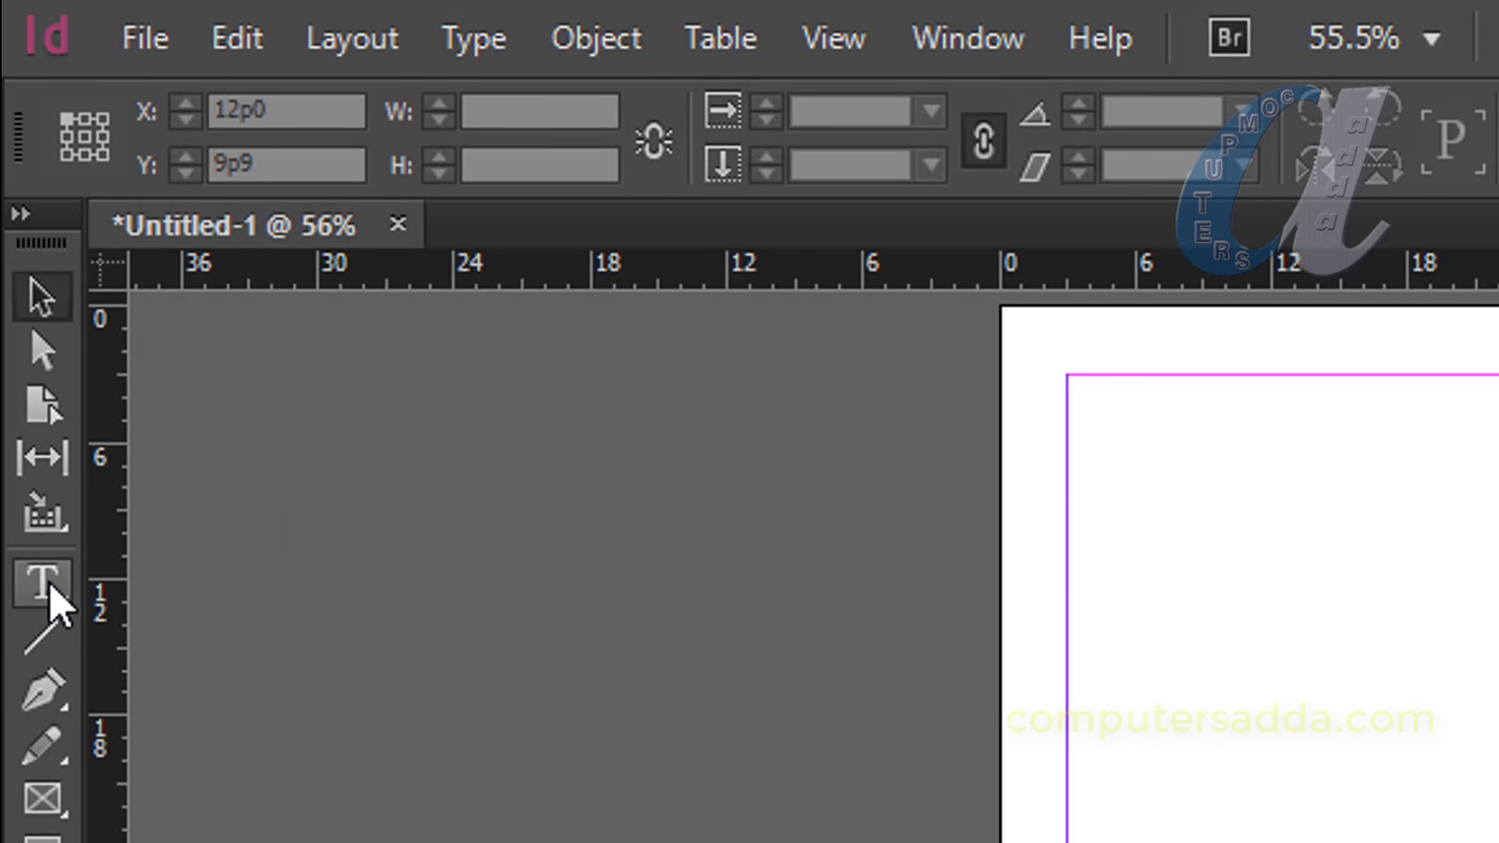
# Draw a text frame about 27p4.5 wide and 8p6 high in the upper part of the page with the Type tool.
pyautogui.click(45, 579)
pyautogui.click(45, 579)
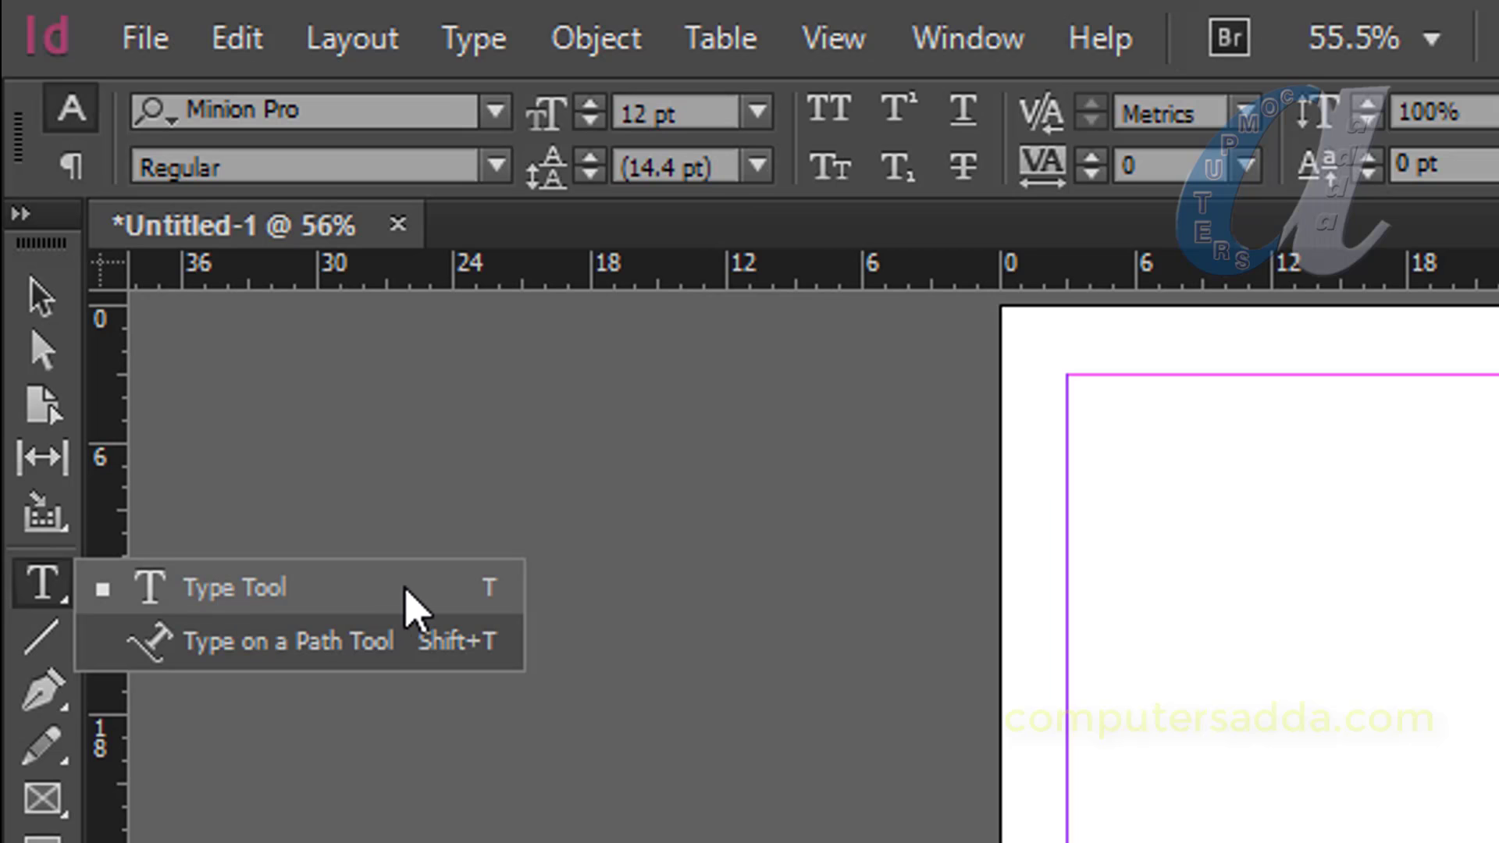
pyautogui.click(251, 589)
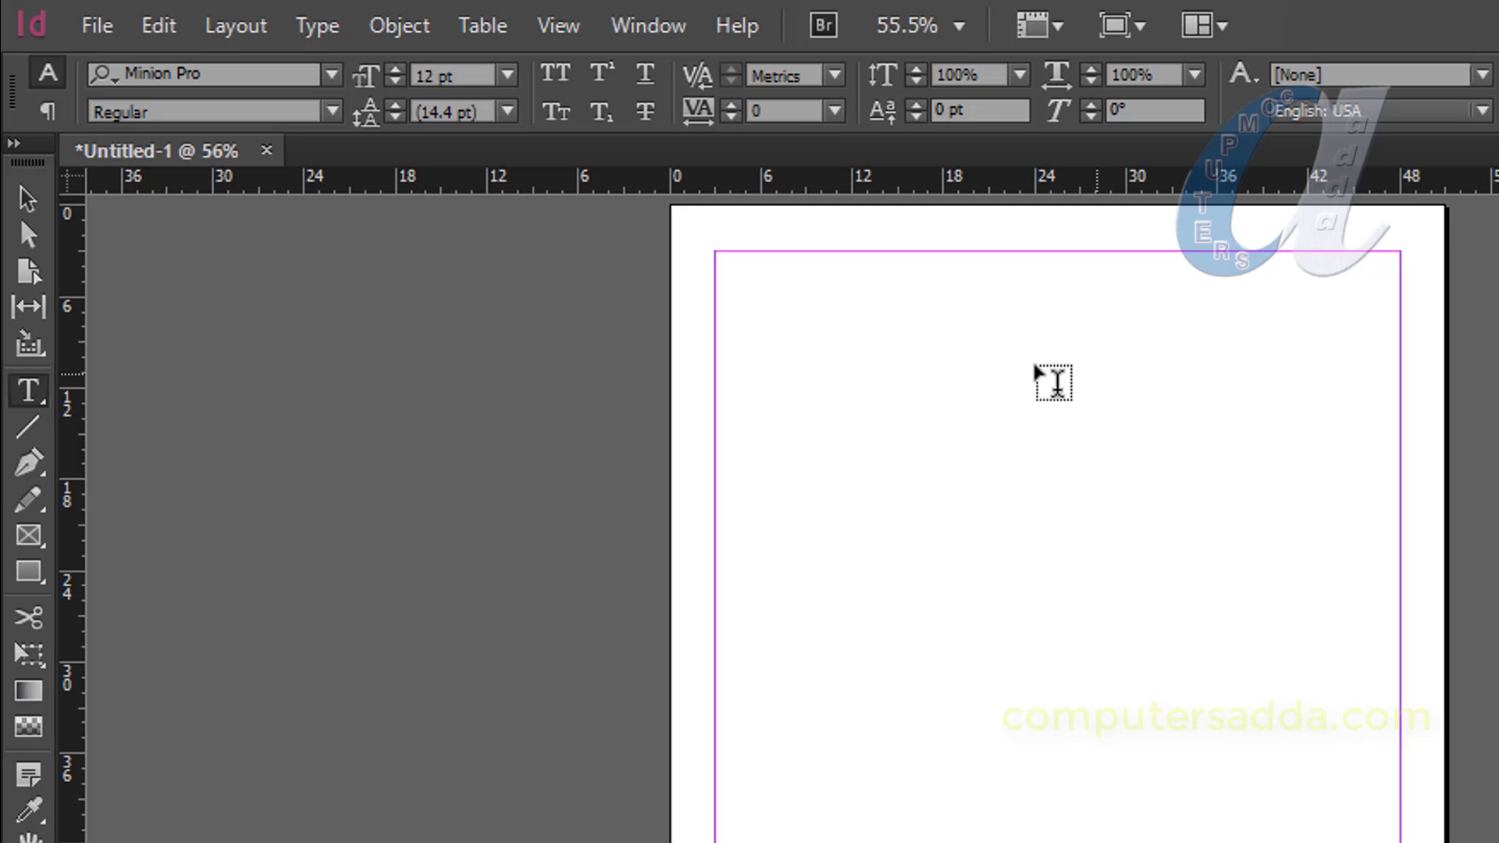
pyautogui.moveTo(852, 343); pyautogui.dragTo(1268, 473)
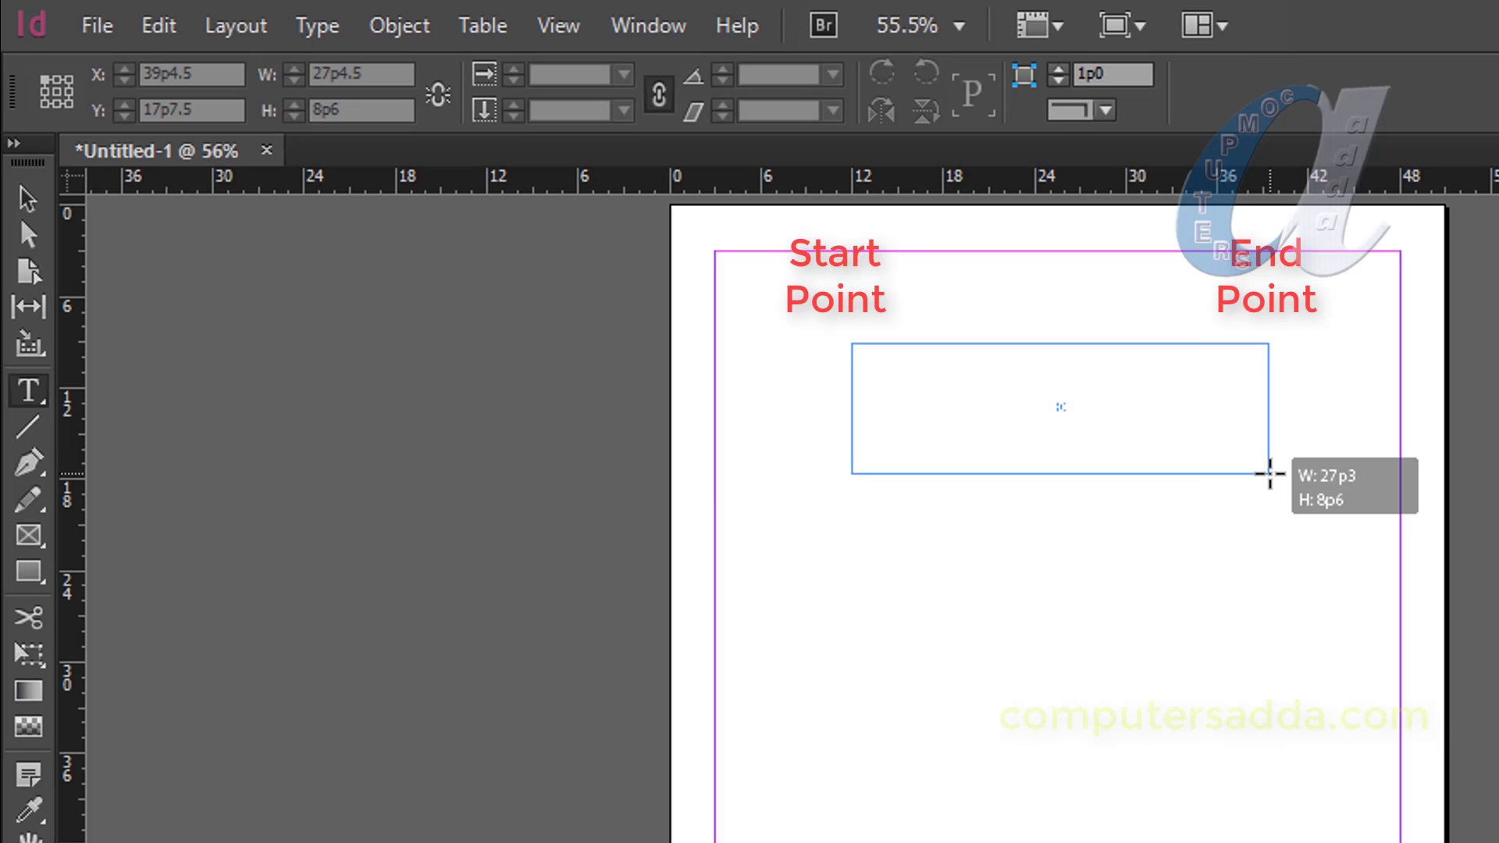
pyautogui.moveTo(1268, 473); pyautogui.dragTo(1268, 473)
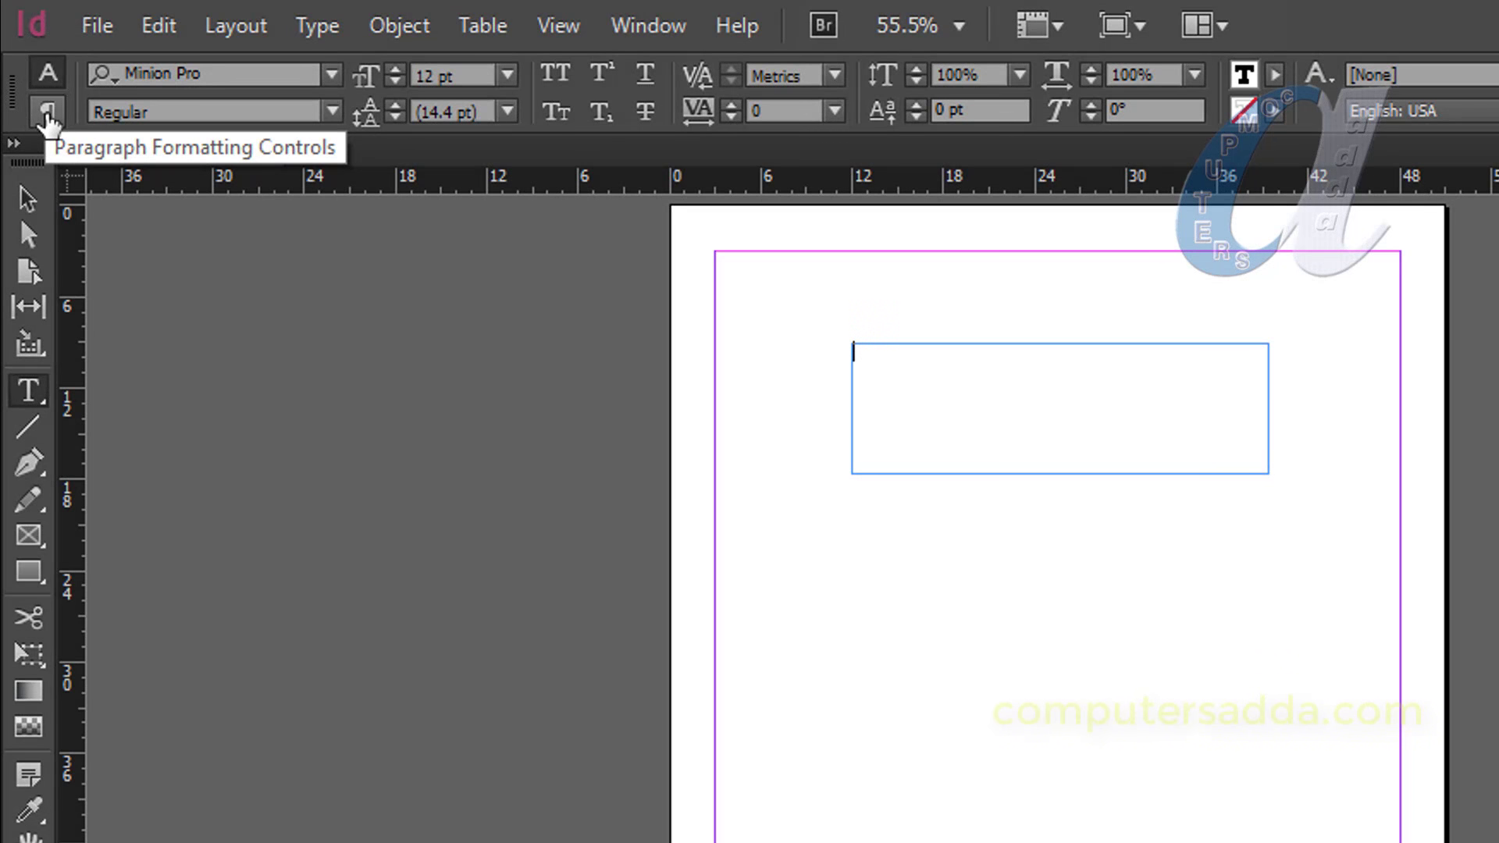
# Look at the paragraph formatting controls, return to the character ones, and enter the text "computersadda" in the frame.
pyautogui.click(47, 116)
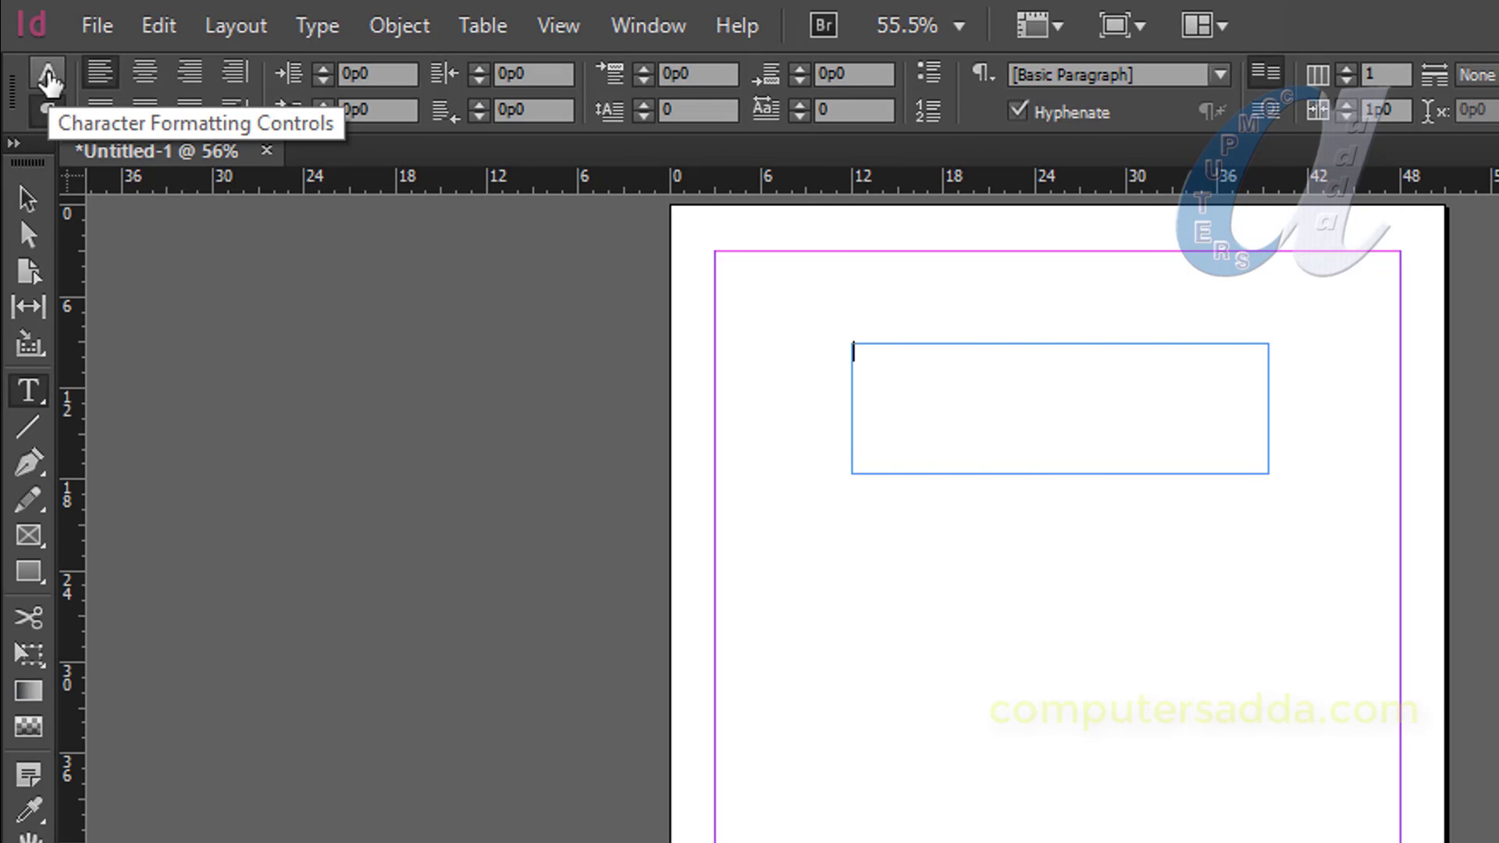
pyautogui.click(48, 78)
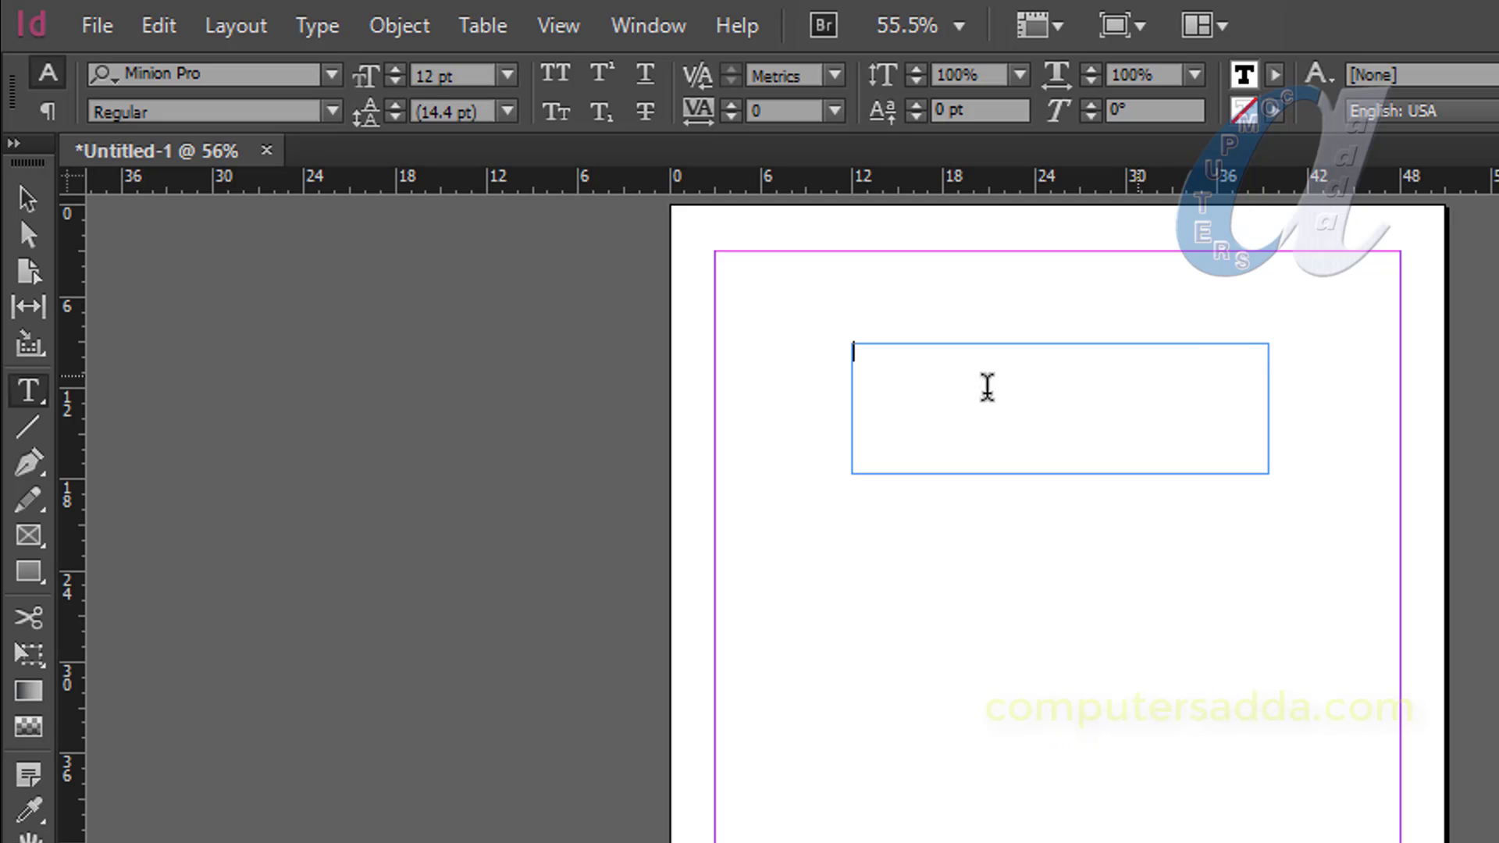
pyautogui.write('com')
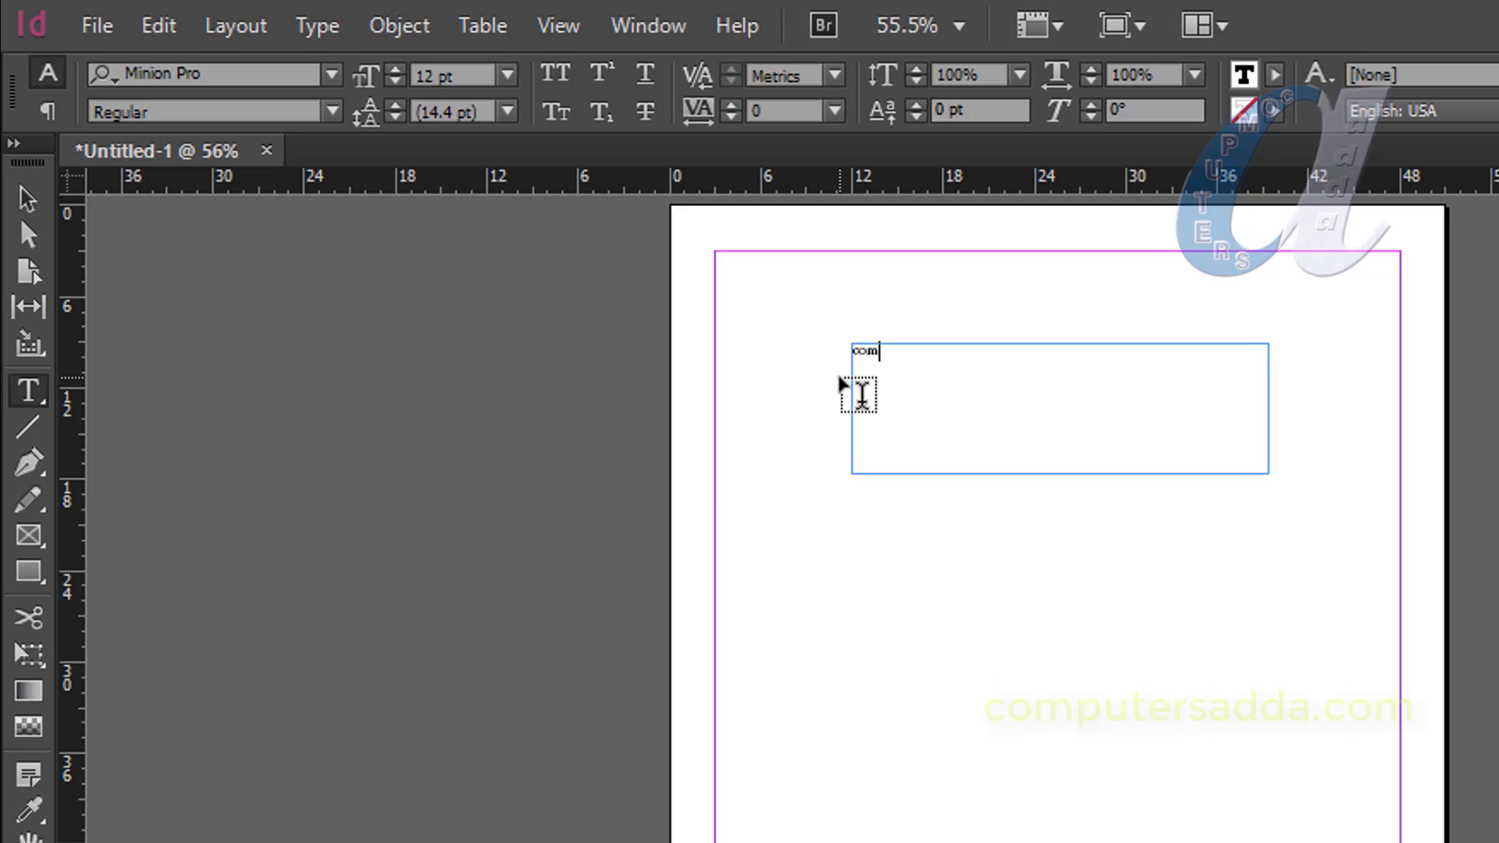
pyautogui.write('putersadda')
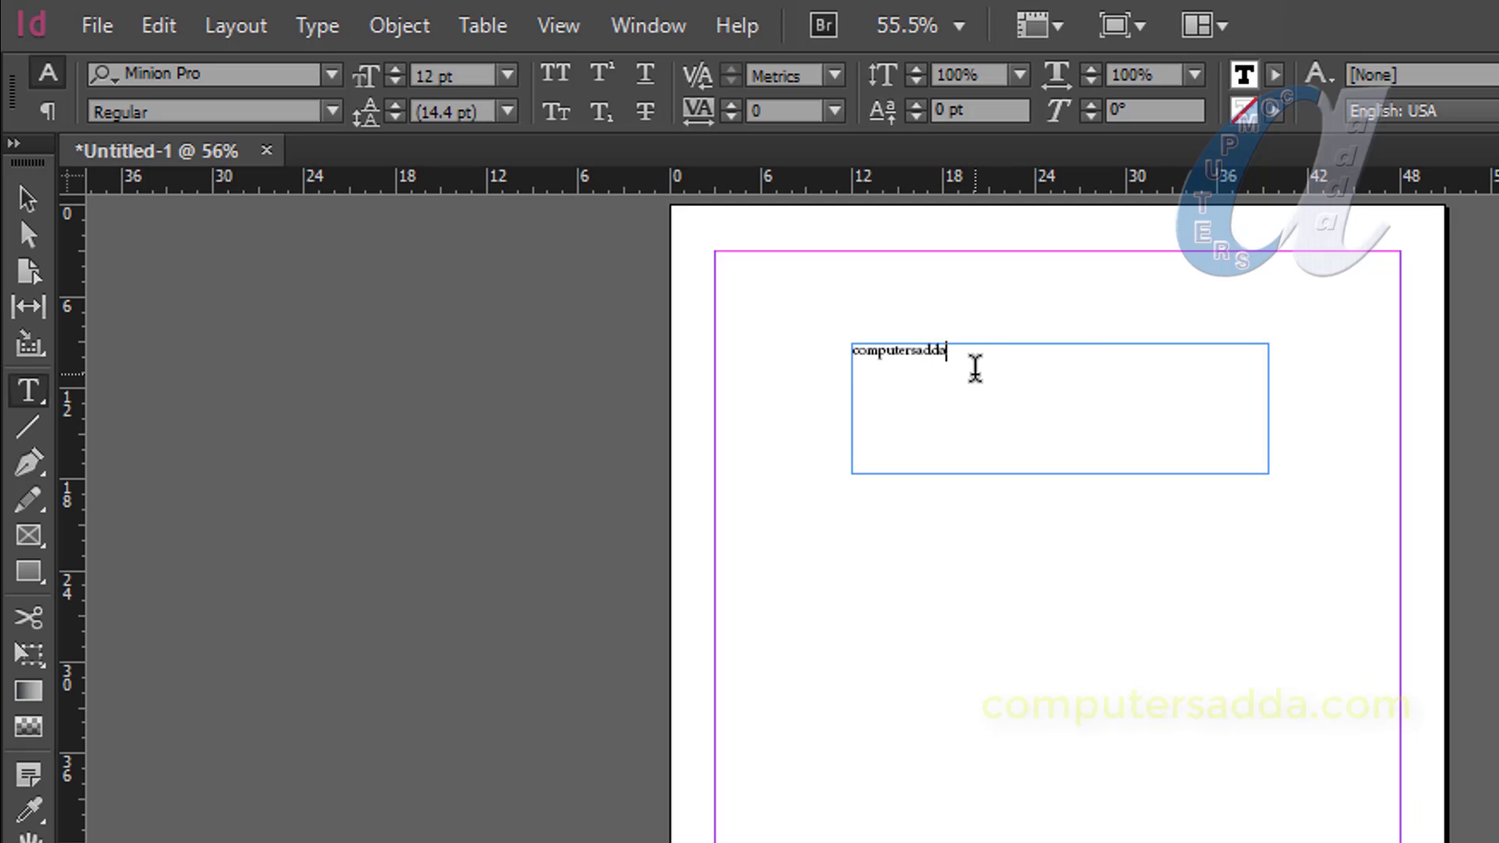
# Set the font size of the text "computersadda" to 60 pt.
pyautogui.moveTo(973, 358); pyautogui.dragTo(838, 351)
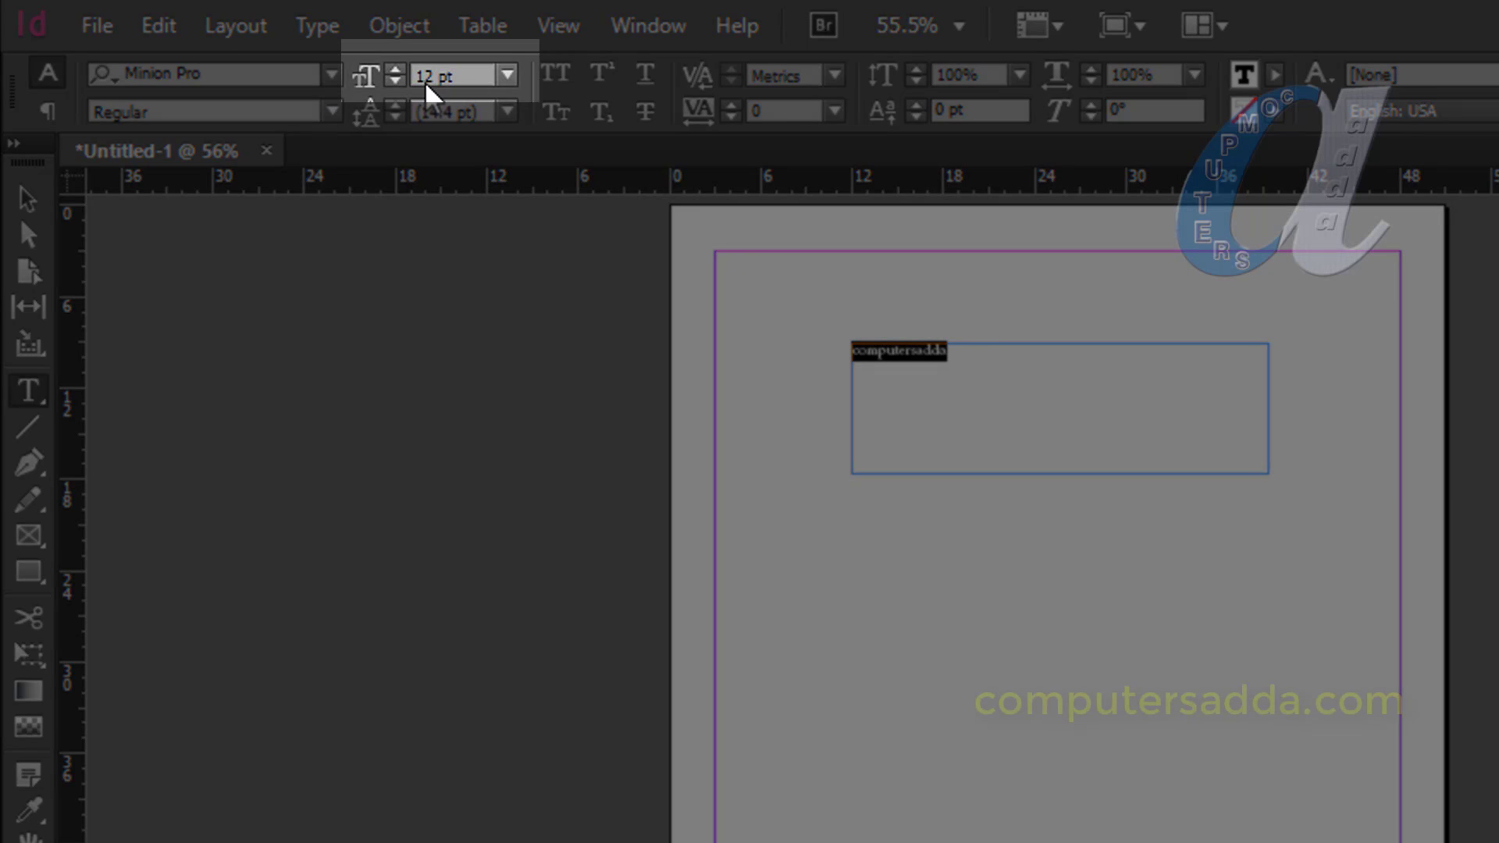
pyautogui.click(508, 78)
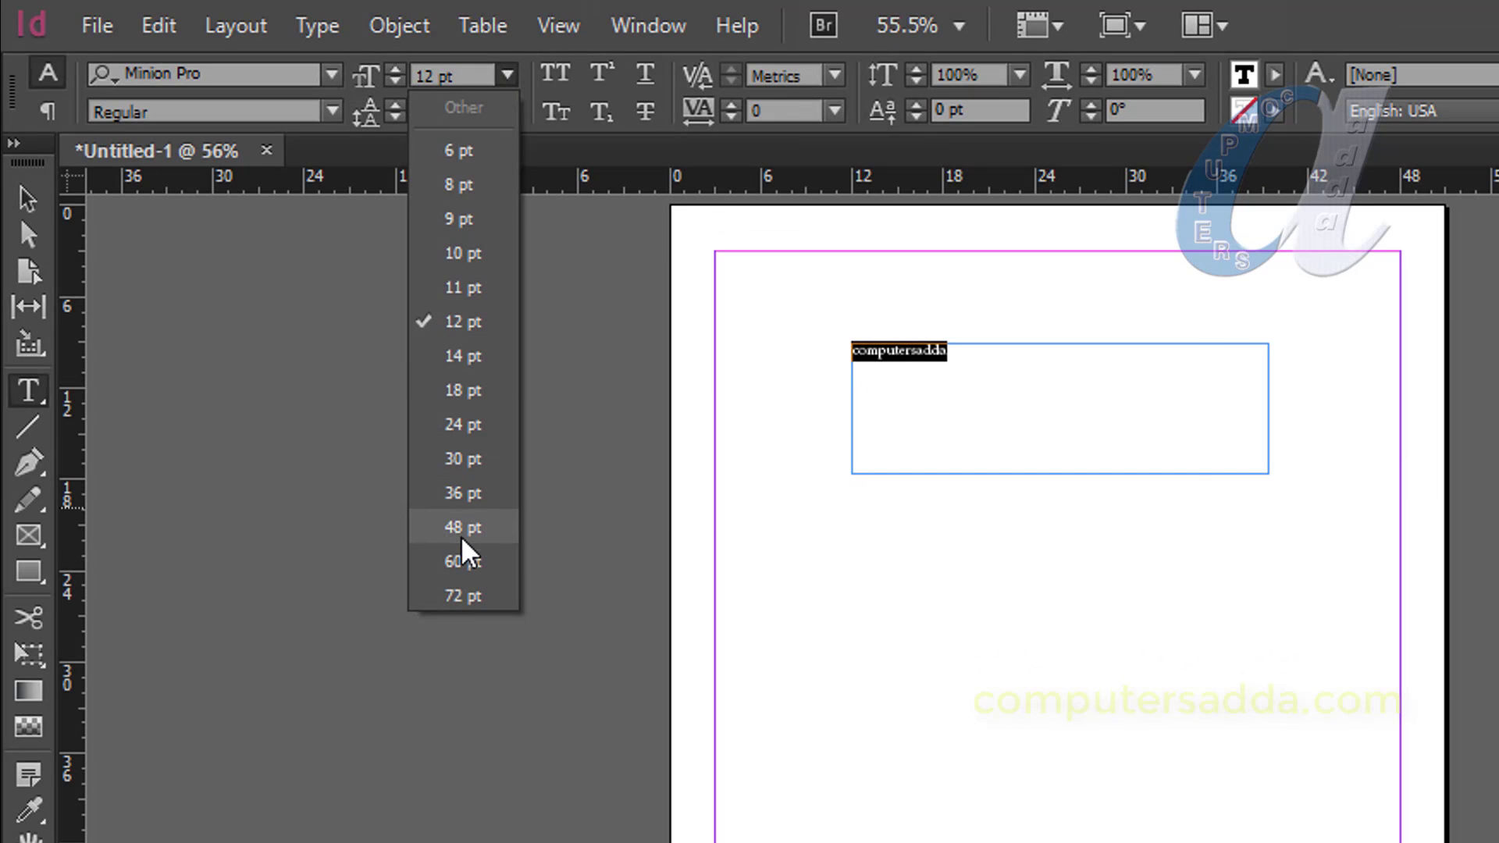
pyautogui.click(463, 562)
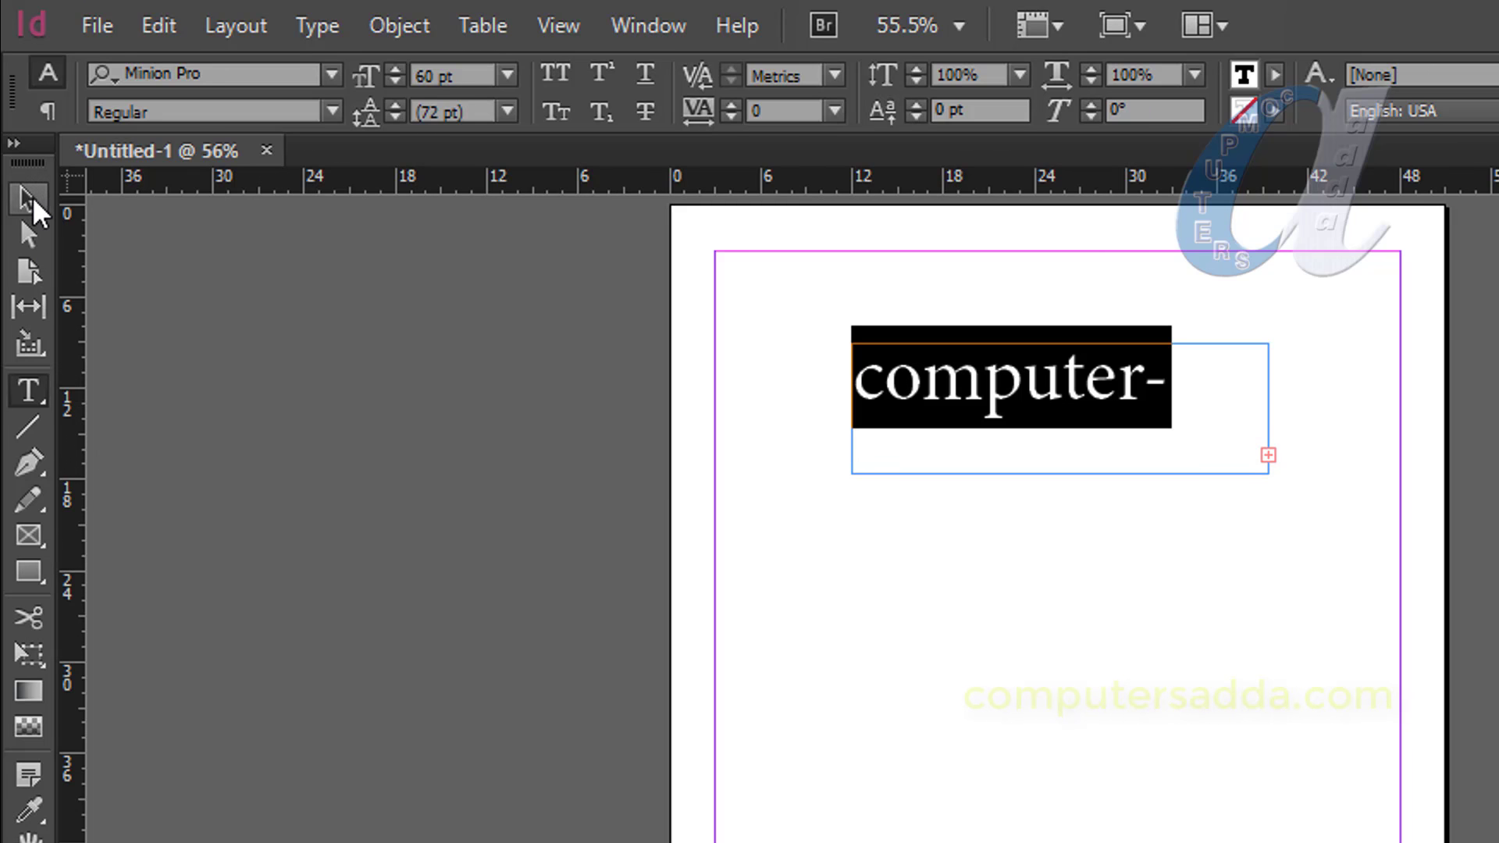
# Widen the text frame to about 37p7.5 and move it to about X 5p10.5, Y 10p0.
pyautogui.click(28, 198)
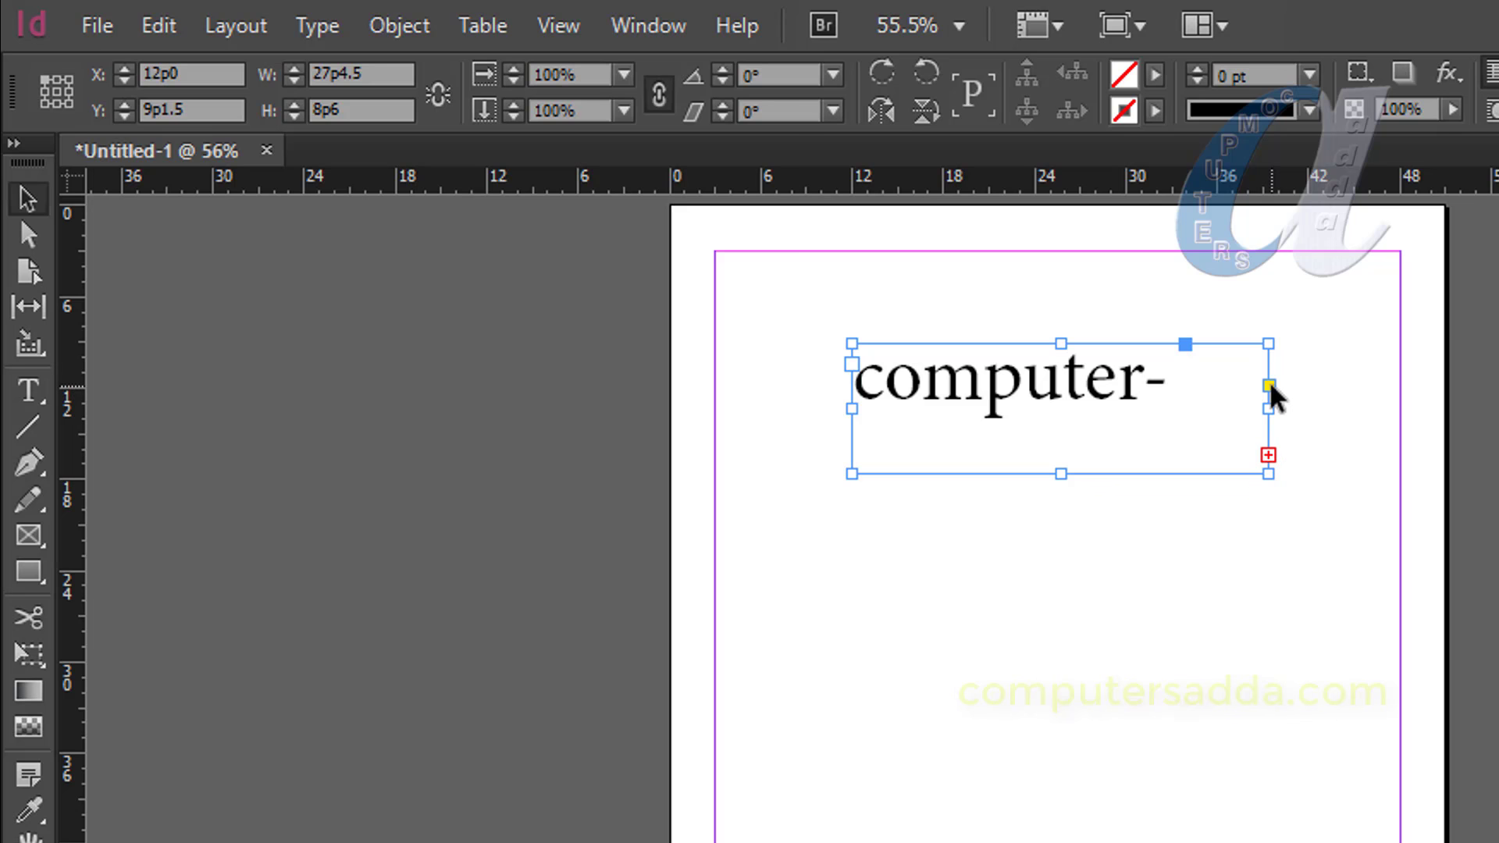
pyautogui.moveTo(1270, 383); pyautogui.dragTo(1383, 398)
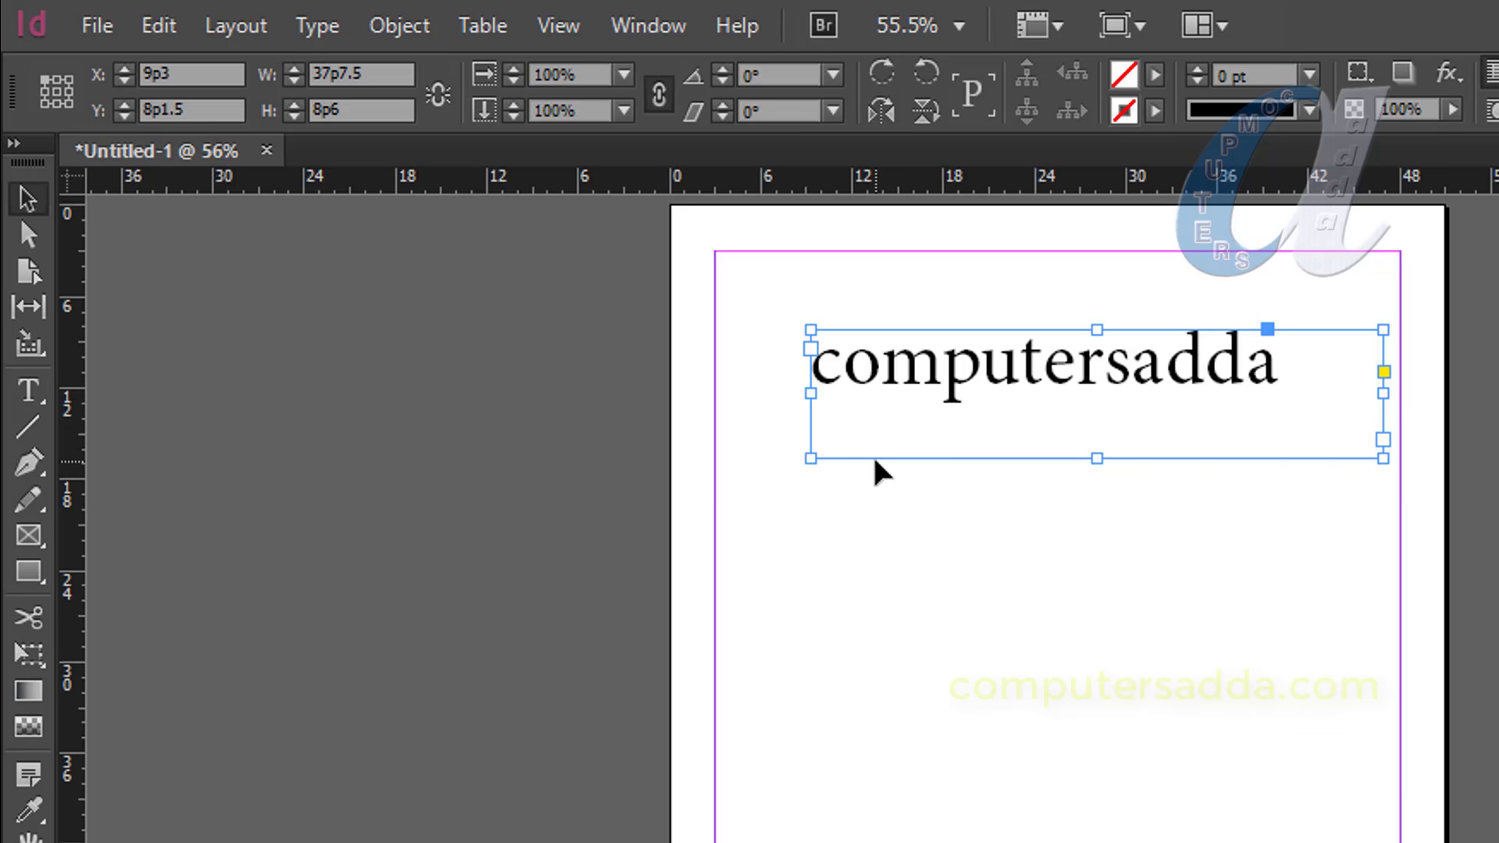
pyautogui.moveTo(874, 460); pyautogui.dragTo(842, 477)
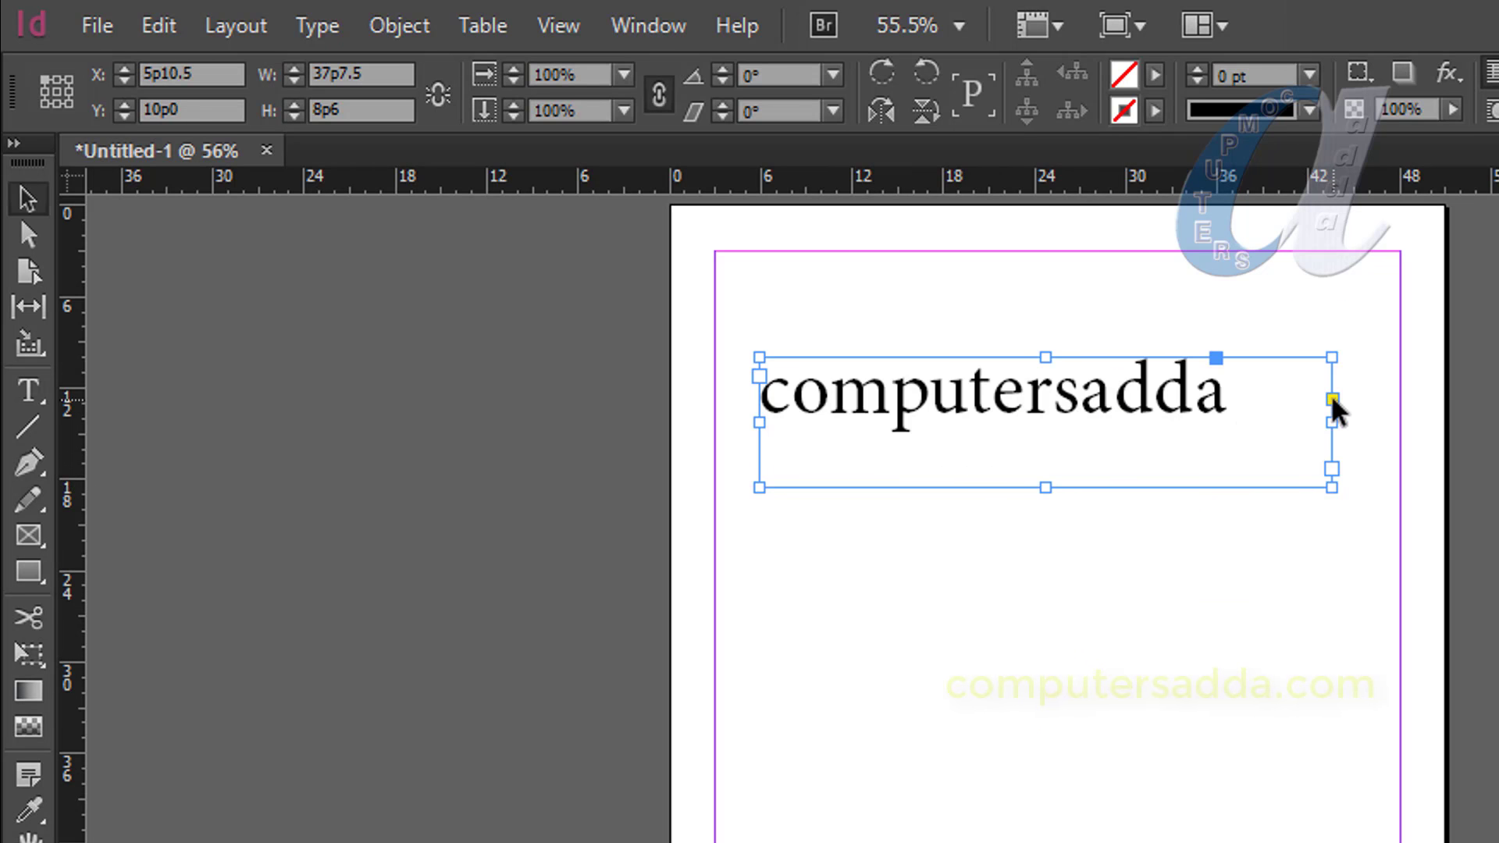
# Narrow the text frame to about 36p3 and place it just below the top margin at about X 6p4.5, Y 4p1.5.
pyautogui.moveTo(1329, 395); pyautogui.dragTo(1313, 445)
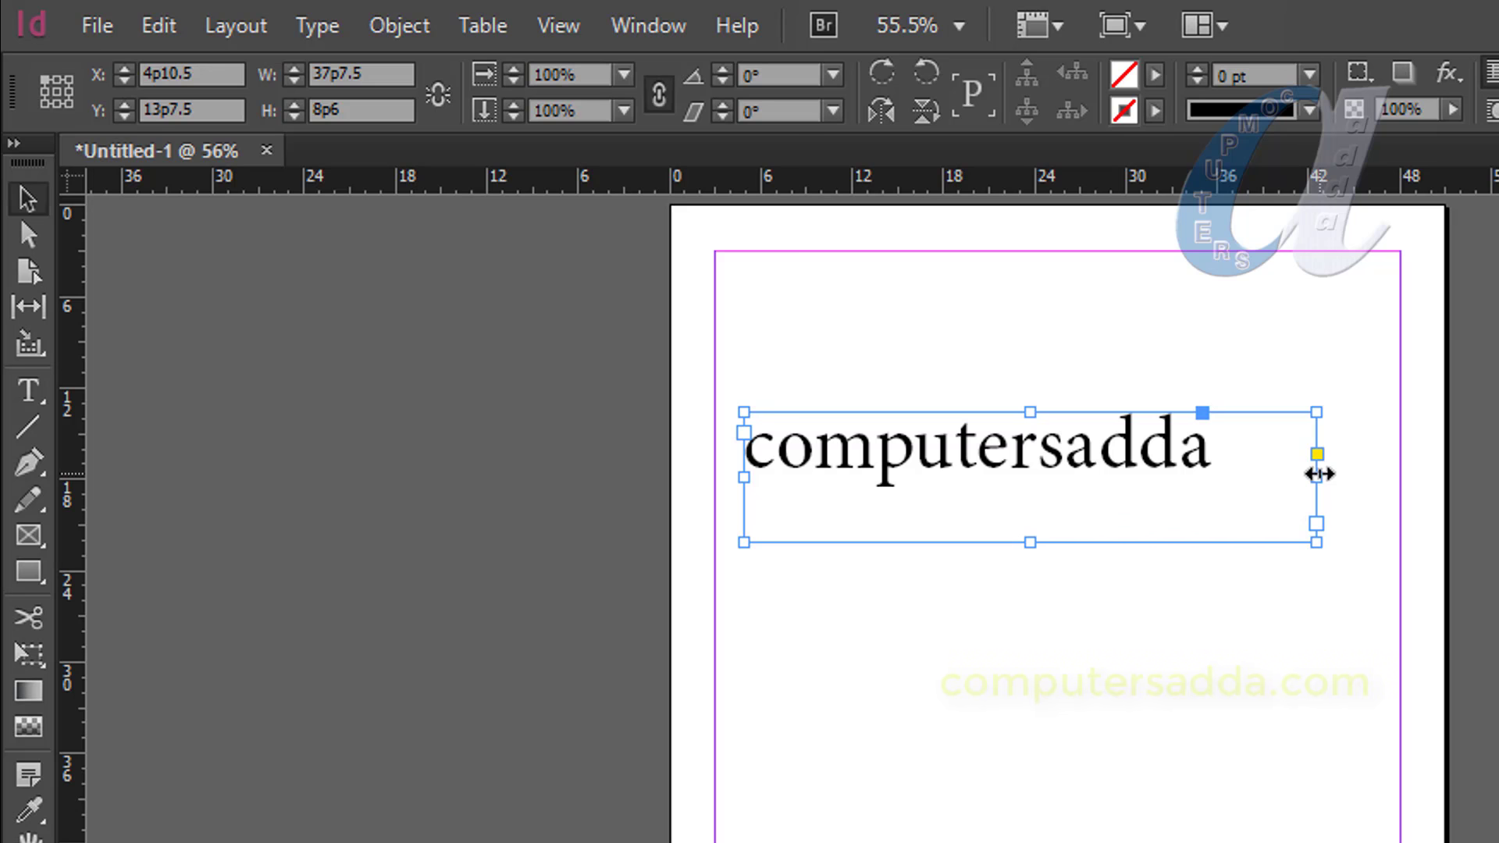
pyautogui.moveTo(1319, 474)
pyautogui.mouseDown()
pyautogui.moveTo(1388, 478)
pyautogui.moveTo(990, 485)
pyautogui.moveTo(1295, 478)
pyautogui.mouseUp()
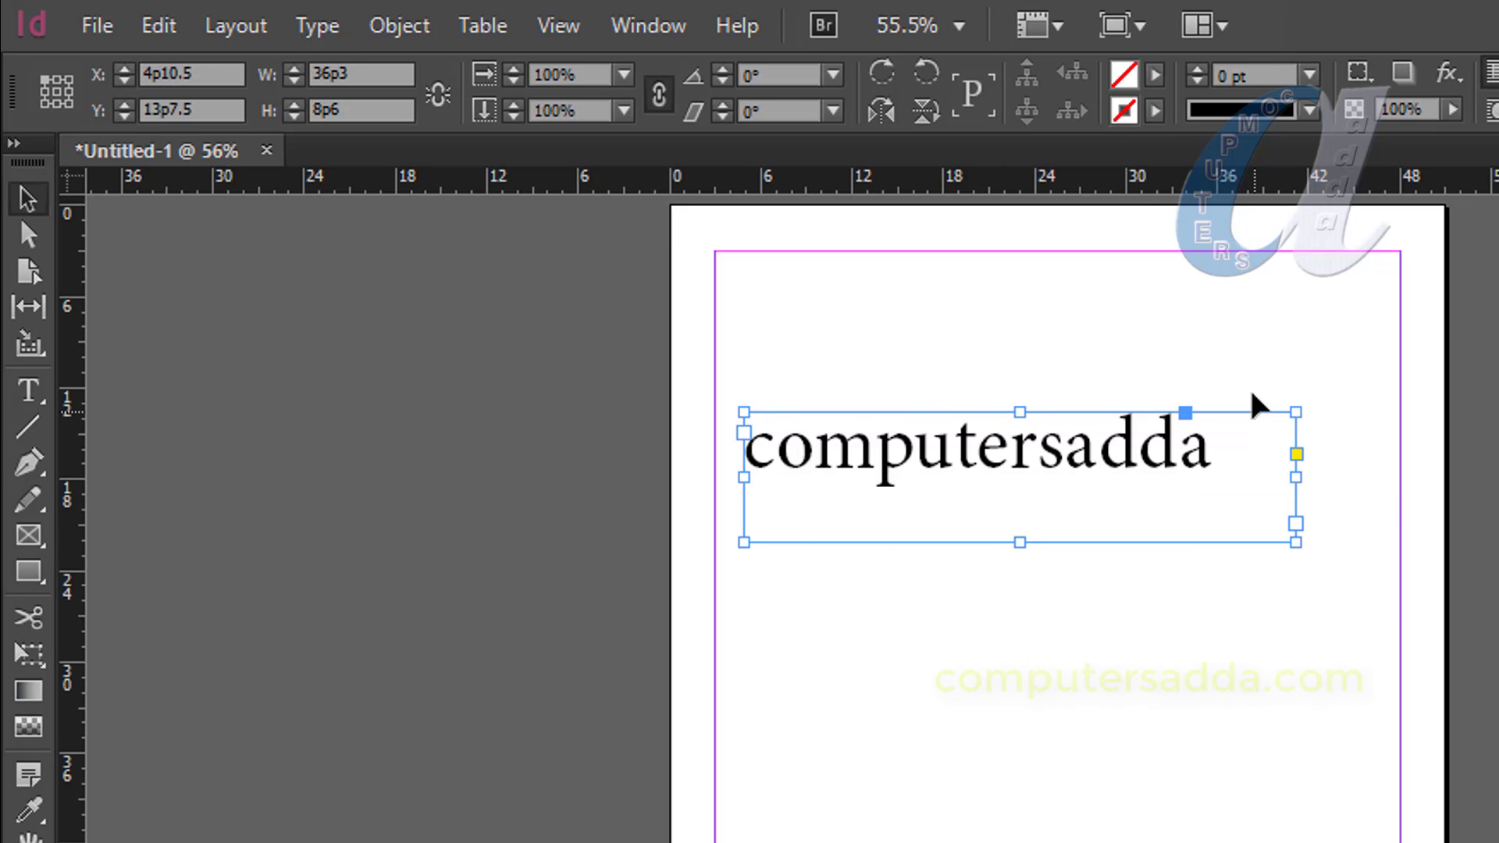
pyautogui.moveTo(1257, 407); pyautogui.dragTo(1279, 263)
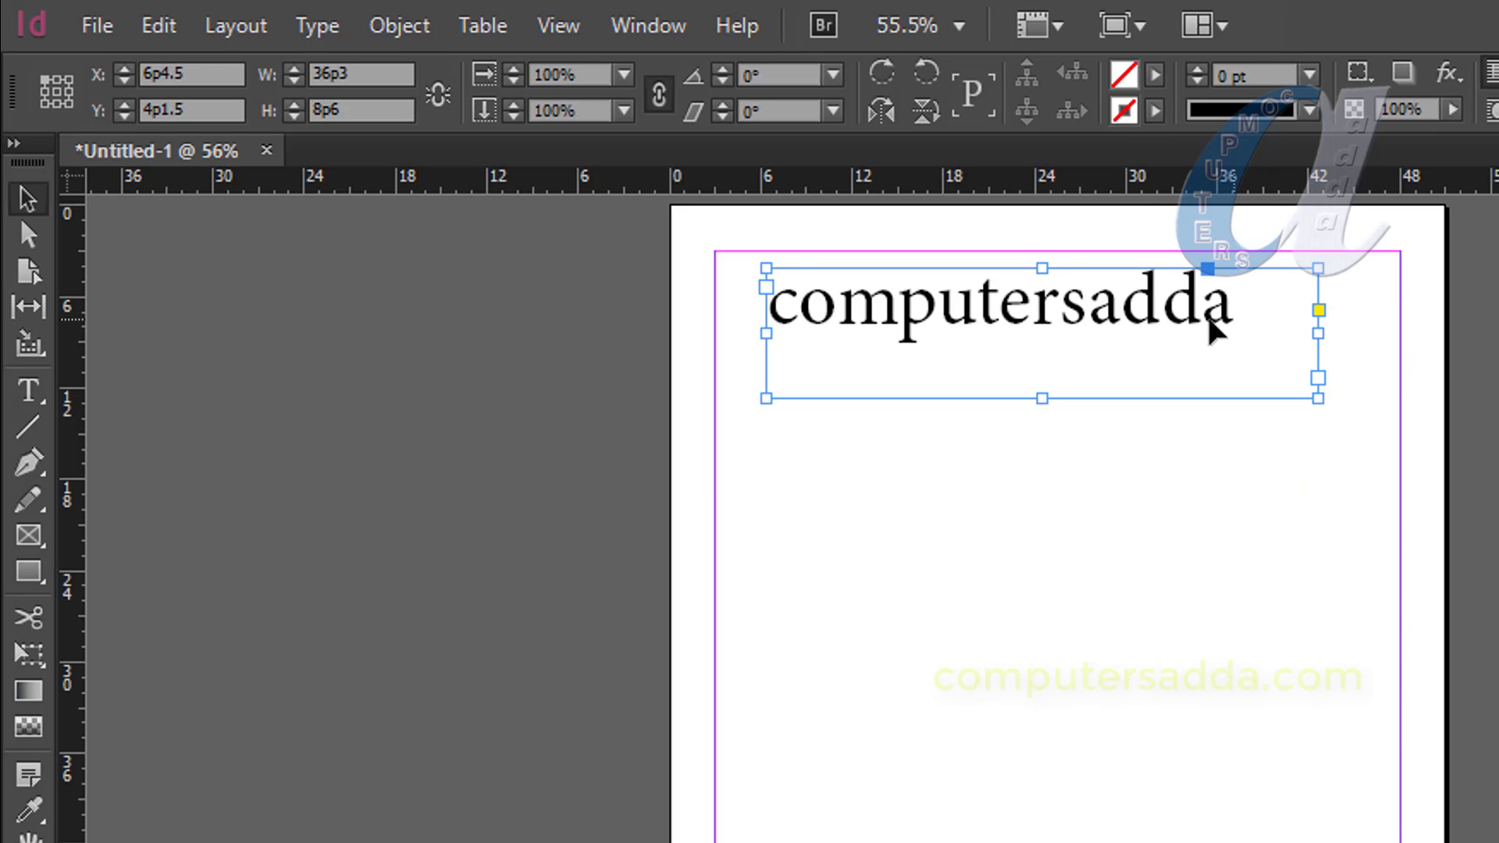
# Select the whole word "computersadda" and set a custom font size of 50 pt.
pyautogui.doubleClick(1173, 320)
pyautogui.moveTo(1241, 303); pyautogui.dragTo(749, 300)
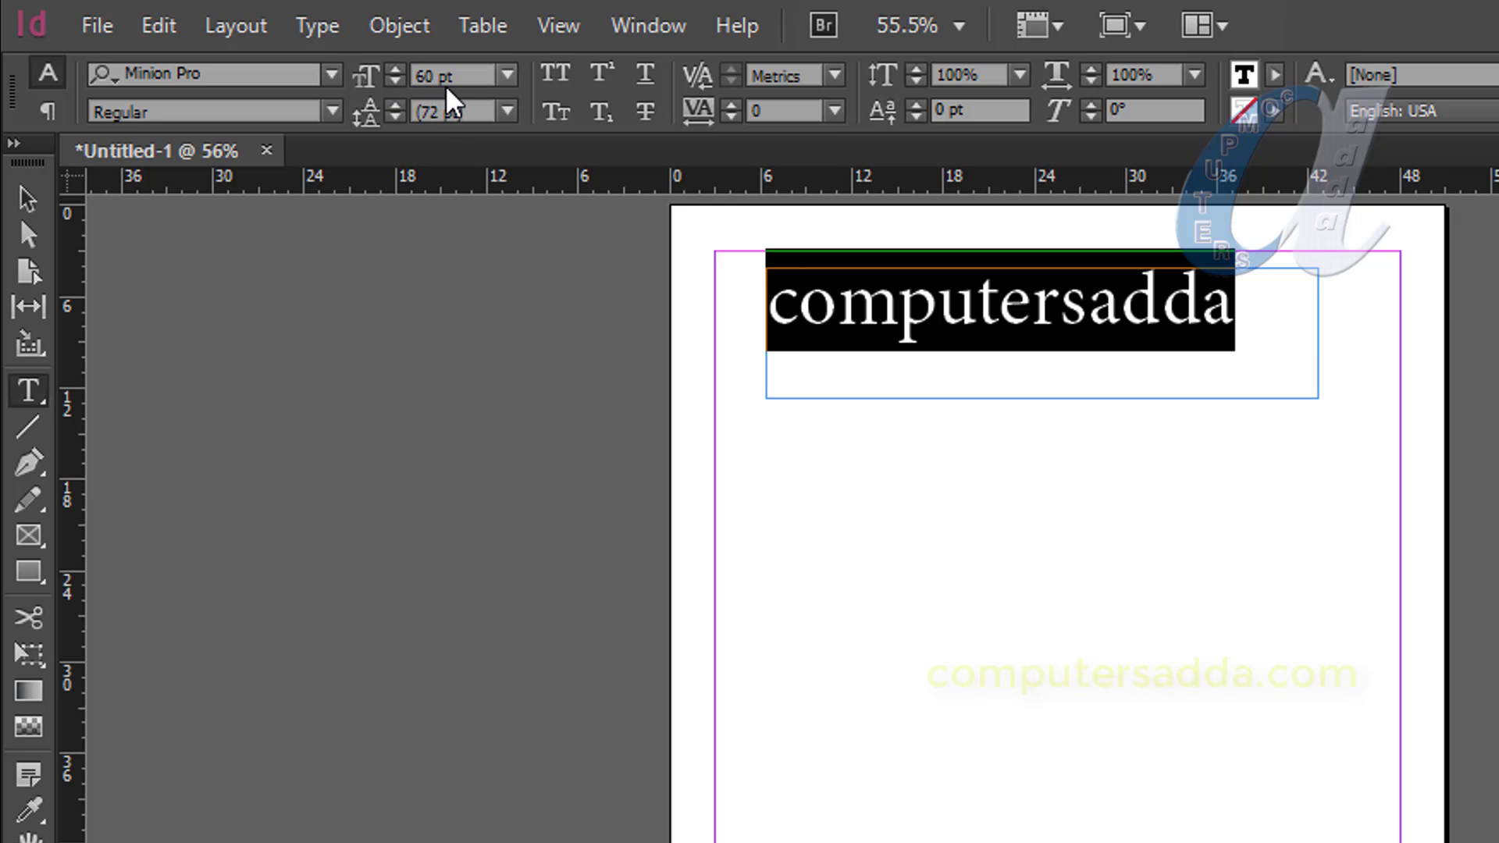
pyautogui.click(508, 73)
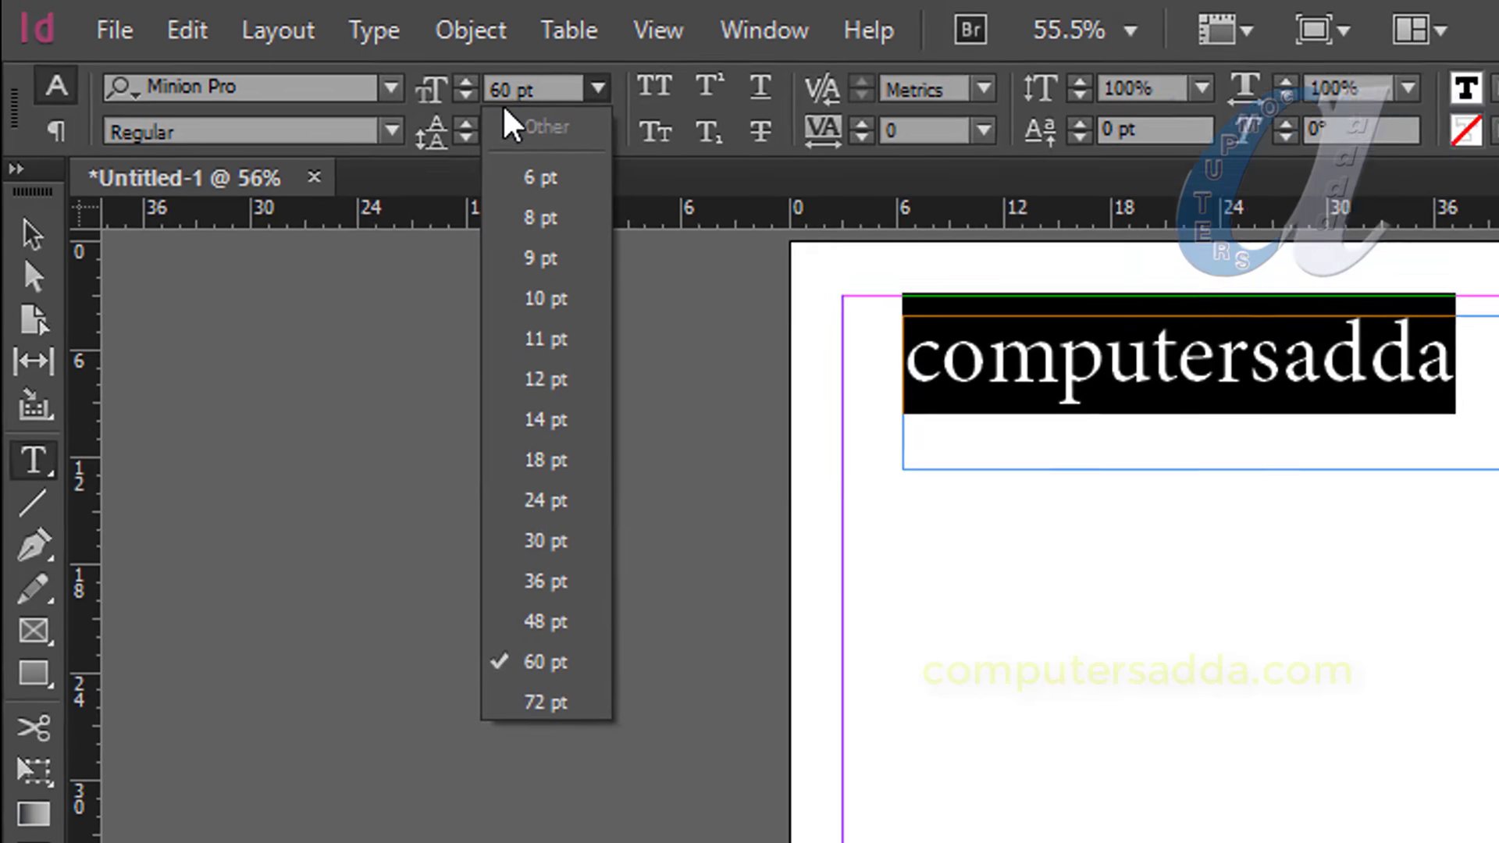
pyautogui.click(452, 75)
pyautogui.moveTo(455, 74); pyautogui.dragTo(369, 83)
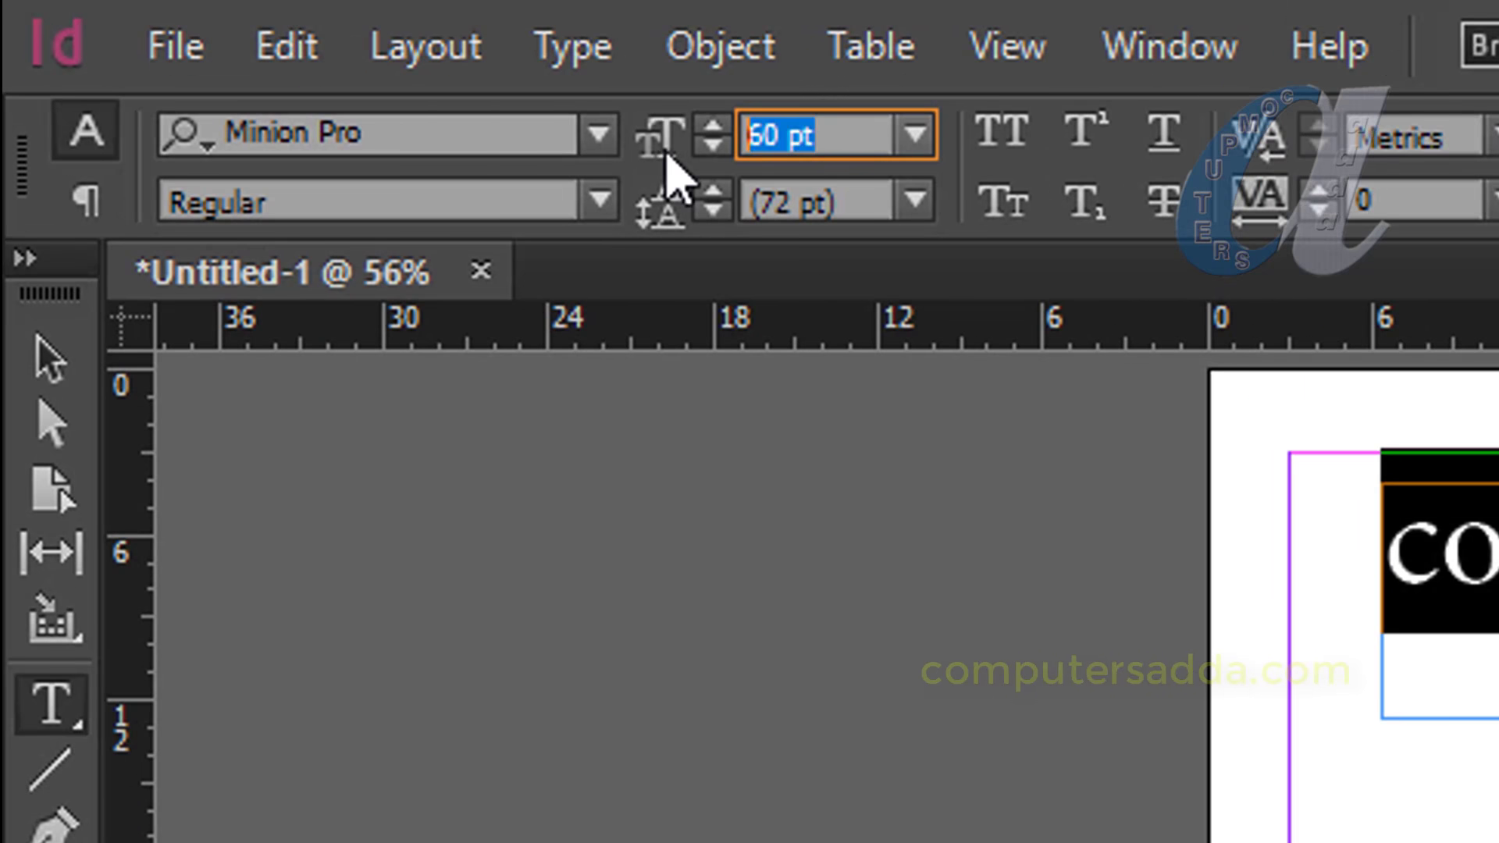
pyautogui.write('50')
pyautogui.press('Return')
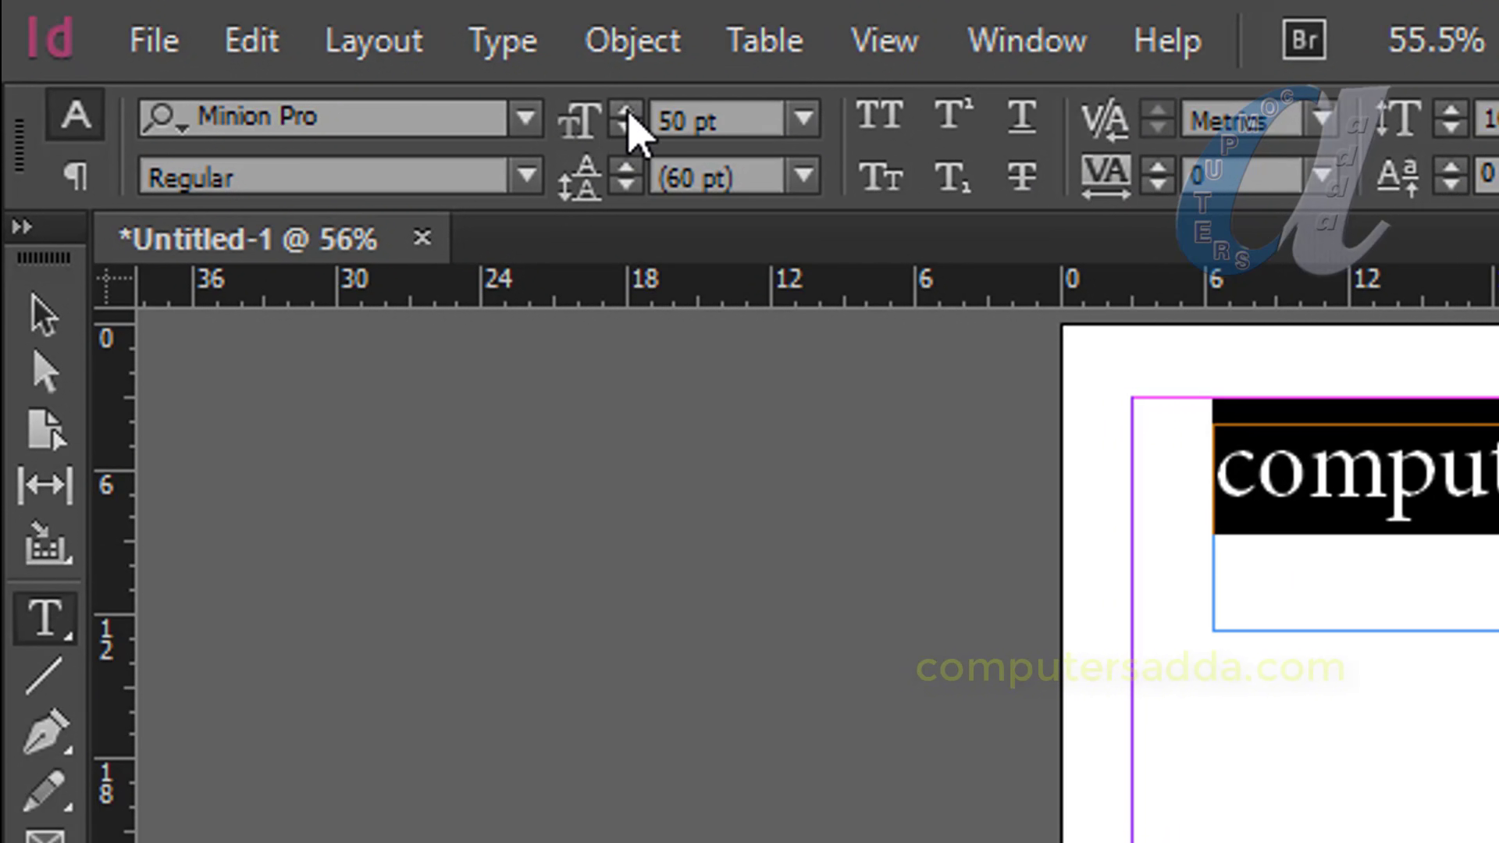
# Increase the font size of the selected text in single-point increments to 54 pt.
pyautogui.click(627, 112)
pyautogui.click(626, 112)
pyautogui.click(627, 111)
pyautogui.click(628, 112)
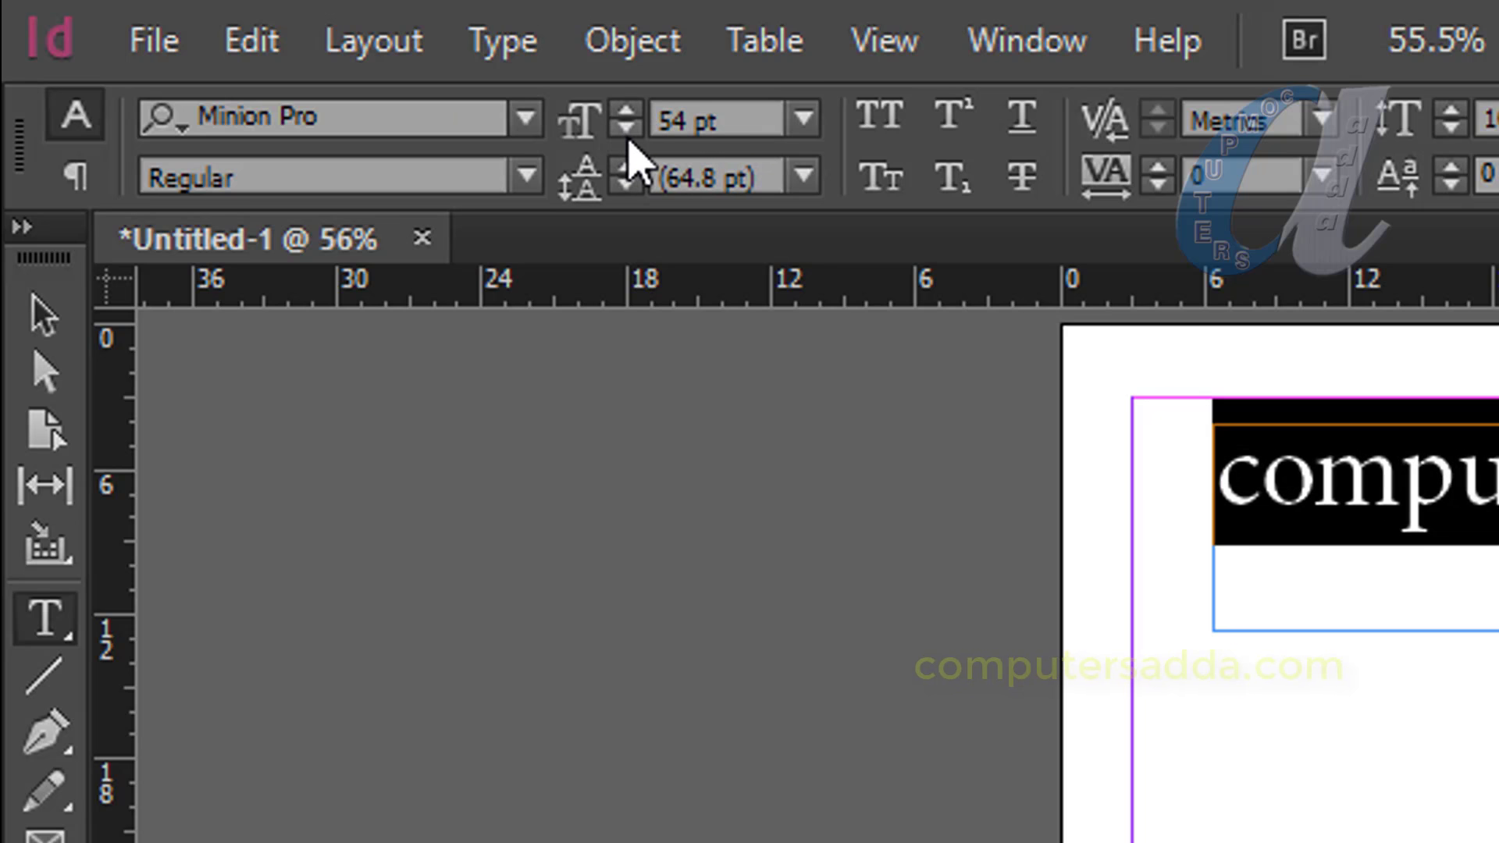
# Lower the selected text's font size in single-point increments to 50 pt, and choose the 60 pt preset size.
pyautogui.click(626, 128)
pyautogui.click(625, 128)
pyautogui.click(626, 128)
pyautogui.click(626, 128)
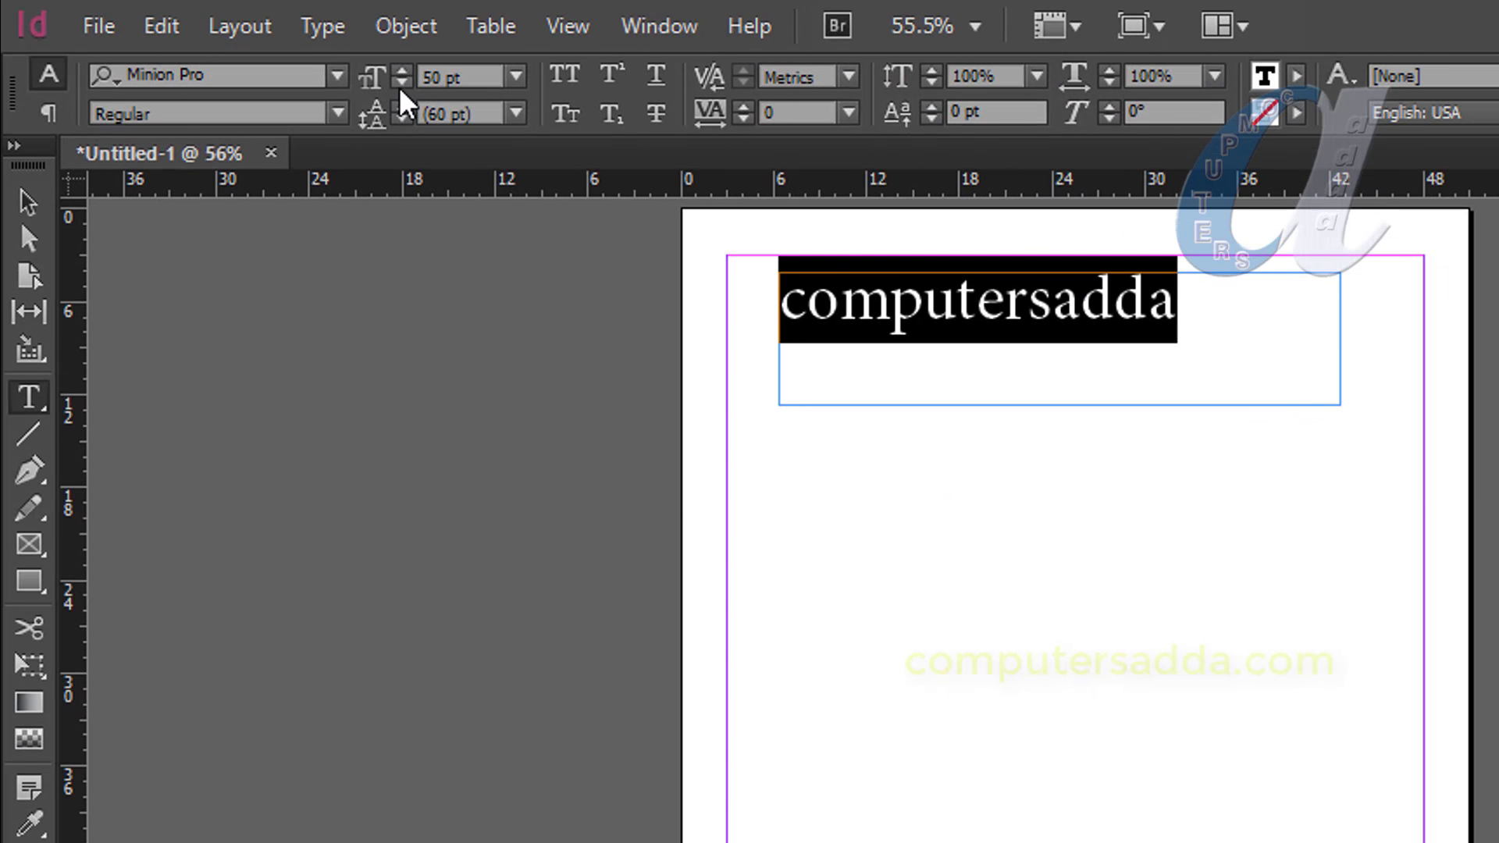
pyautogui.click(515, 76)
pyautogui.click(481, 568)
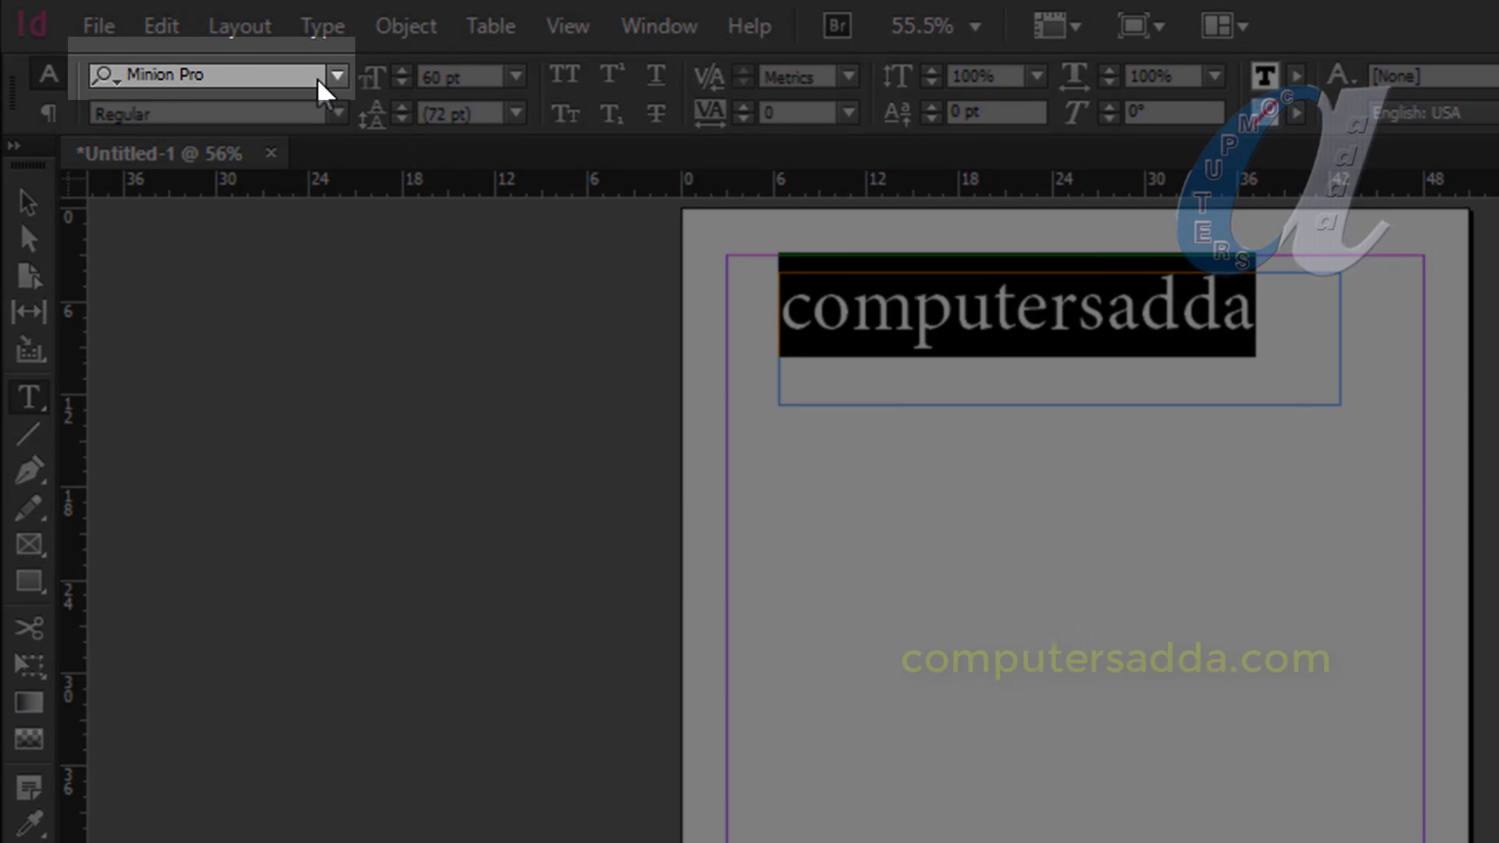
# Try the Jersey M54 font on the selected text, followed by Arial Rounded MT Bold.
pyautogui.click(338, 76)
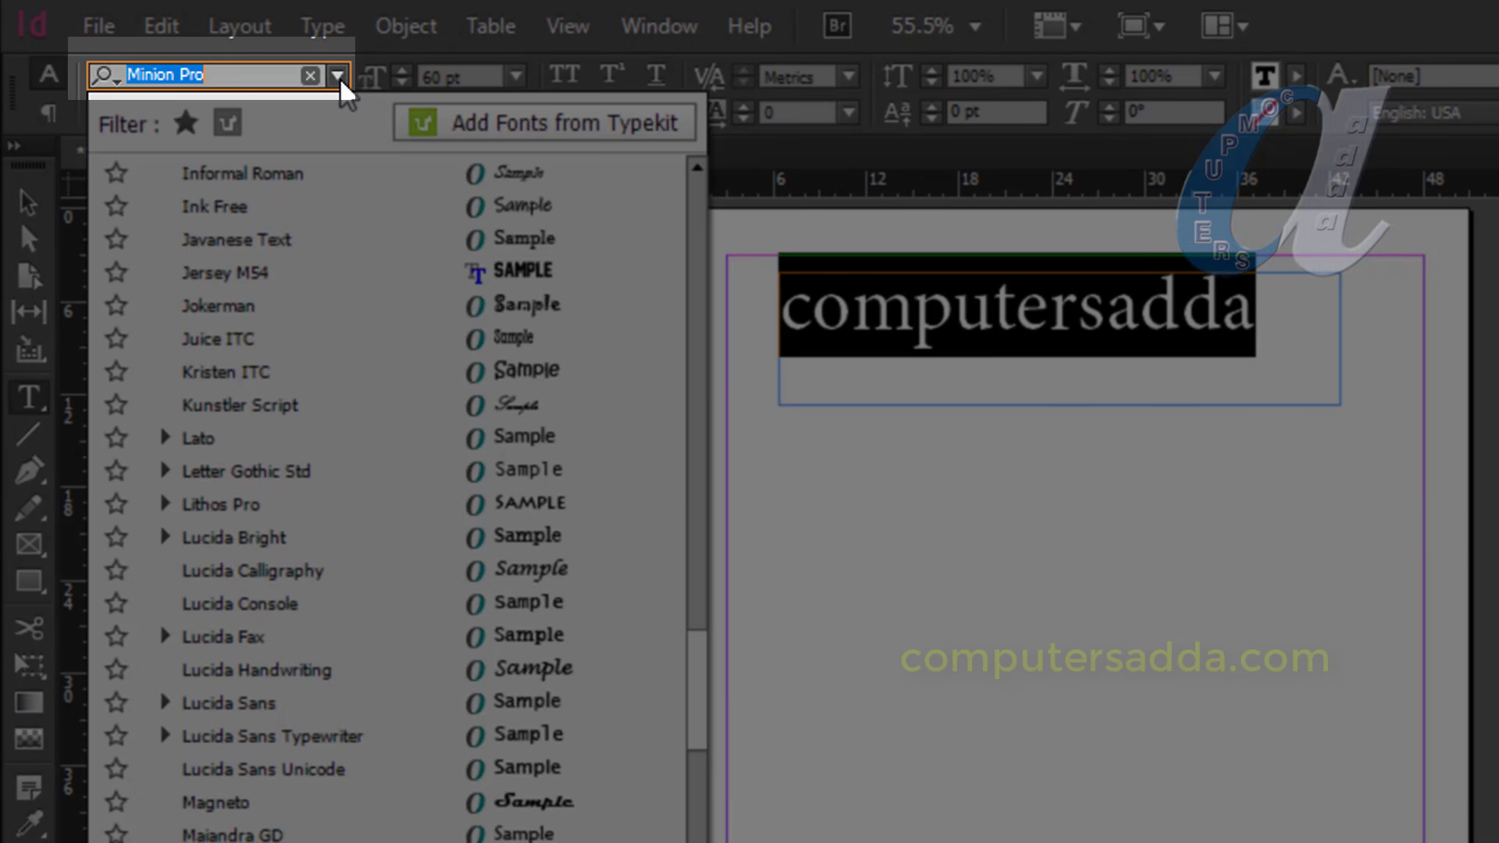
pyautogui.click(340, 273)
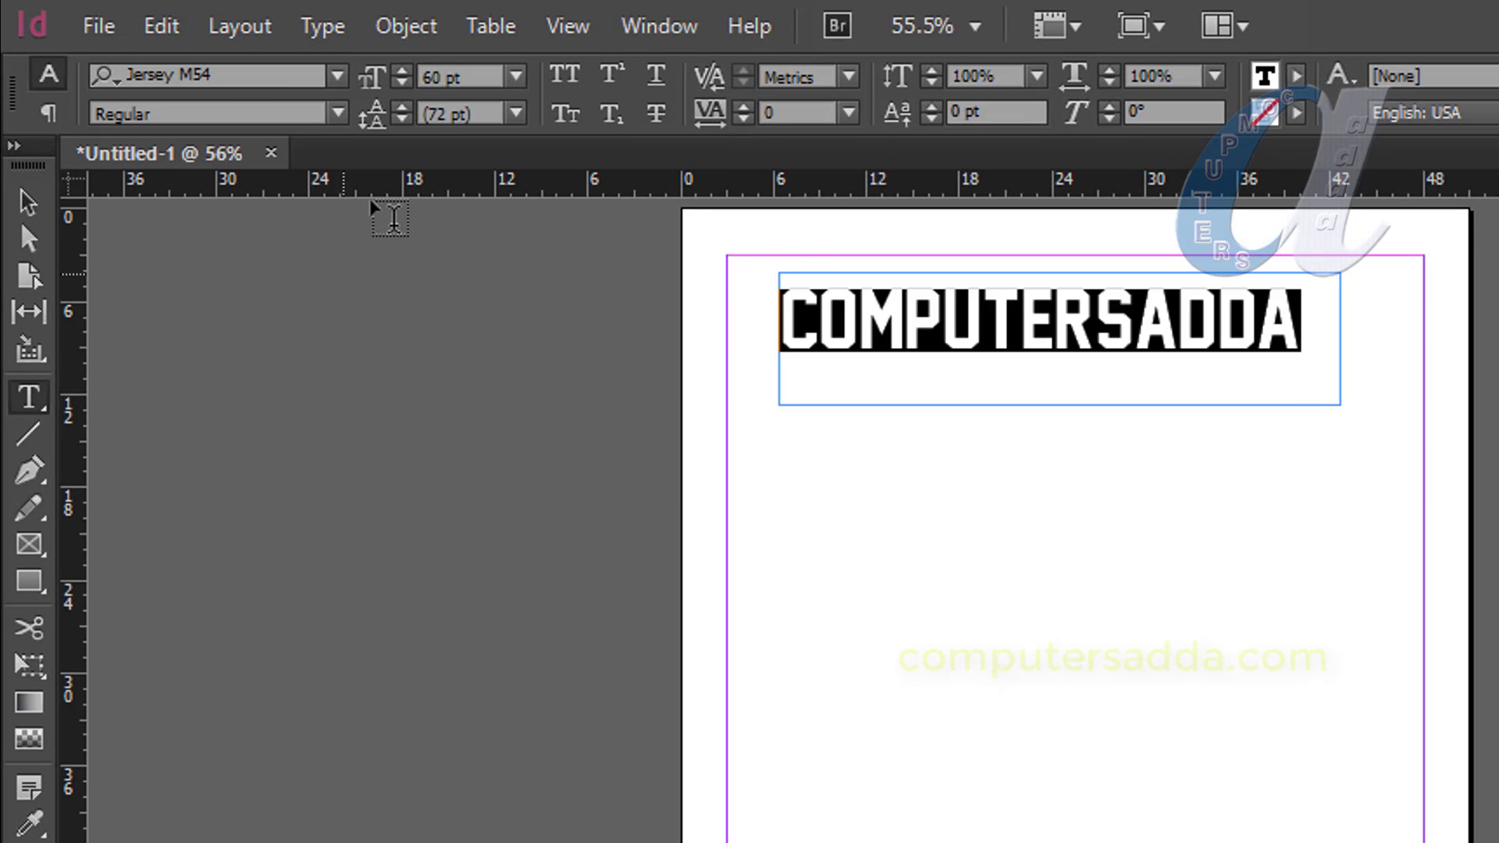
pyautogui.click(336, 75)
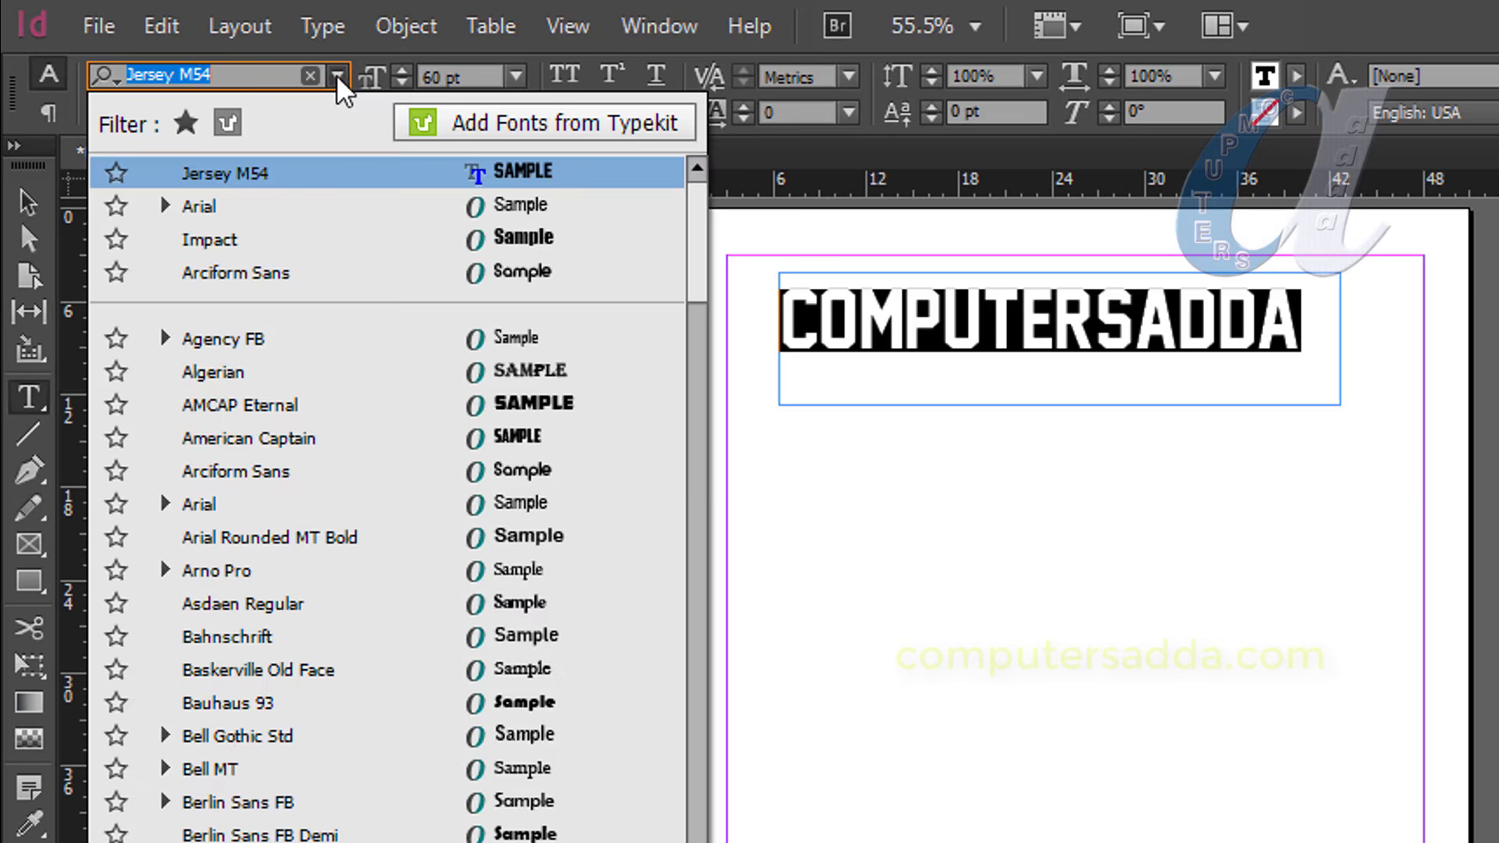
pyautogui.click(432, 540)
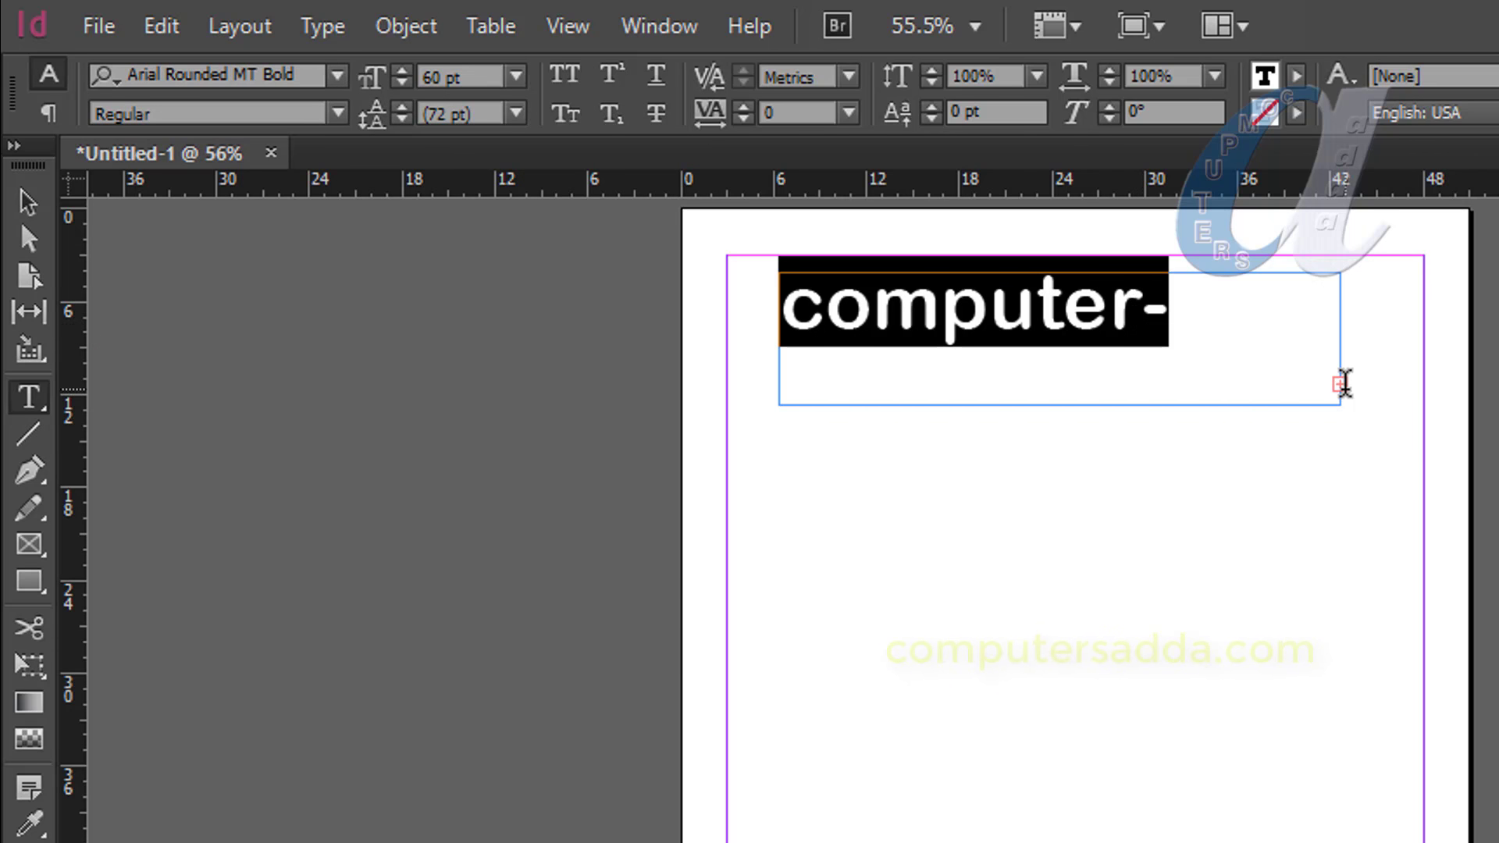
# Widen the text frame to about 39p10.5 so the whole word fits on one line.
pyautogui.press('Escape')
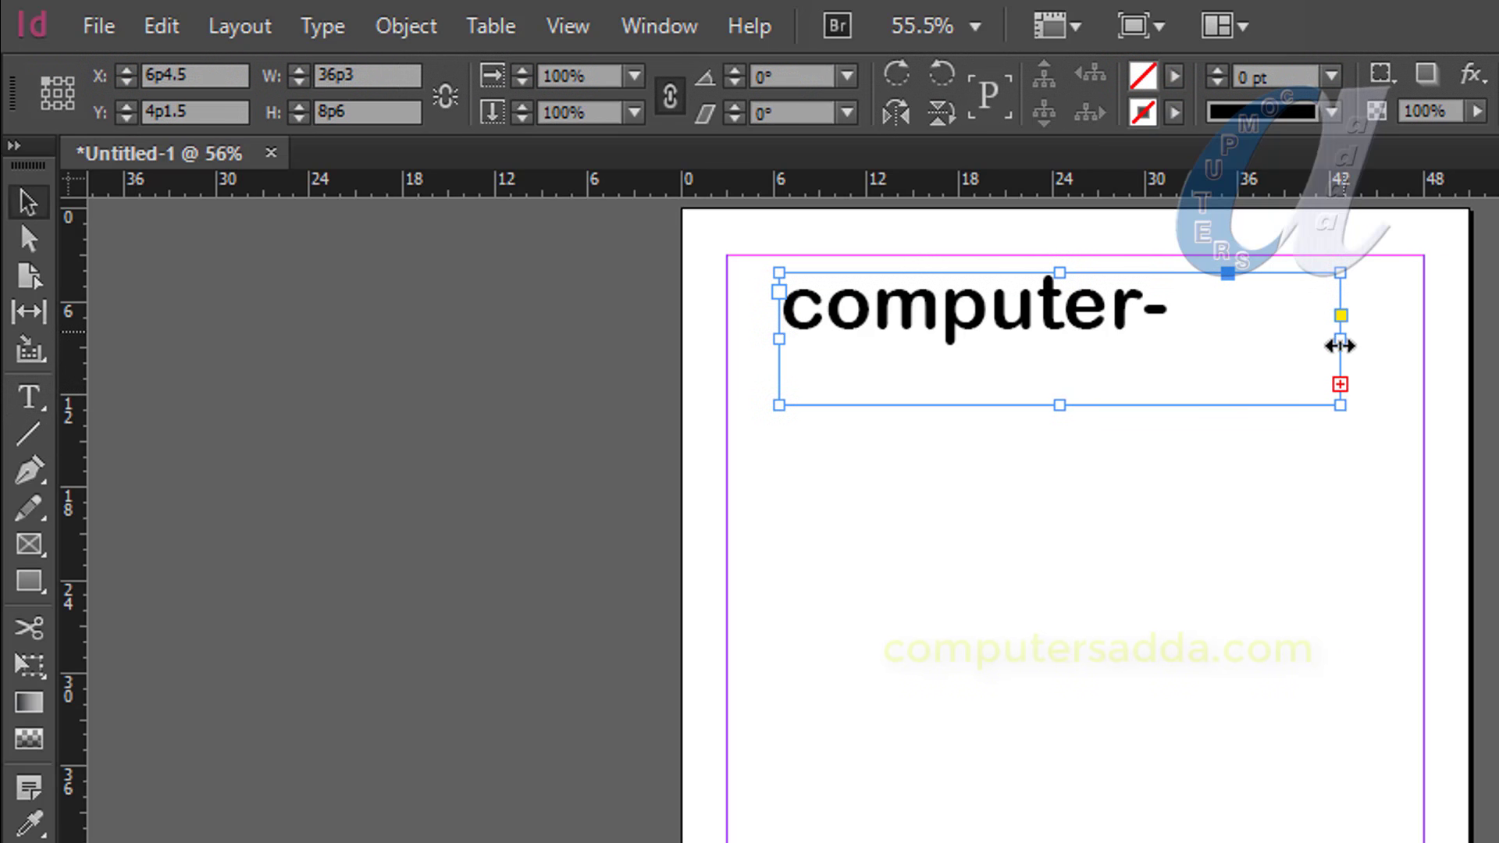
pyautogui.moveTo(1341, 339); pyautogui.dragTo(1397, 341)
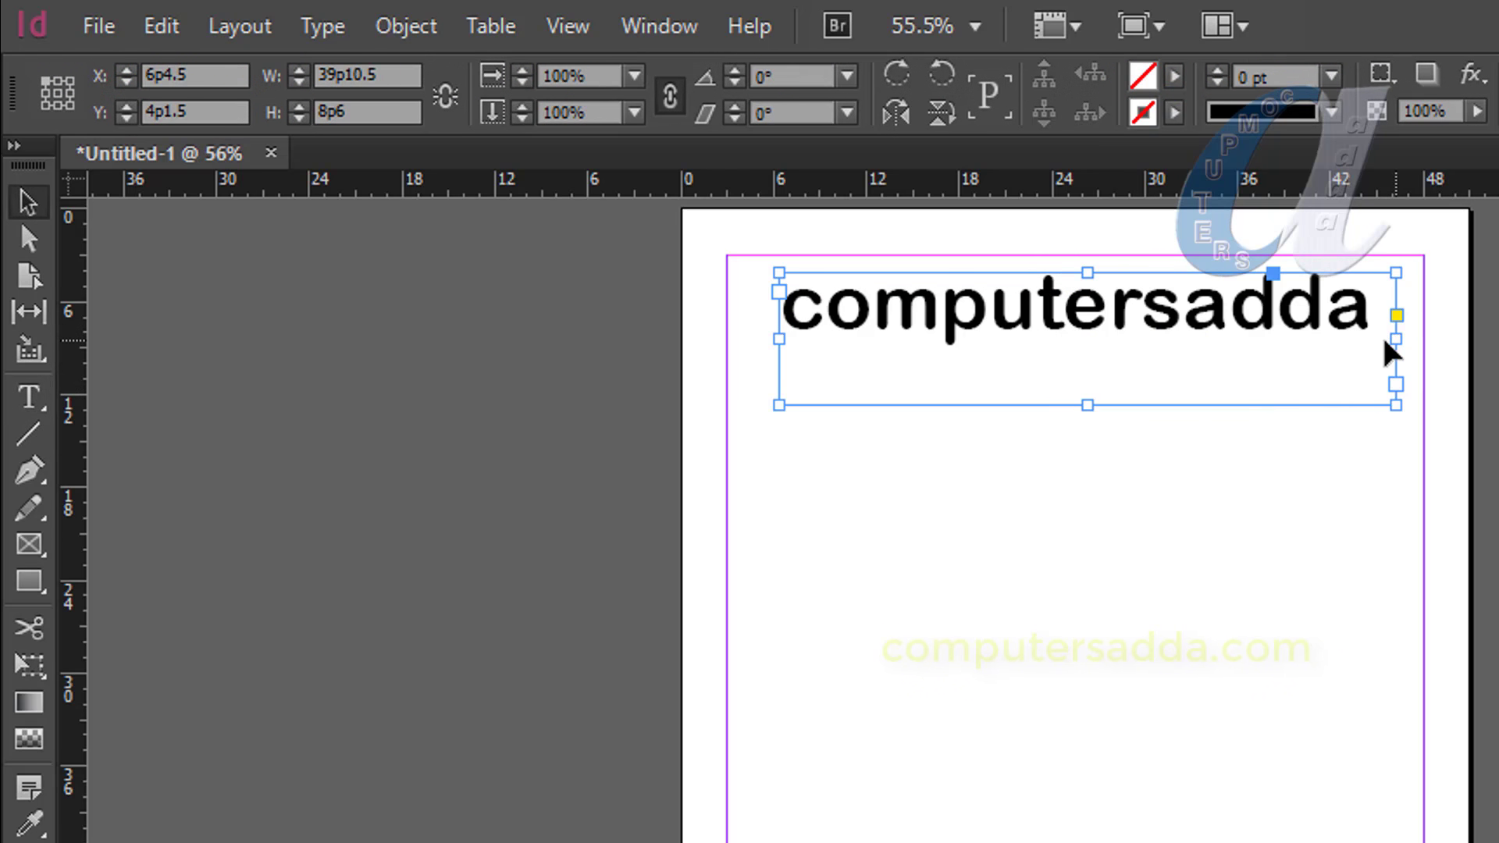
# Select the whole word "computersadda", search the fonts for "lu", and apply Lucida Bright Demibold.
pyautogui.doubleClick(1298, 318)
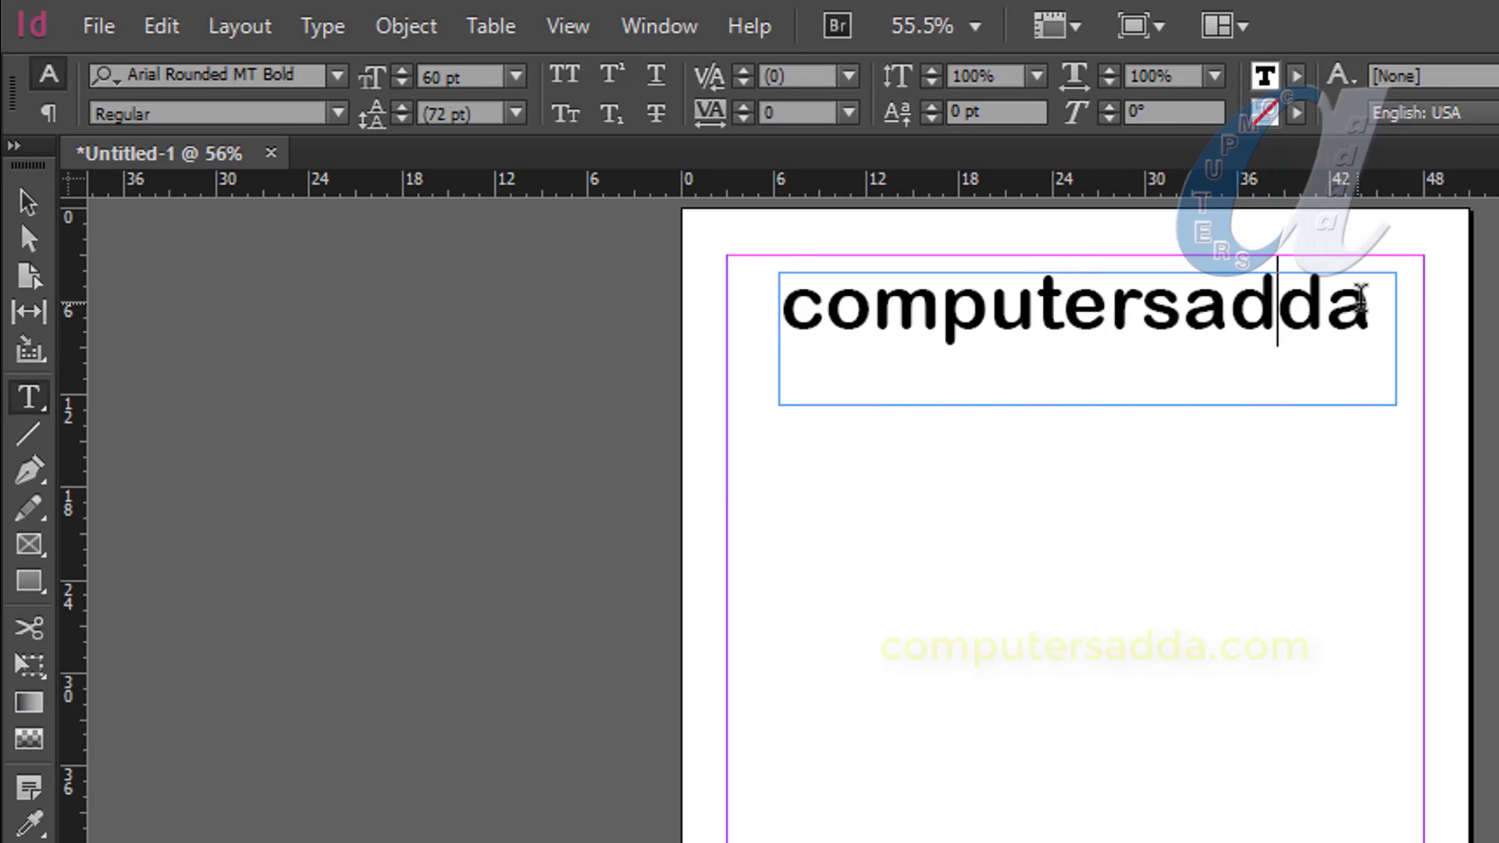
pyautogui.moveTo(1370, 306); pyautogui.dragTo(728, 310)
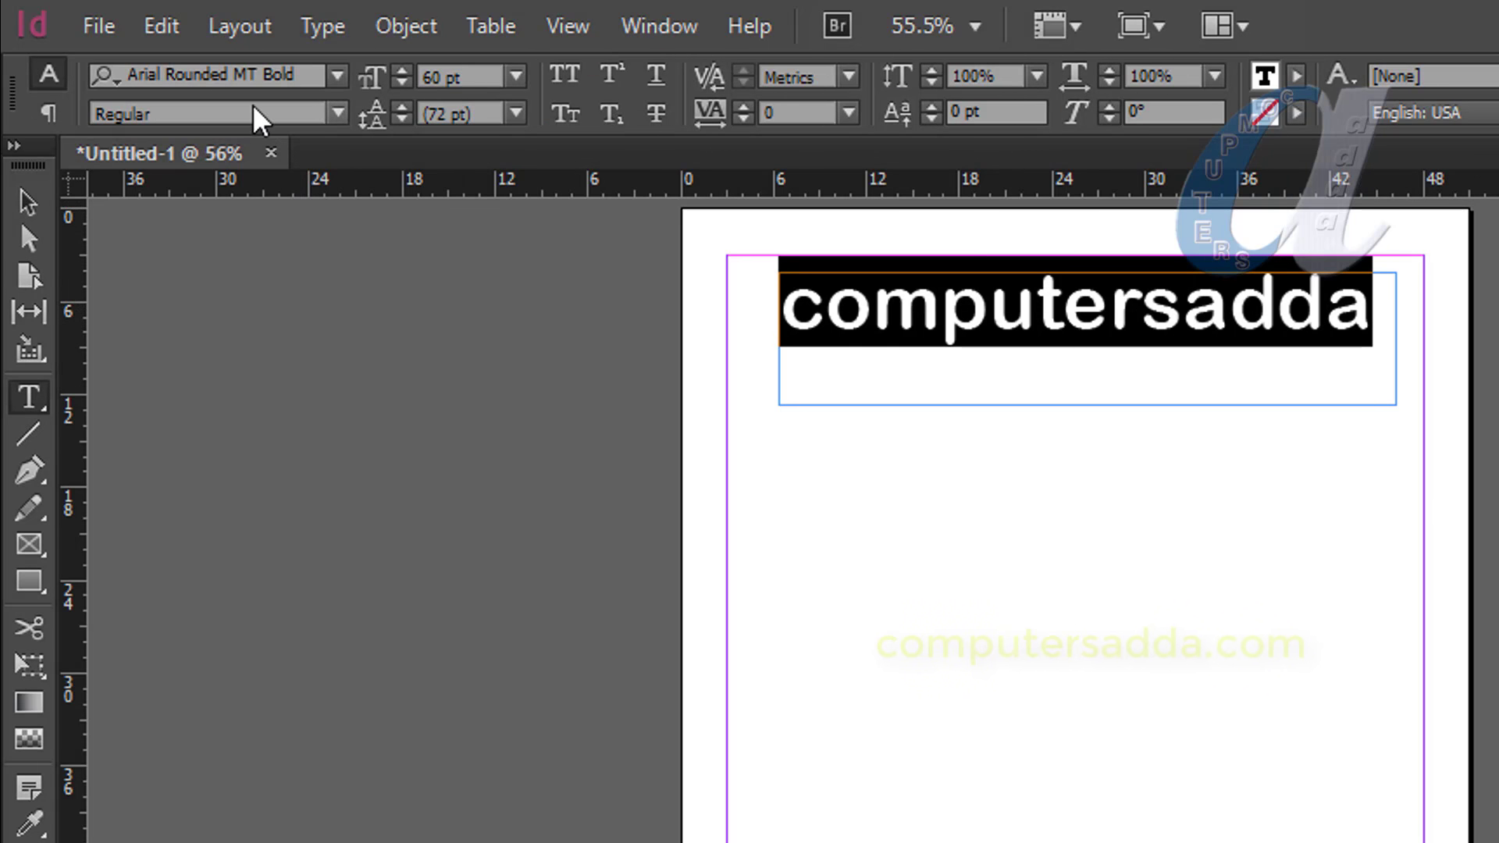
pyautogui.click(248, 74)
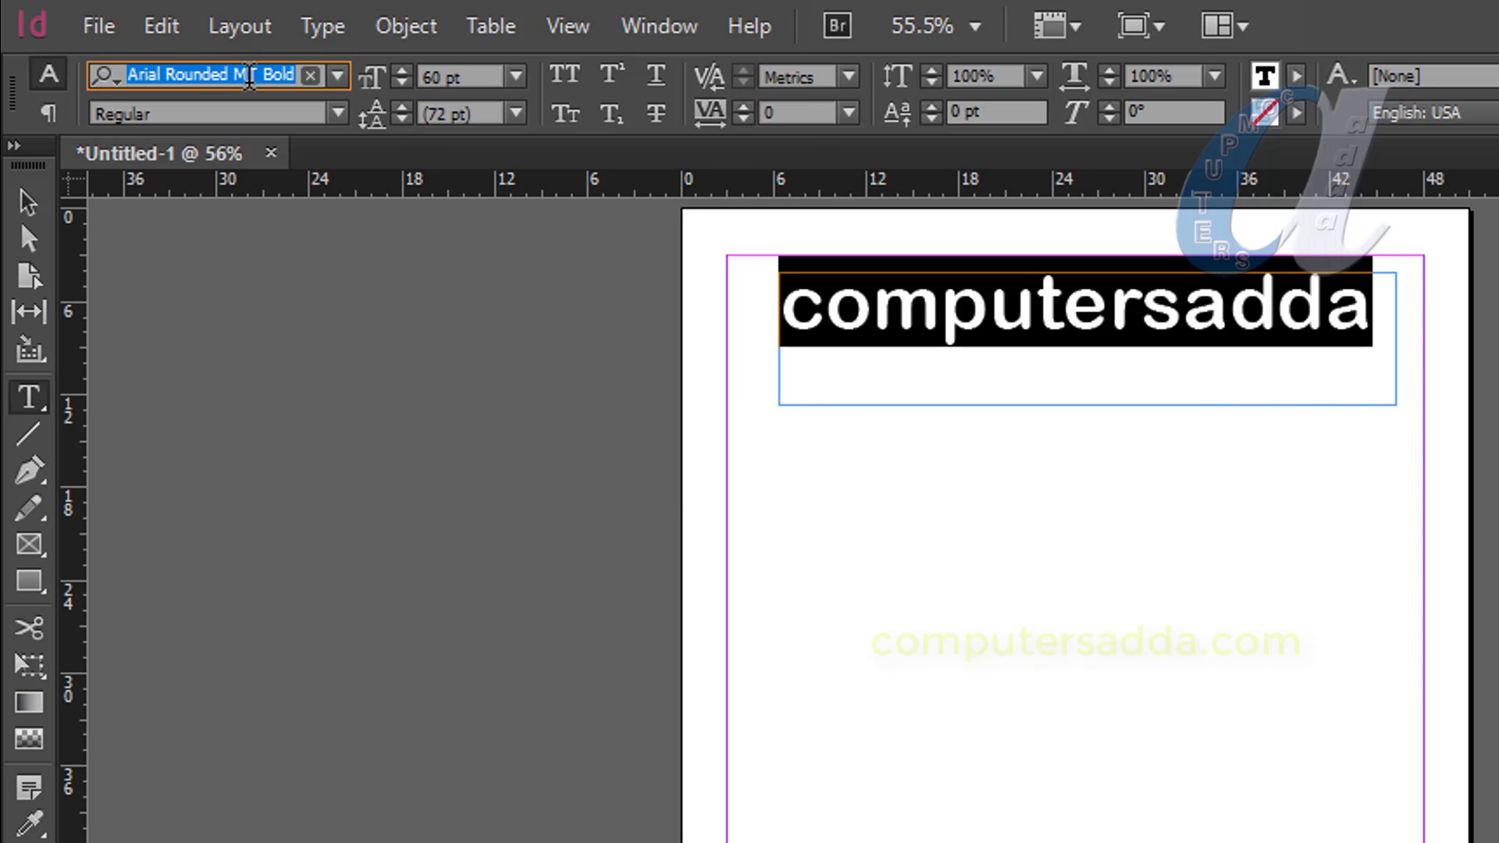
pyautogui.press('BackSpace')
pyautogui.write('lu')
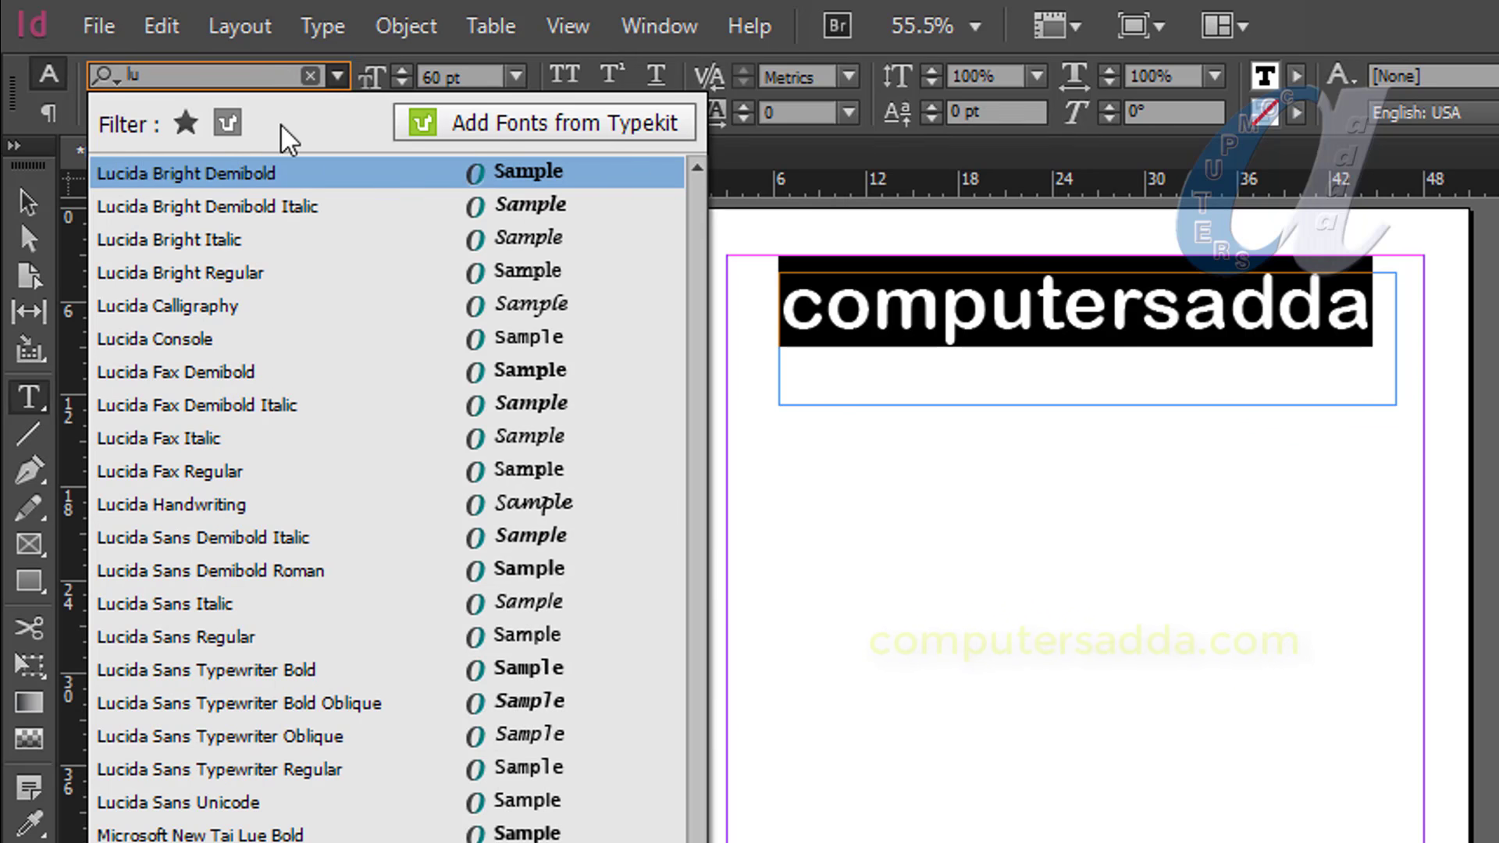
pyautogui.click(459, 184)
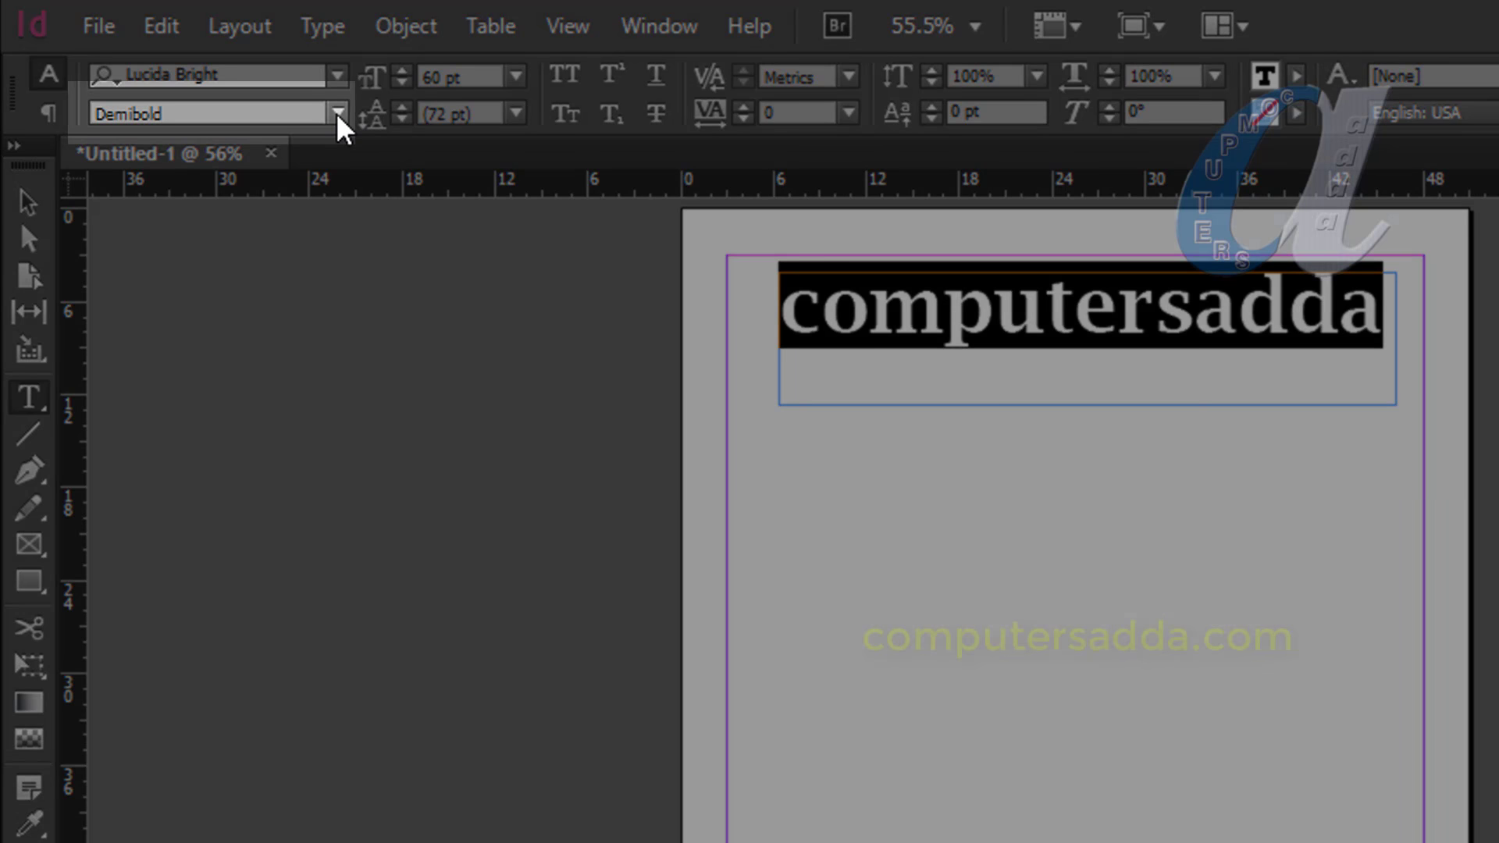
# Review the Lucida Bright styles, try the Algerian font on the selected word, and check which styles it offers.
pyautogui.click(338, 113)
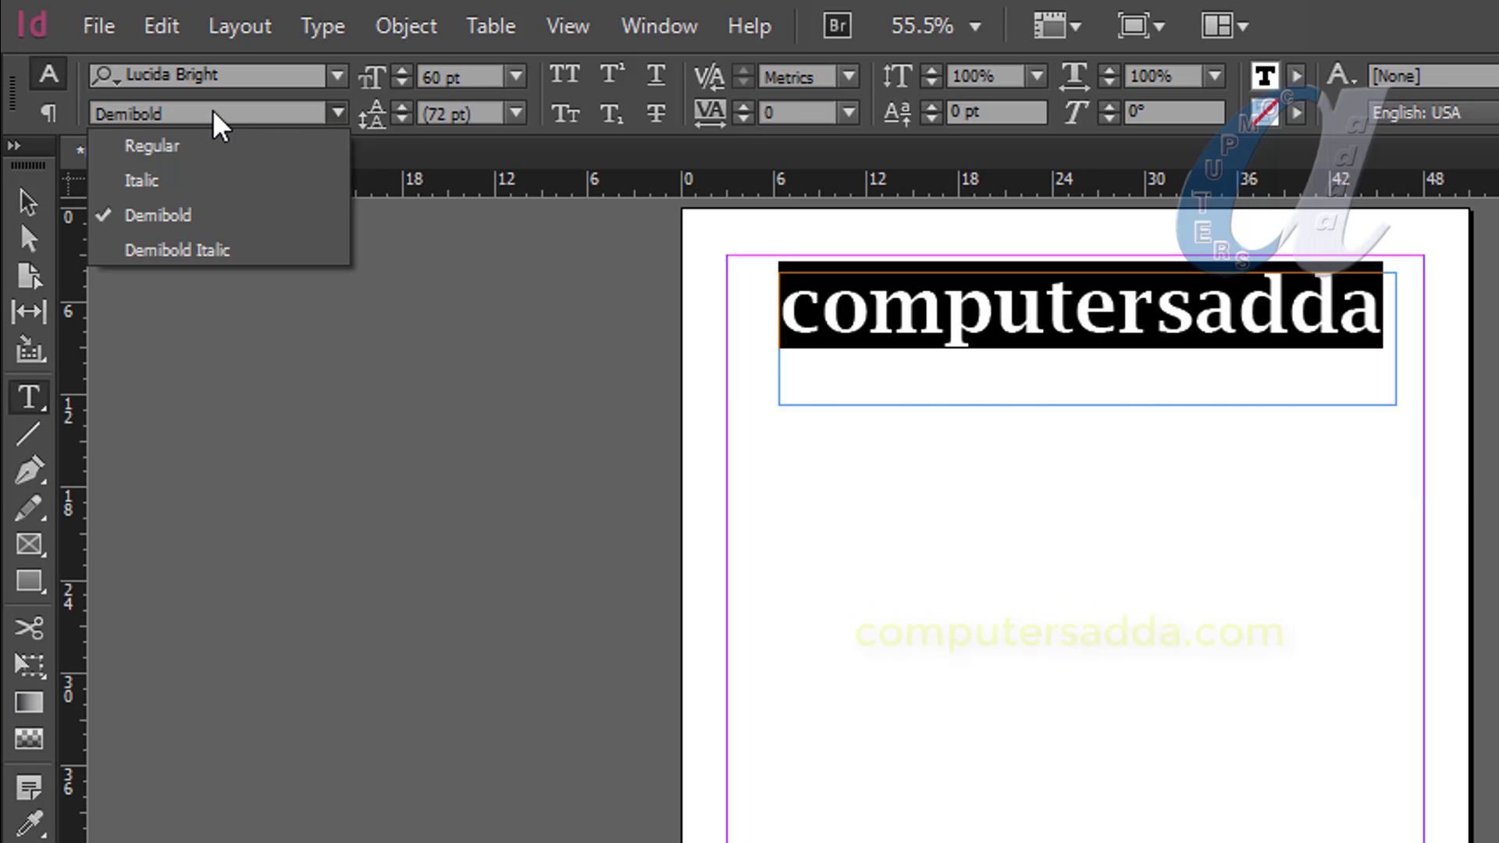
pyautogui.click(331, 74)
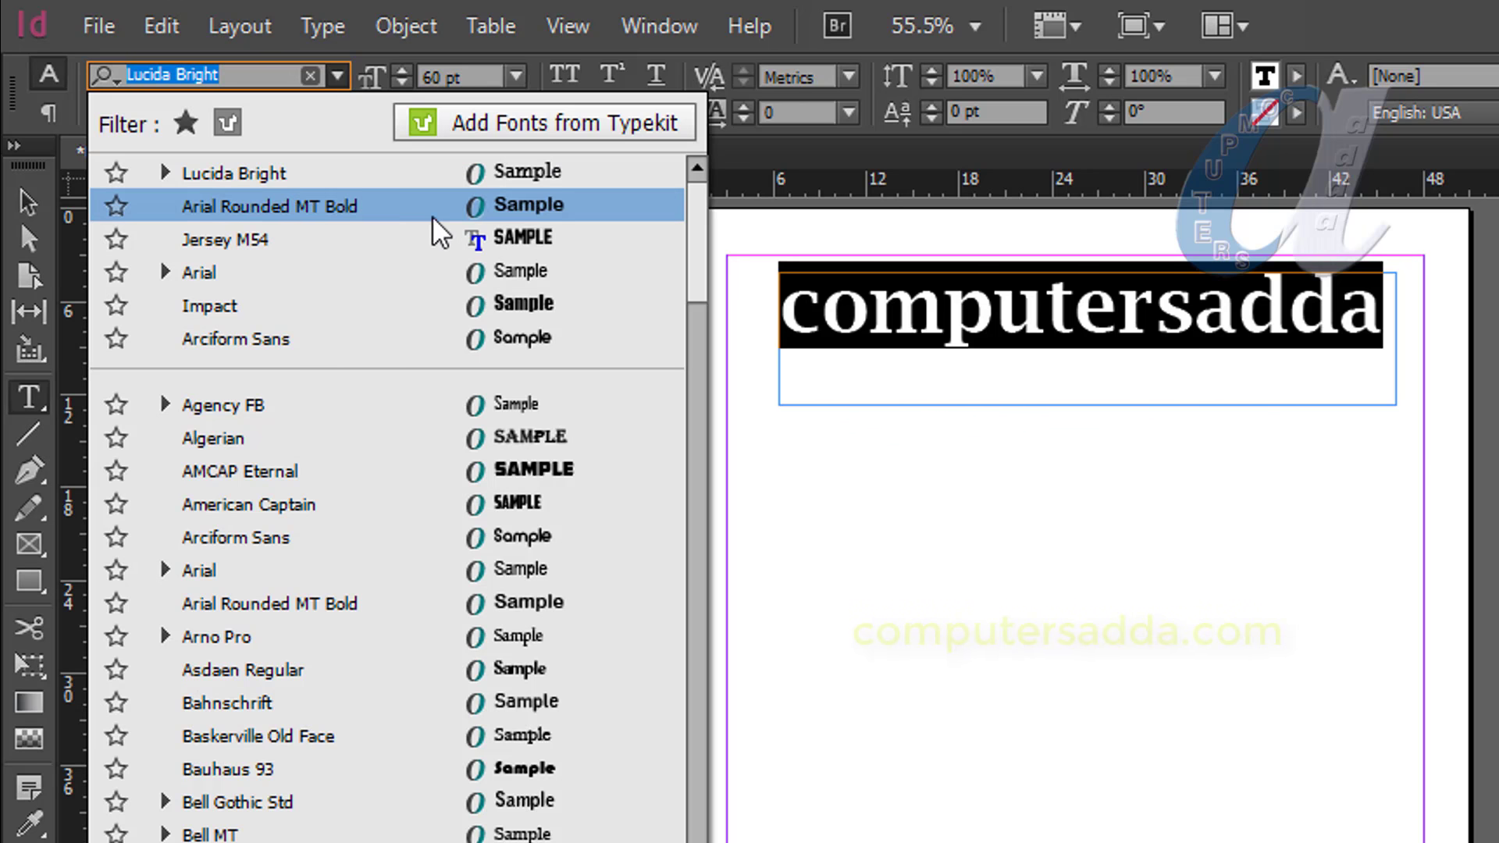
pyautogui.click(470, 441)
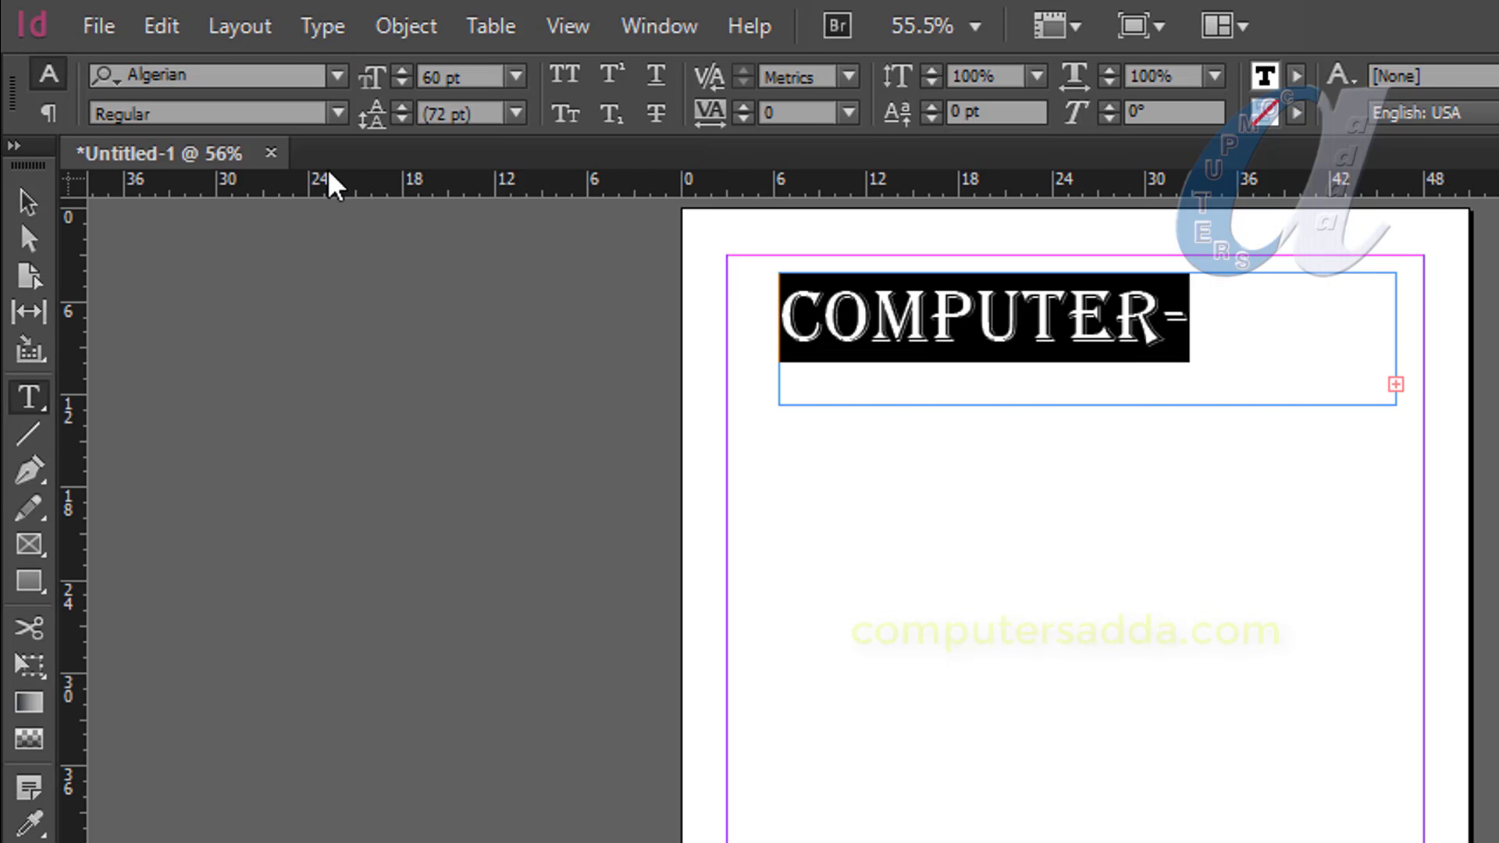
pyautogui.click(343, 113)
pyautogui.click(338, 113)
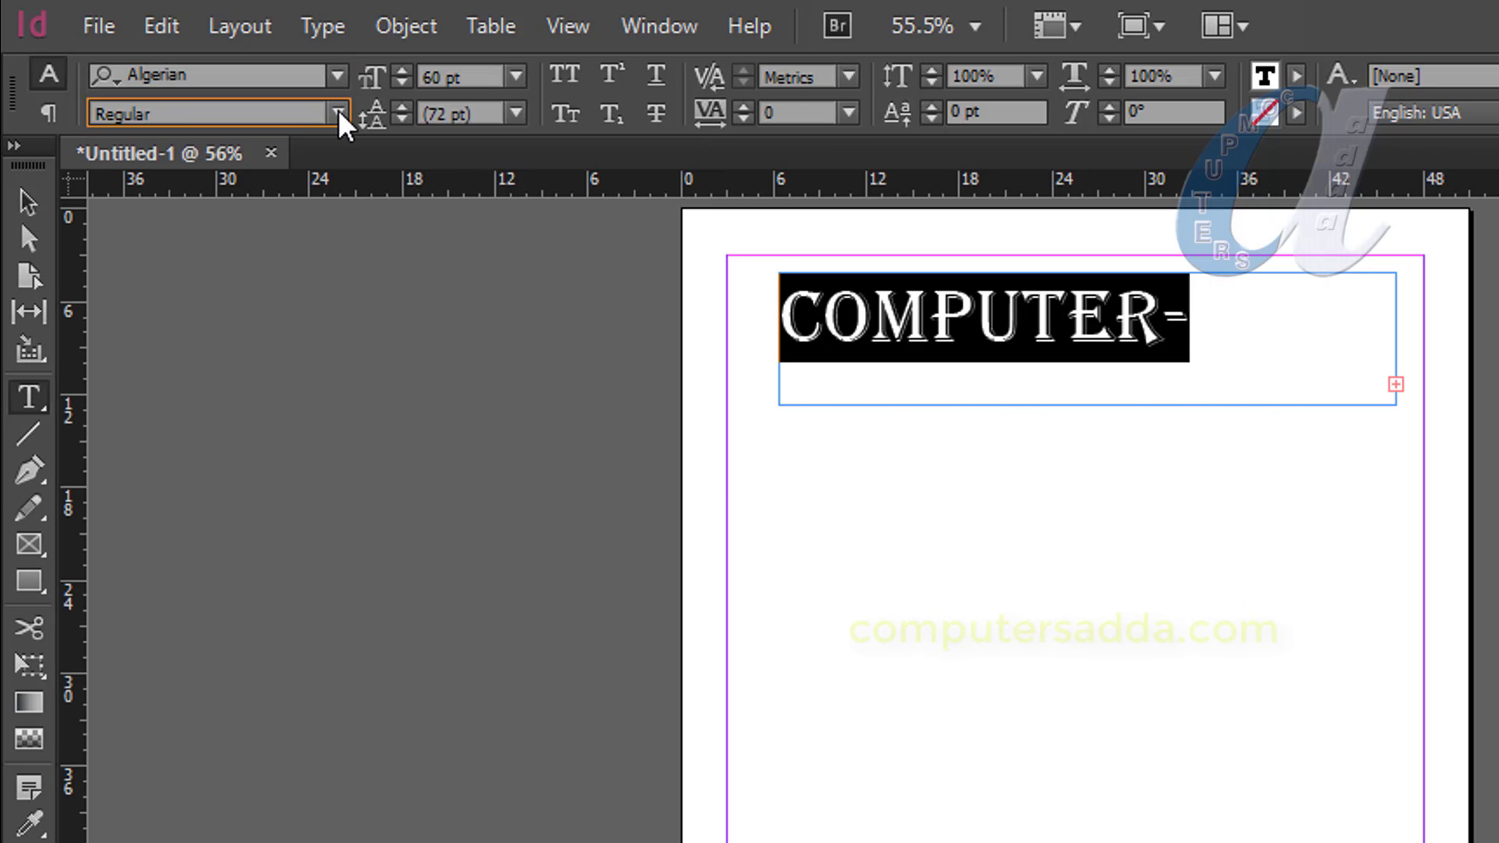
pyautogui.click(338, 113)
pyautogui.click(339, 111)
# Apply the Agency FB font to the selected word and set its style to Bold.
pyautogui.click(336, 76)
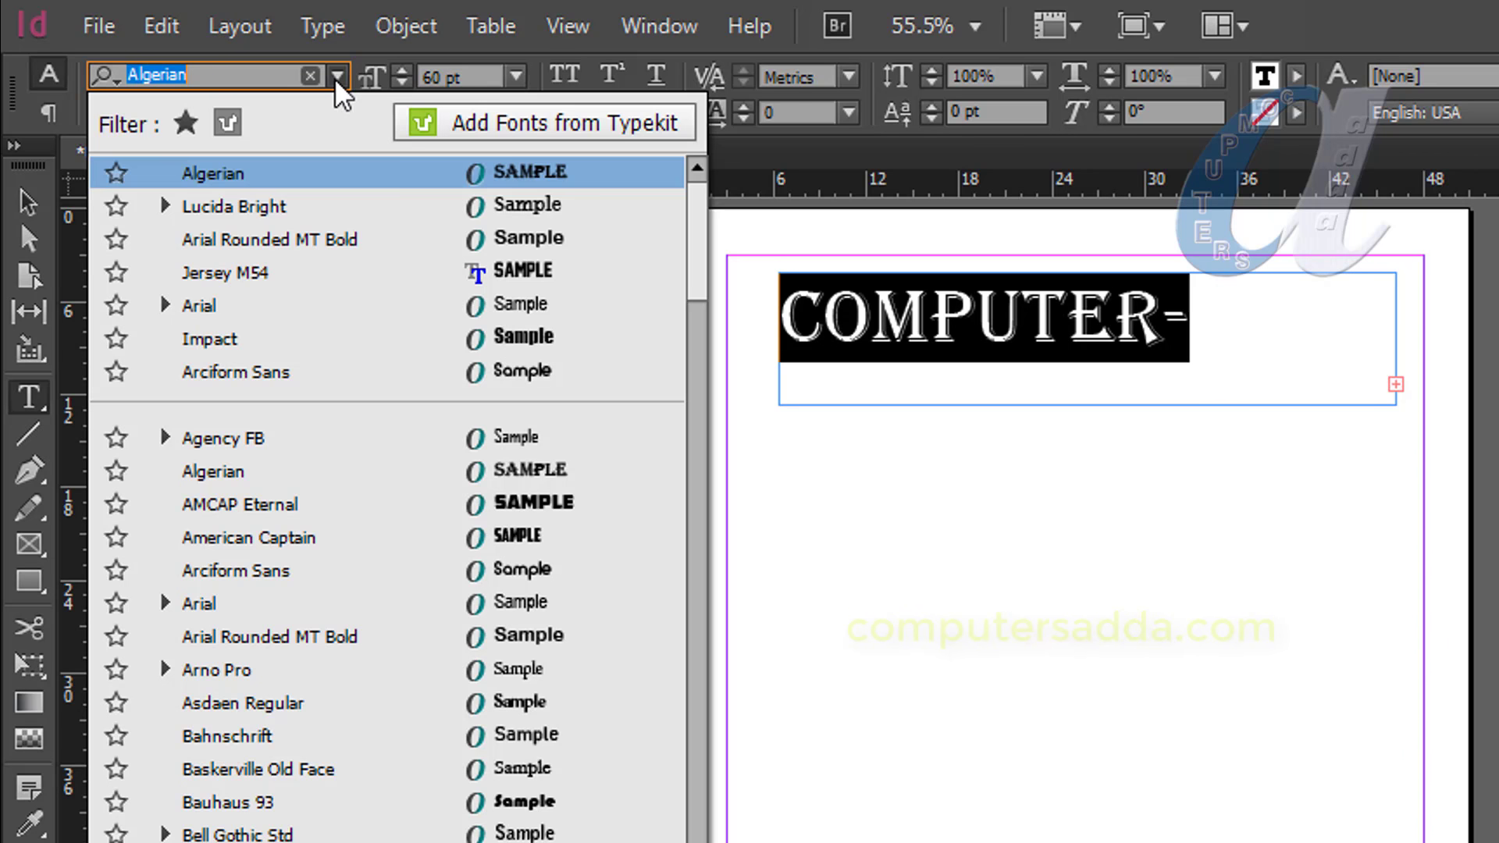
pyautogui.click(468, 437)
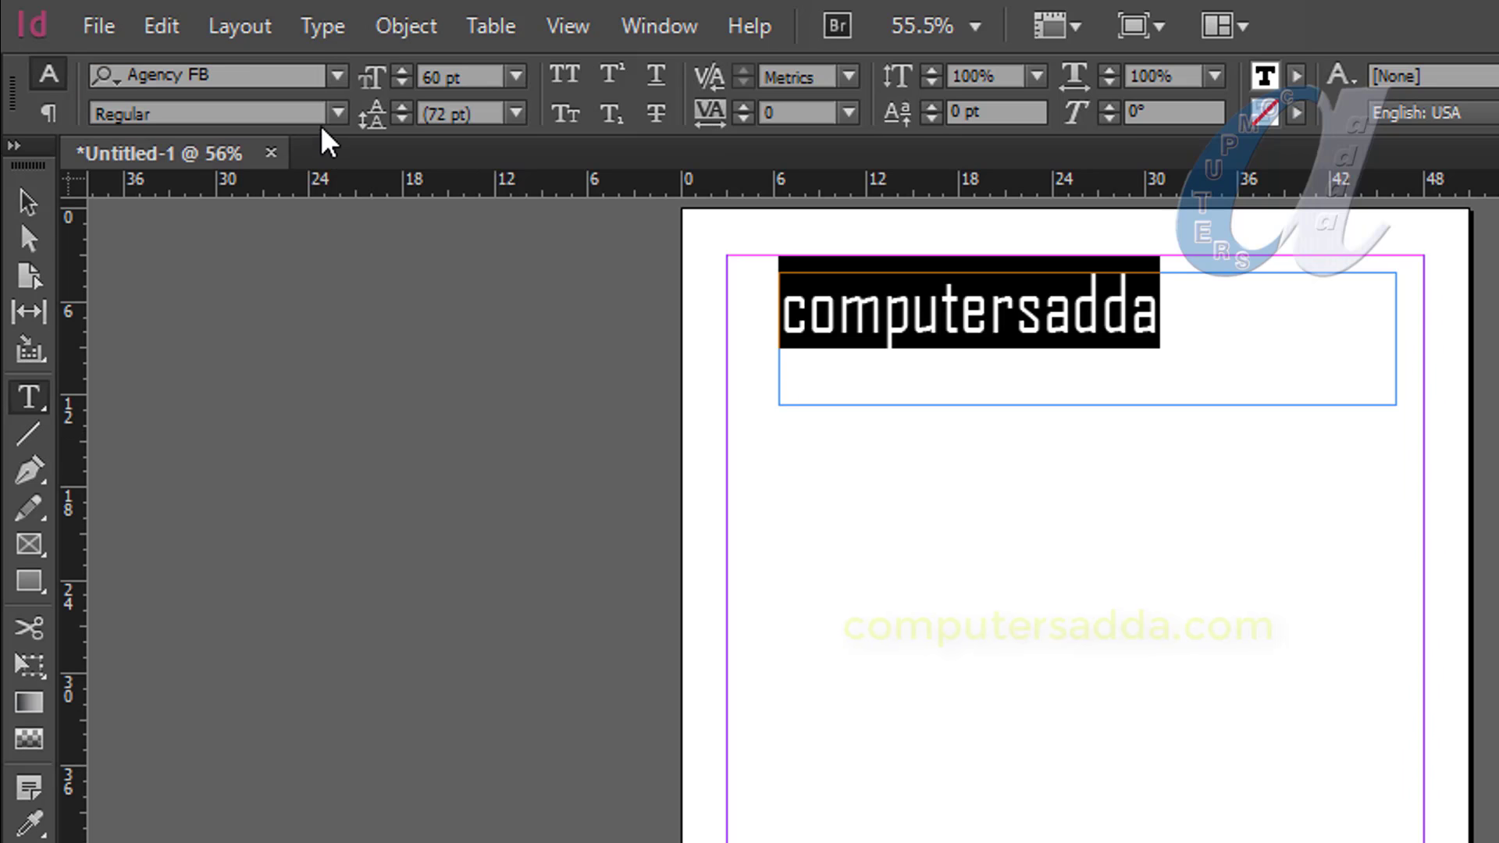
pyautogui.click(338, 111)
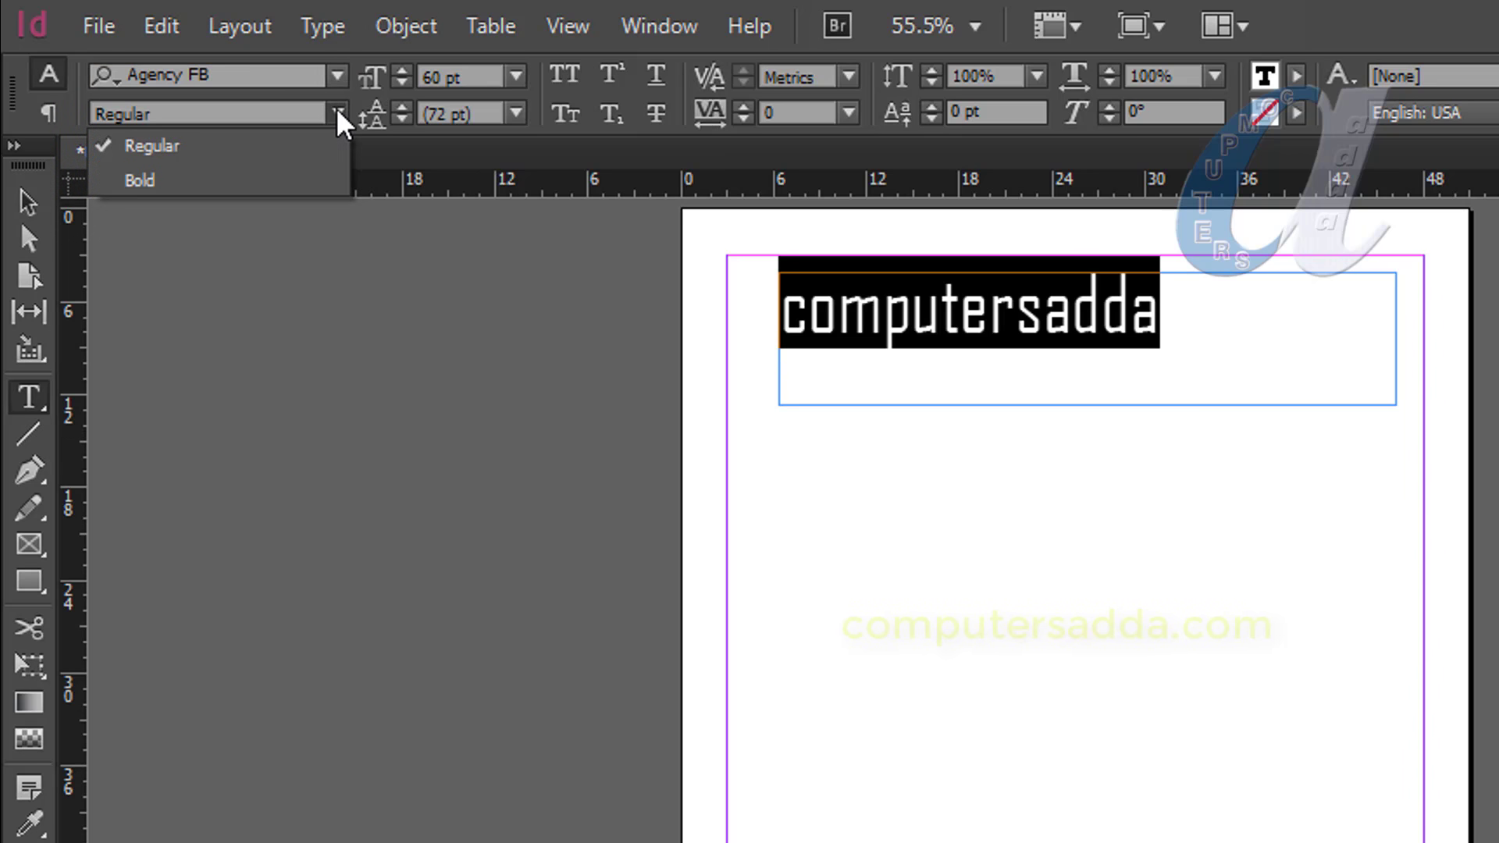
pyautogui.click(135, 176)
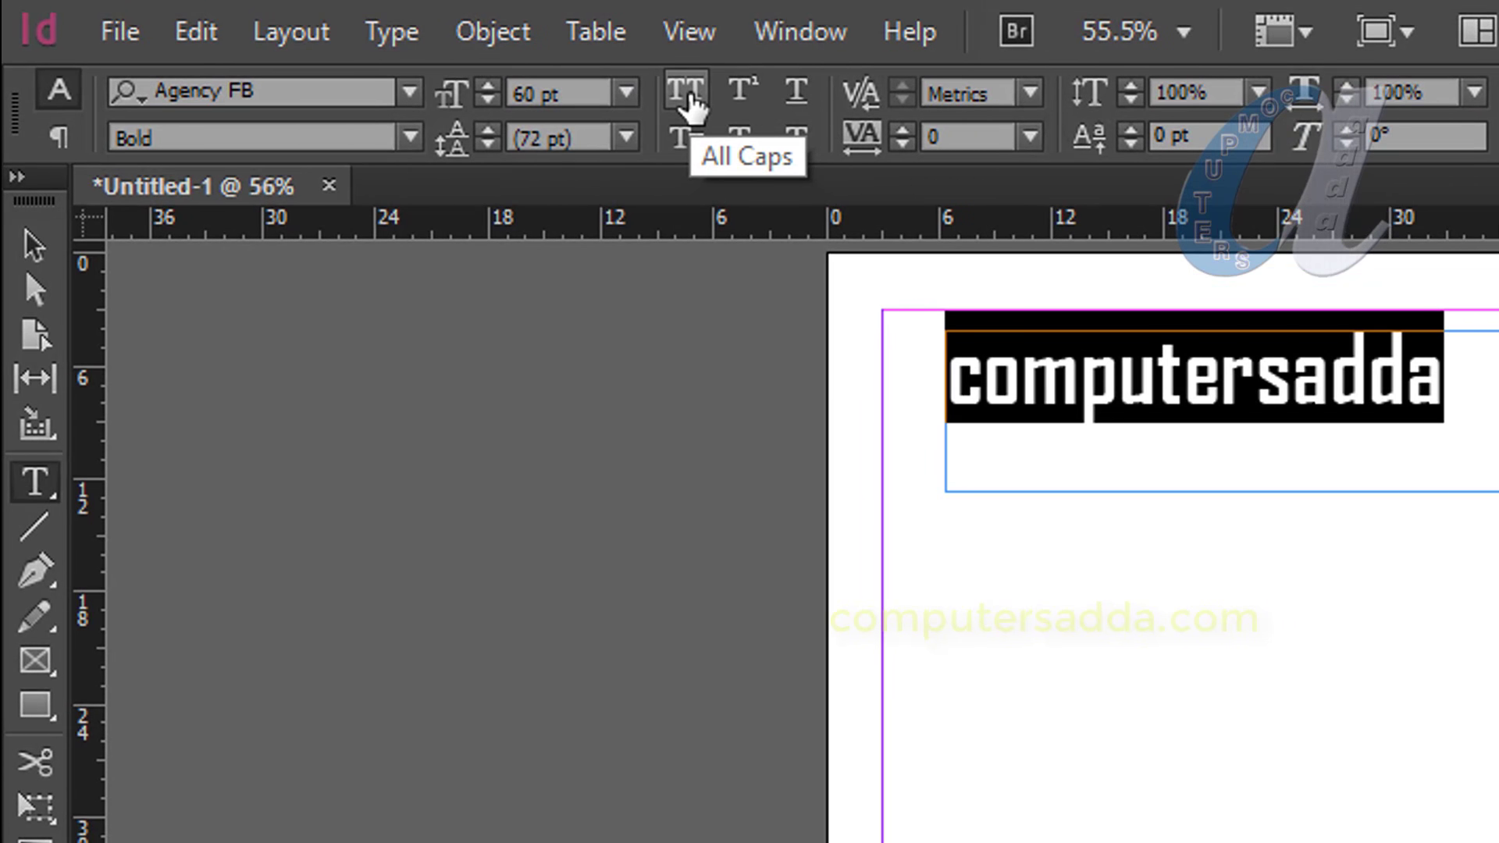
# Try All Caps and Small Caps on the selected word, and return it to its original lowercase.
pyautogui.click(688, 96)
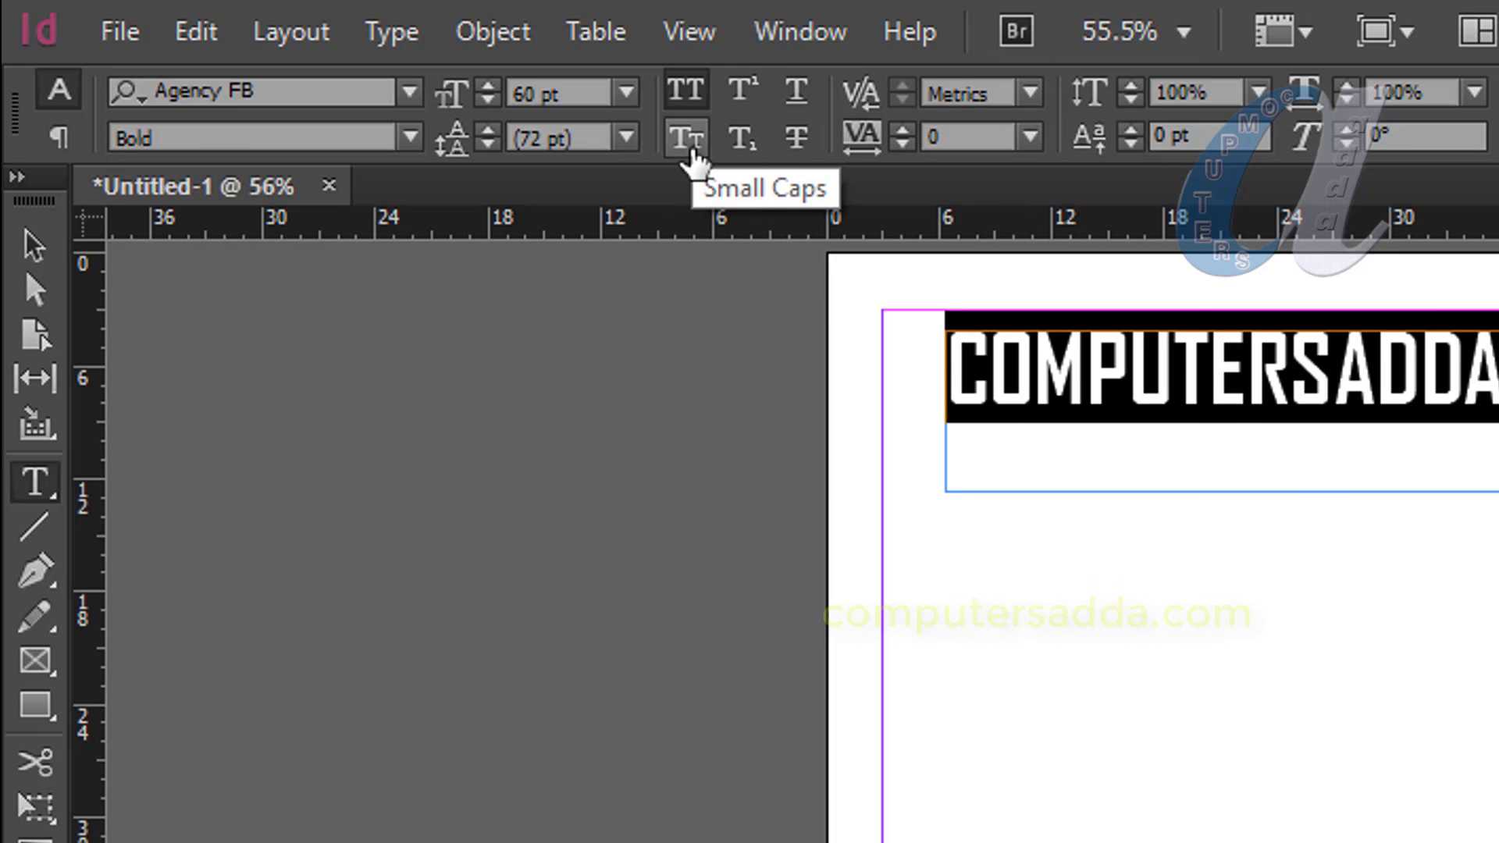
pyautogui.click(691, 155)
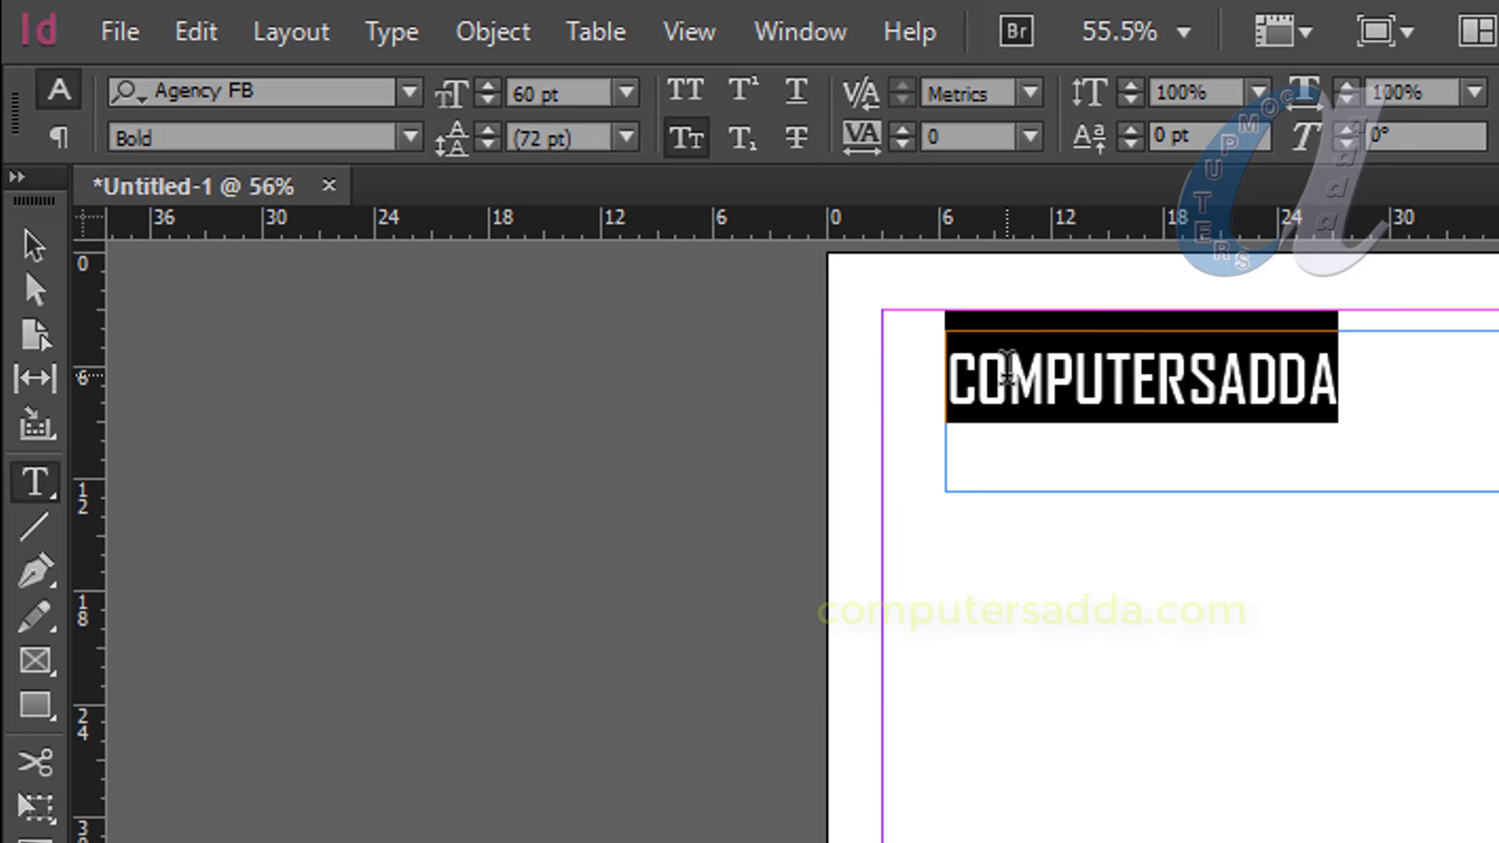
pyautogui.click(690, 93)
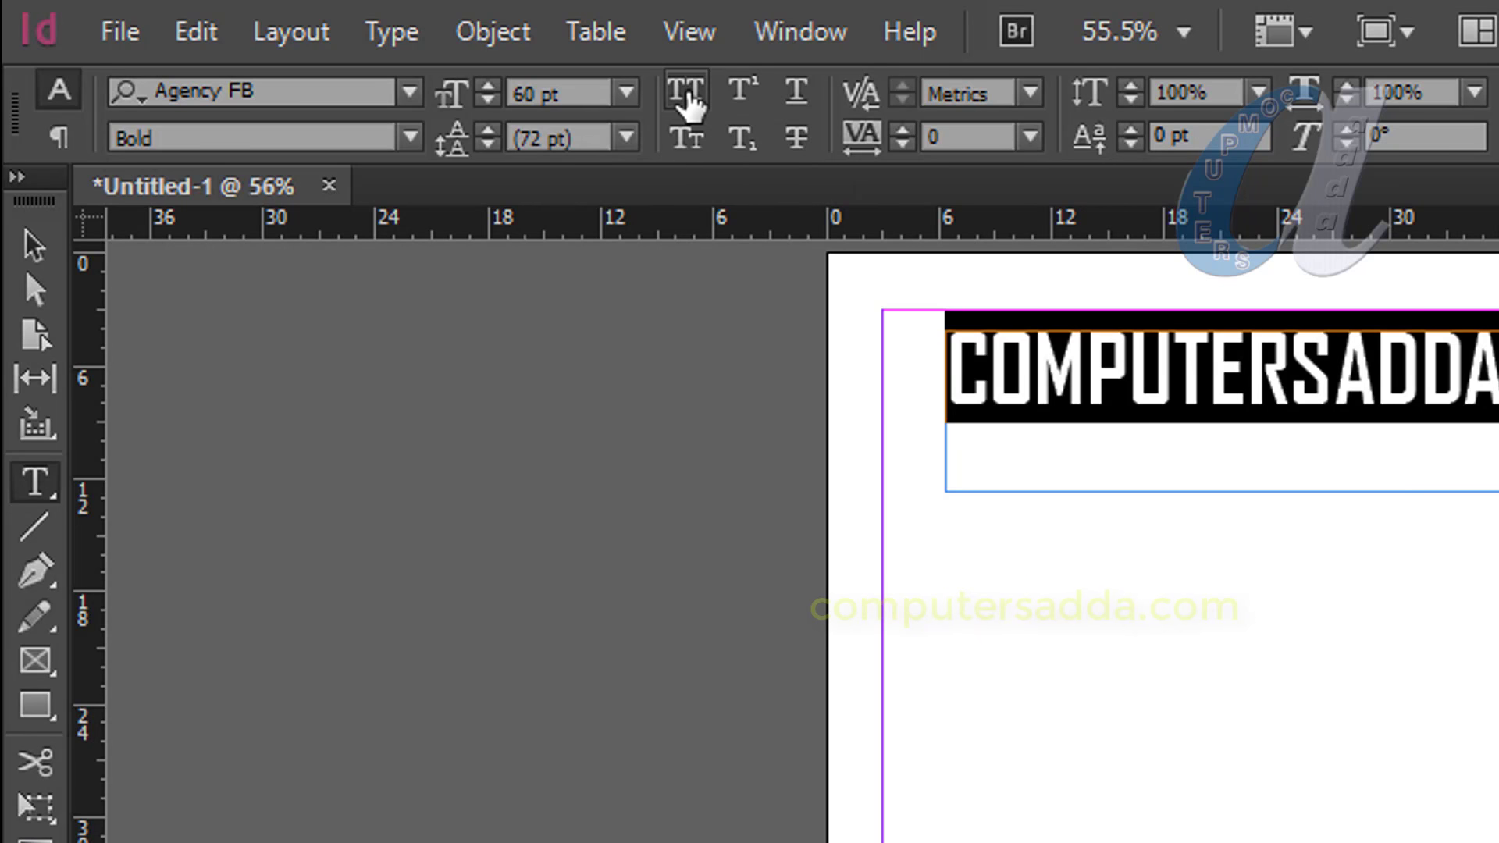
pyautogui.click(690, 106)
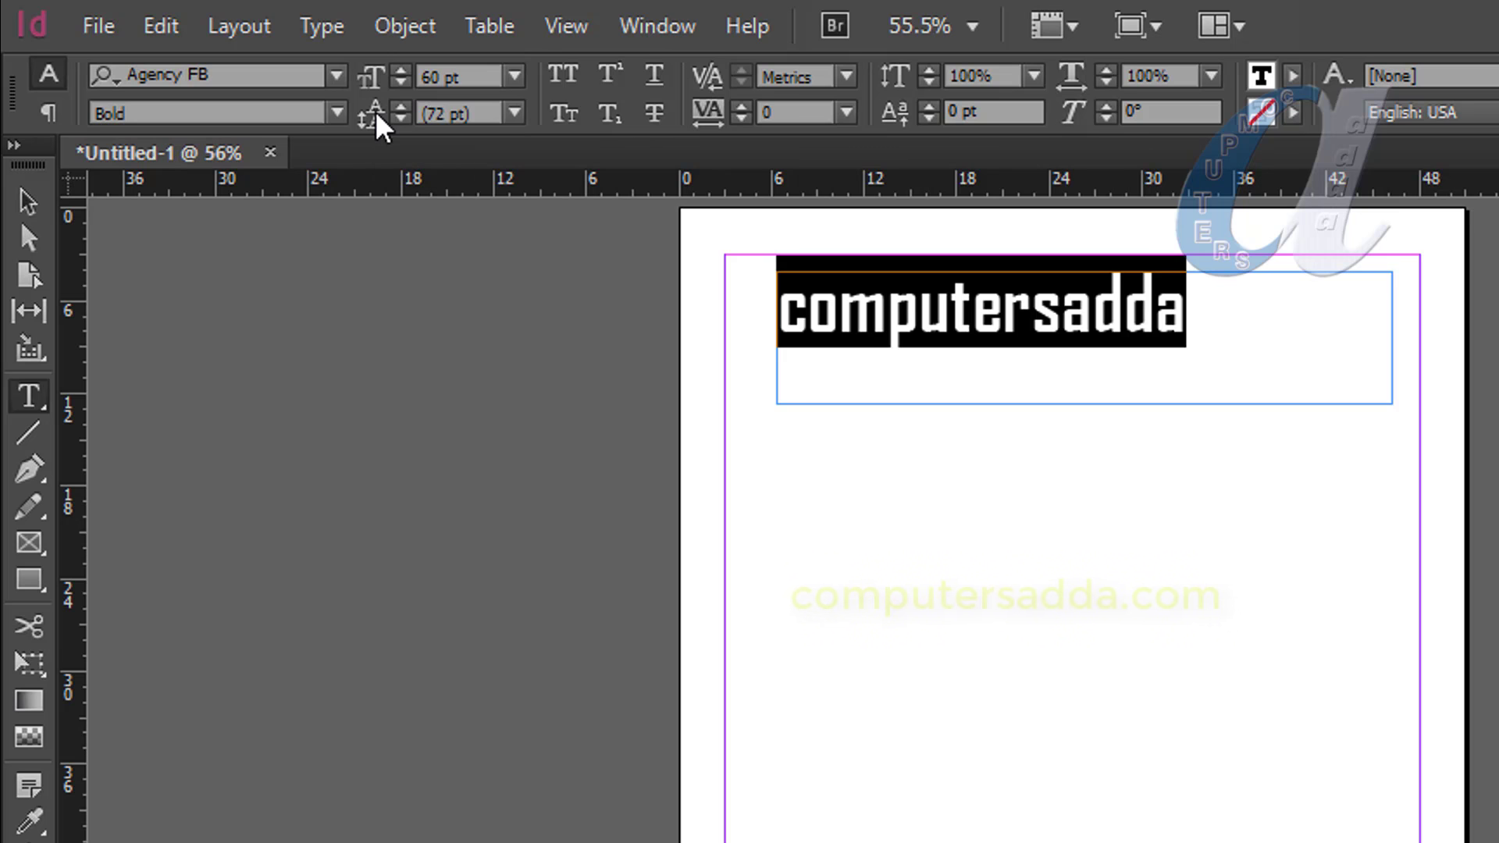
# Add a second line reading "computer" below "computersadda" and extend the text frame downward to about 18p1.5 high.
pyautogui.click(1212, 317)
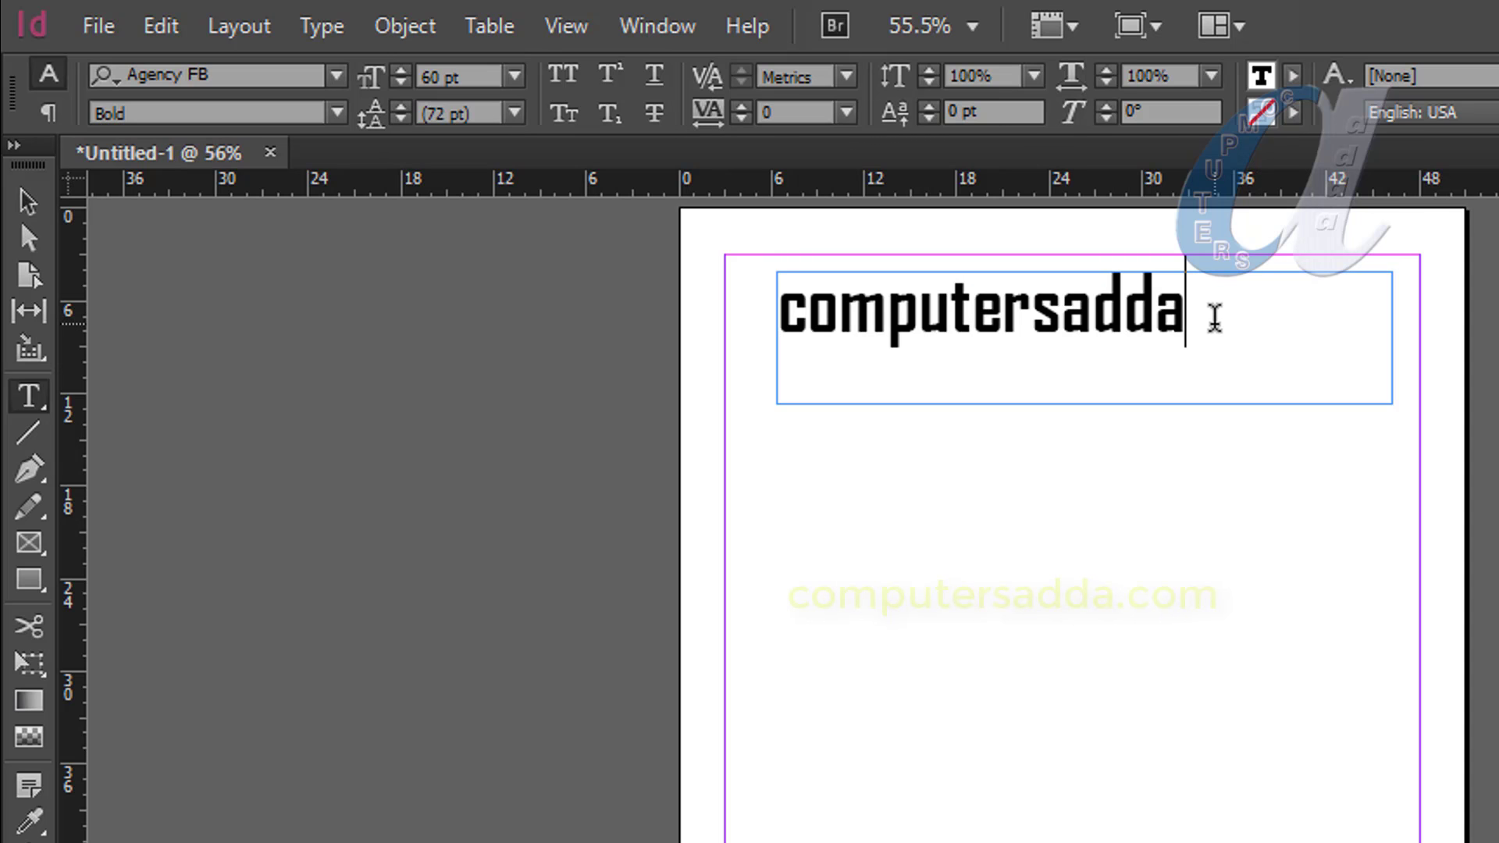
pyautogui.press('Return')
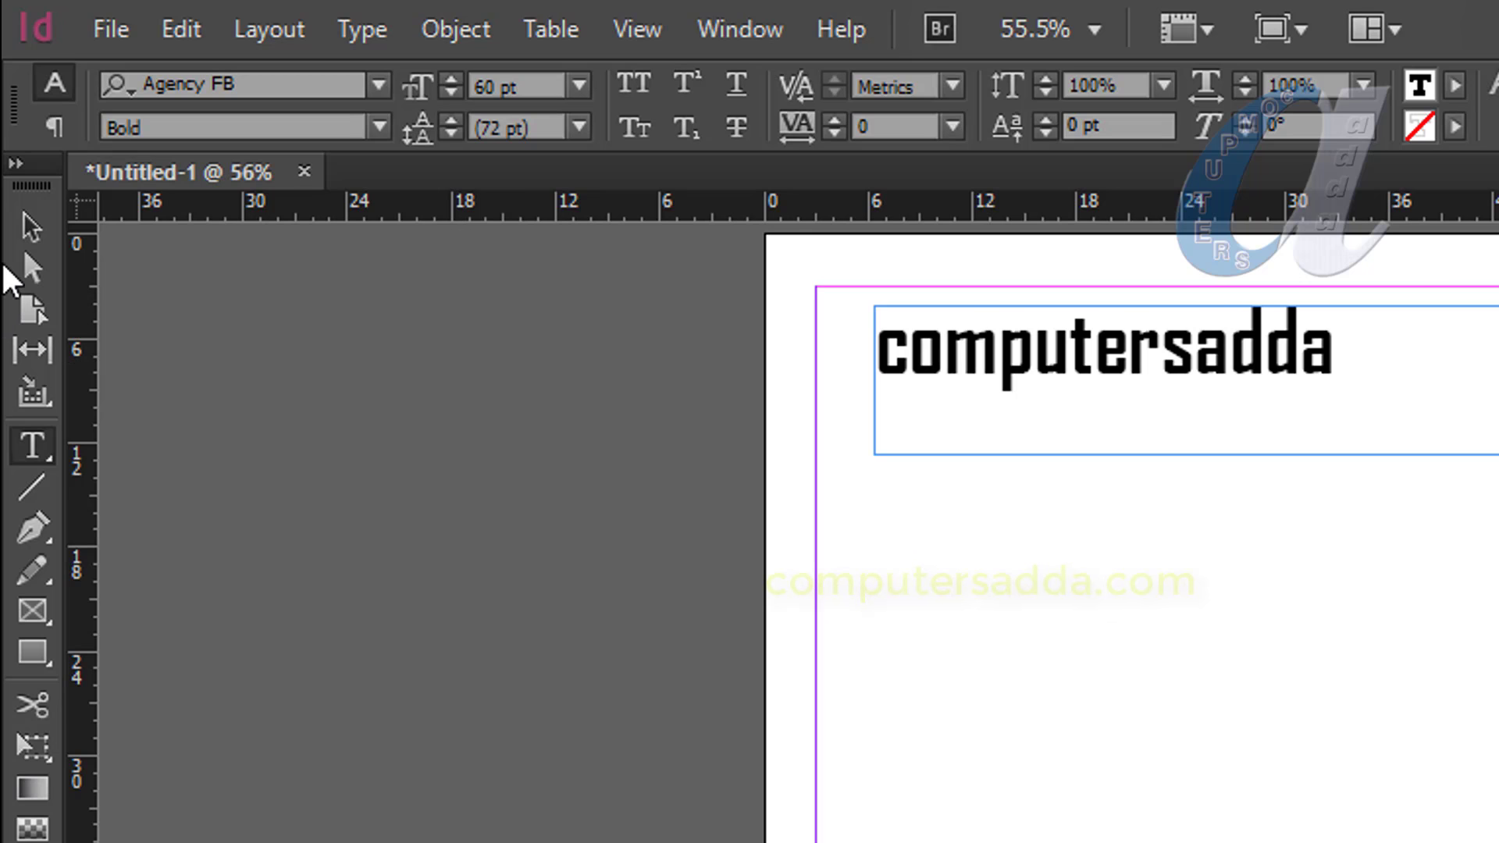
pyautogui.click(40, 236)
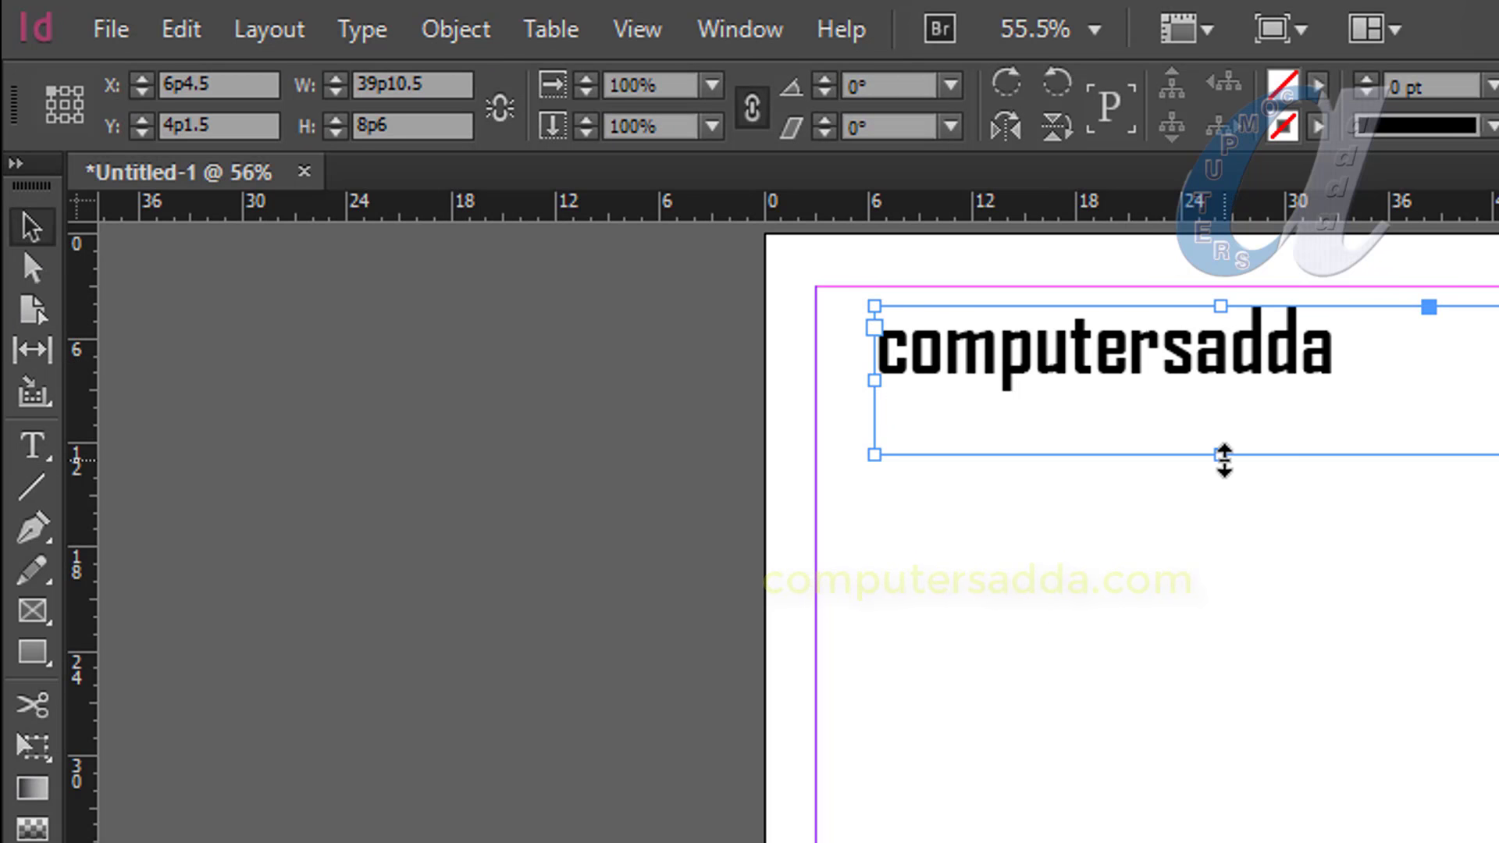
pyautogui.moveTo(1224, 458); pyautogui.dragTo(1216, 622)
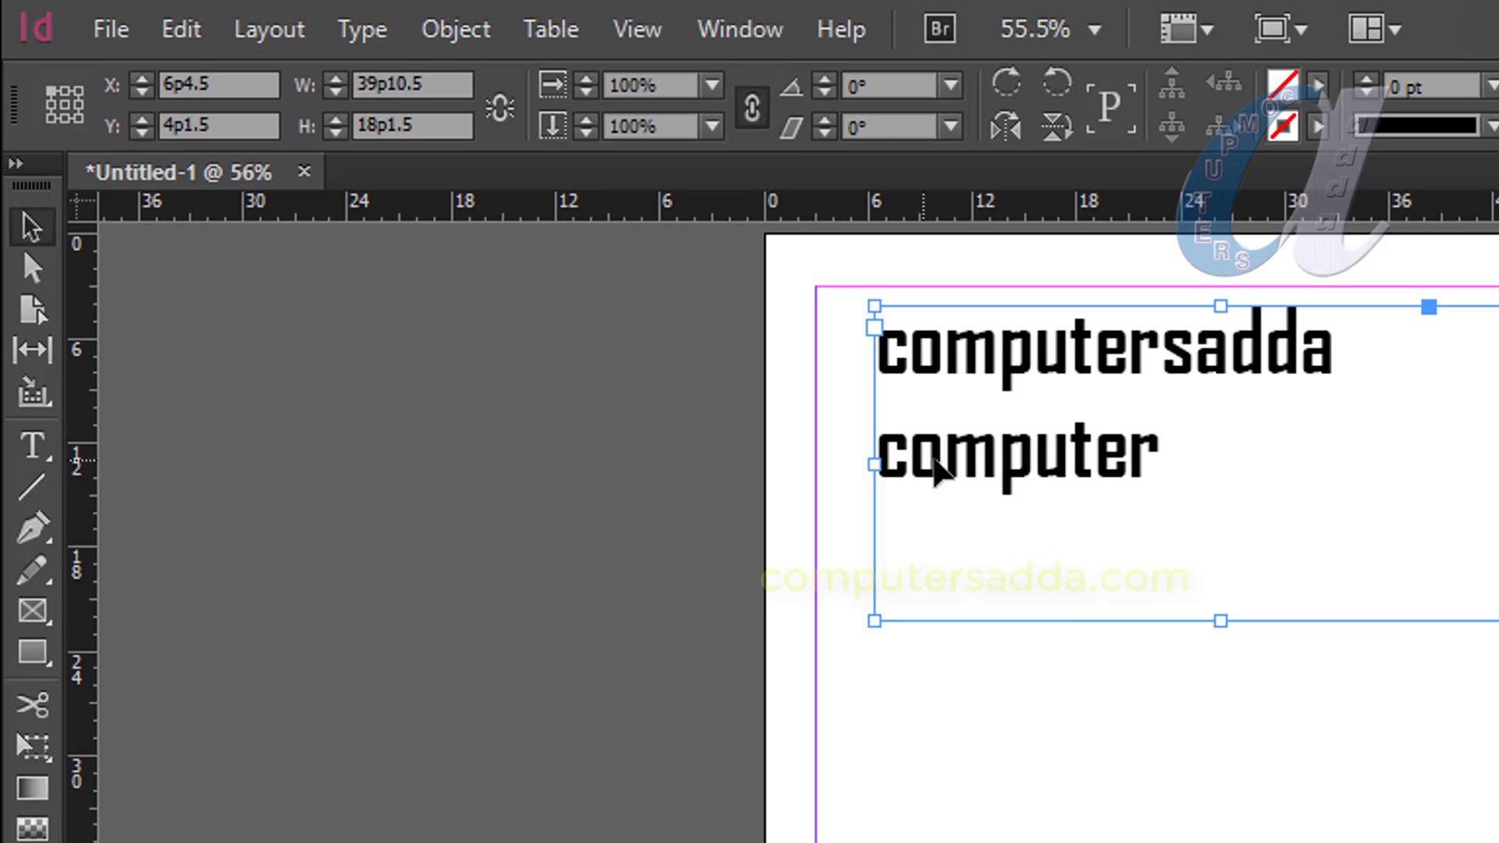
# Complete the second line with the word "education" so it reads "computer education".
pyautogui.doubleClick(1174, 450)
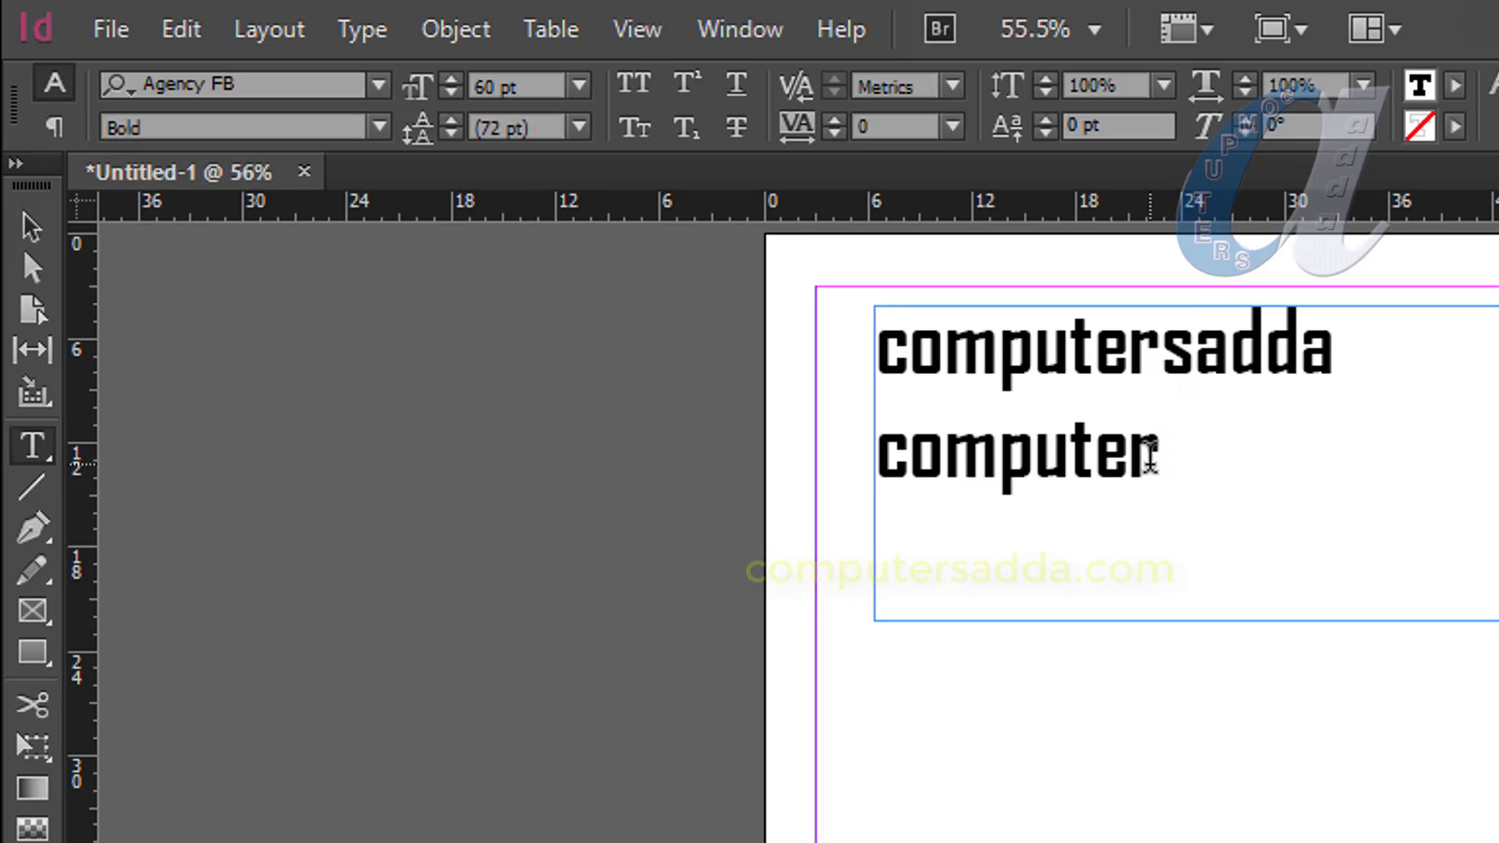
pyautogui.write('c')
pyautogui.press('BackSpace')
pyautogui.write('education')
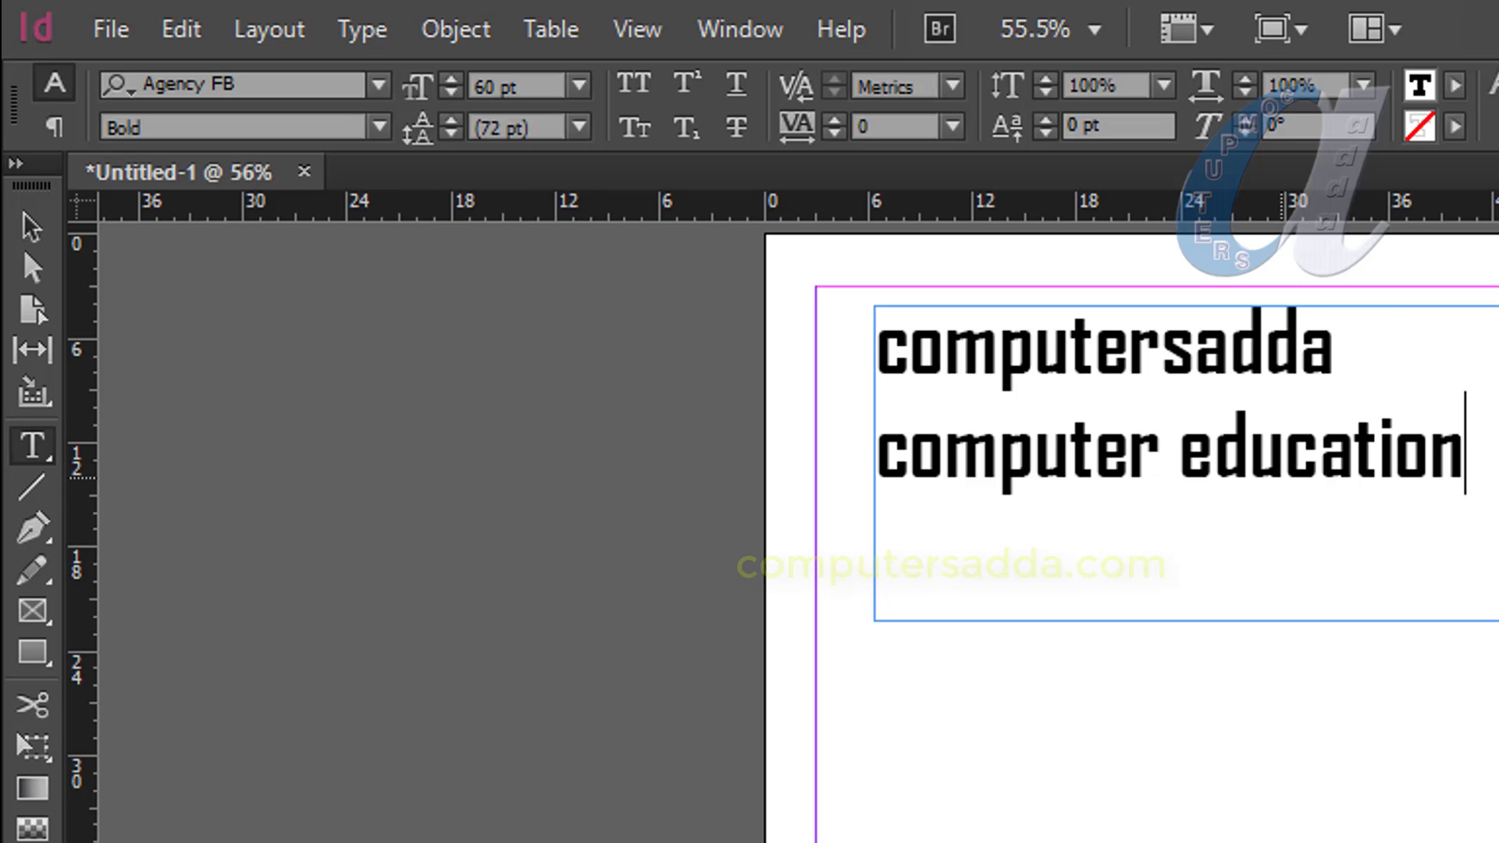
# Select both lines of text and try the preset leading values 24 pt and 48 pt.
pyautogui.moveTo(1473, 454); pyautogui.dragTo(763, 341)
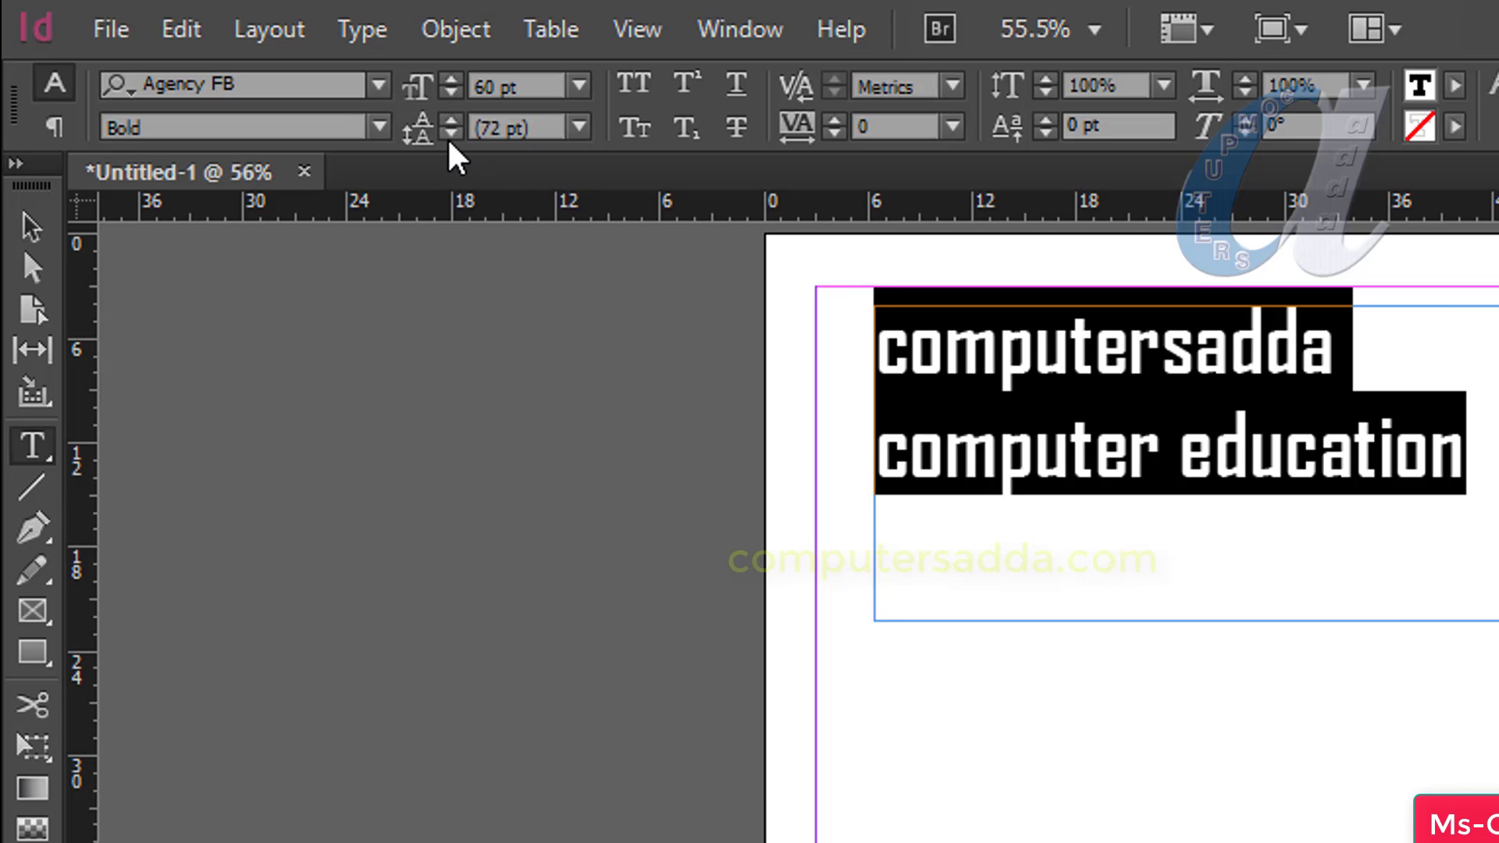
pyautogui.click(578, 127)
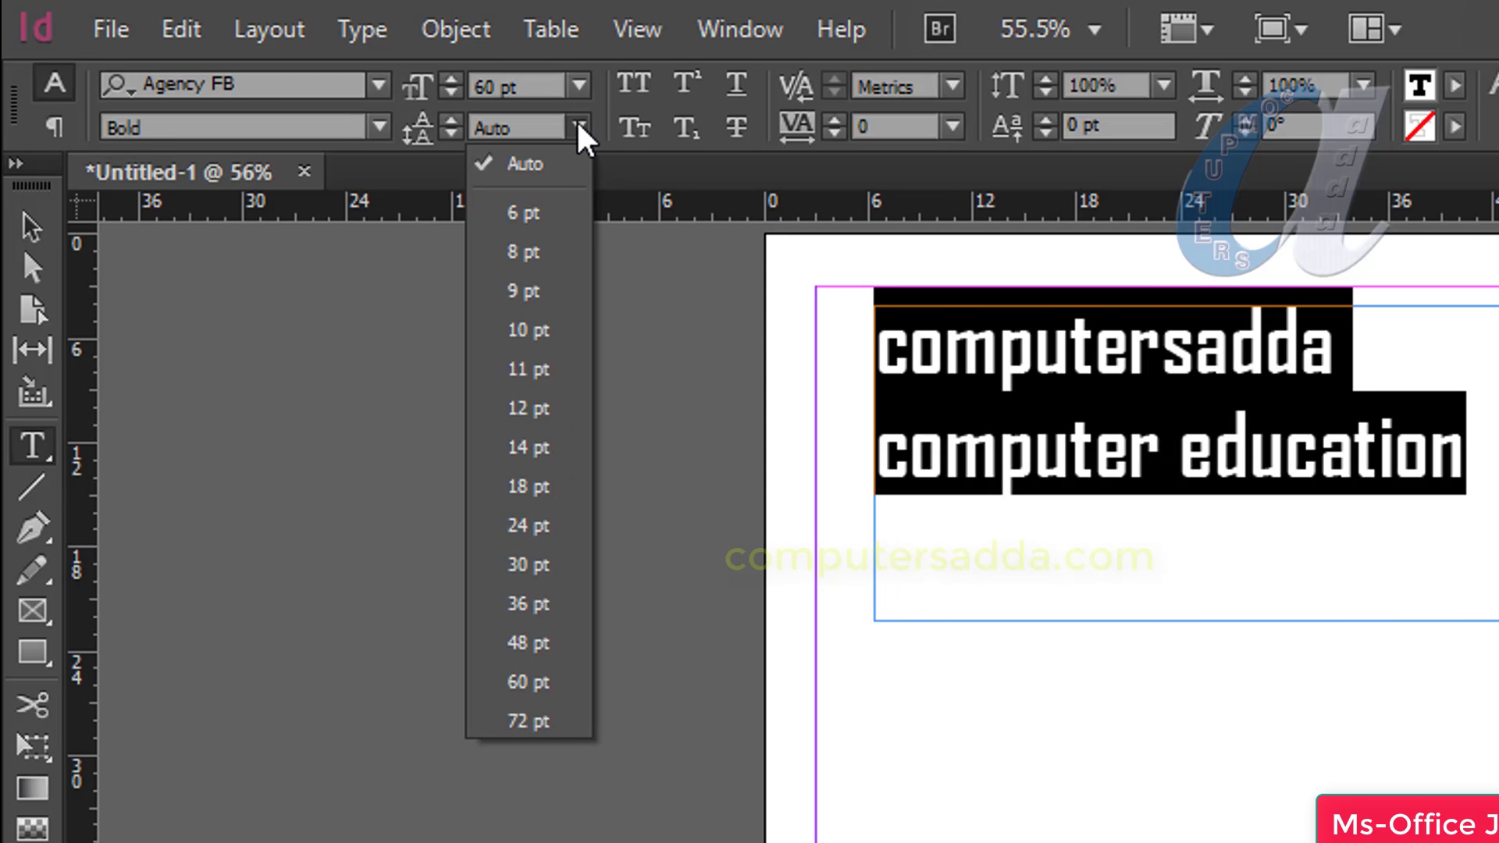
pyautogui.click(536, 523)
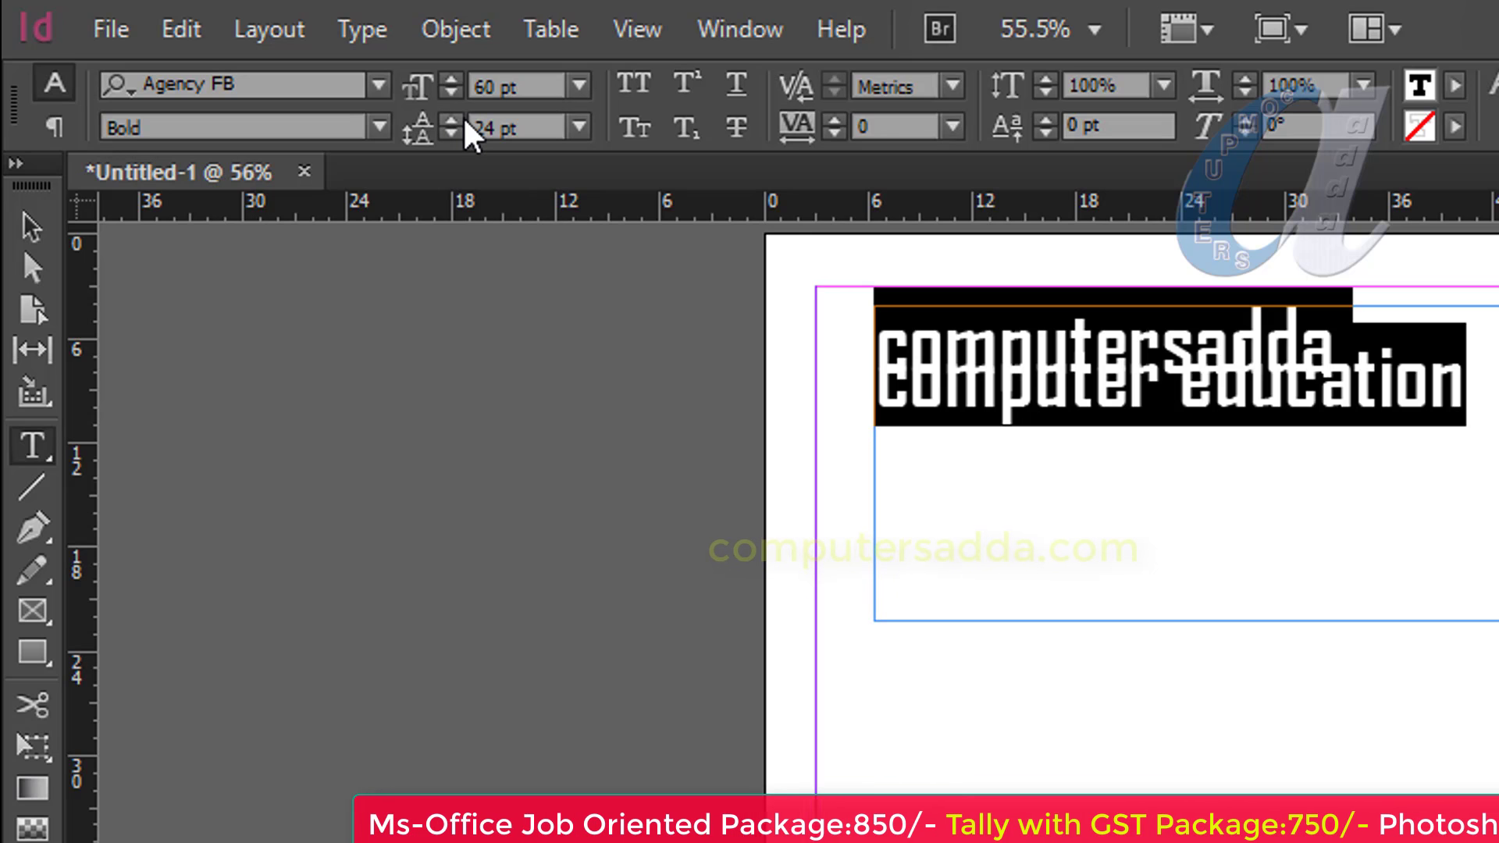
pyautogui.click(578, 127)
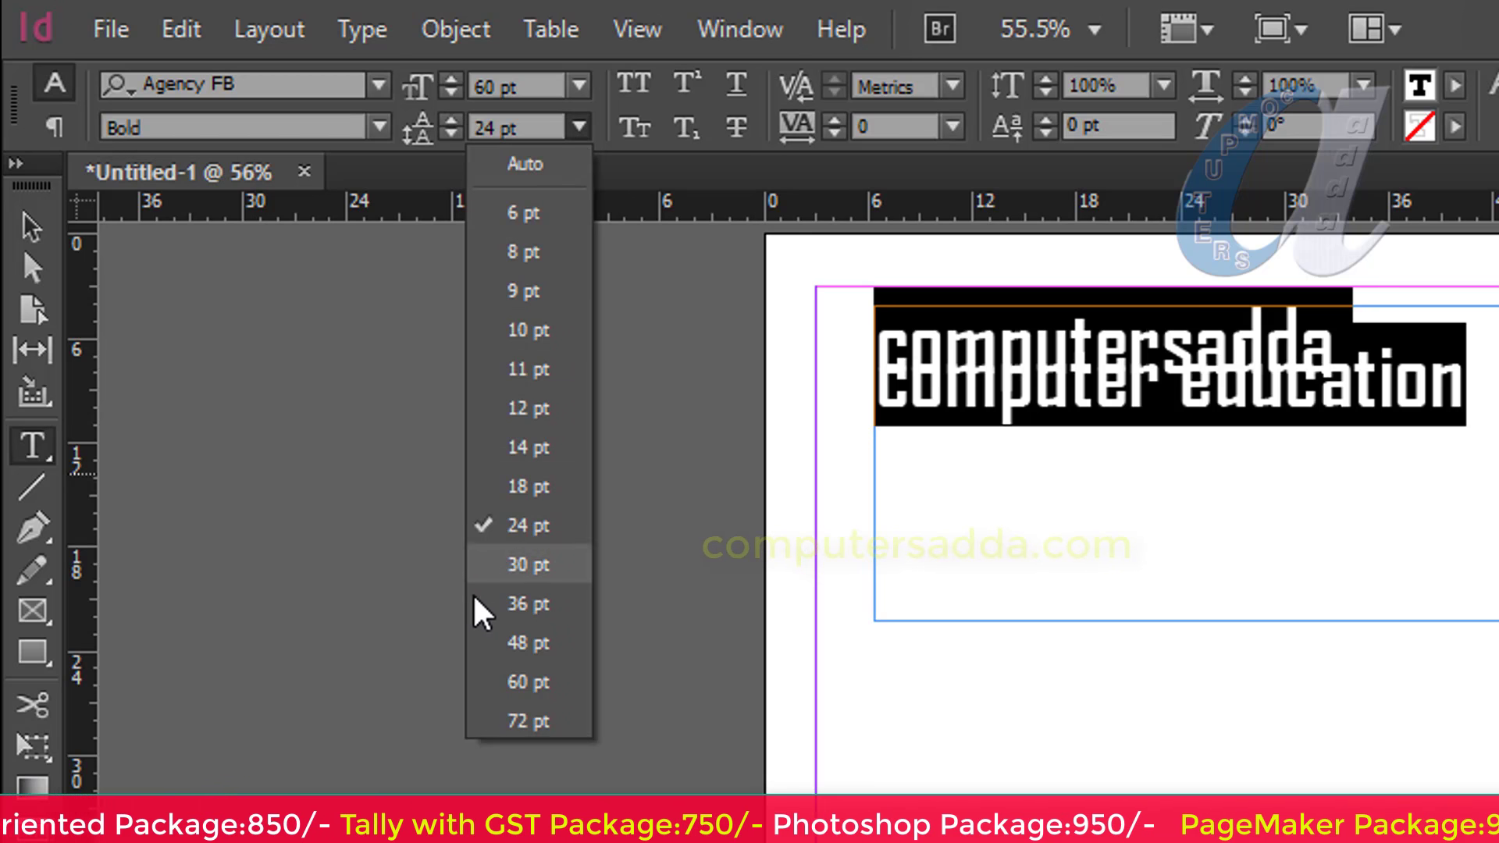
pyautogui.click(490, 642)
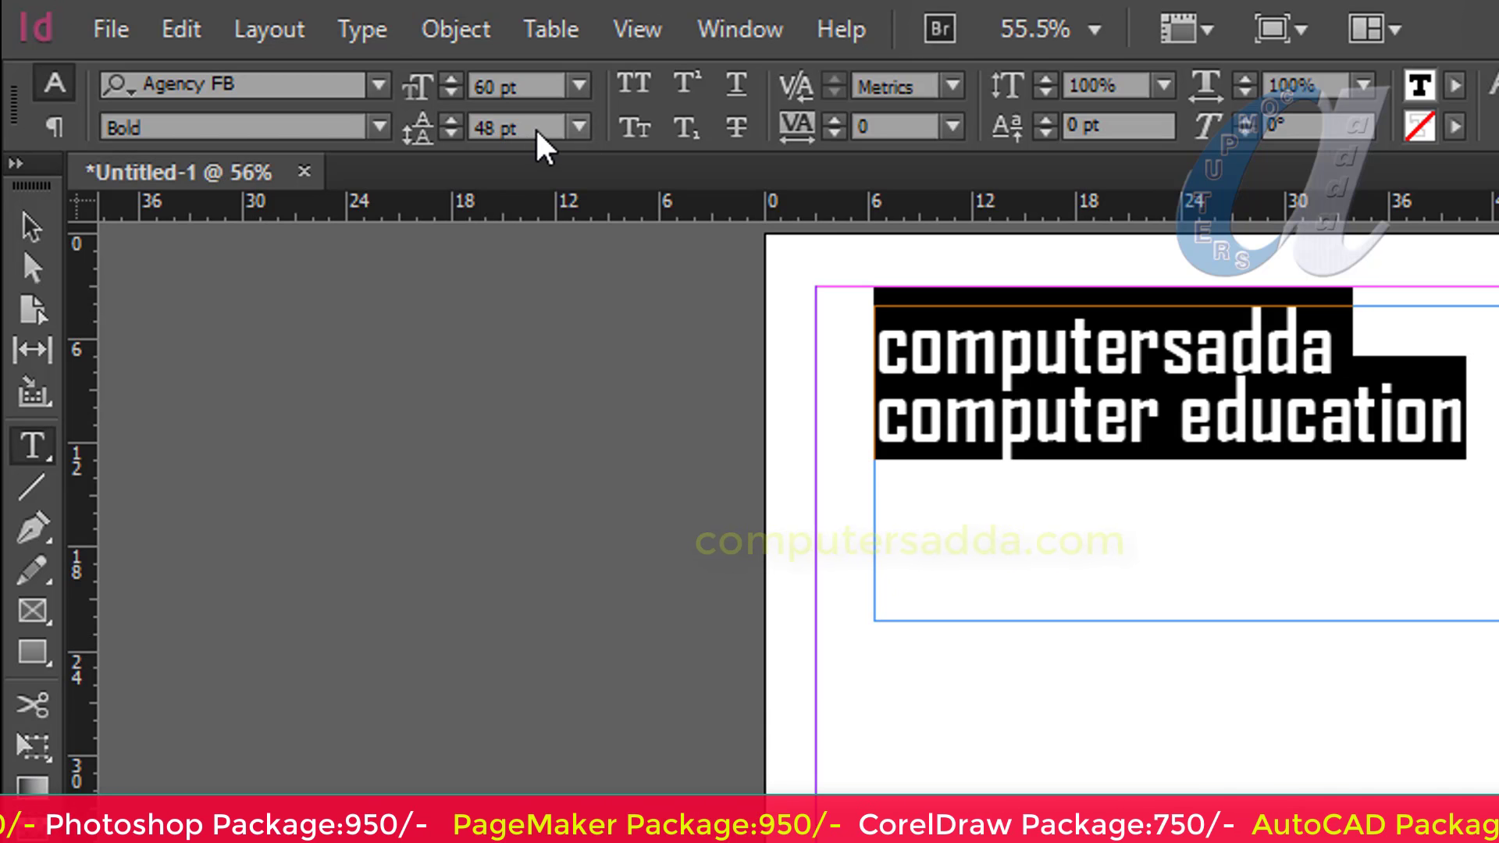
# Enter a custom leading of 50 pt for the two selected lines.
pyautogui.moveTo(536, 128); pyautogui.dragTo(401, 125)
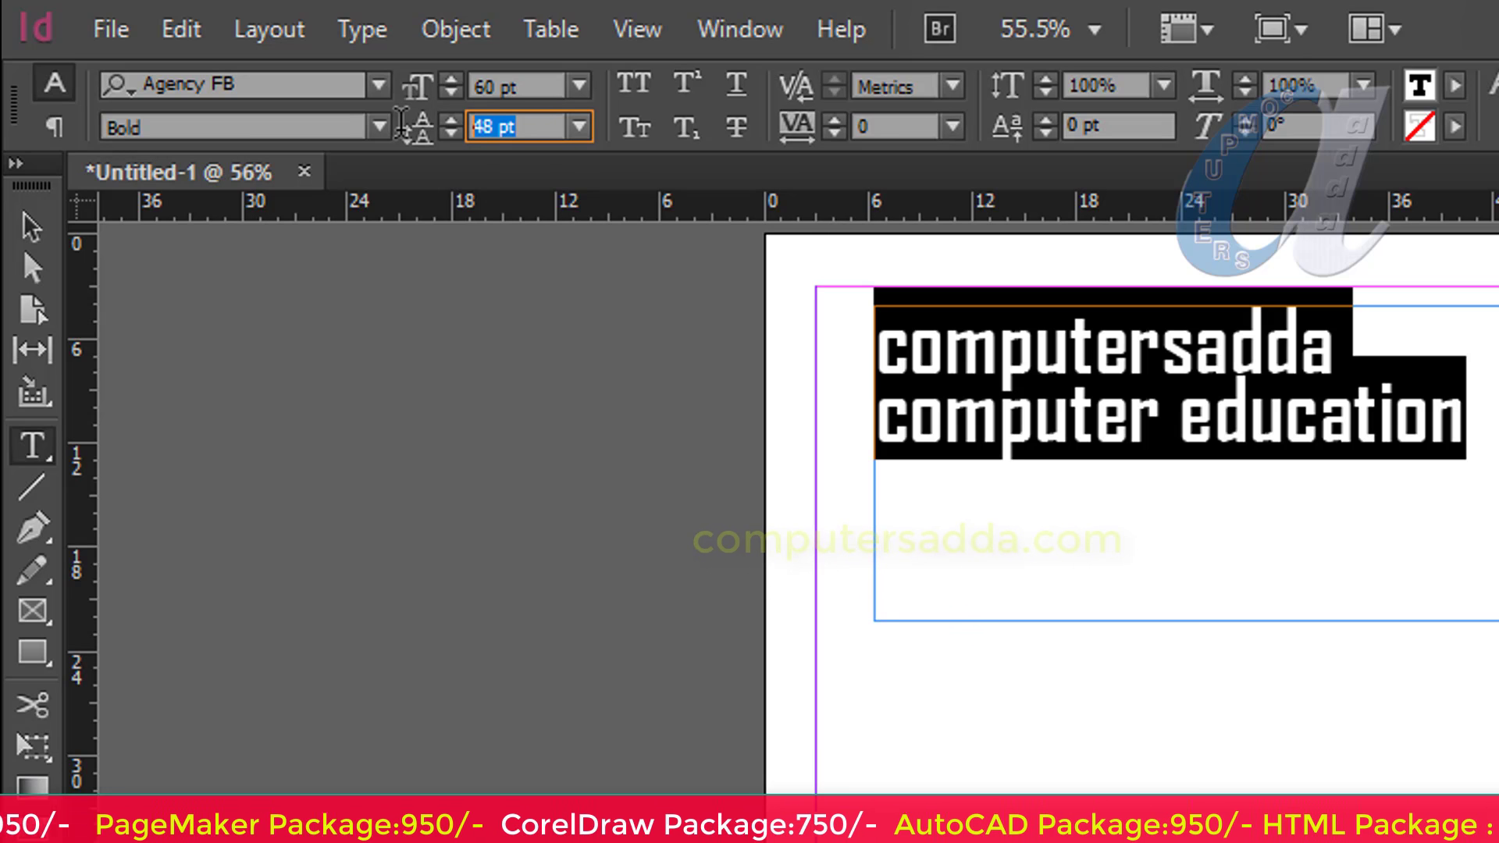
pyautogui.write('50')
pyautogui.press('Return')
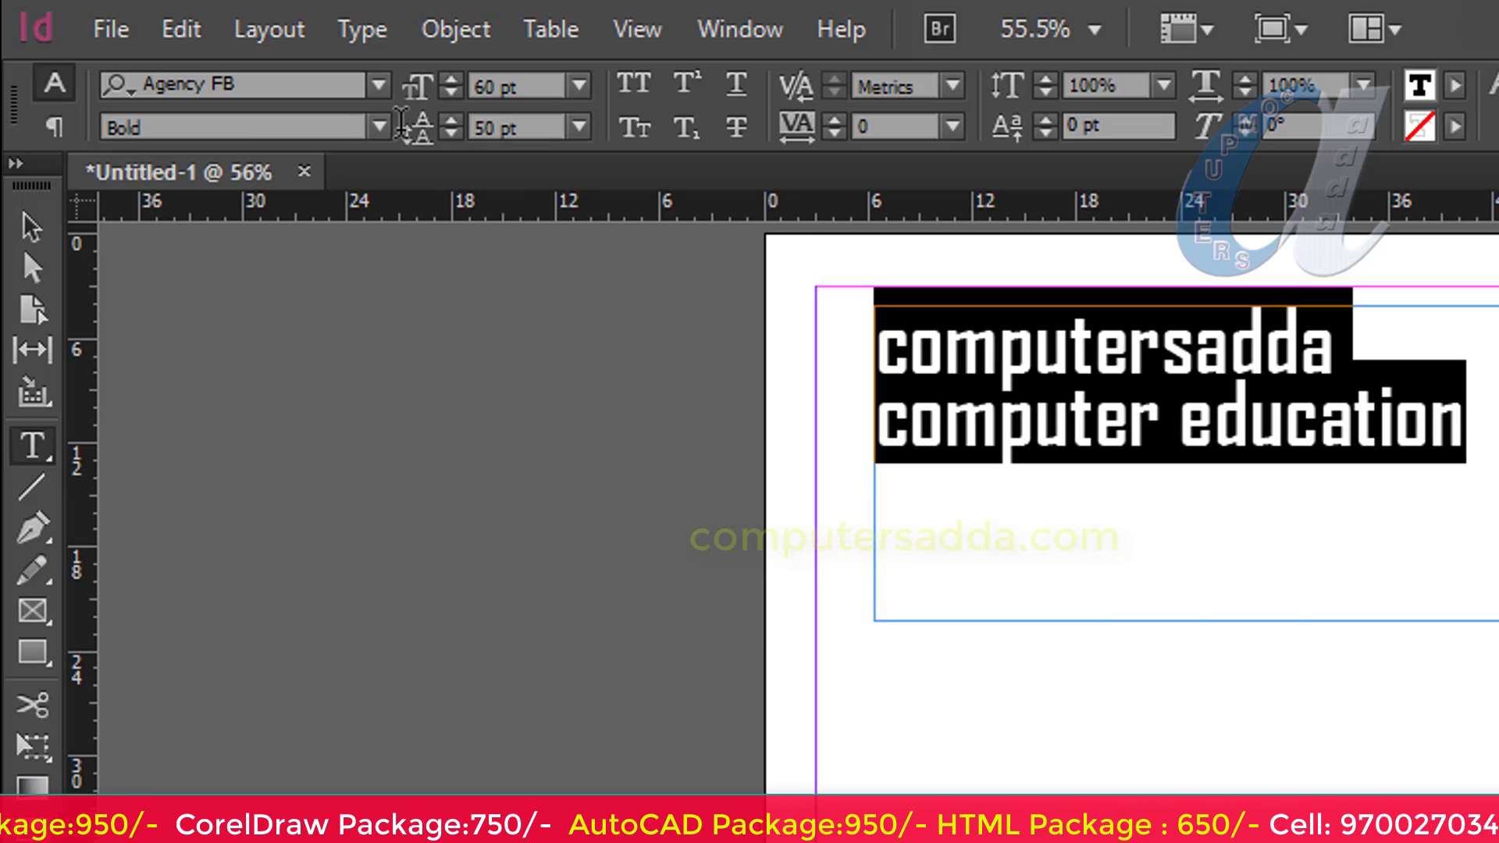
# Adjust the selected lines' leading in single-point increments up to 52 pt, down to 47 pt, and back up to 51 pt.
pyautogui.click(450, 123)
pyautogui.click(450, 122)
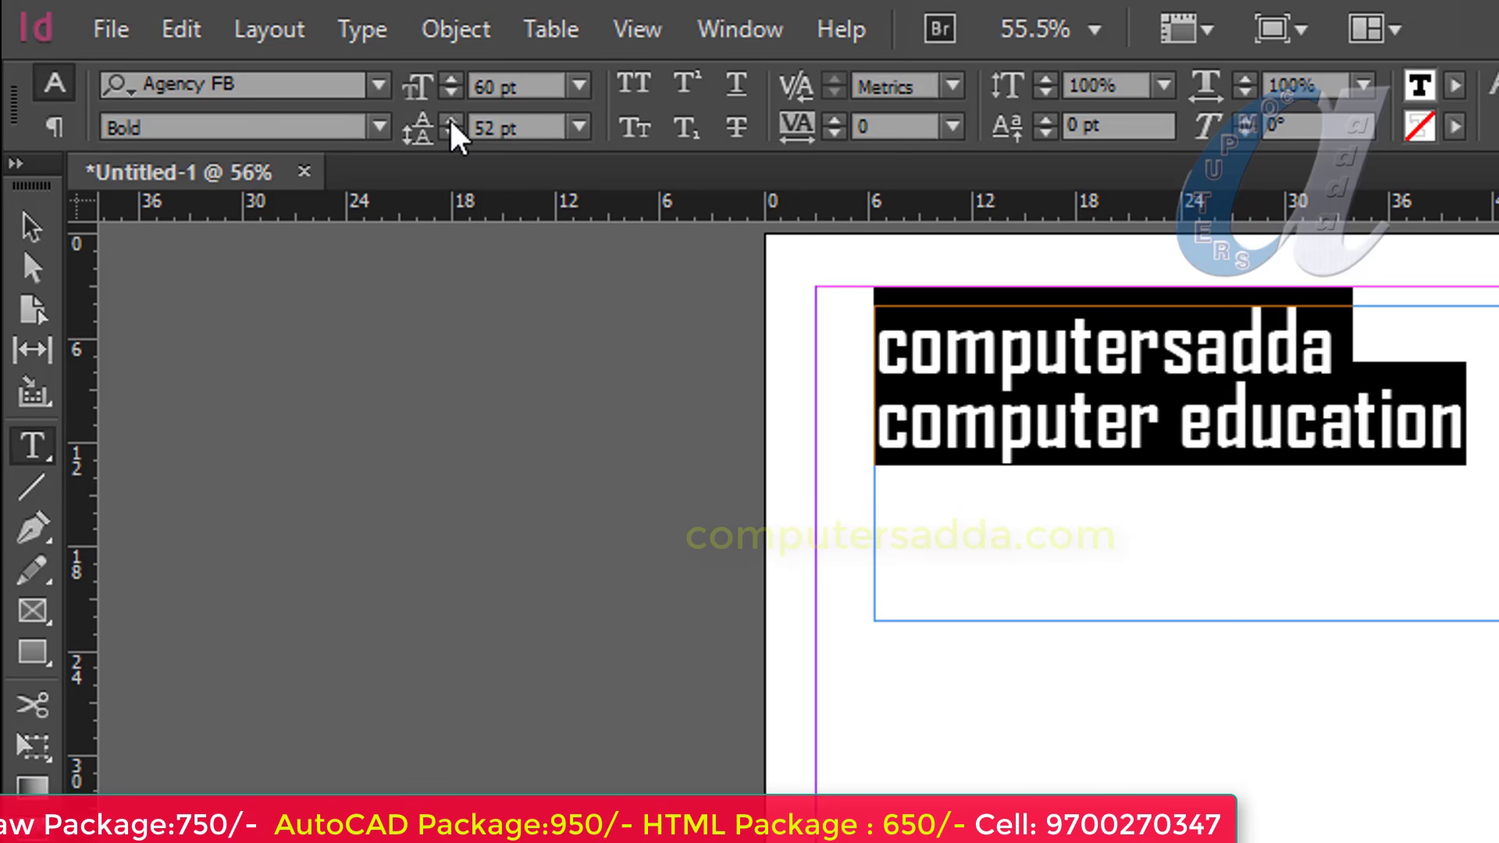
pyautogui.click(450, 132)
pyautogui.click(450, 133)
pyautogui.click(450, 133)
pyautogui.click(450, 133)
pyautogui.click(451, 132)
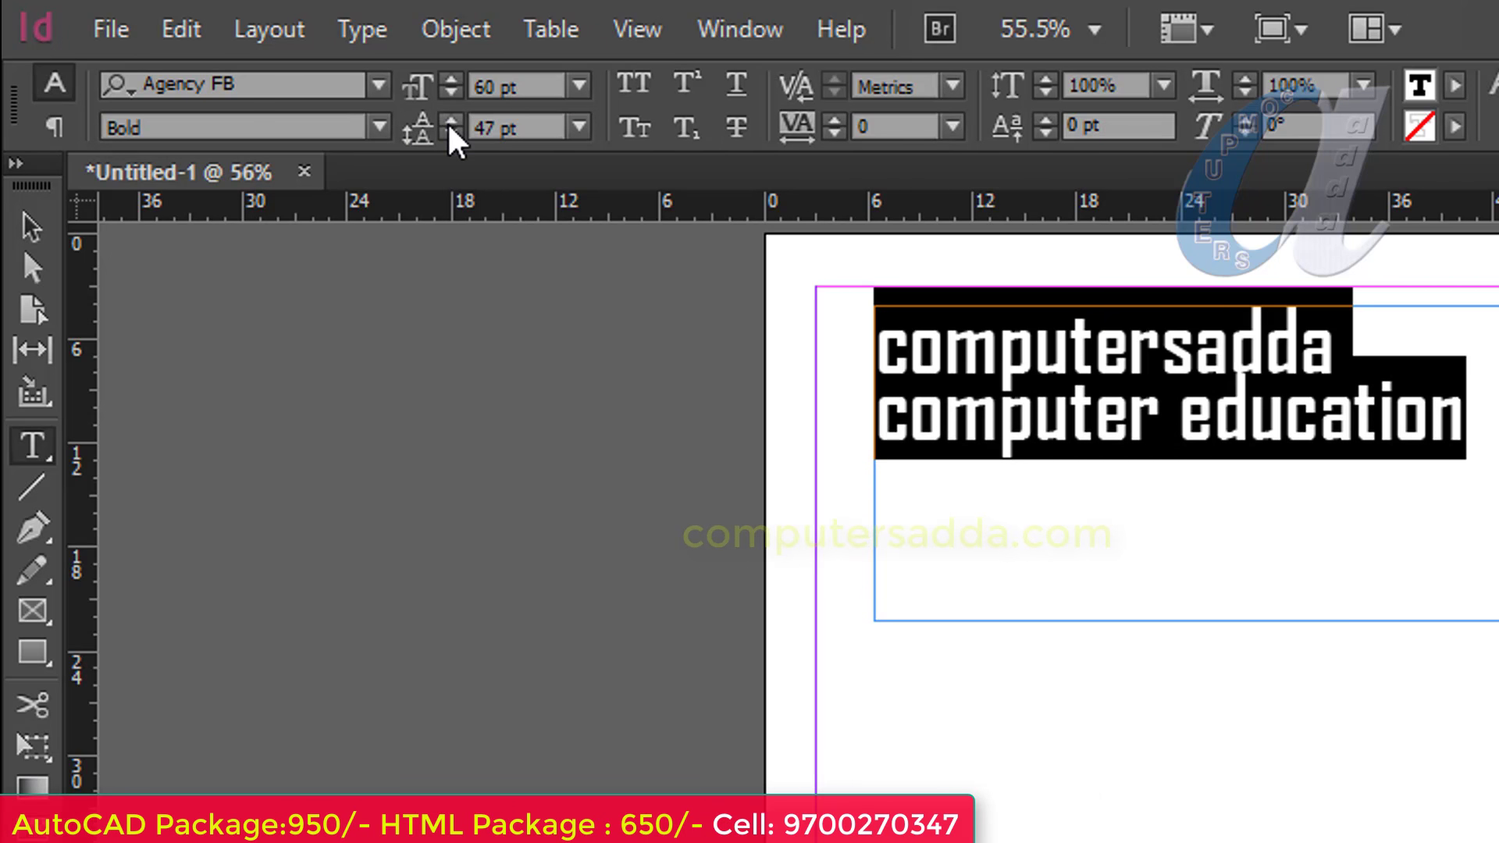
pyautogui.click(449, 121)
pyautogui.click(449, 121)
pyautogui.click(448, 121)
pyautogui.click(449, 121)
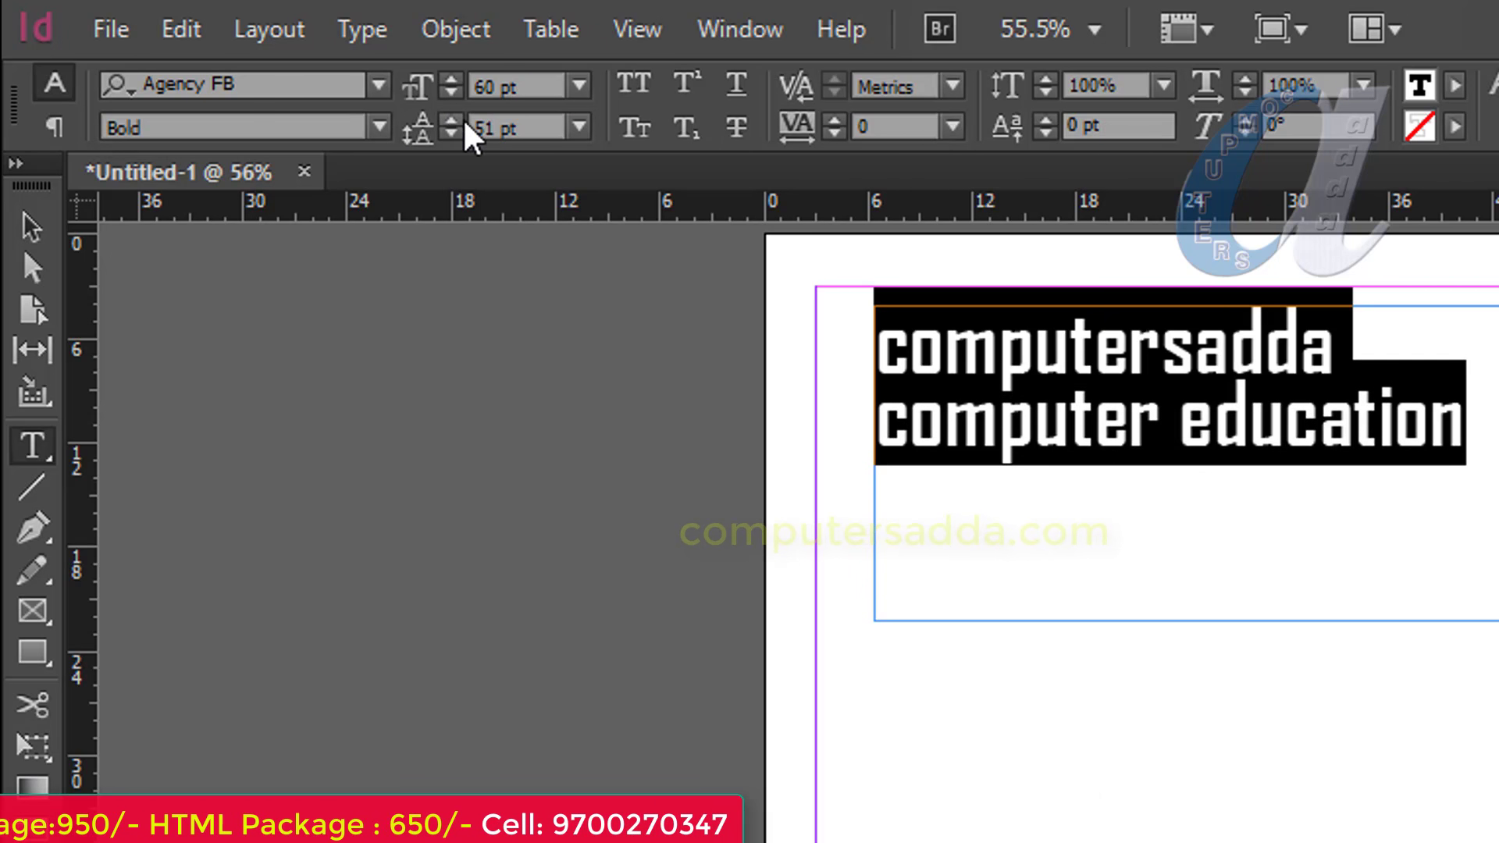
pyautogui.click(578, 126)
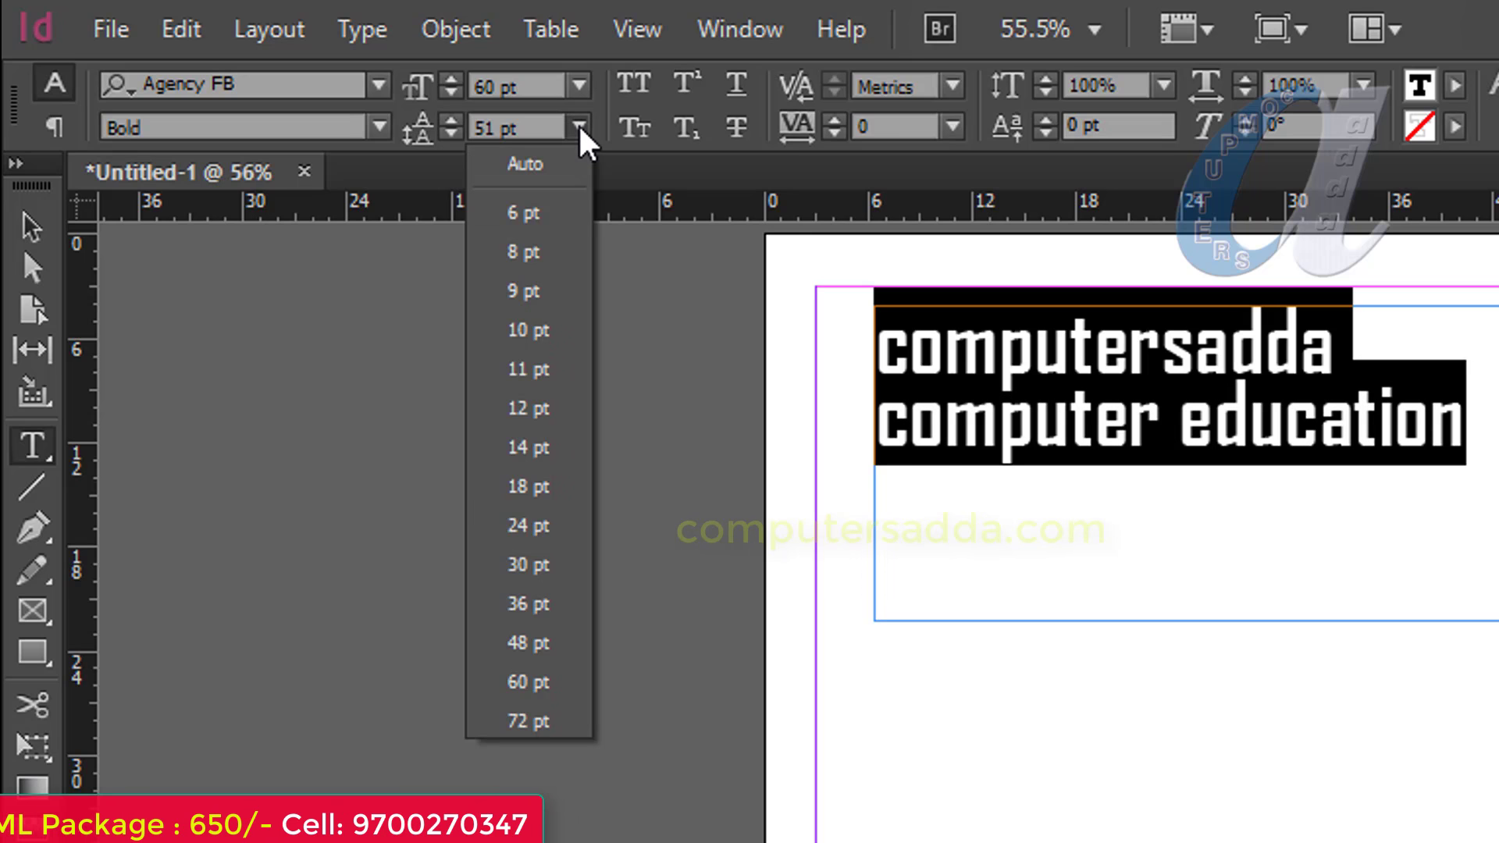
pyautogui.click(578, 127)
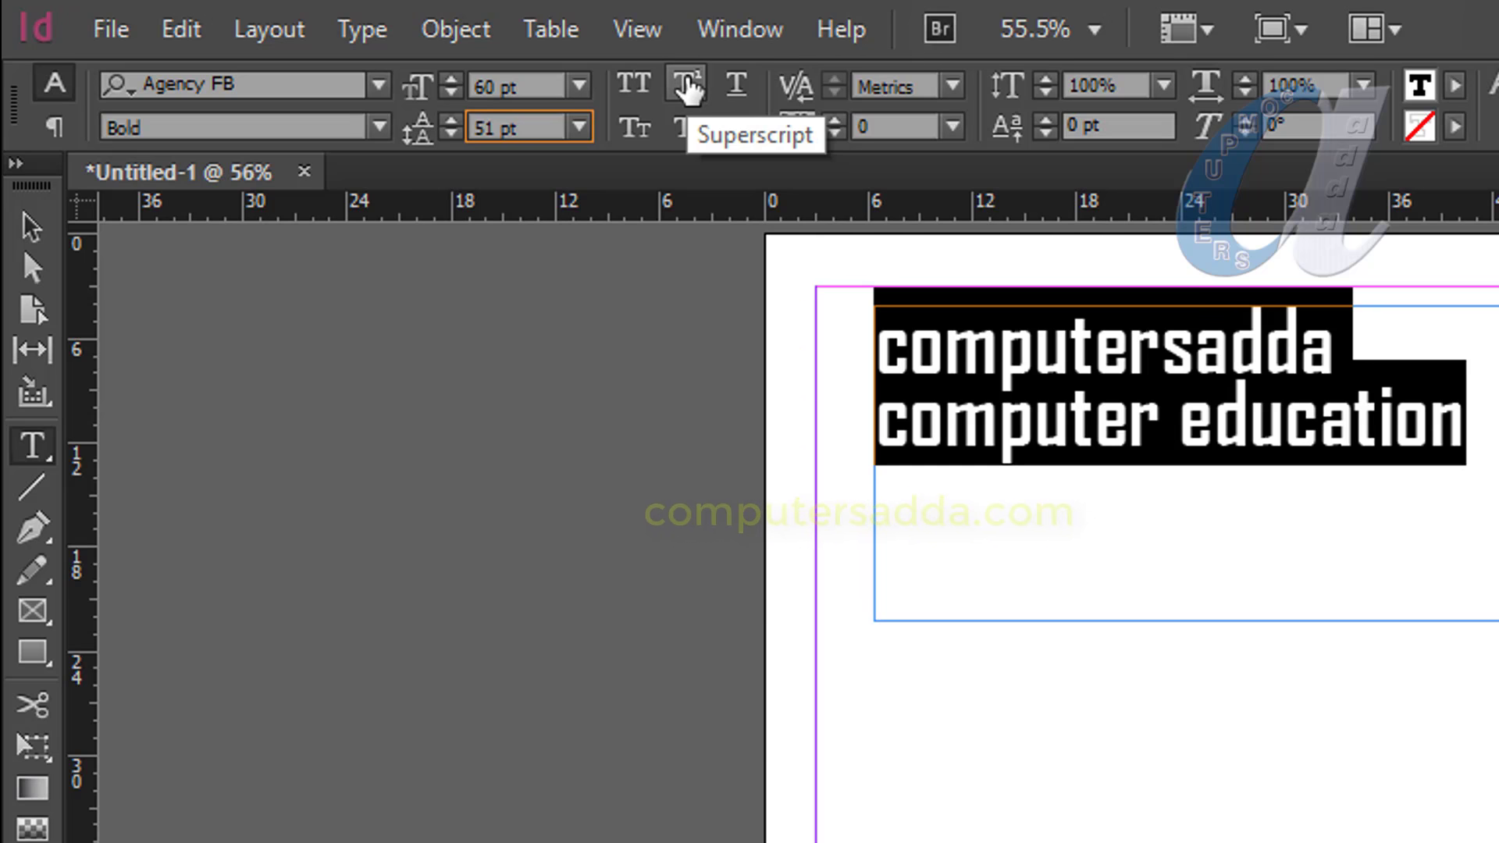
# Format the letters "adda" at the end of the first line as superscript.
pyautogui.click(1218, 358)
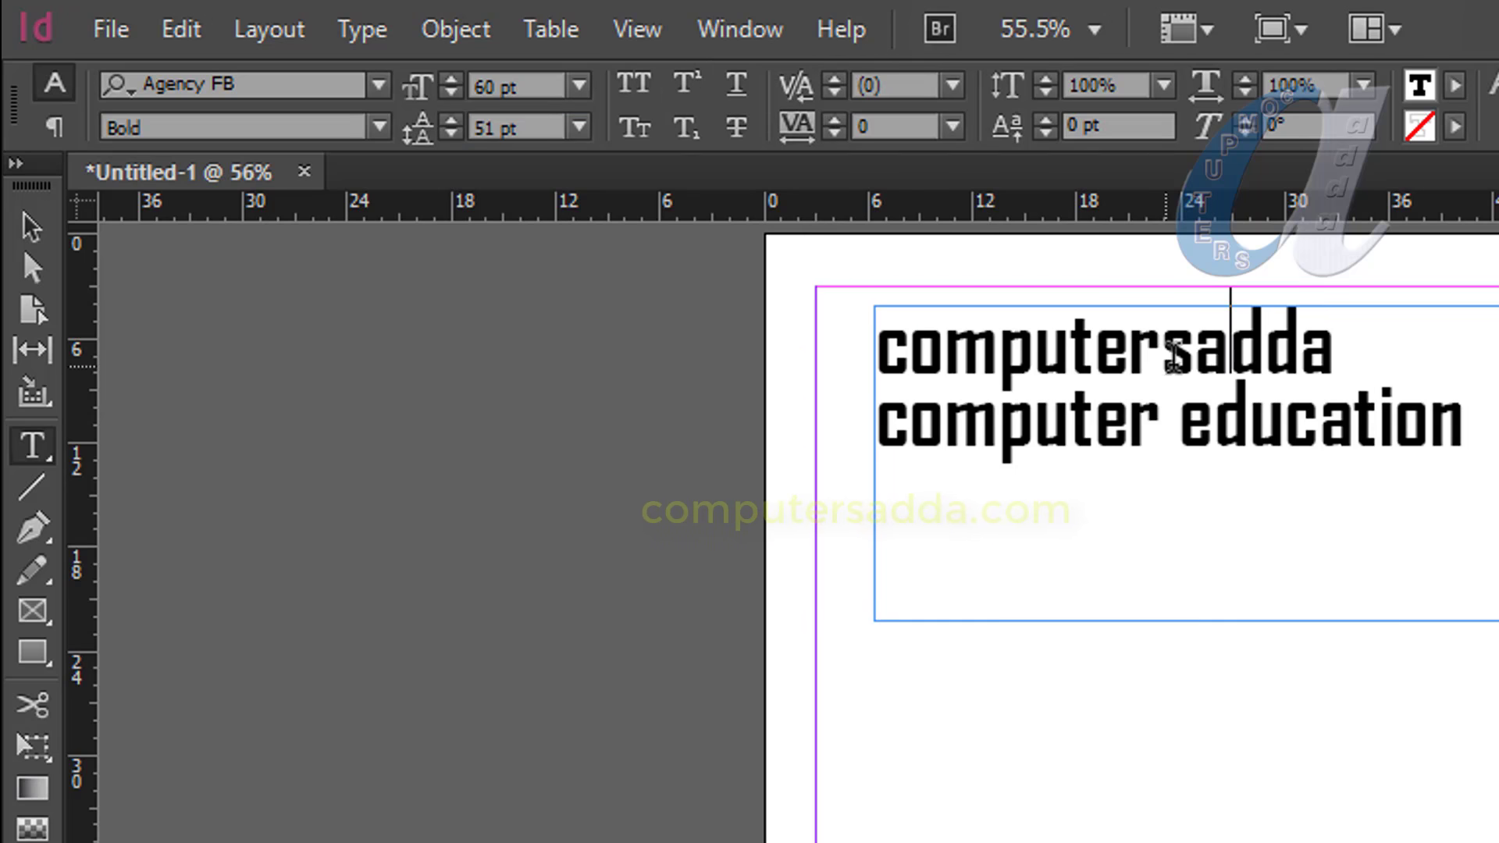
pyautogui.moveTo(1196, 347); pyautogui.dragTo(1395, 345)
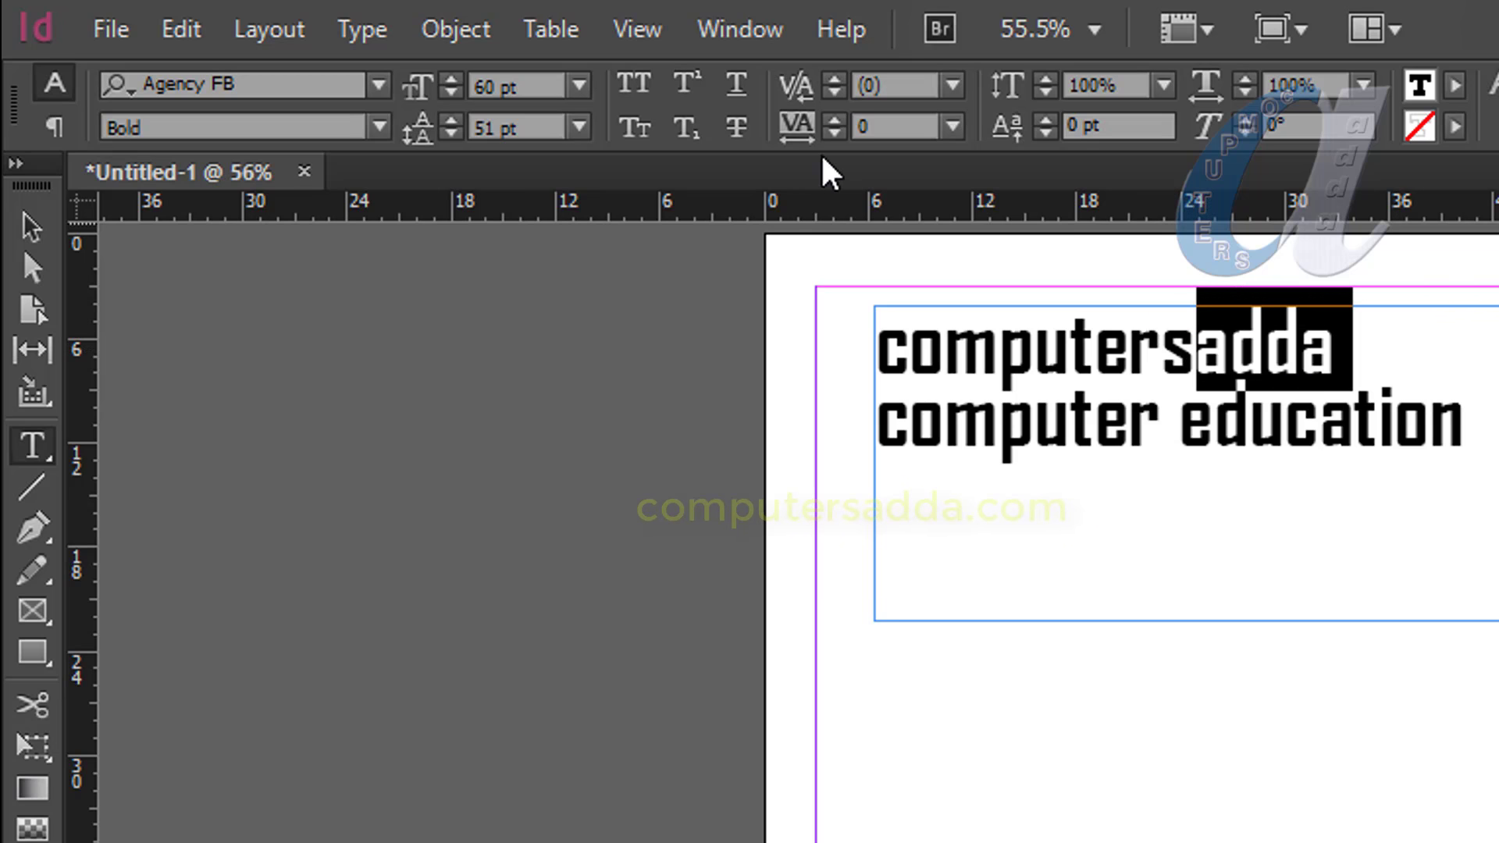
pyautogui.click(686, 88)
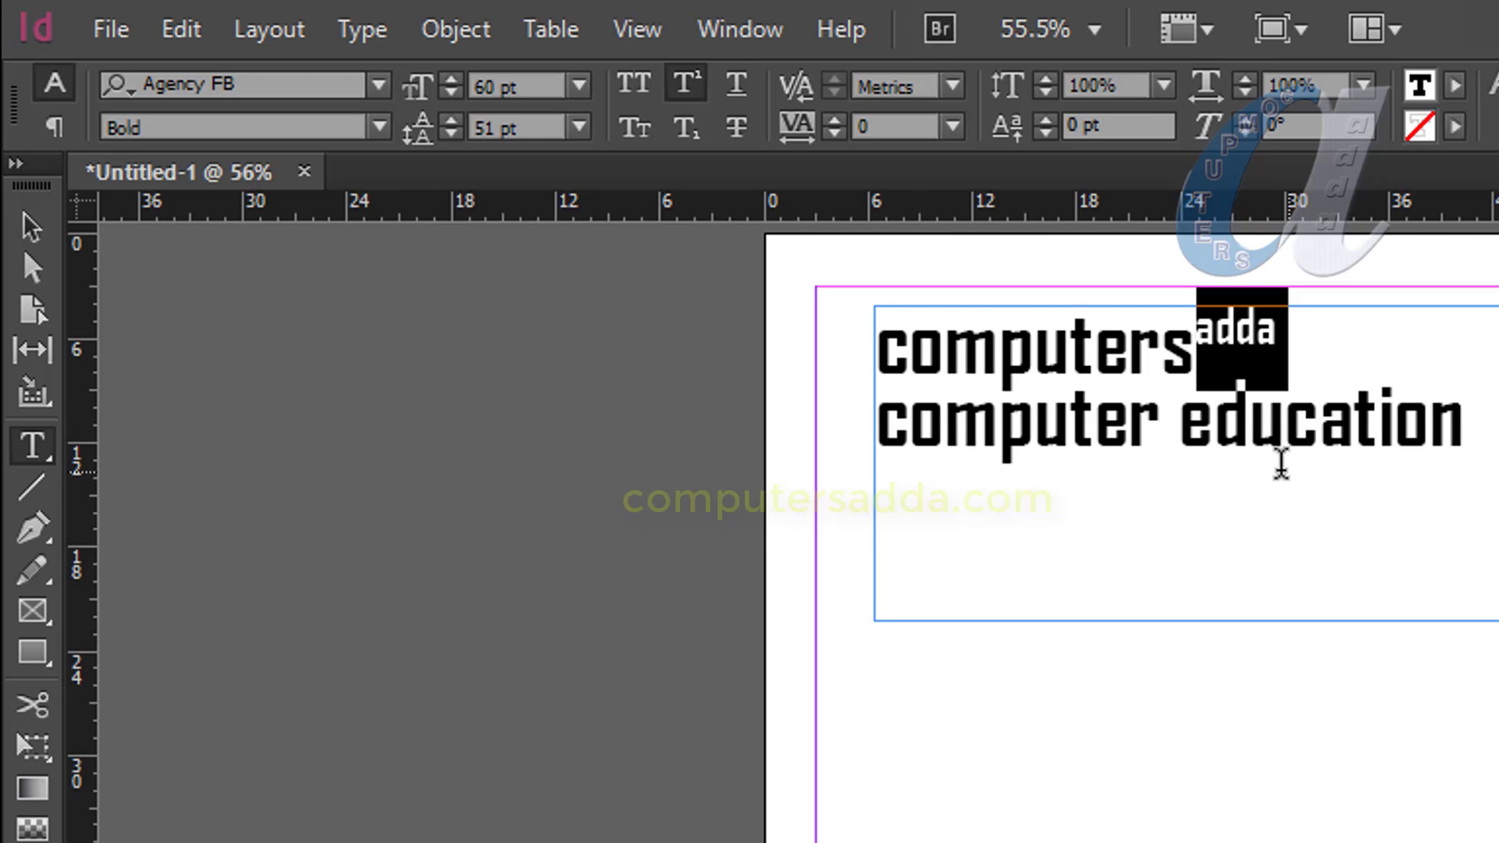
# Format the word "computer" in the second line as subscript.
pyautogui.click(1244, 429)
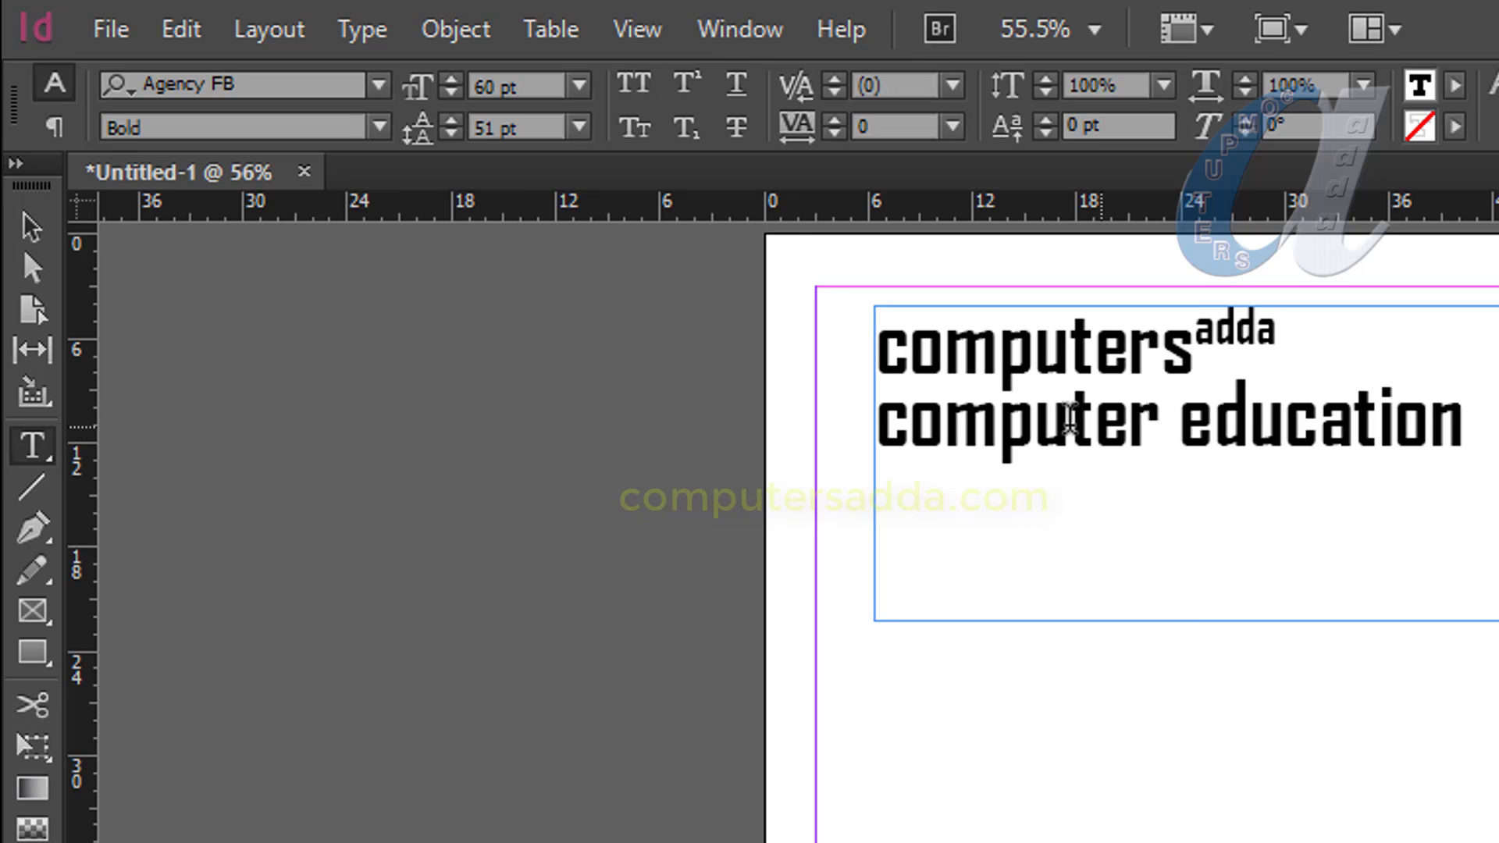
pyautogui.moveTo(881, 421); pyautogui.dragTo(1160, 425)
pyautogui.click(686, 127)
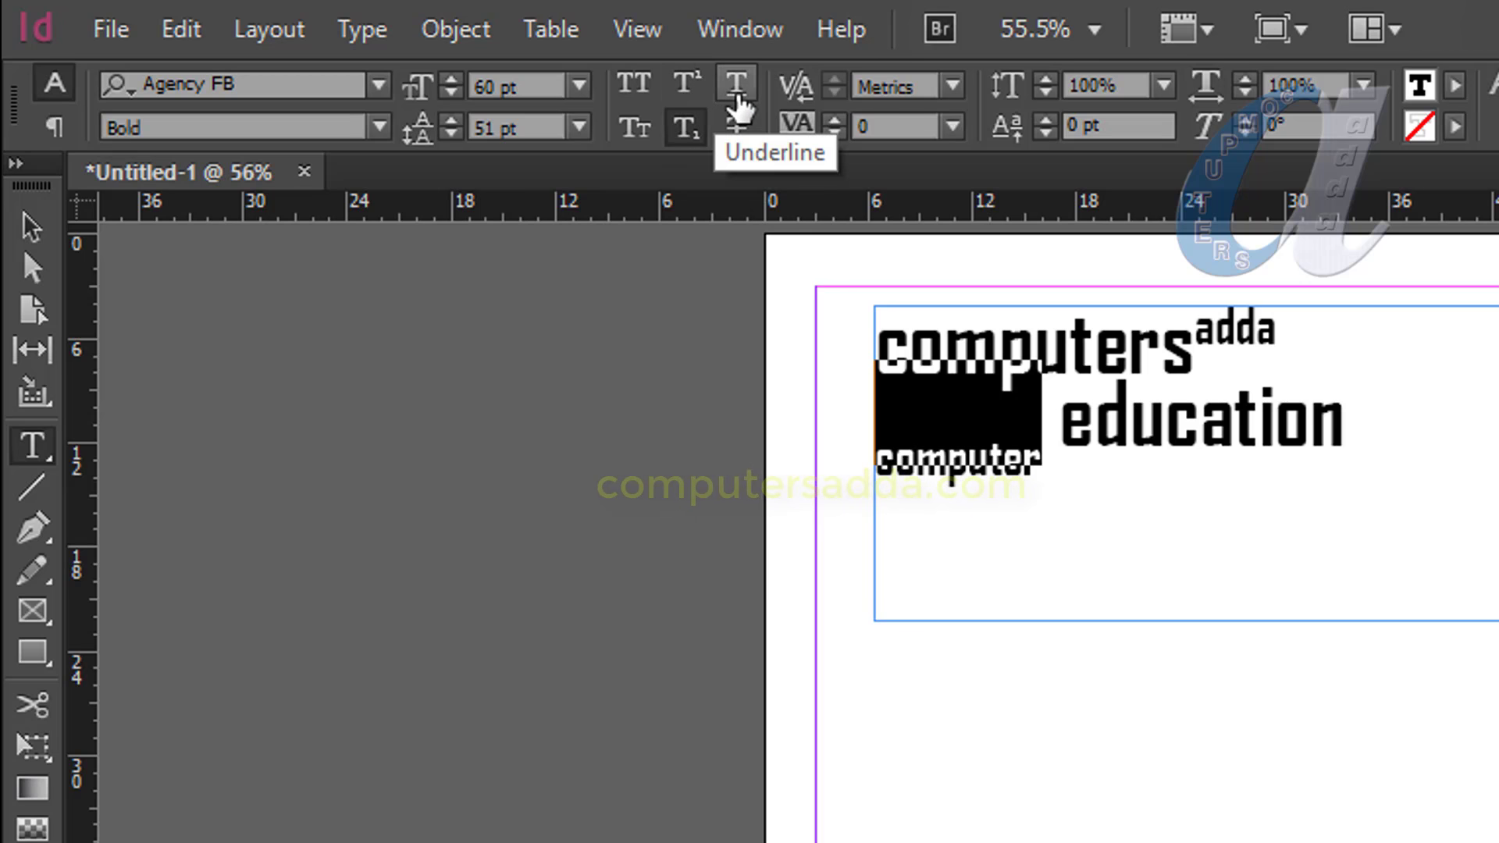
# Underline the word "education" in the second line and toggle strikethrough on and off for it.
pyautogui.doubleClick(1152, 415)
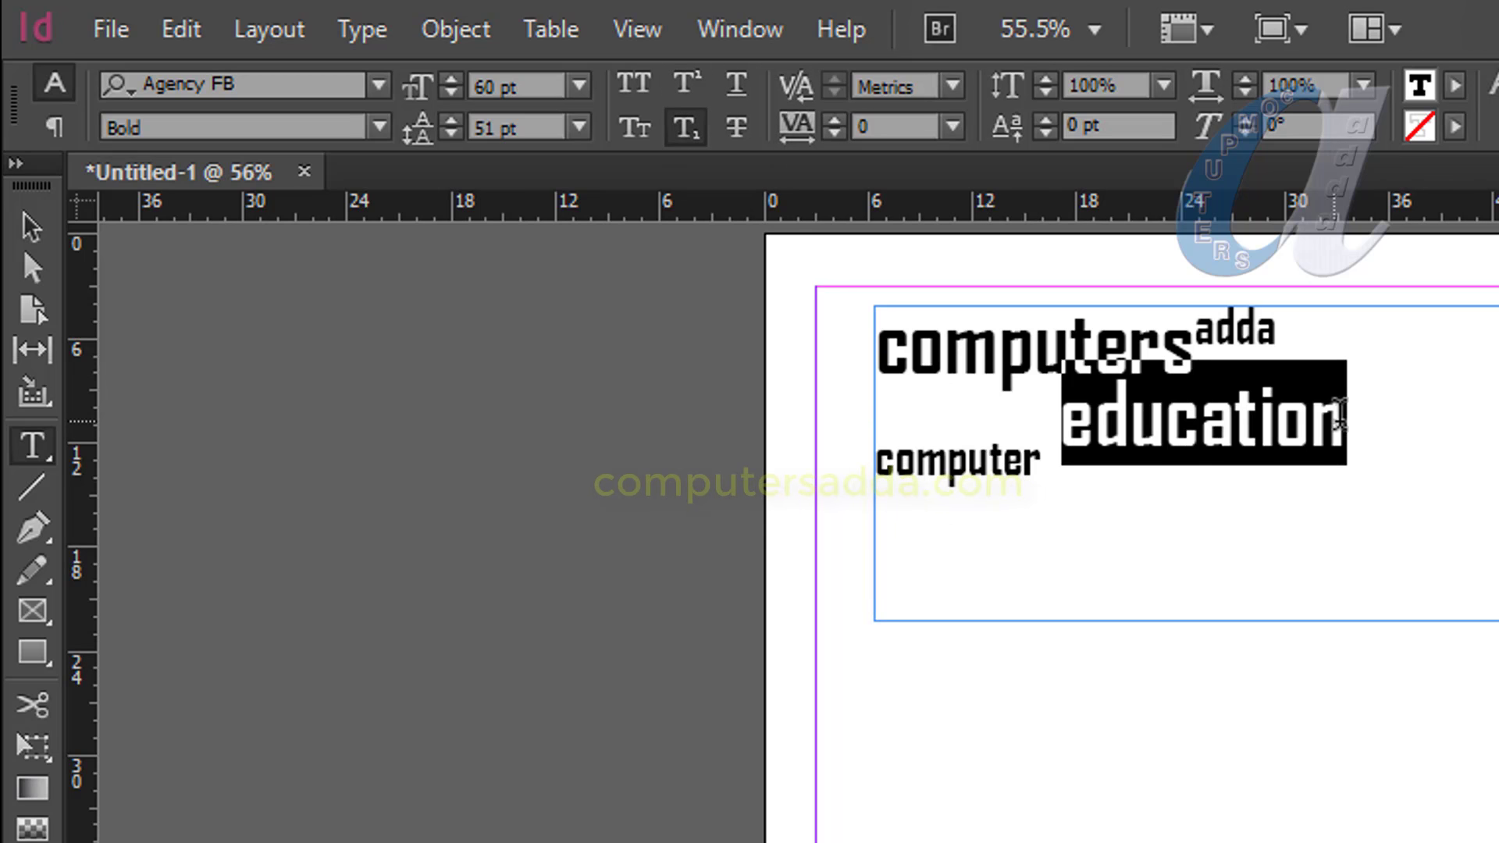
pyautogui.click(741, 90)
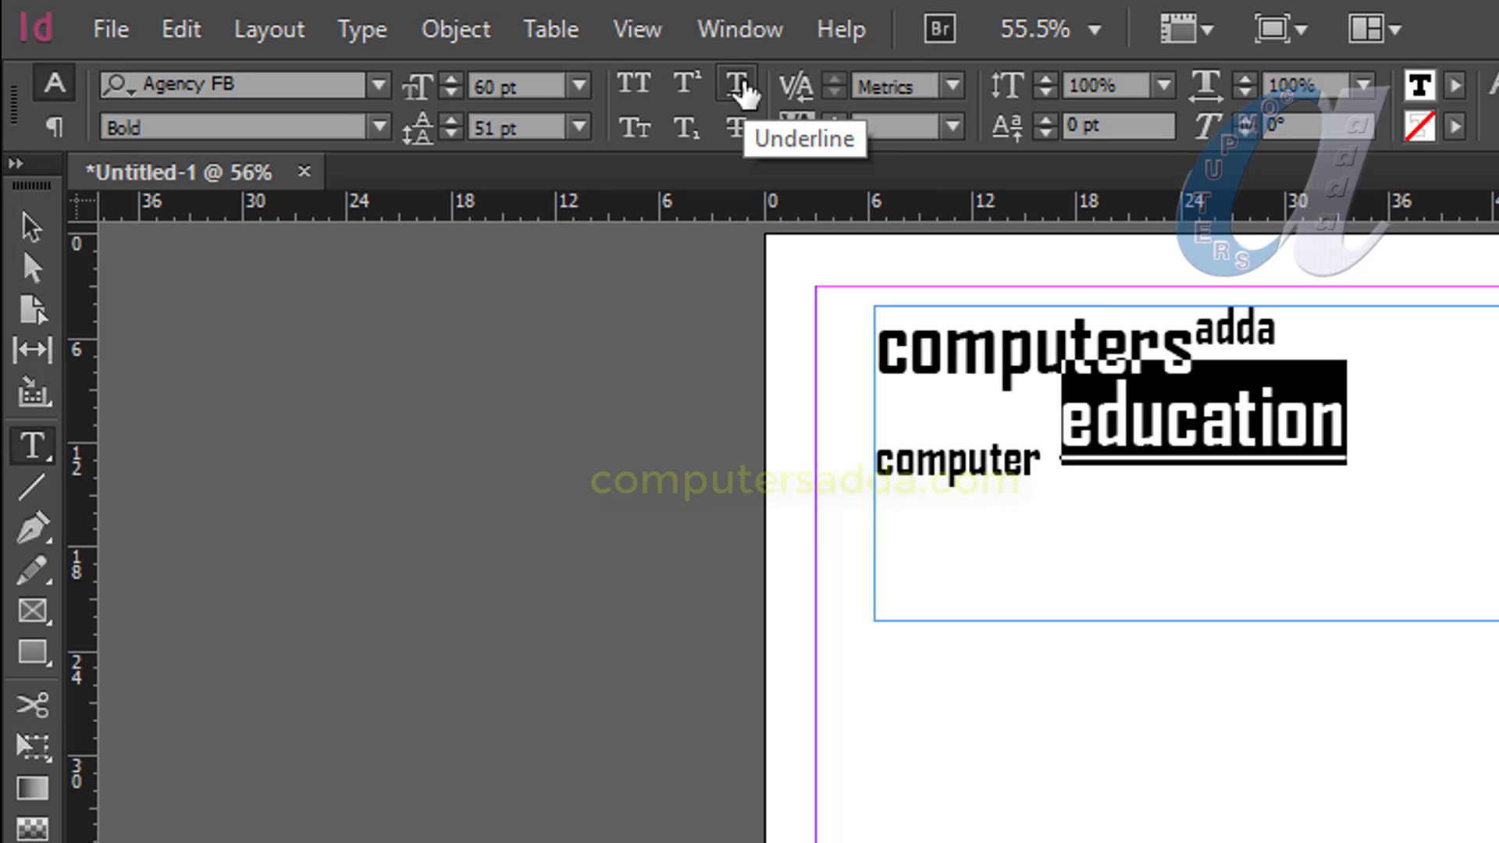
pyautogui.click(736, 127)
pyautogui.click(736, 127)
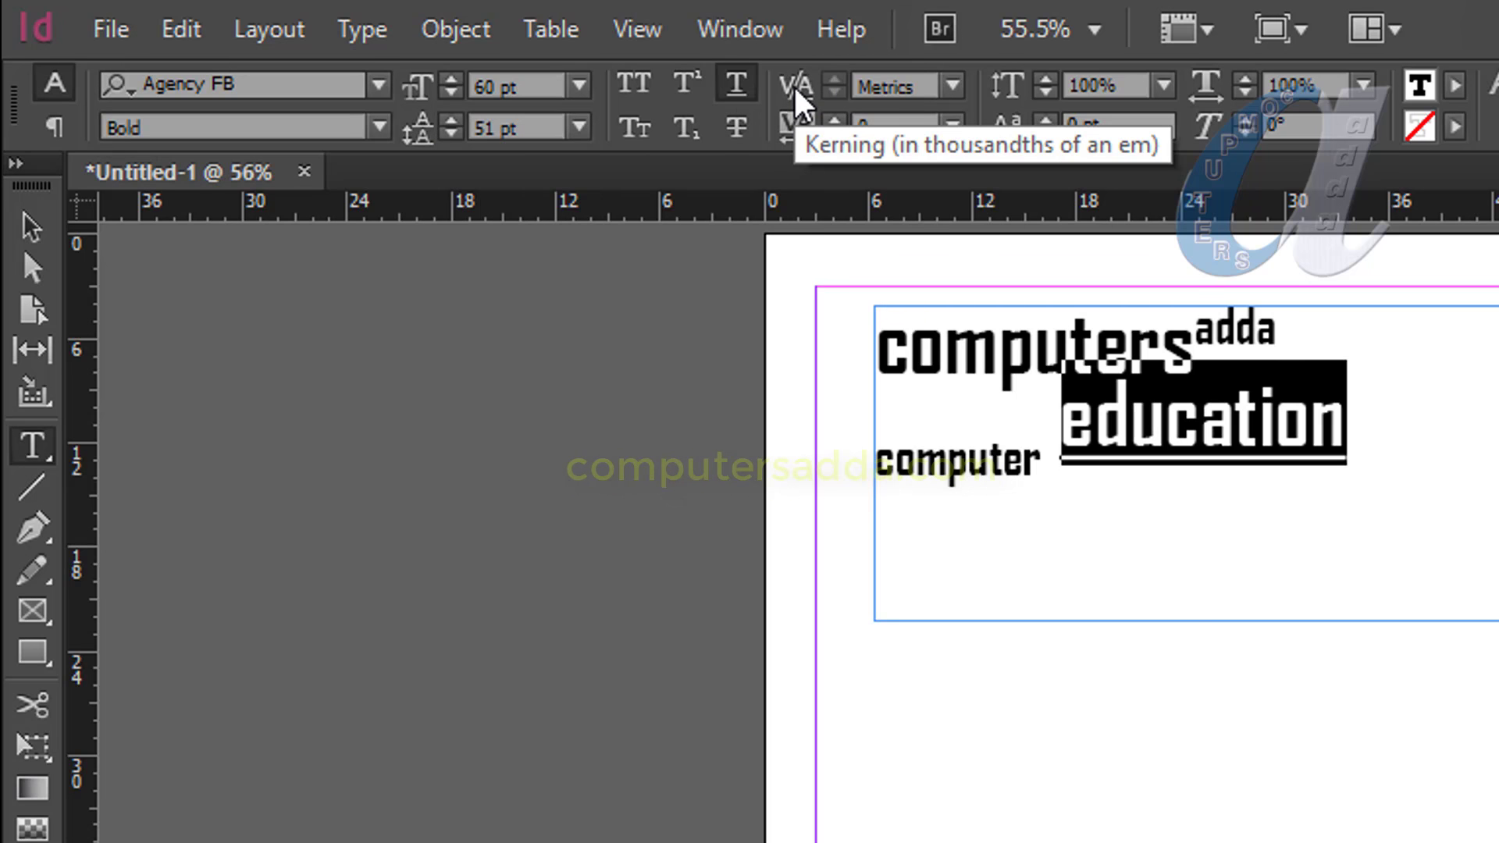
pyautogui.click(1398, 460)
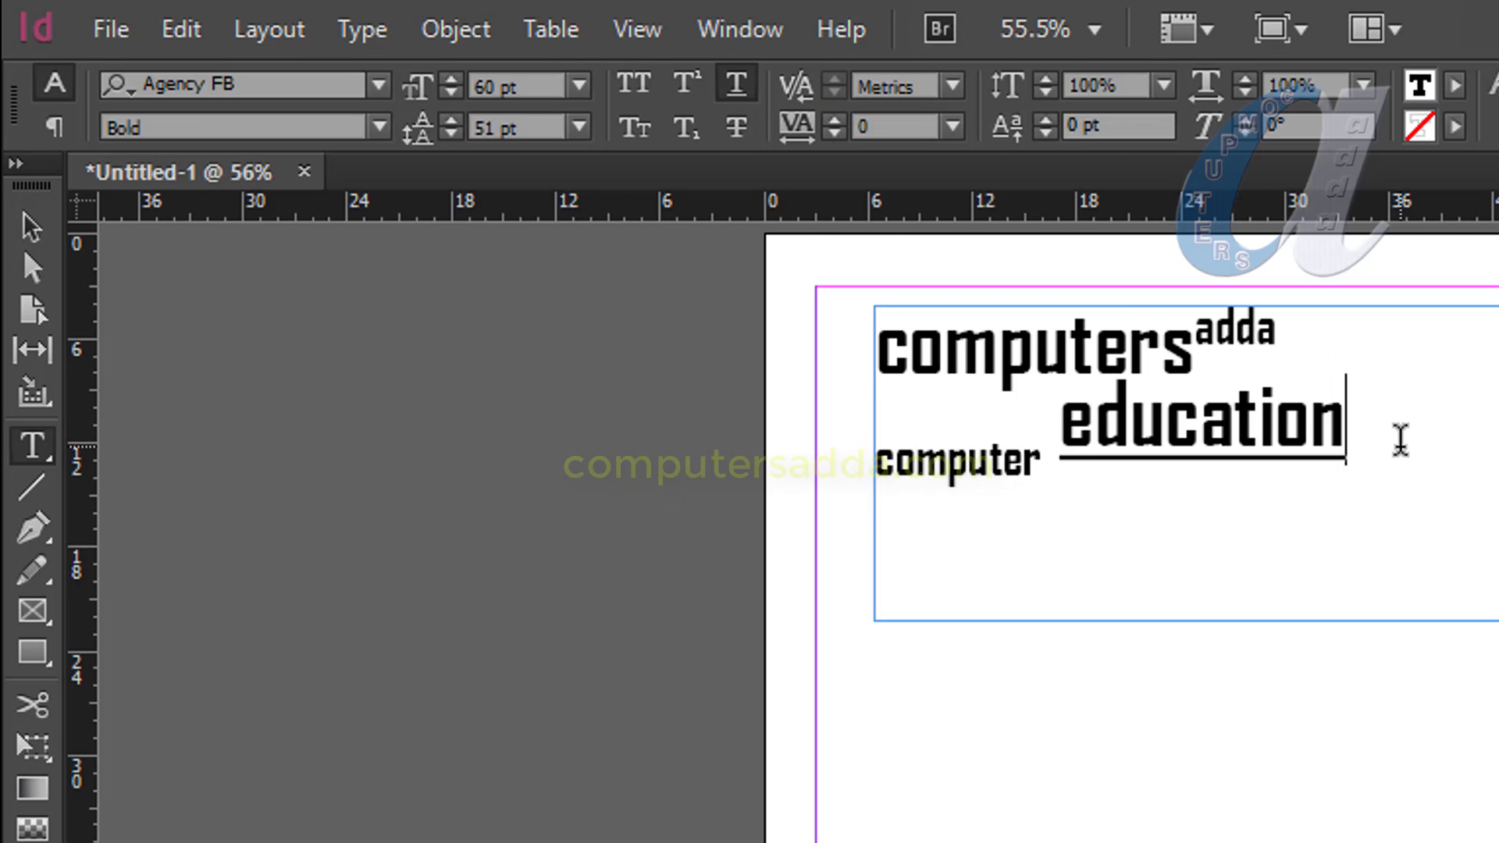
# Replace all the text in the frame with the single word "computer".
pyautogui.hotkey('ctrl', 'a')
pyautogui.press('BackSpace')
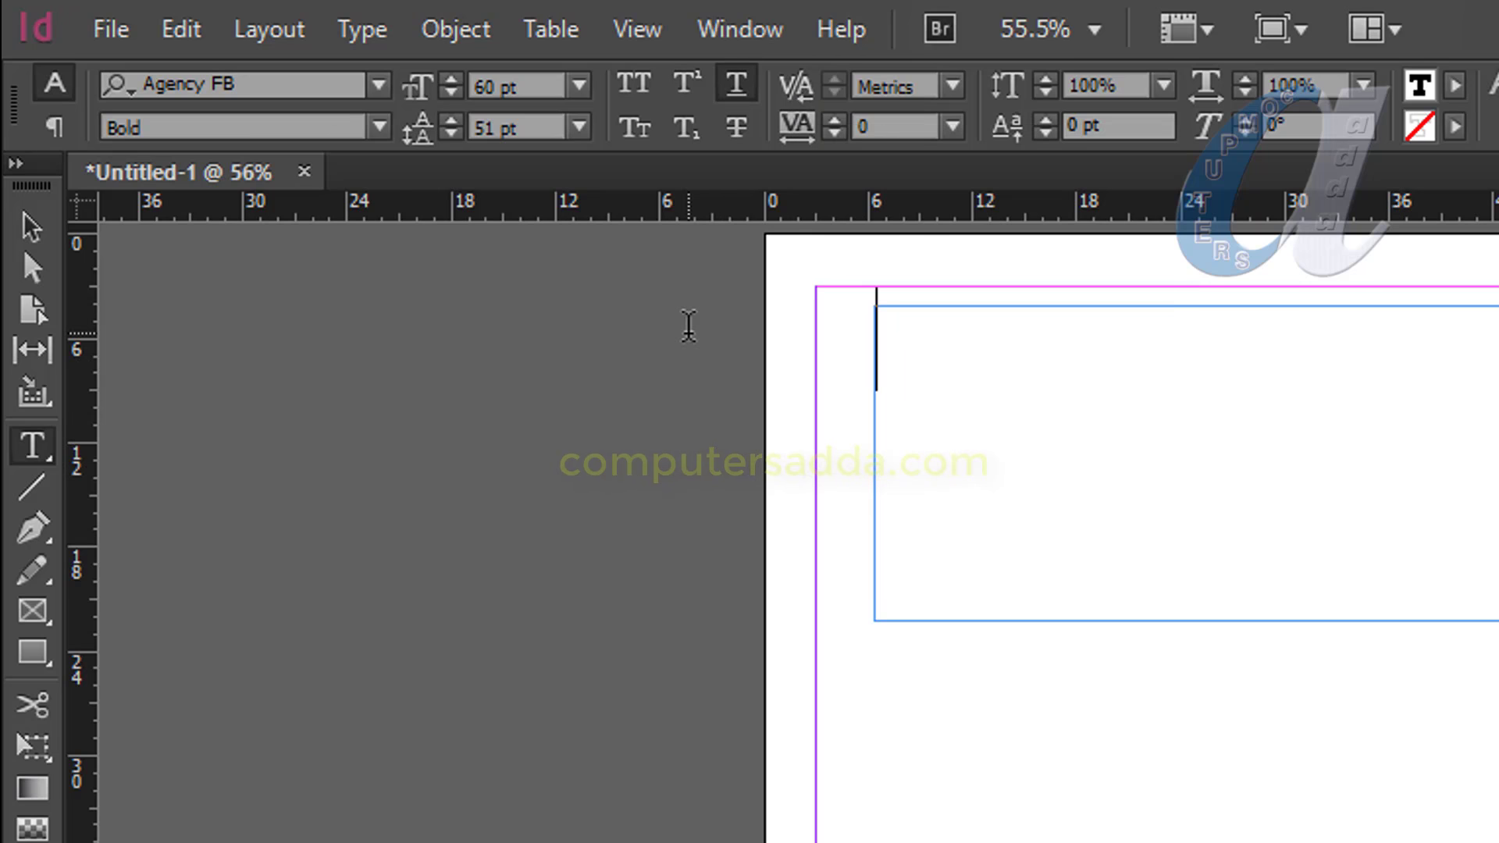
pyautogui.write('CO')
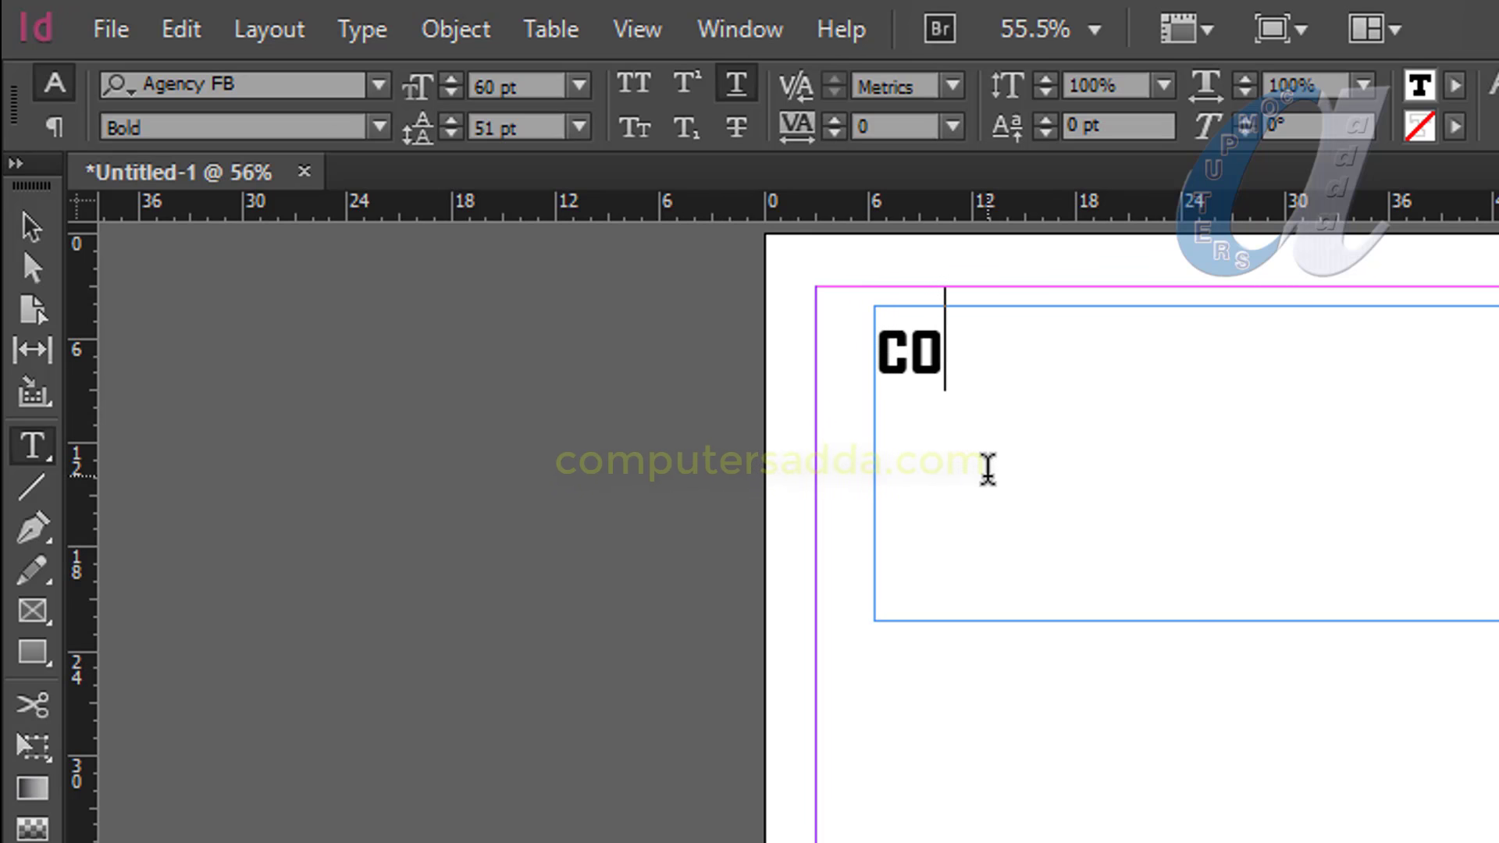
pyautogui.write('mputer')
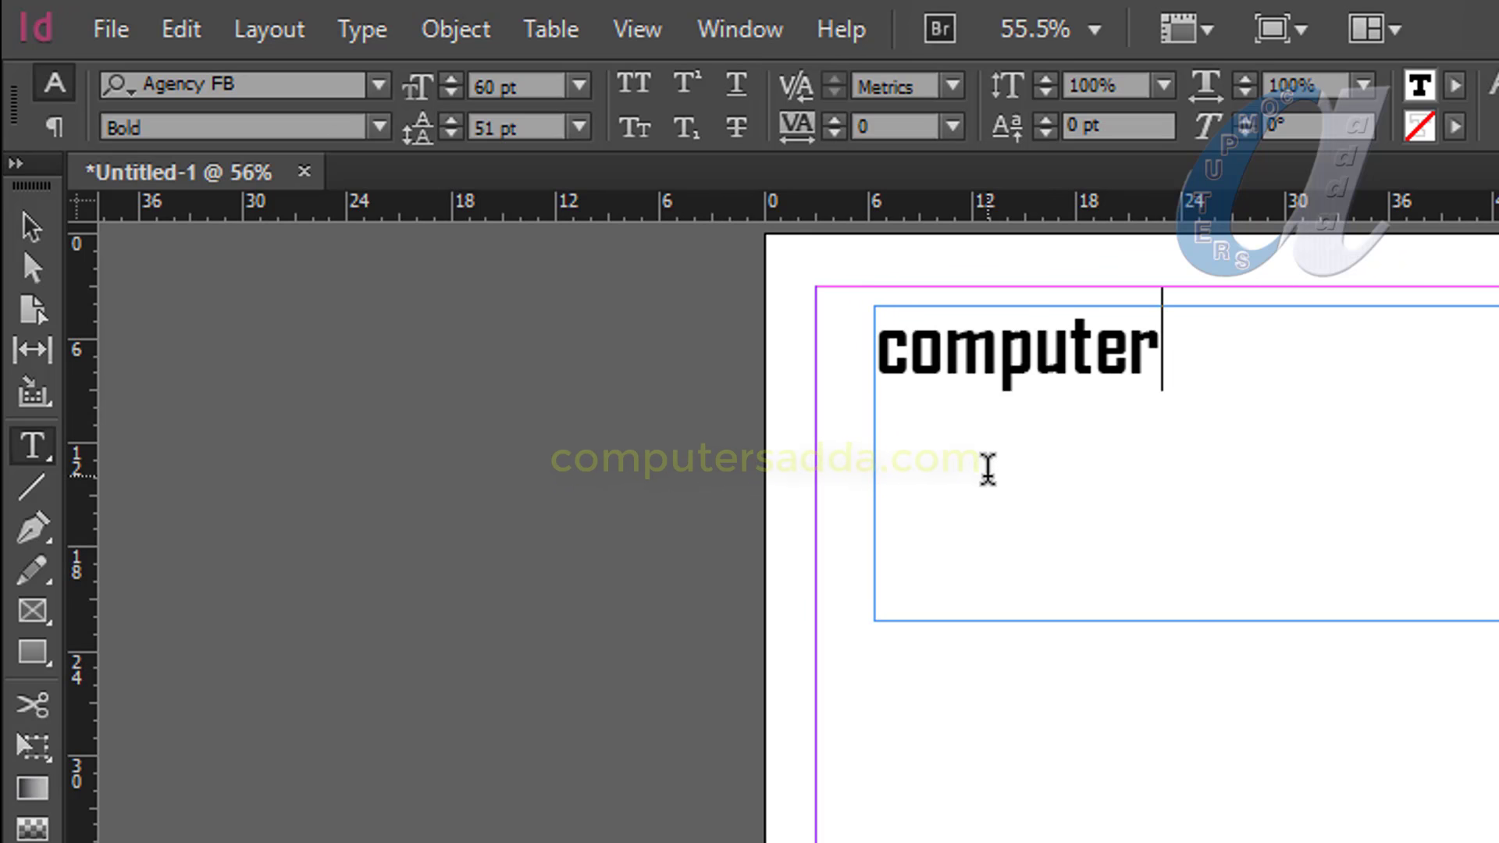
# Set the kerning of the whole word "computer" to 0.
pyautogui.moveTo(1218, 355); pyautogui.dragTo(774, 351)
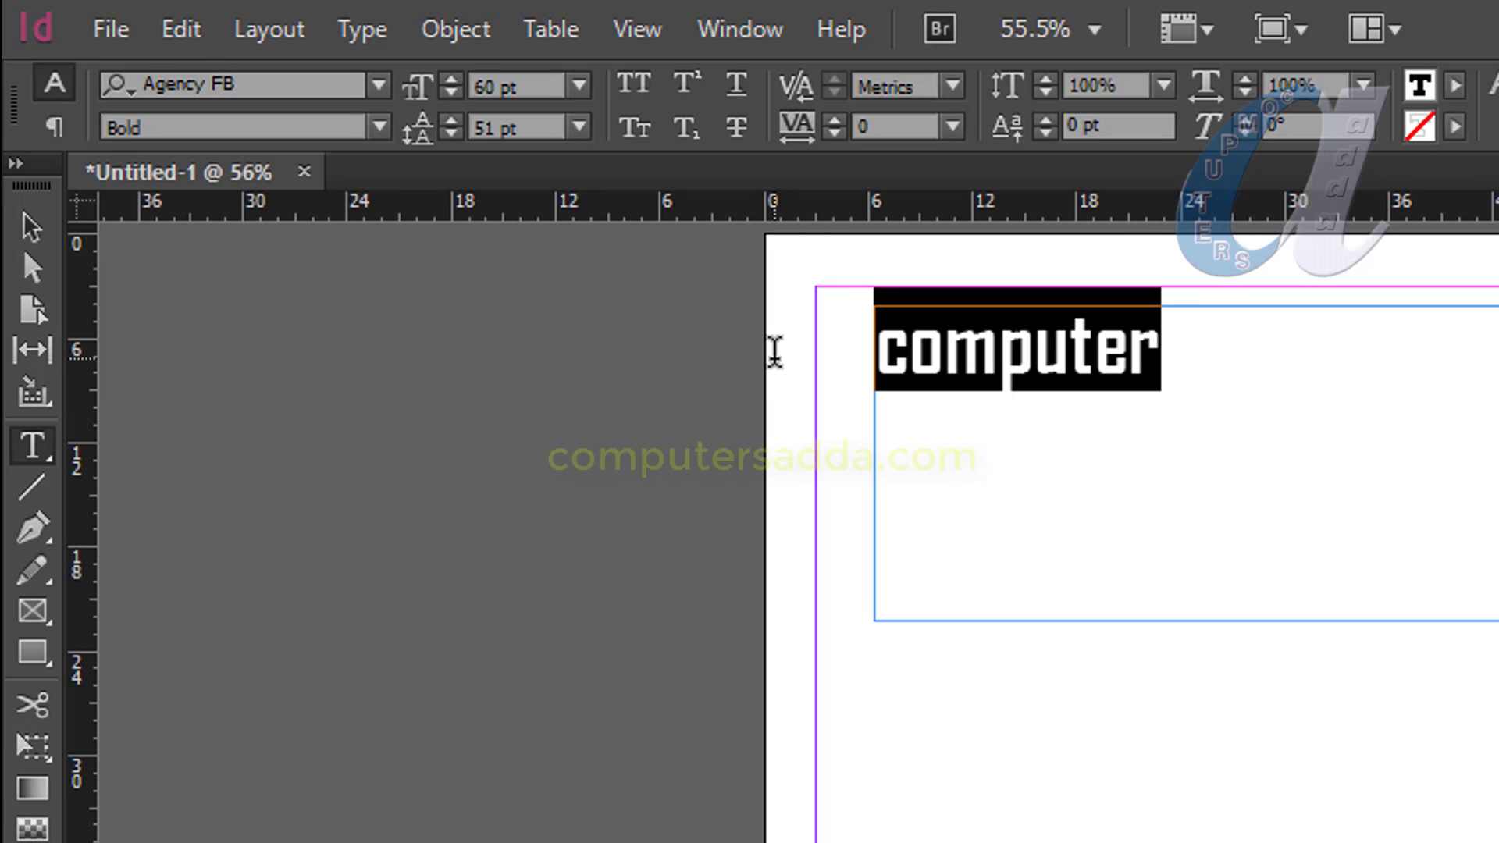
pyautogui.click(946, 87)
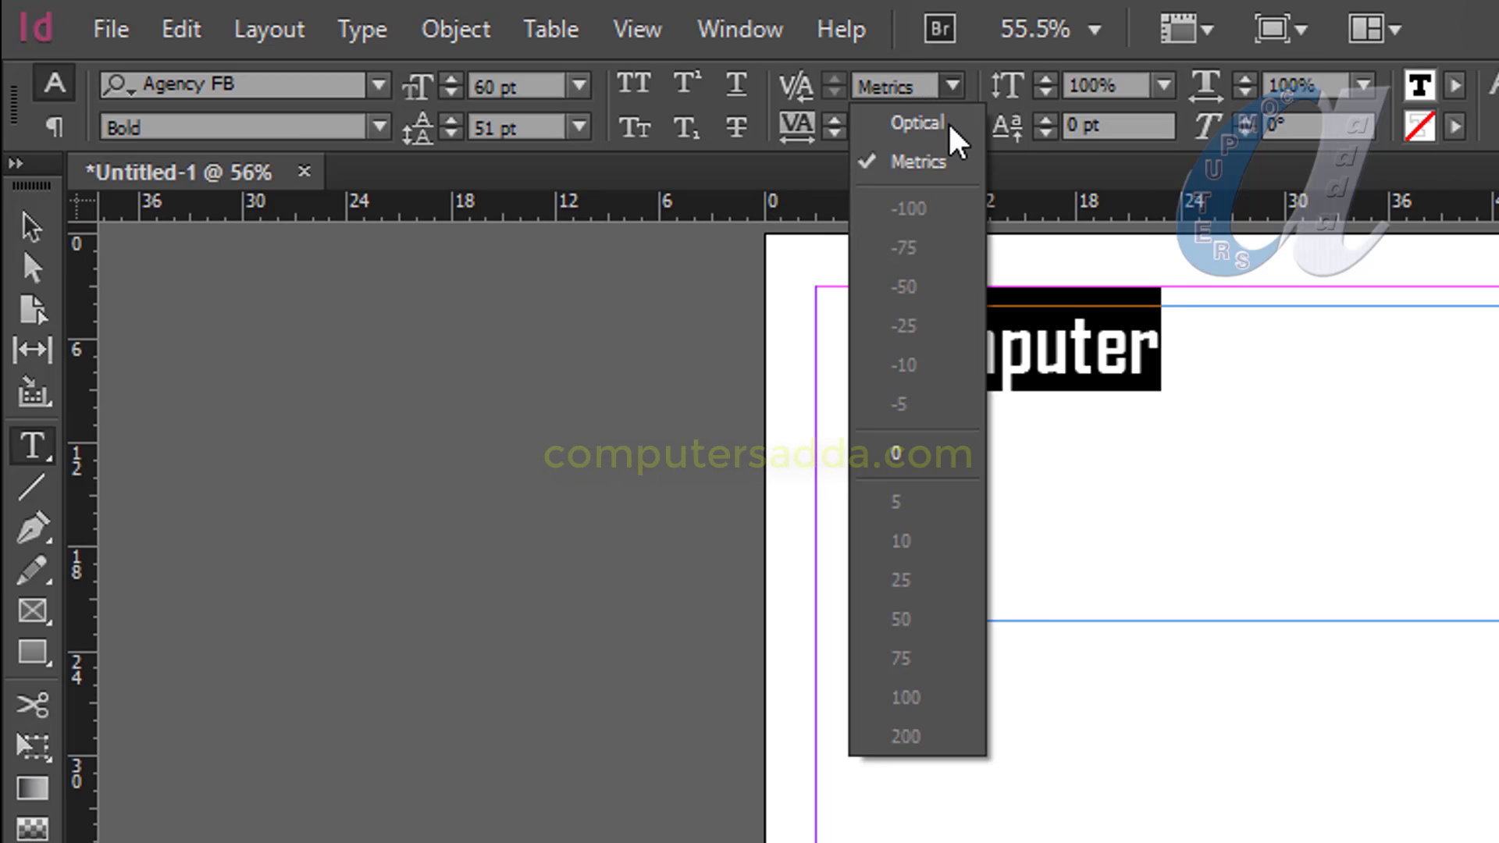
pyautogui.click(908, 454)
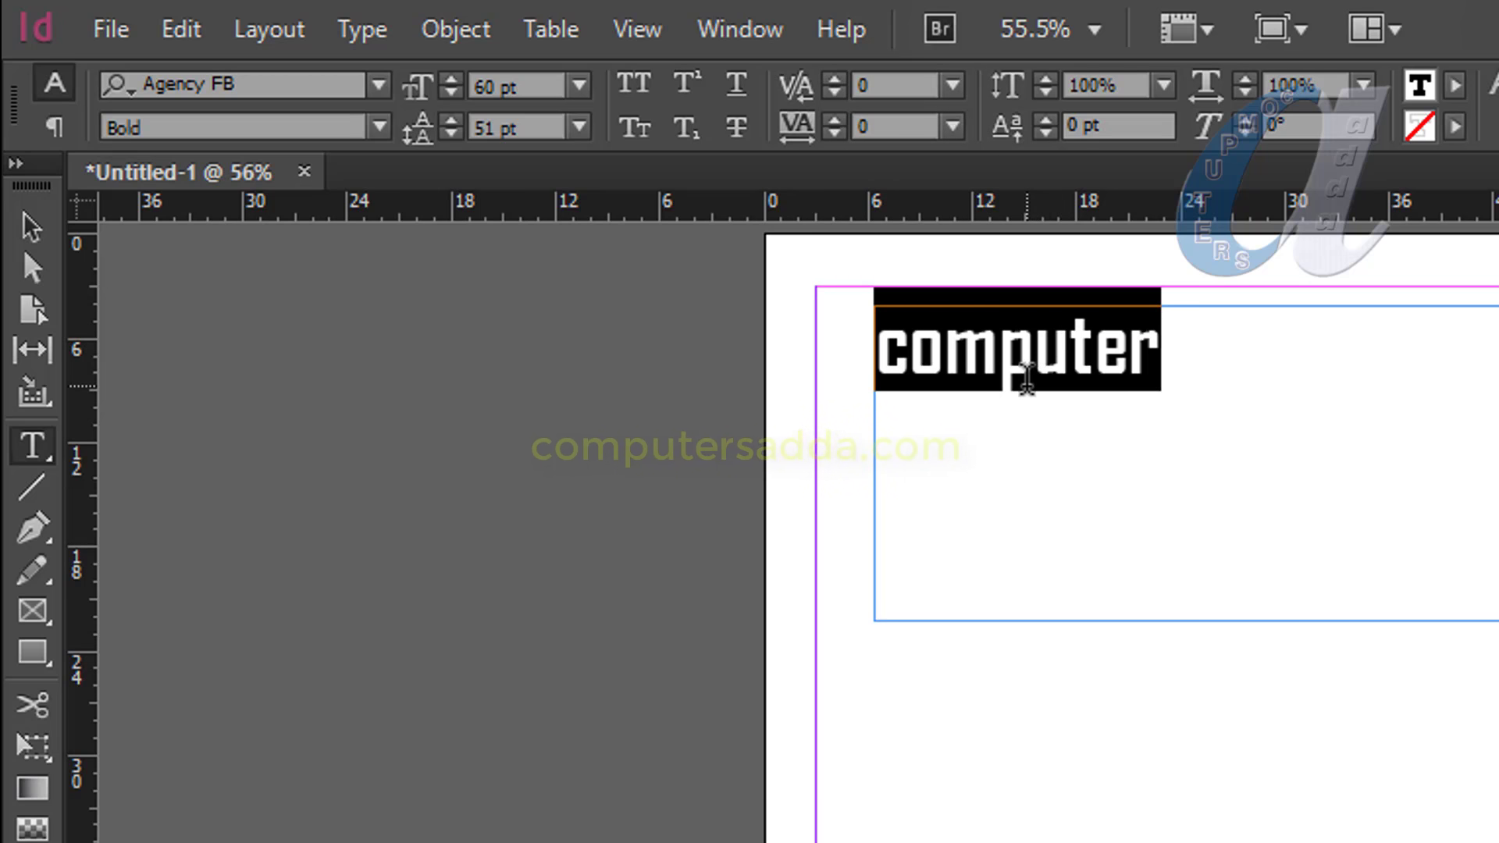
pyautogui.click(1217, 376)
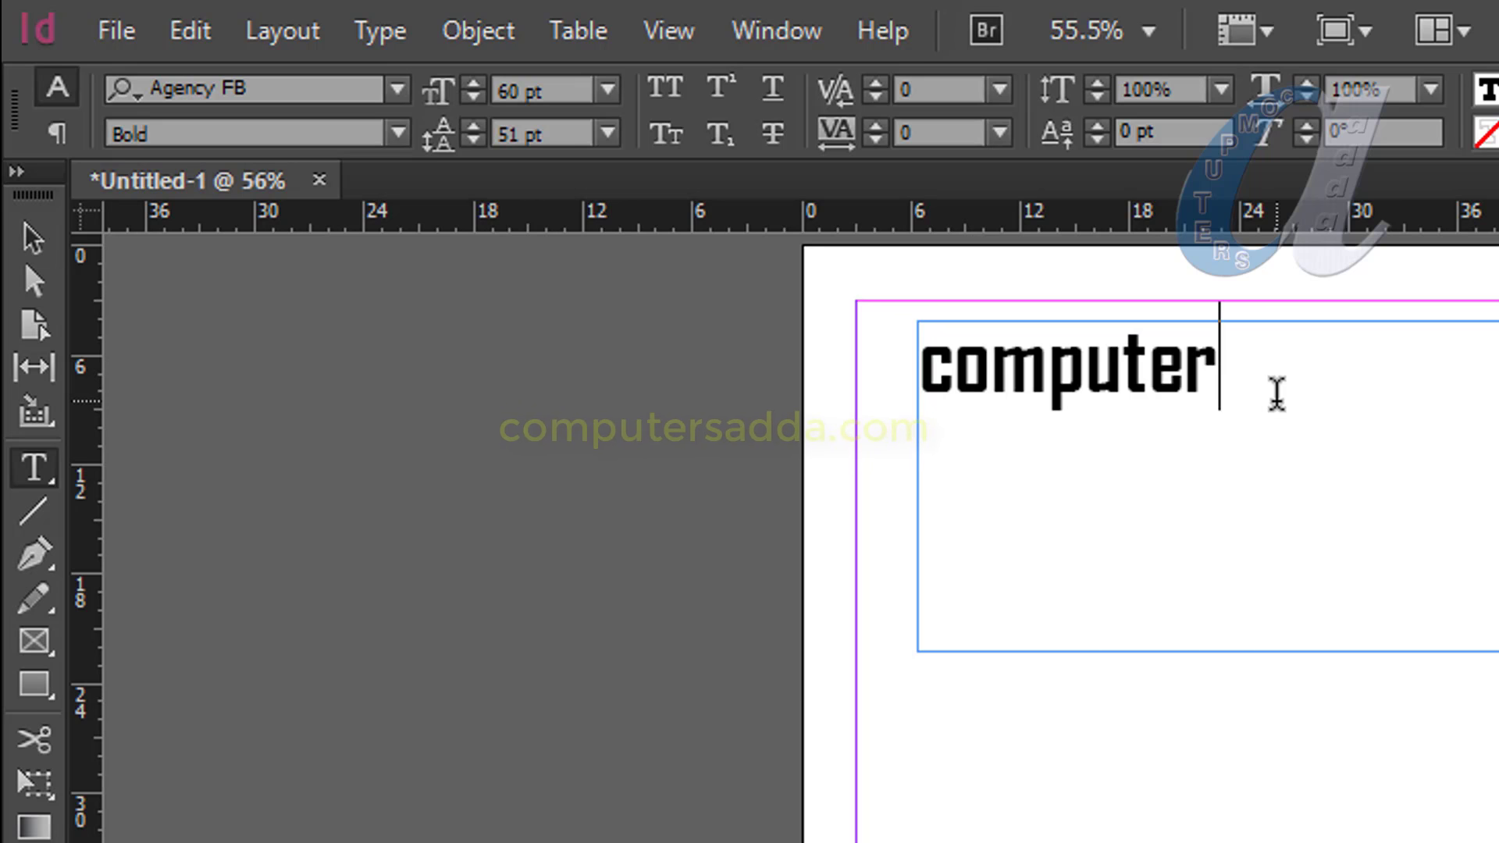
# Try a kerning of 200 between the letters "p" and "u", and clear it by deleting and retyping the "p".
pyautogui.click(1085, 373)
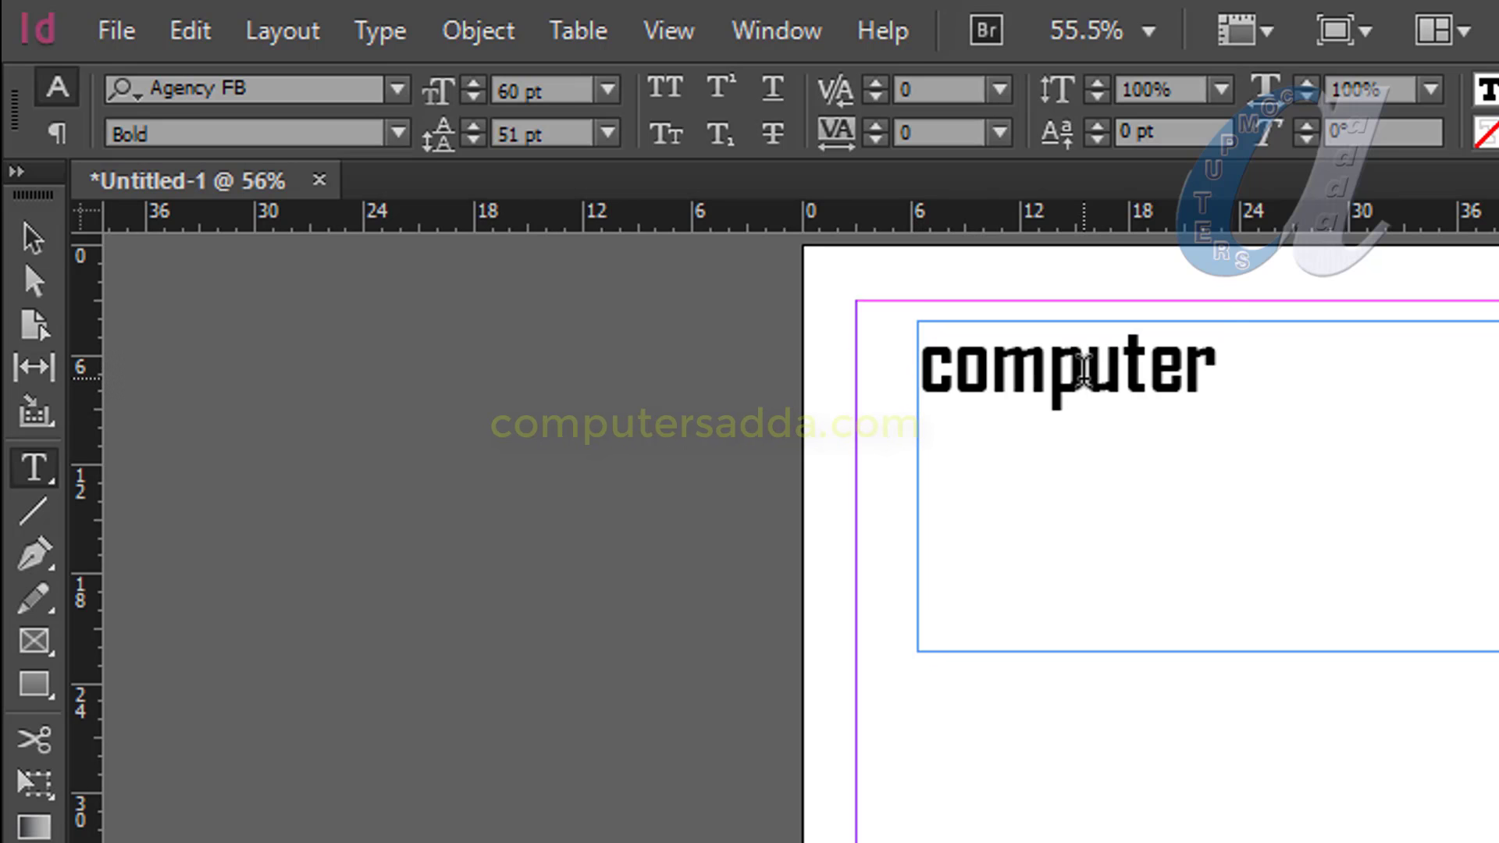
pyautogui.click(999, 89)
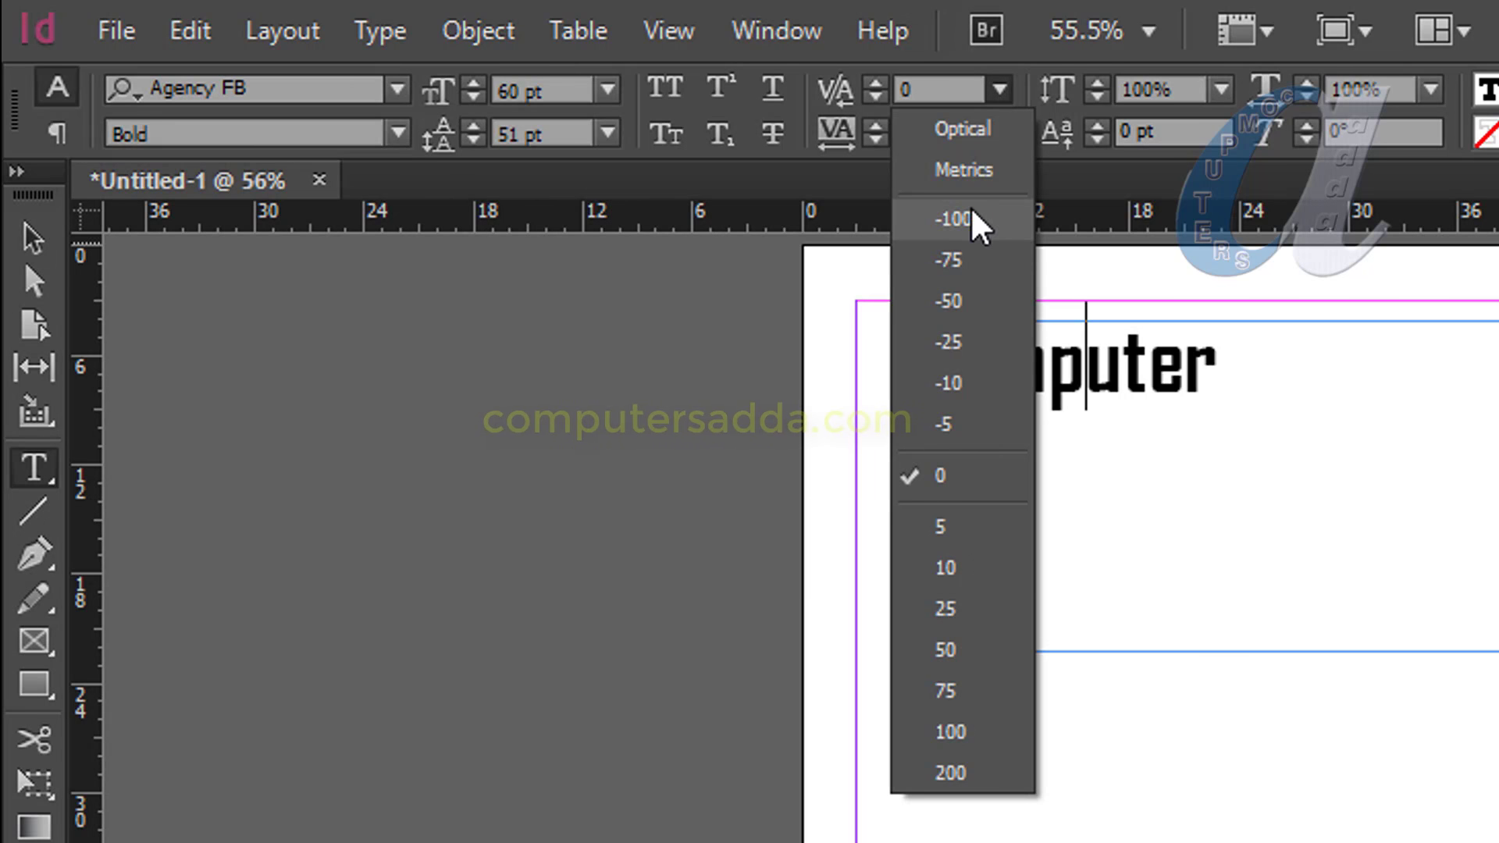
pyautogui.click(958, 773)
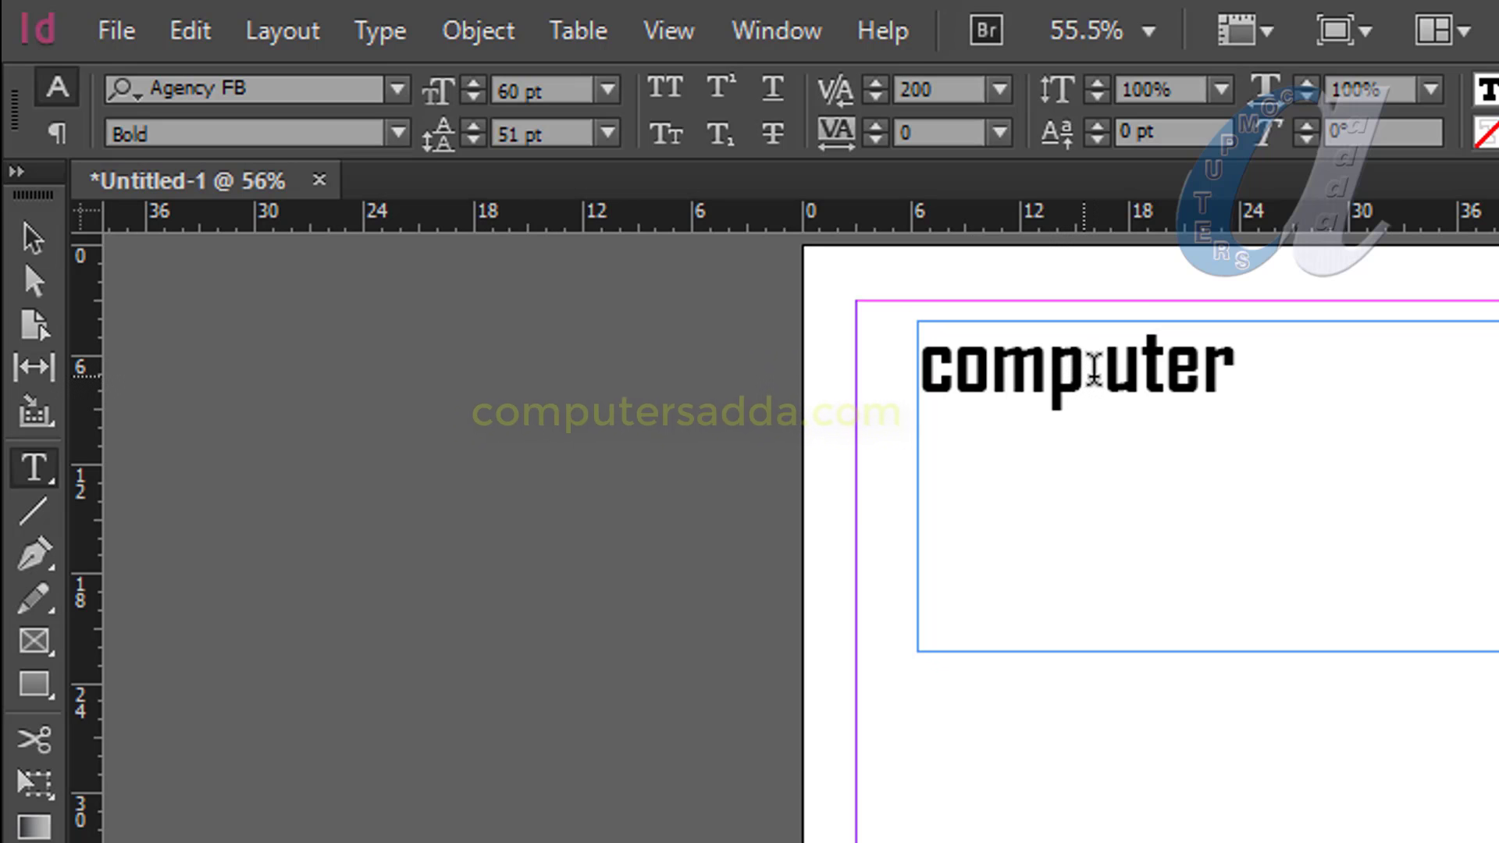
pyautogui.hotkey('alt', 'Right')
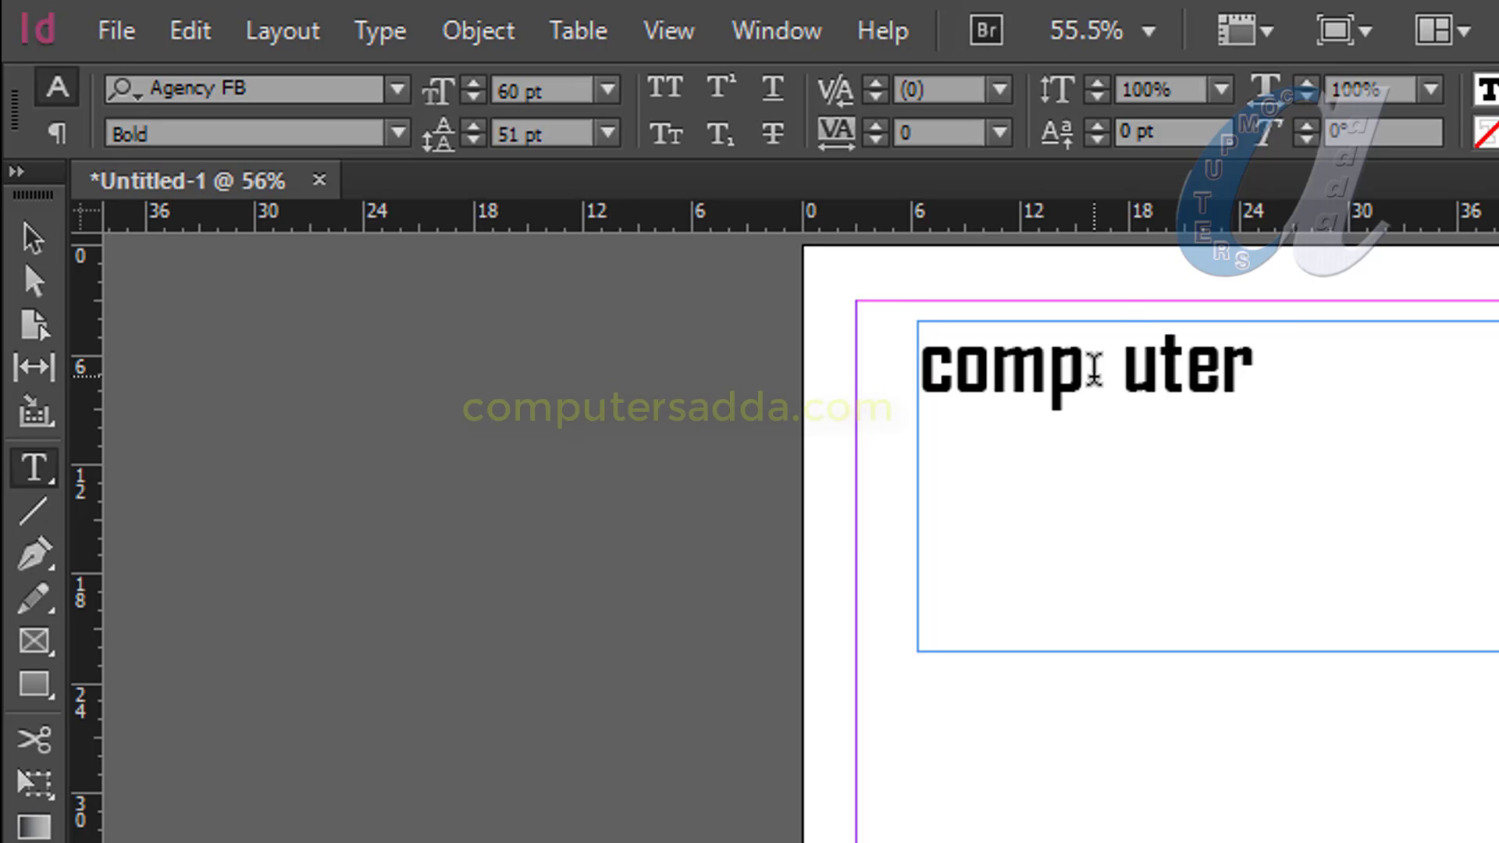
pyautogui.press('BackSpace')
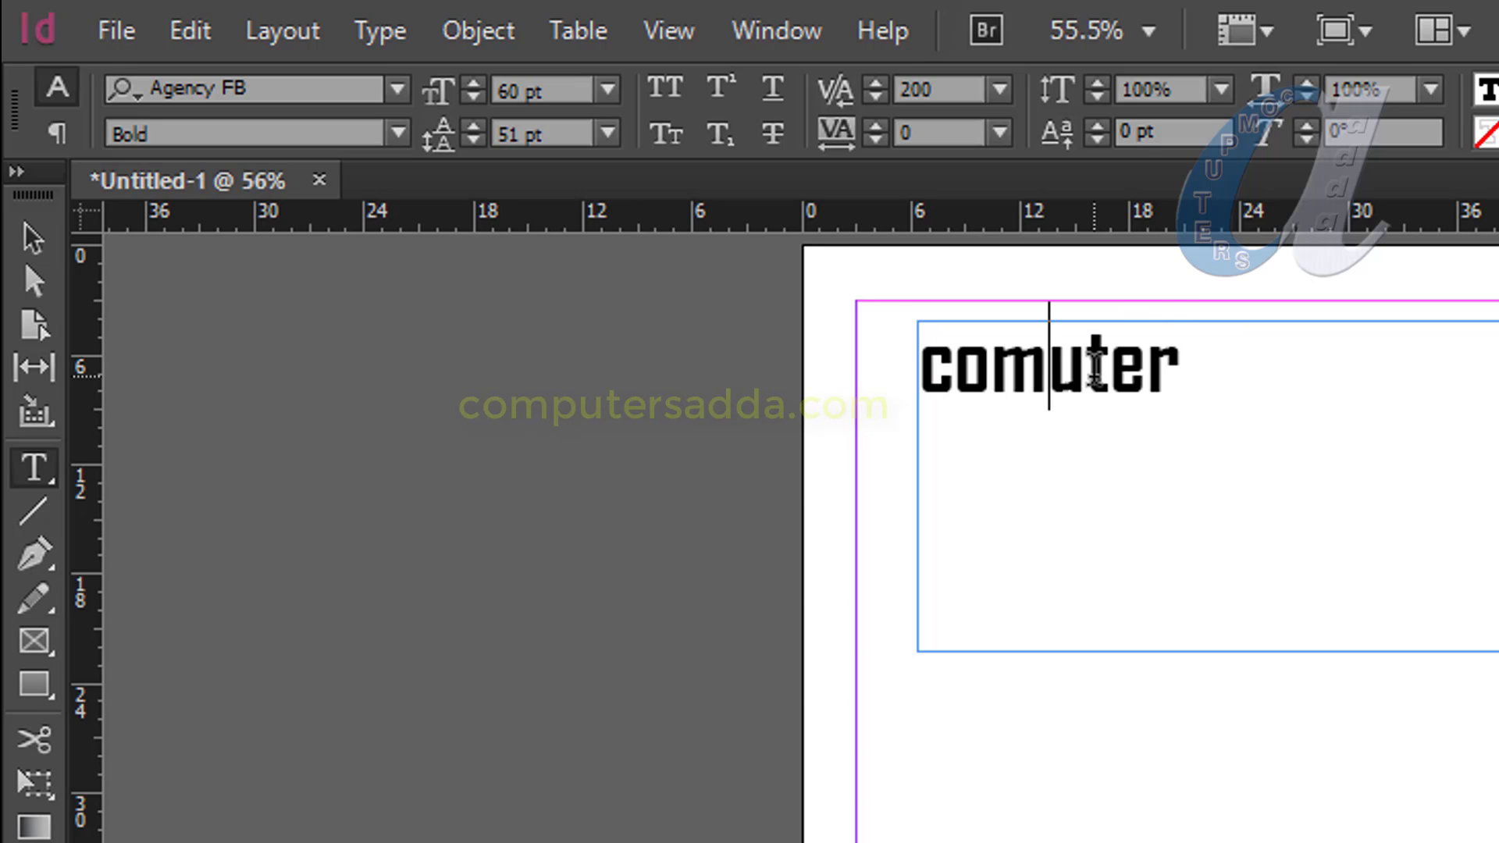
pyautogui.write('p')
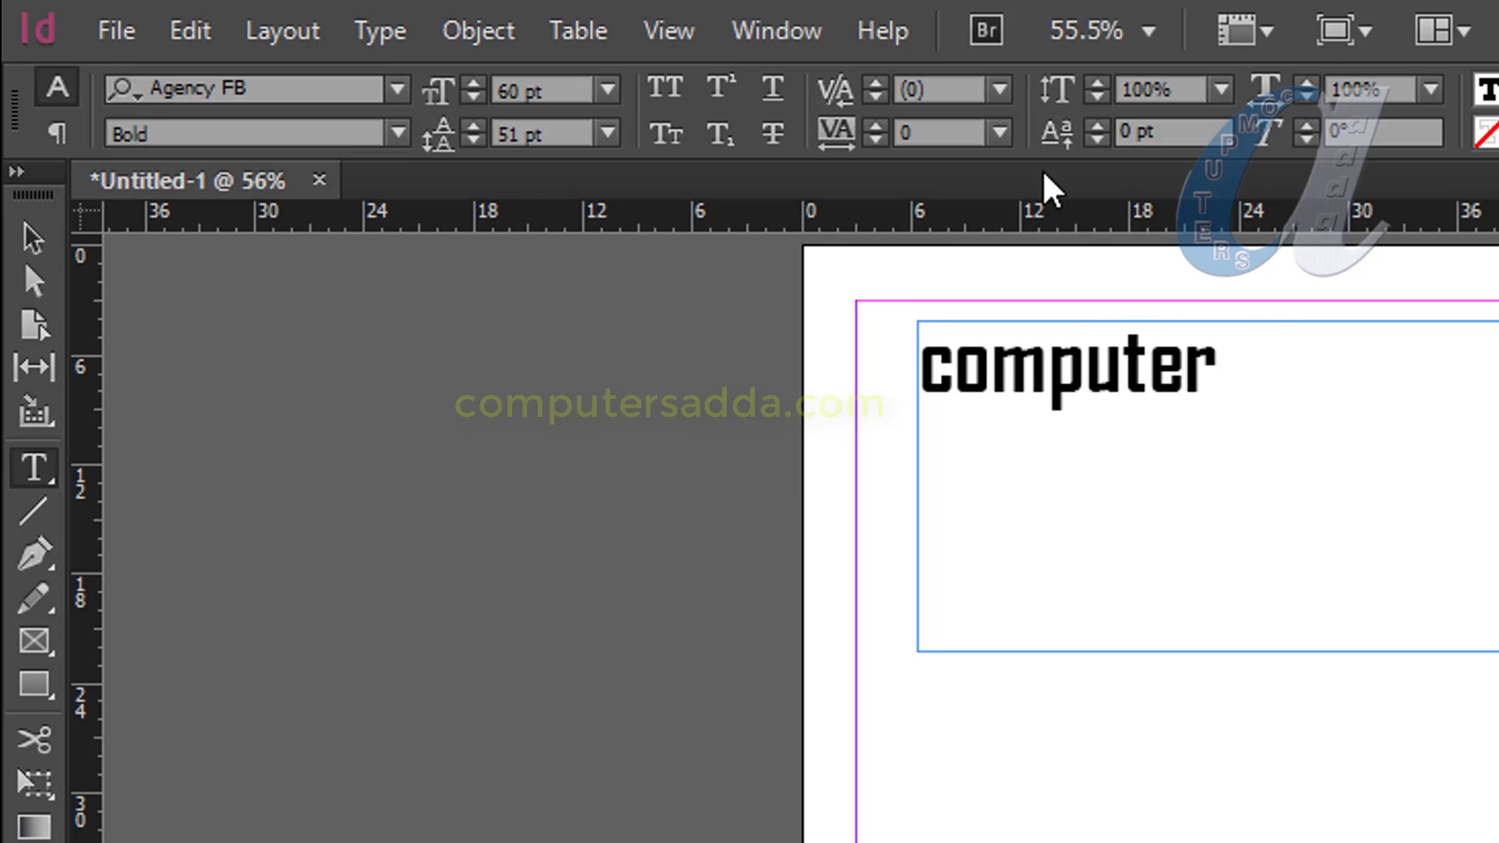
# Set the kerning between "p" and "u" to 10 and increase it to 50.
pyautogui.click(1001, 87)
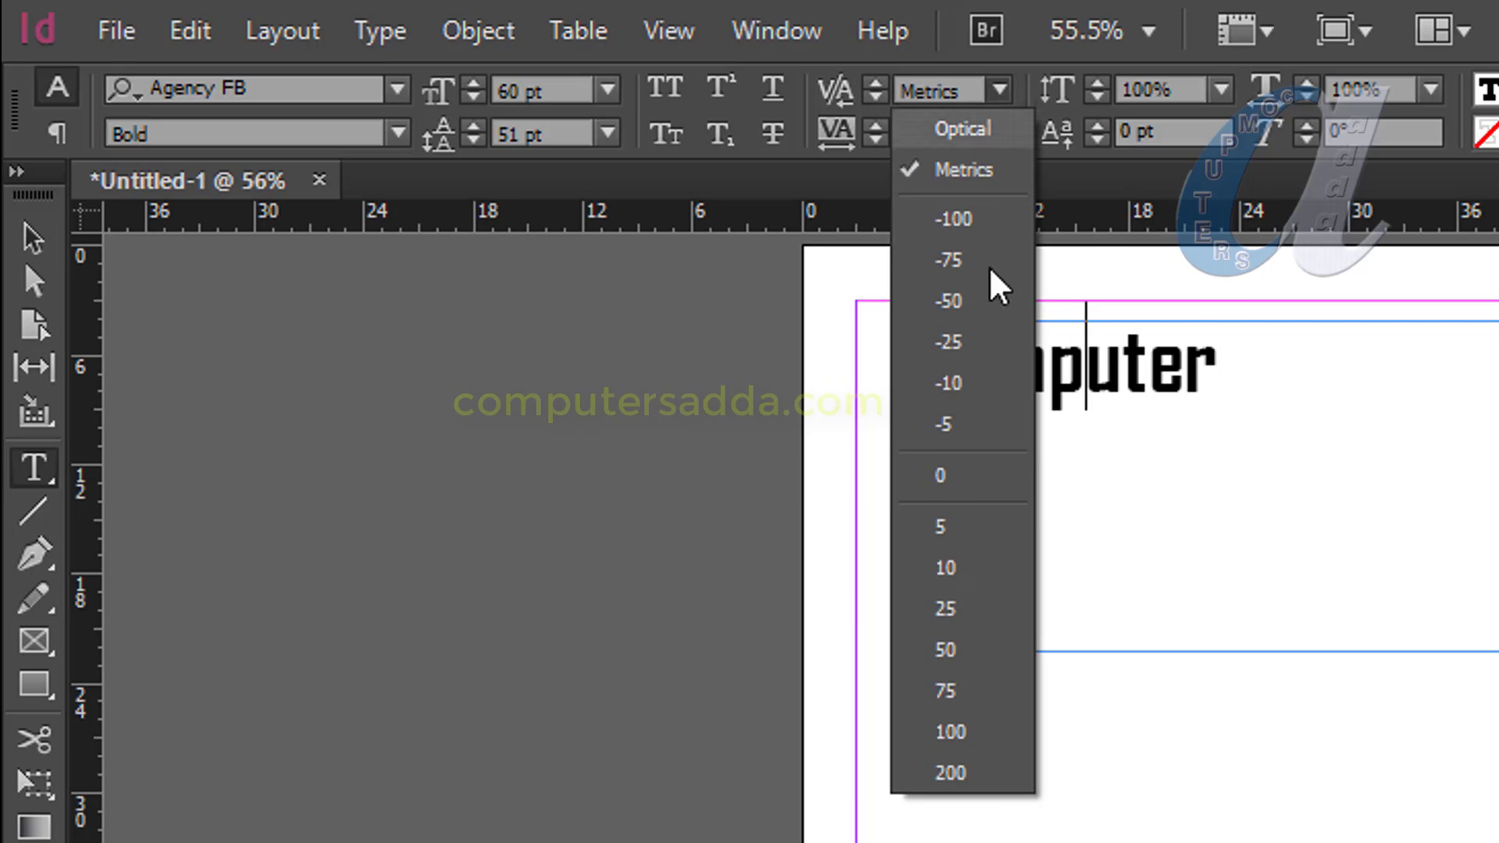
pyautogui.click(948, 568)
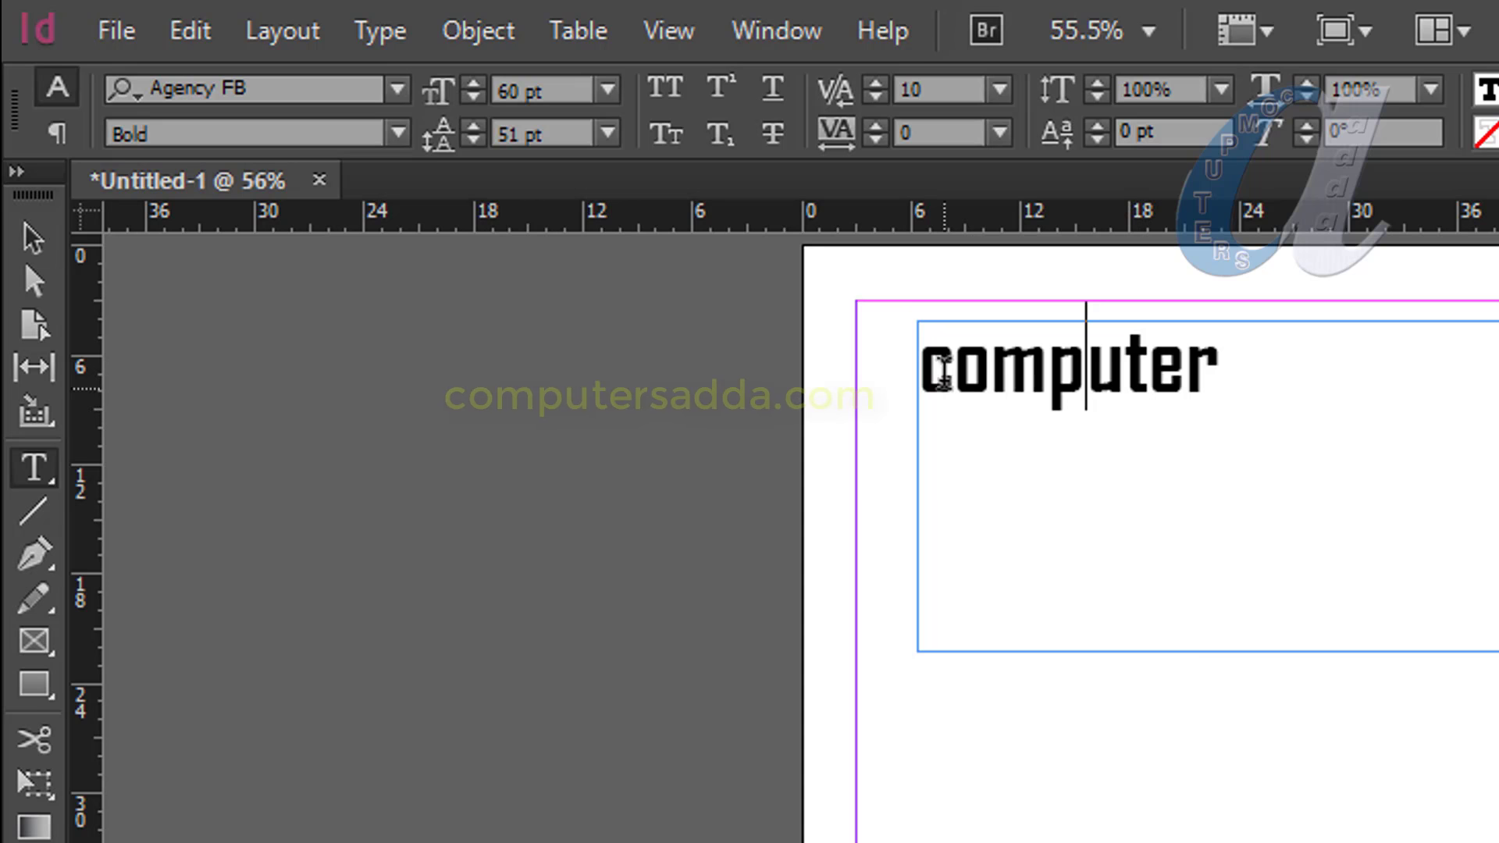
pyautogui.click(999, 91)
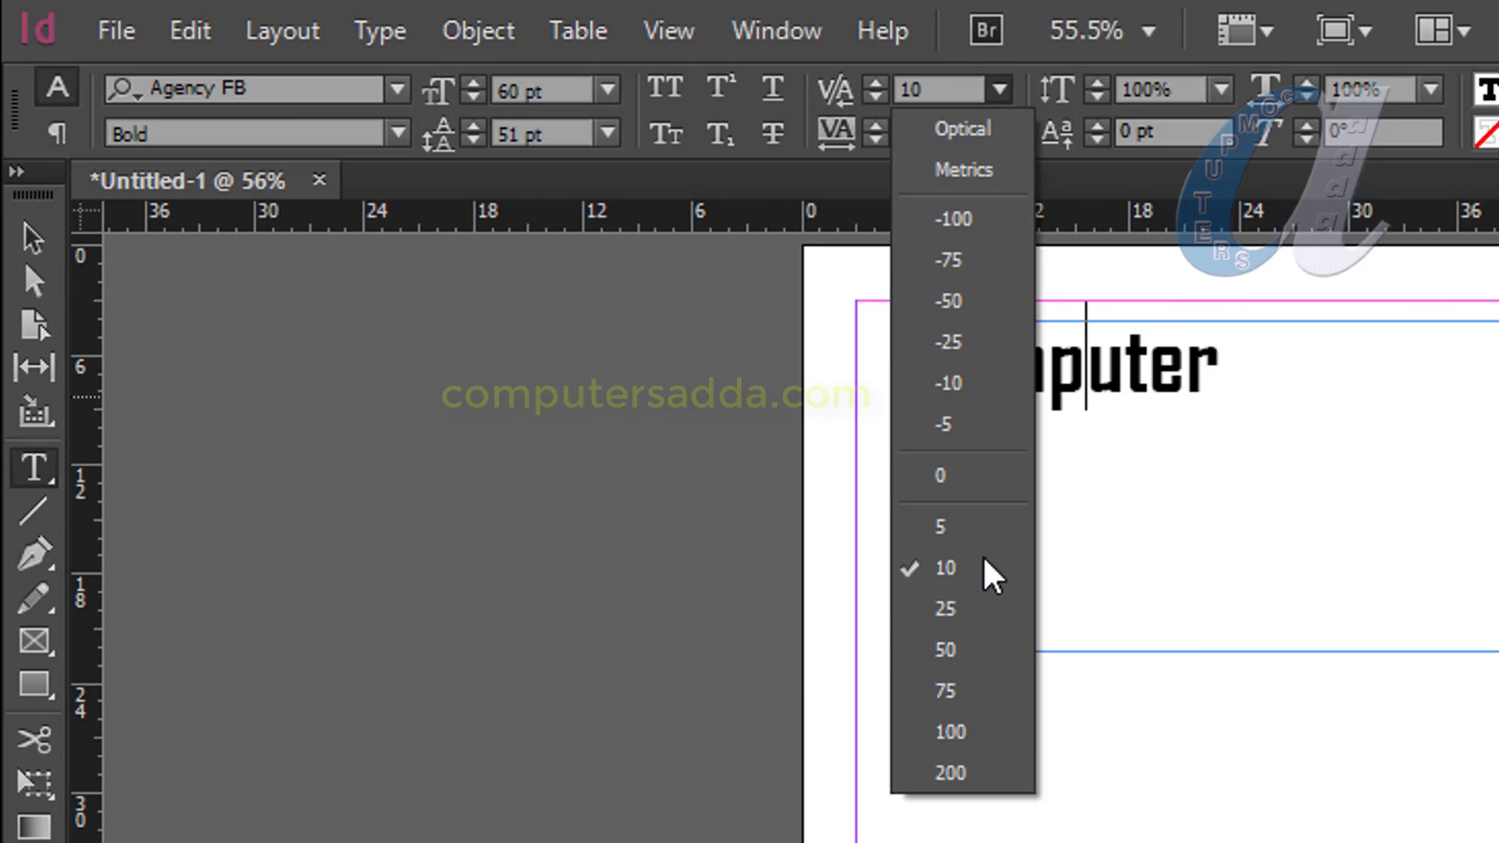
pyautogui.click(966, 646)
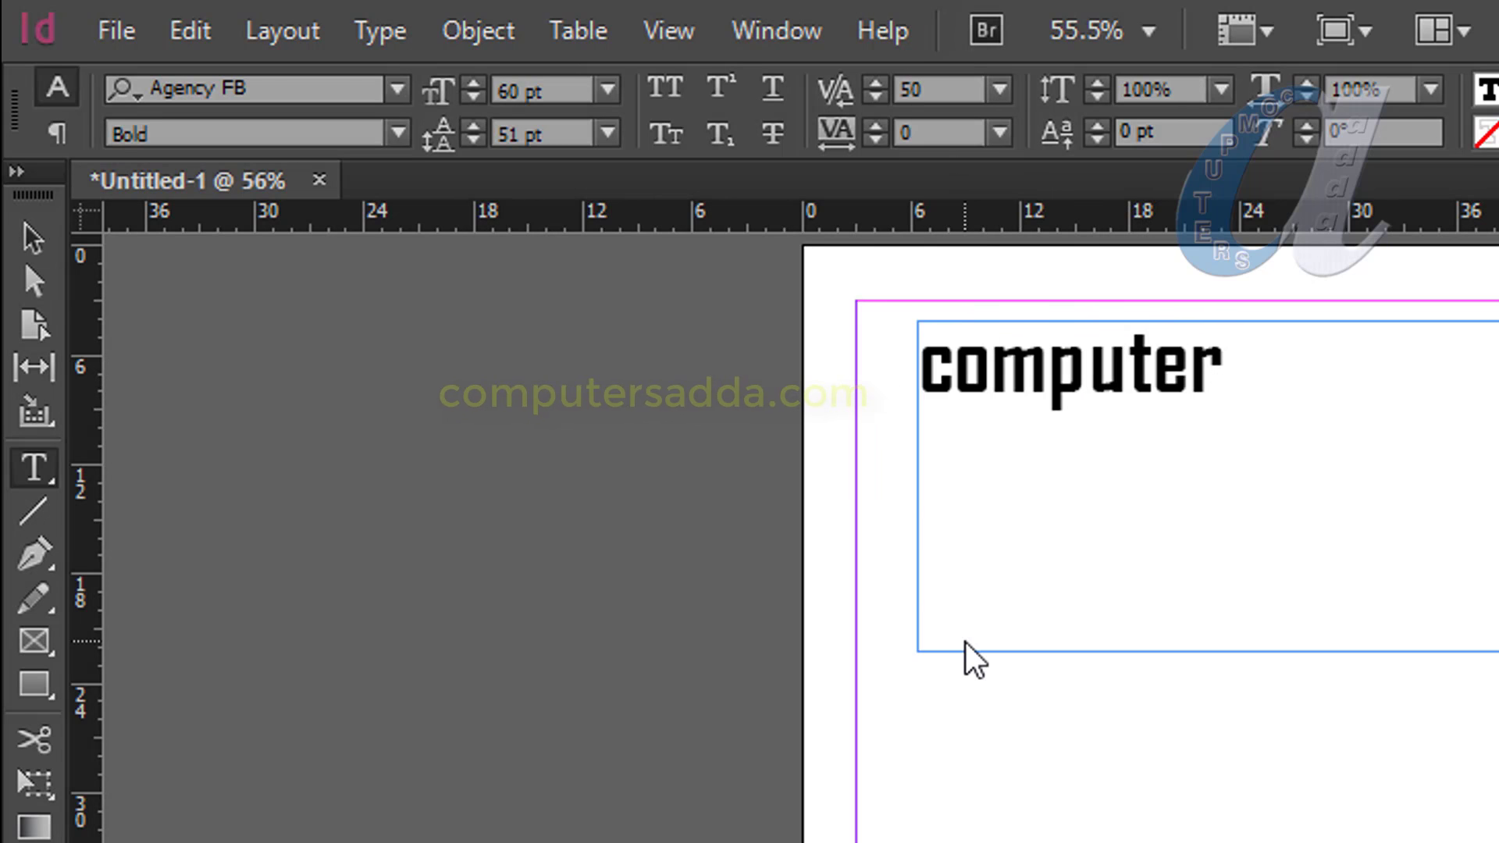
pyautogui.click(1291, 378)
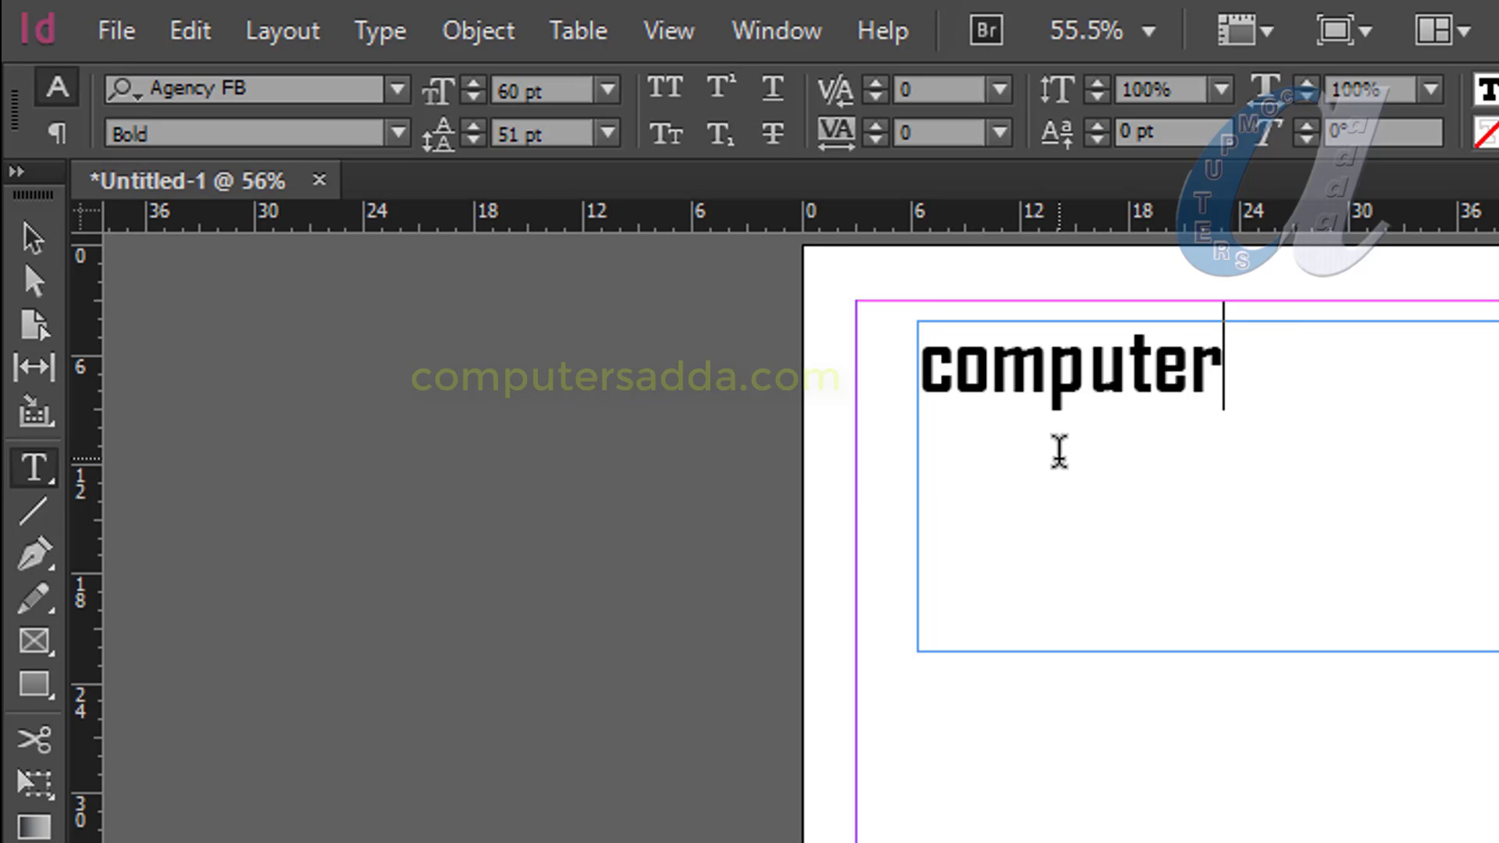
# Replace the word "computer" with "LAV" and set its font to Impact.
pyautogui.moveTo(1247, 382); pyautogui.dragTo(784, 364)
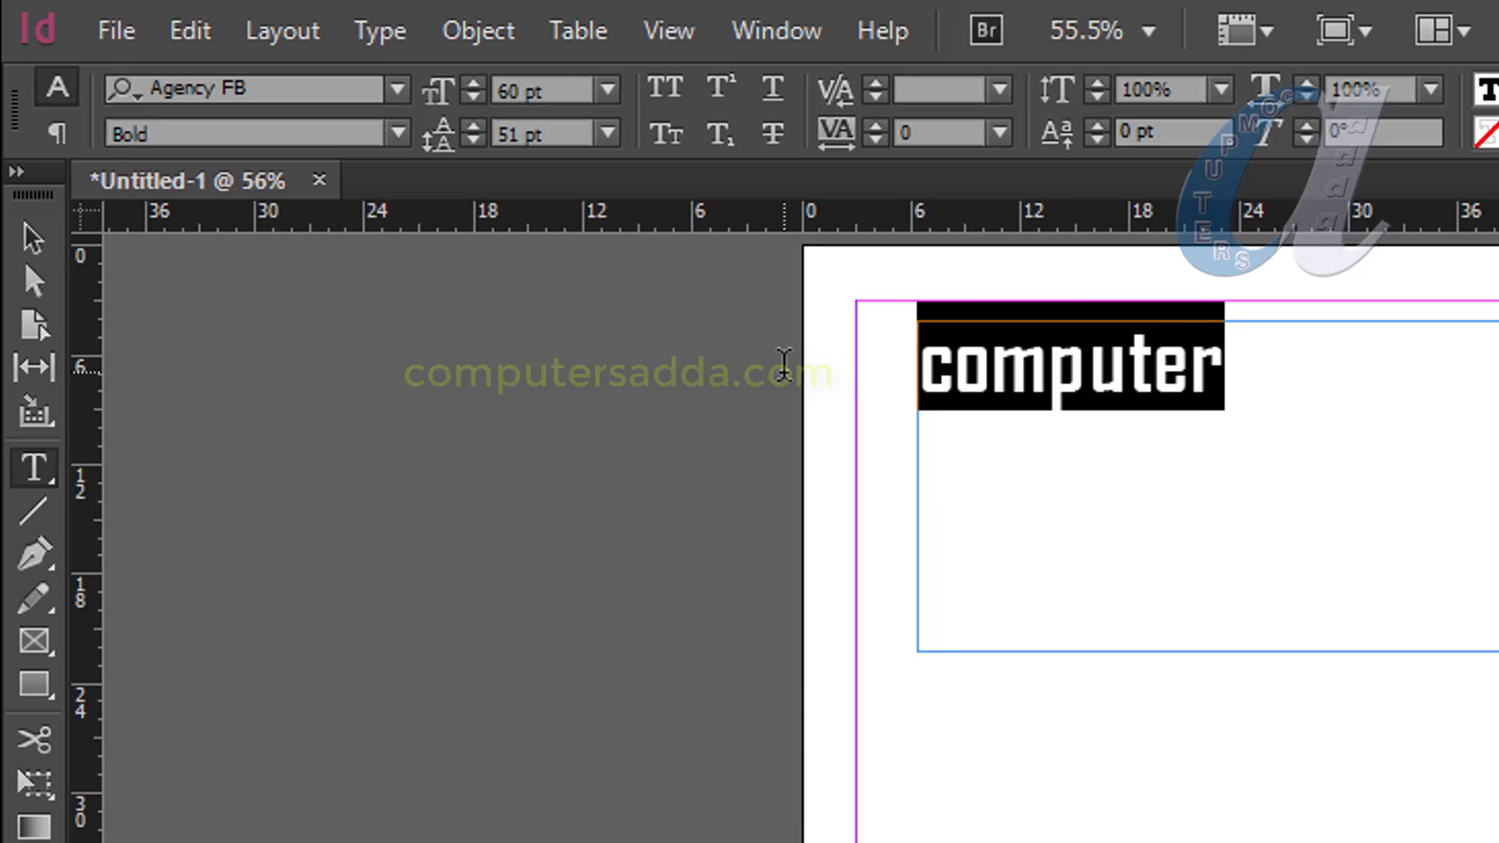
pyautogui.write('LAV')
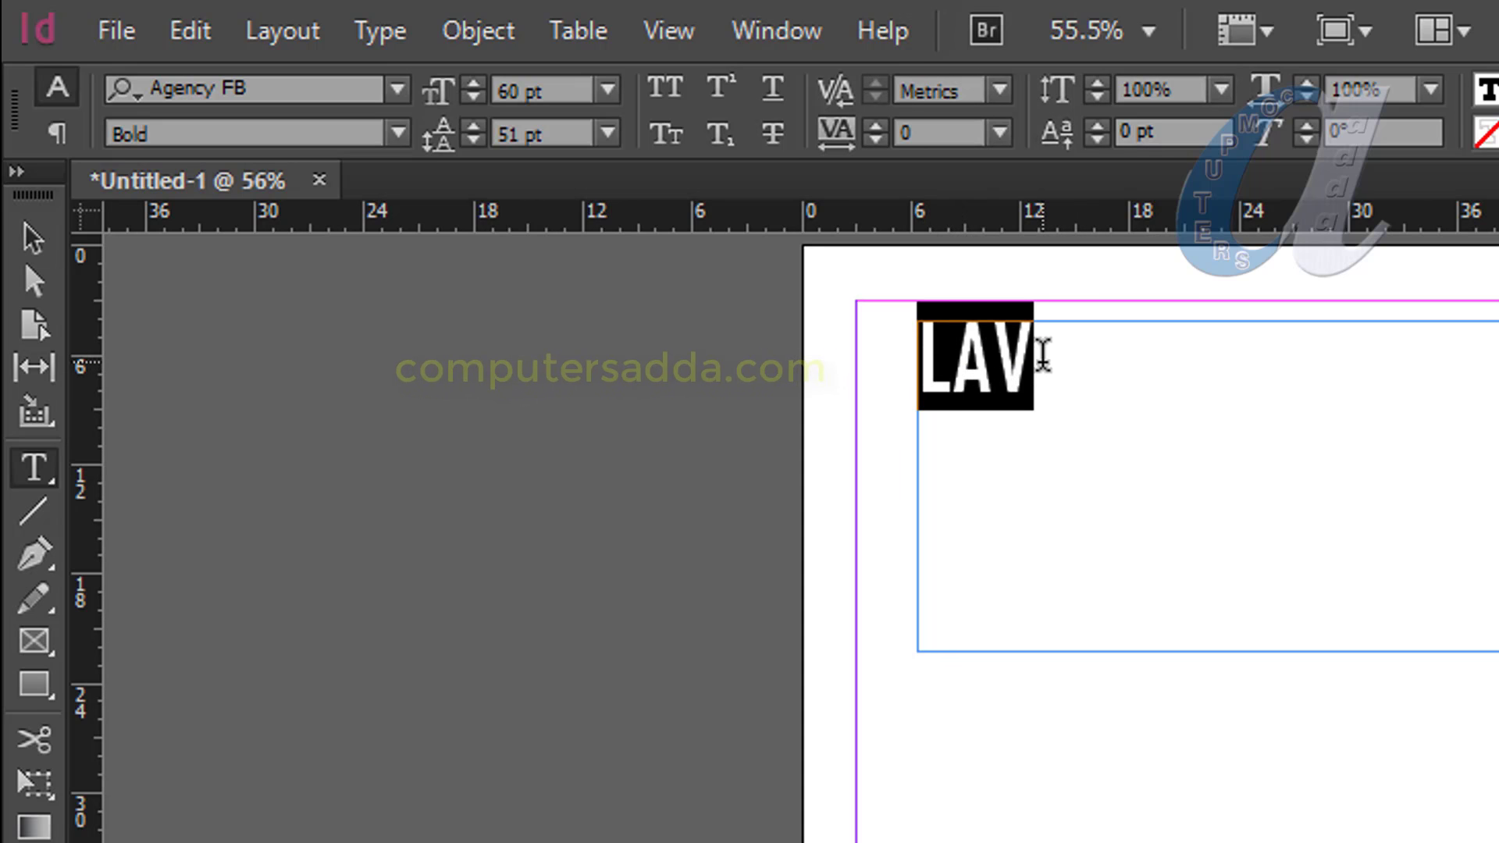
pyautogui.click(334, 90)
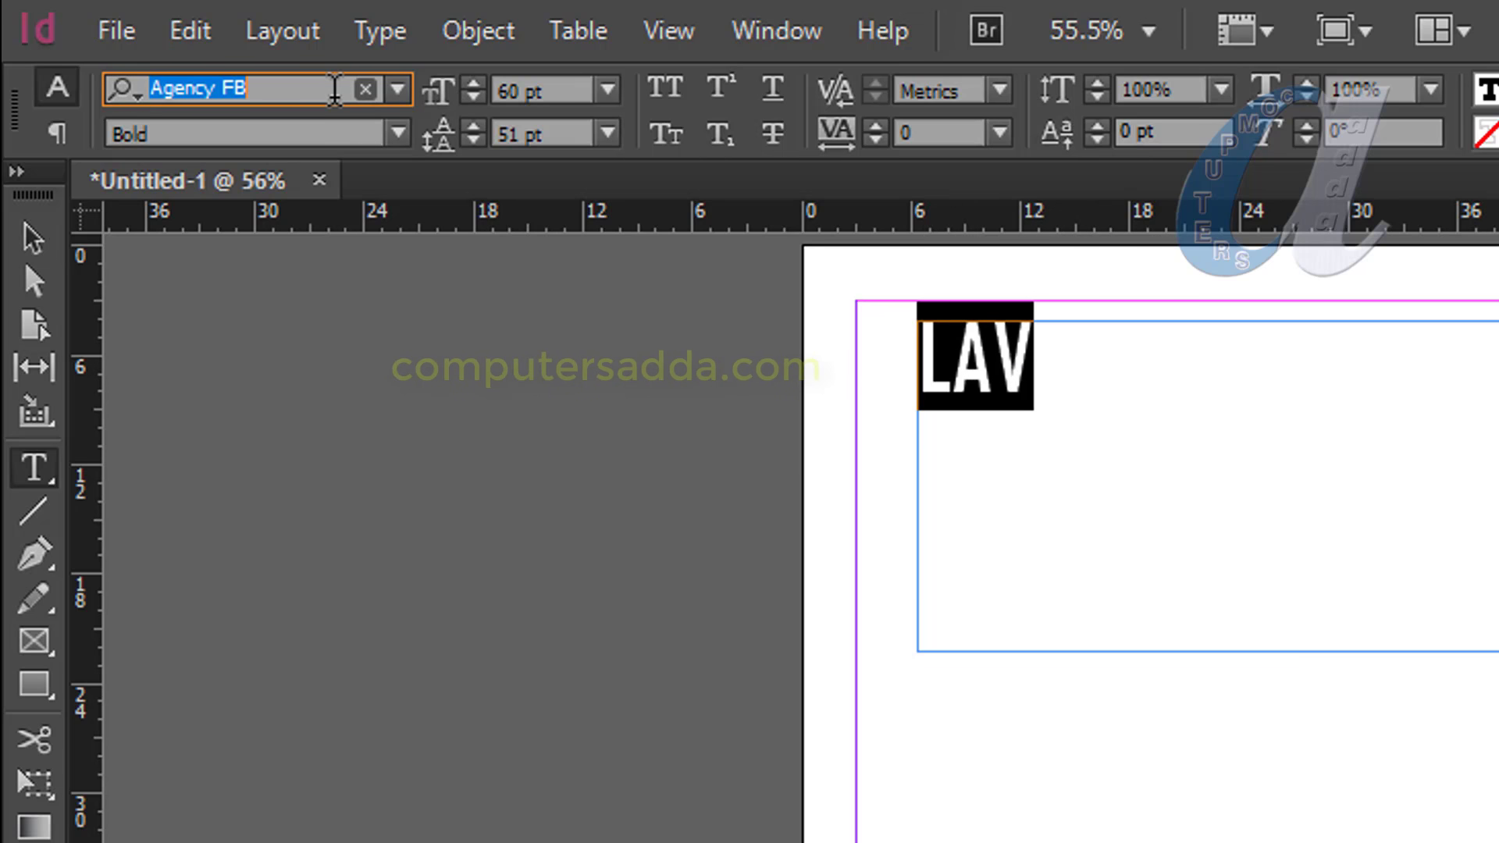
pyautogui.write('IM')
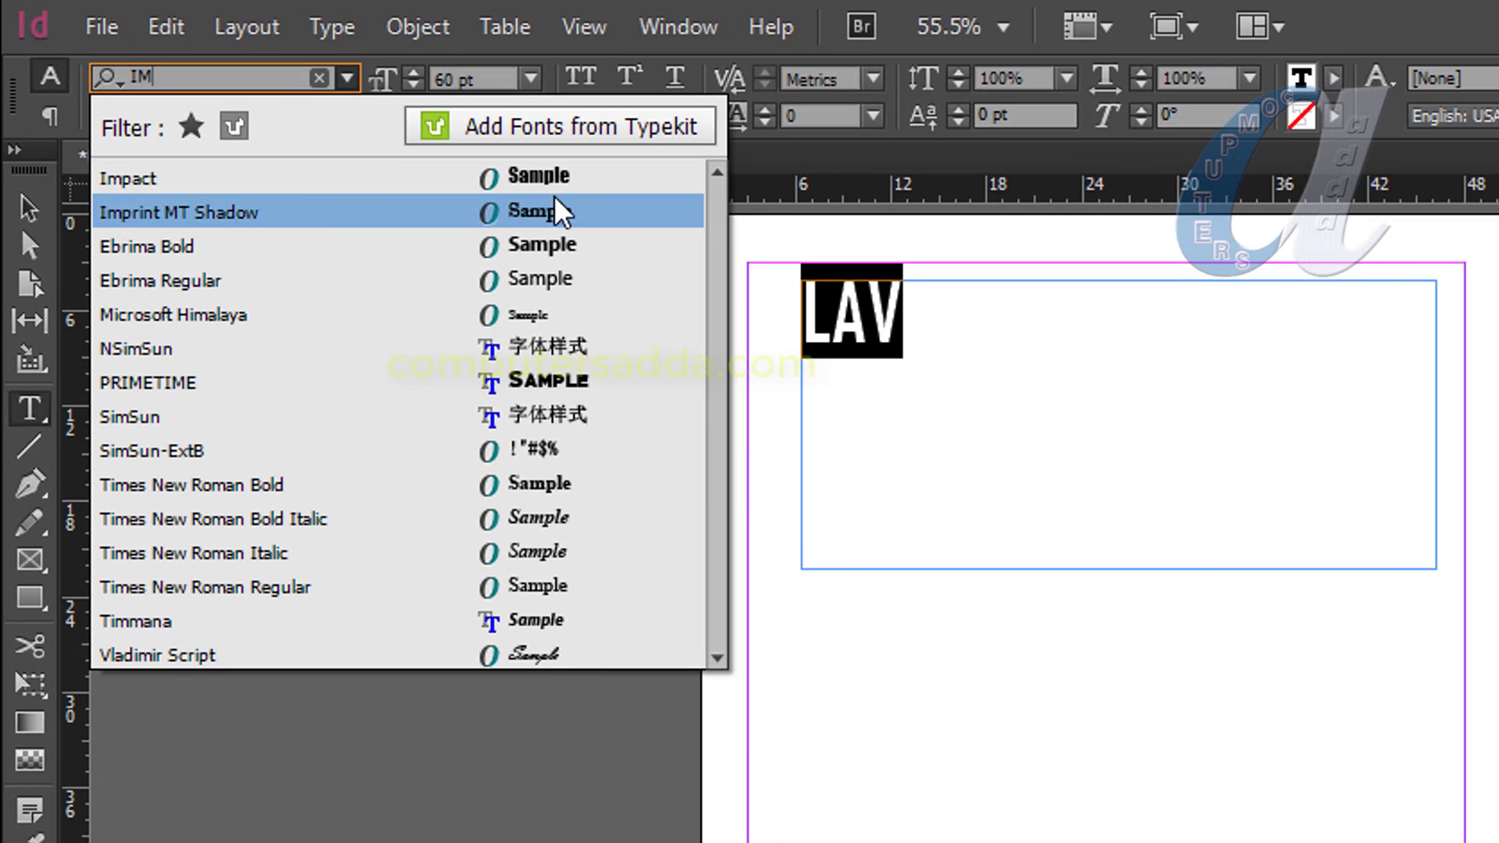
pyautogui.click(558, 174)
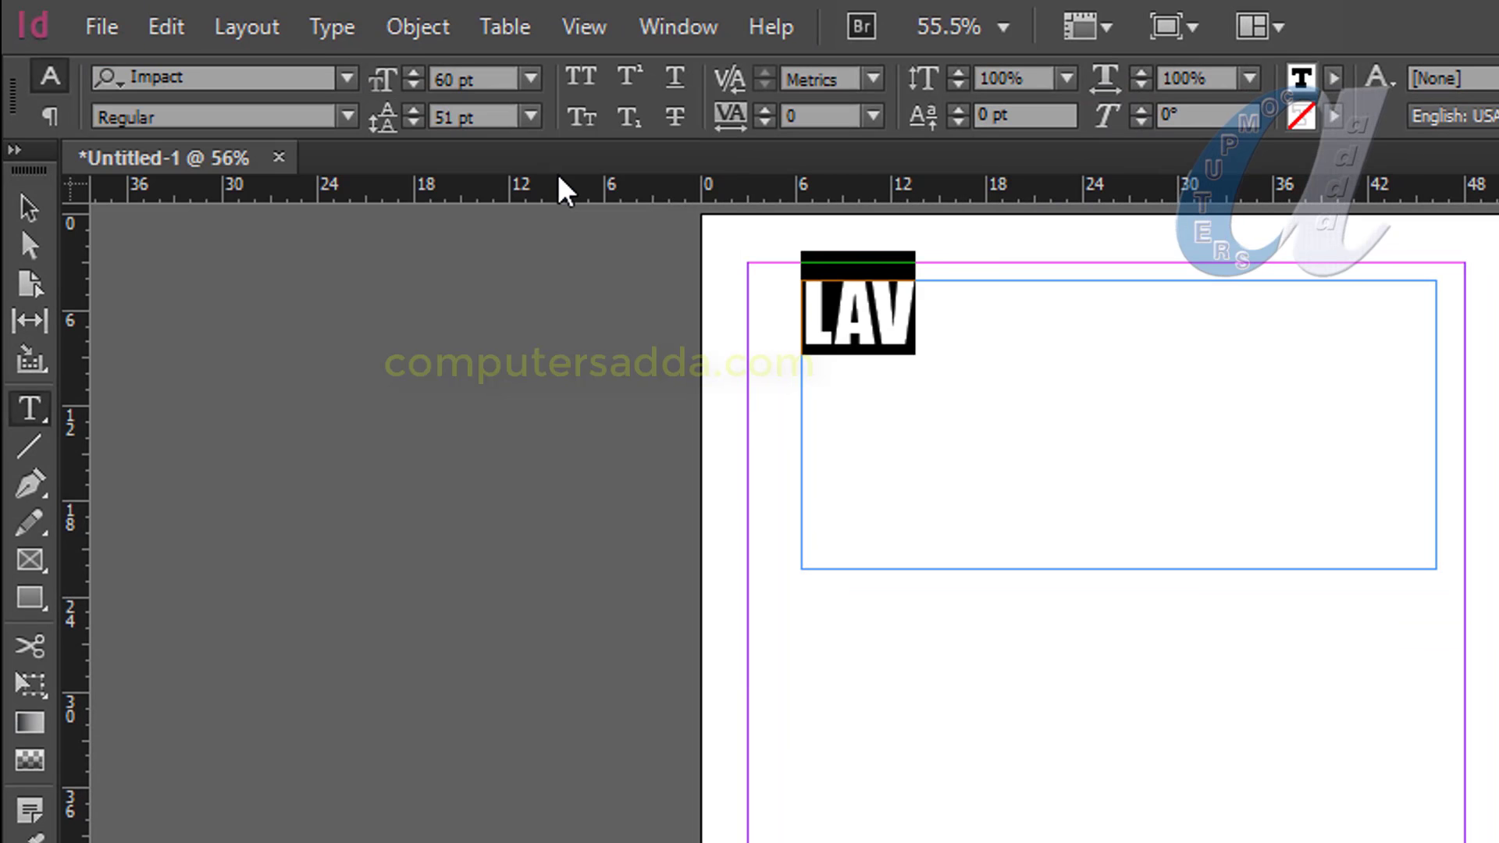
pyautogui.click(928, 316)
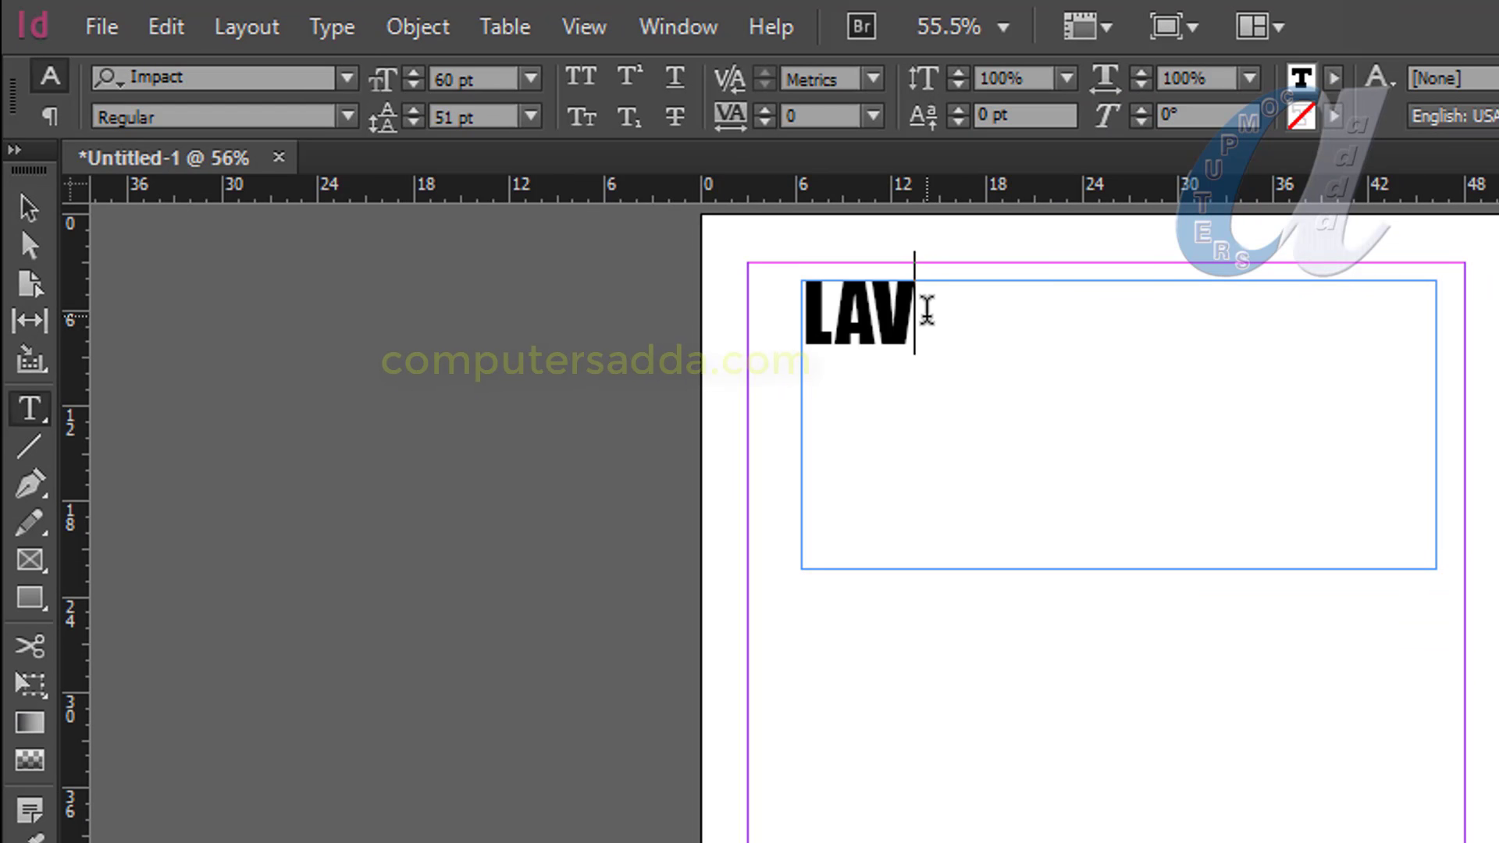
# Set the "LAV" text's size to 200 pt and its font to Arial Black.
pyautogui.moveTo(927, 316); pyautogui.dragTo(769, 316)
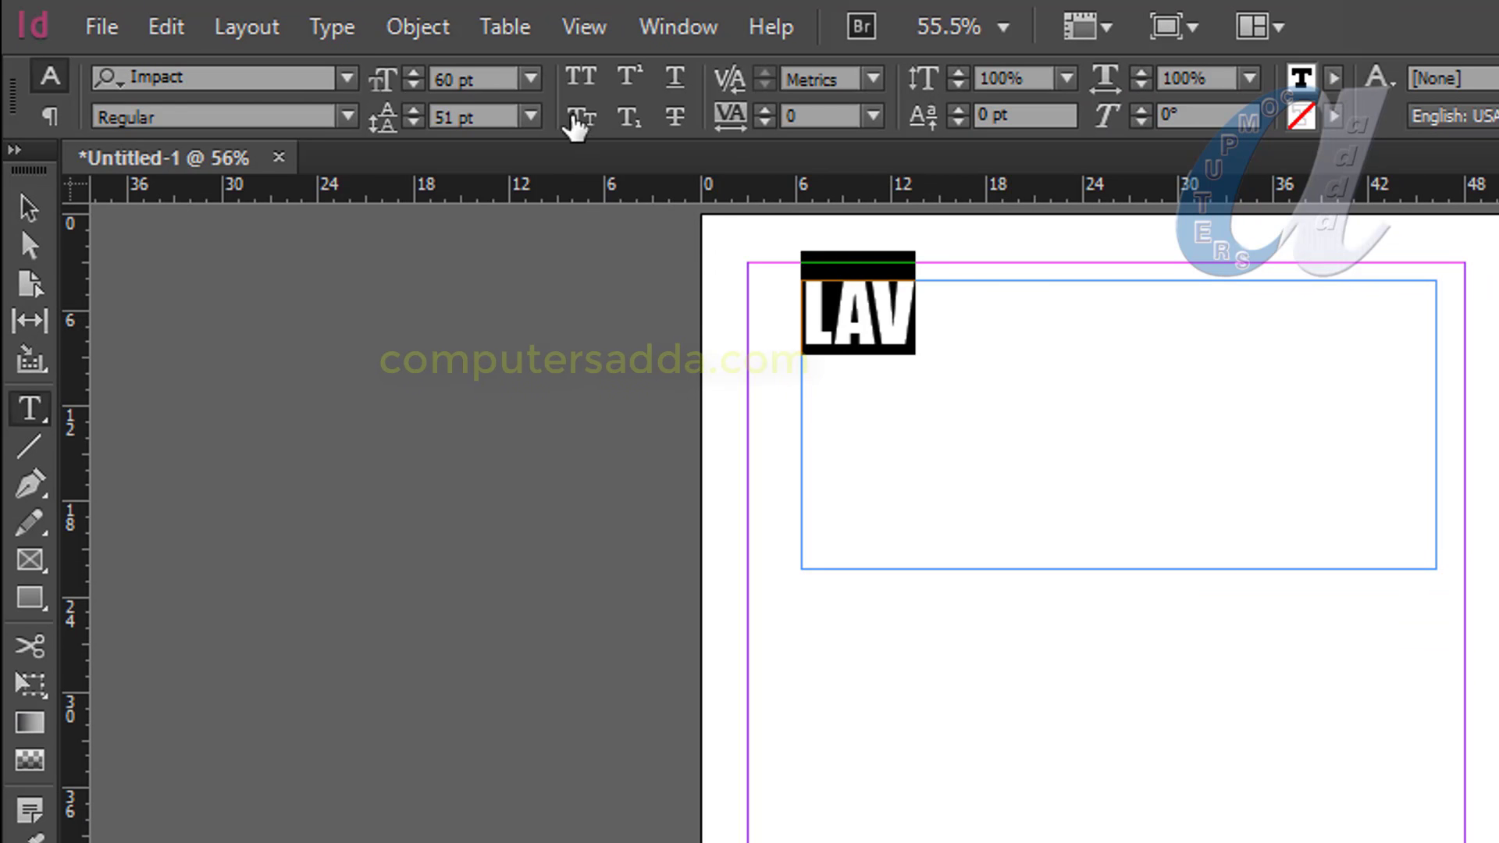
pyautogui.click(502, 81)
pyautogui.write('200')
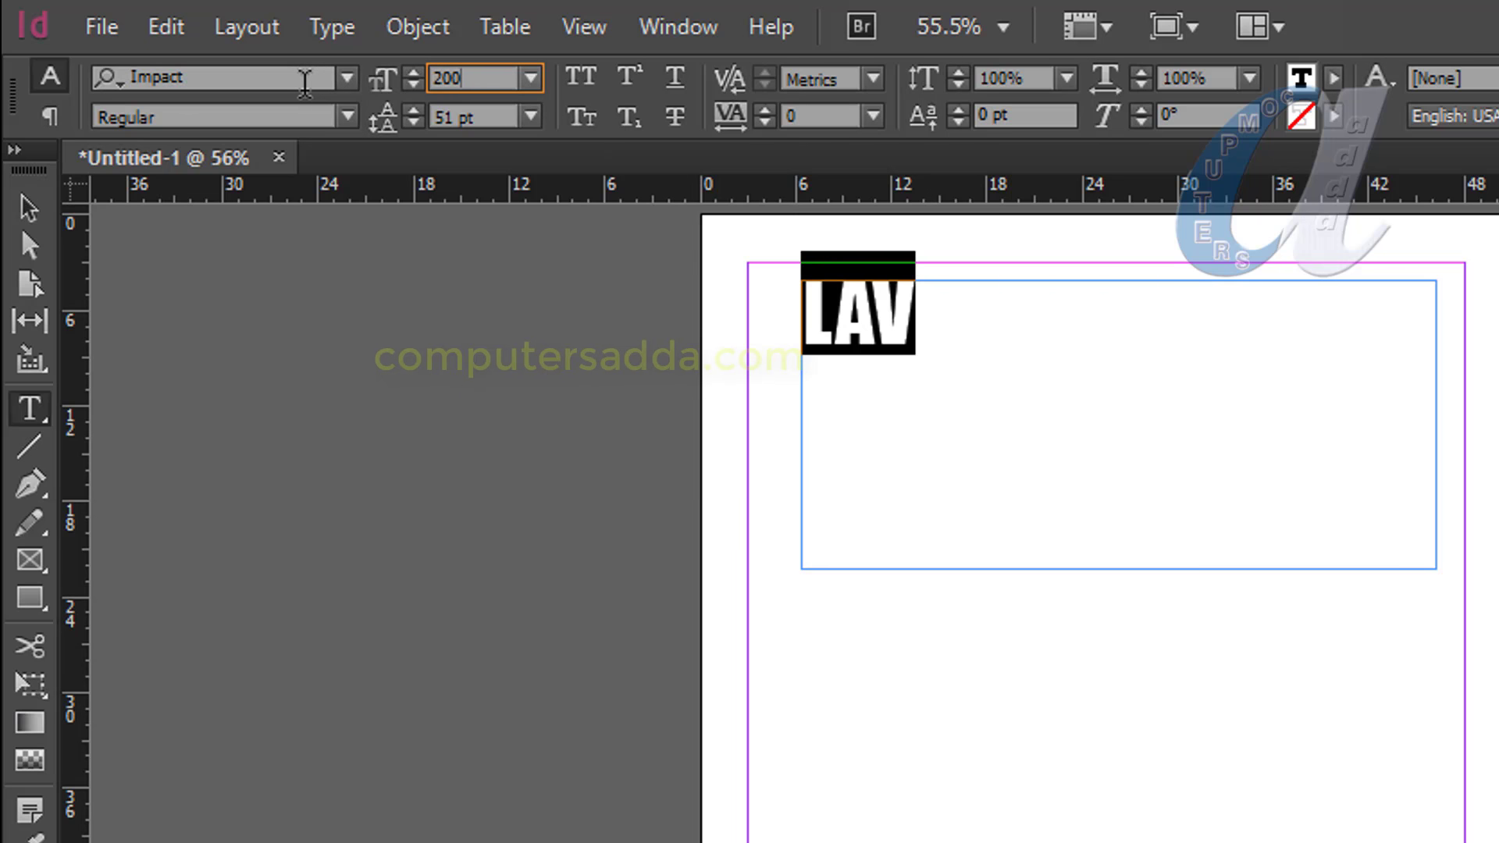
pyautogui.press('Return')
pyautogui.click(1224, 380)
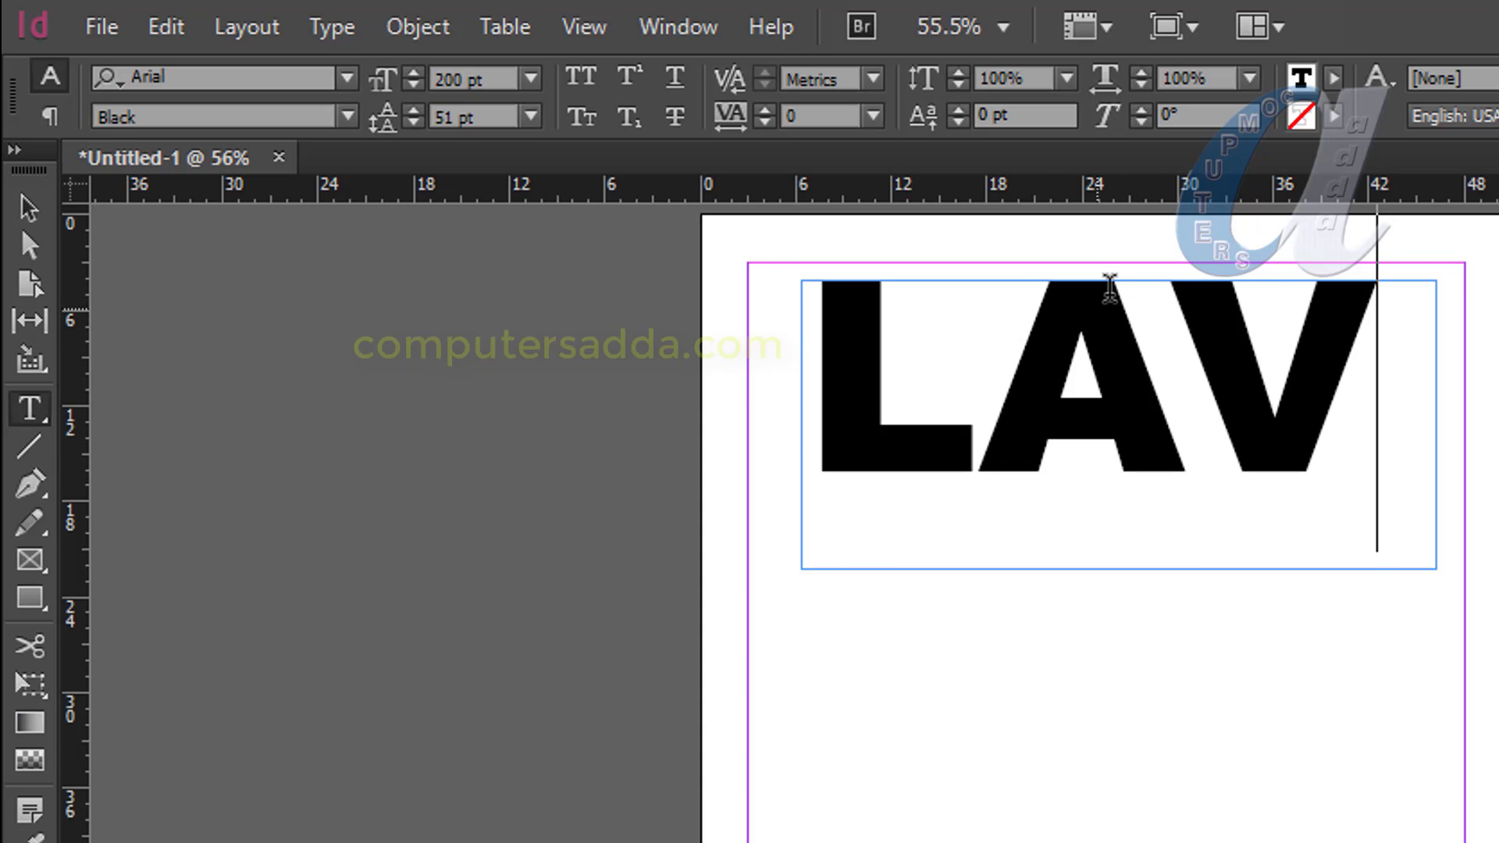
# Tighten the kerning between the letters "A" and "V" to -100 and select the kerning value for editing.
pyautogui.click(1183, 374)
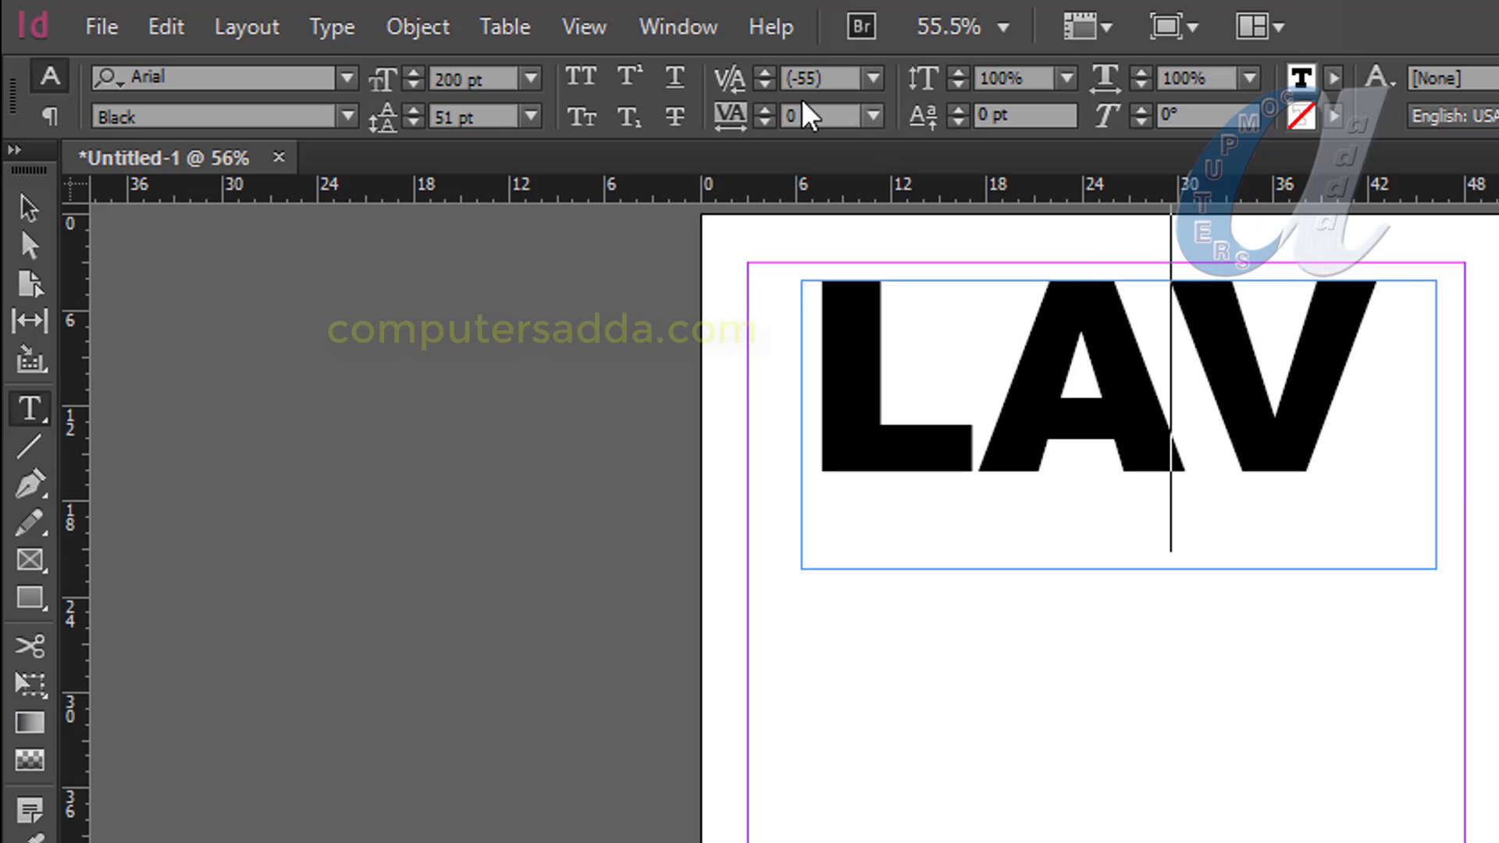
pyautogui.click(871, 78)
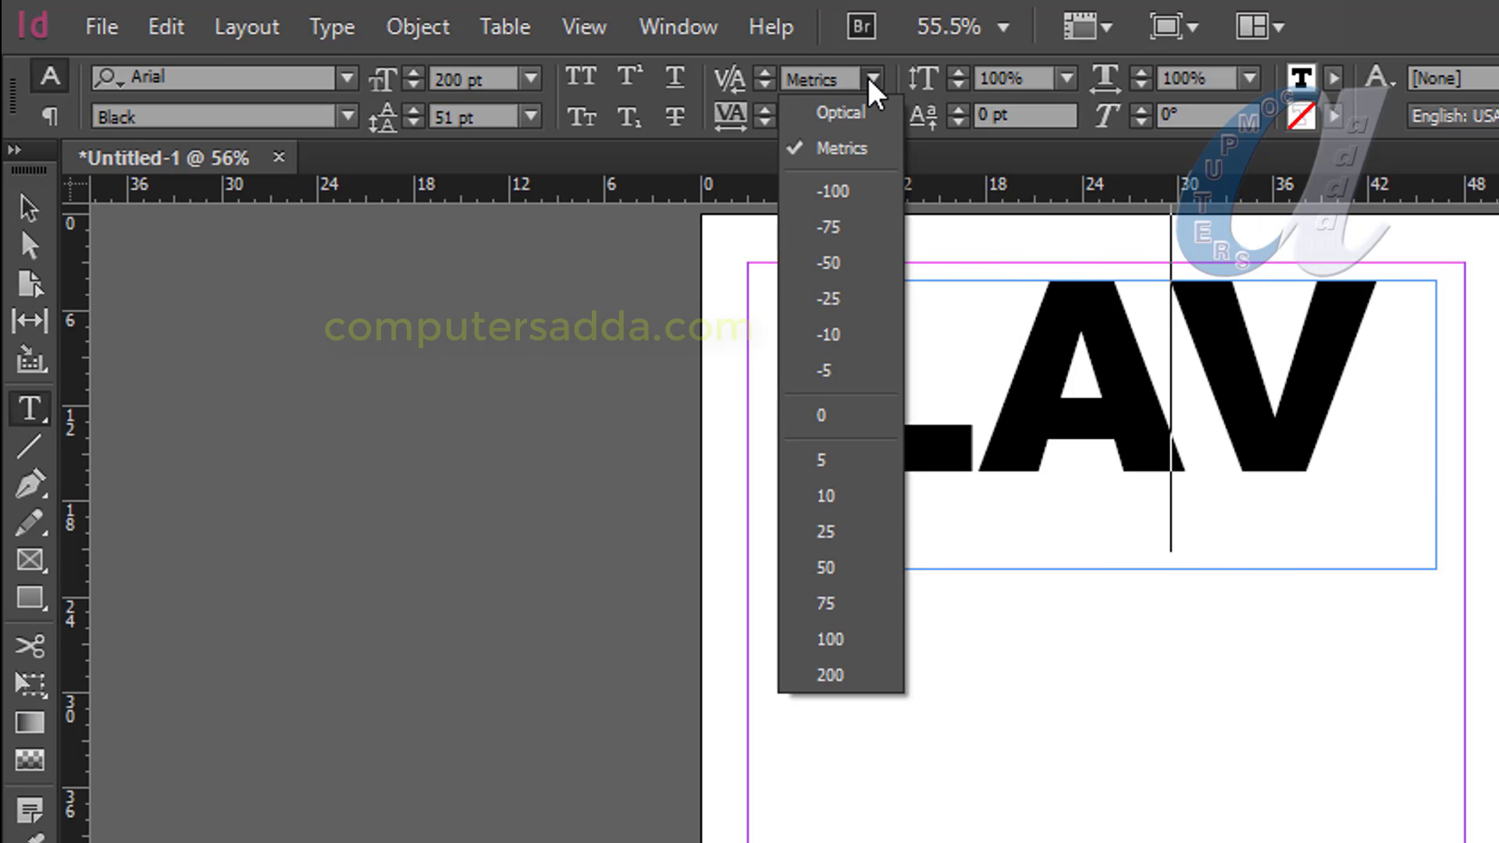
pyautogui.click(854, 190)
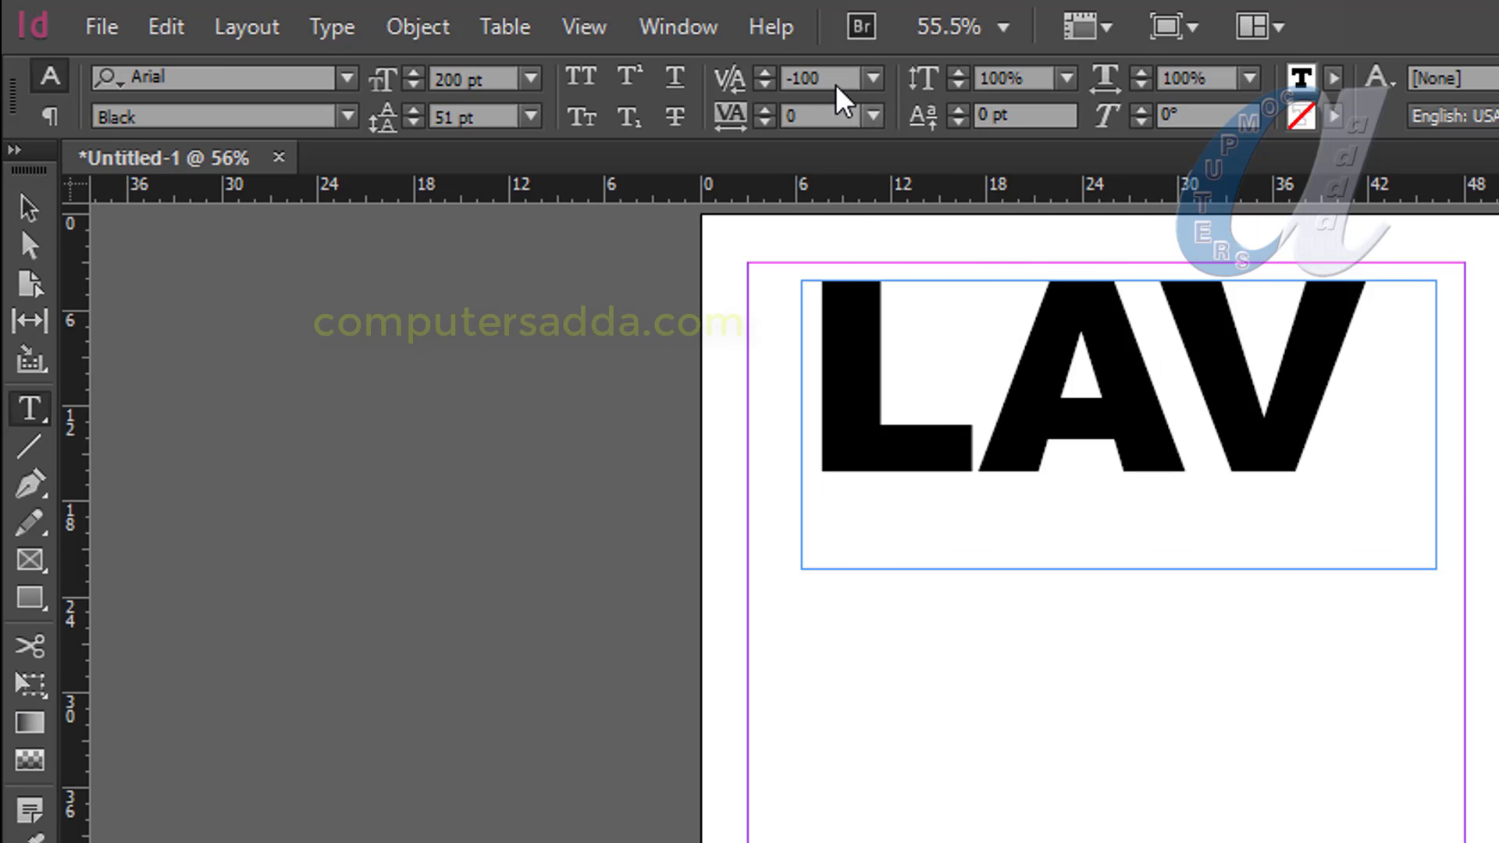
pyautogui.click(728, 78)
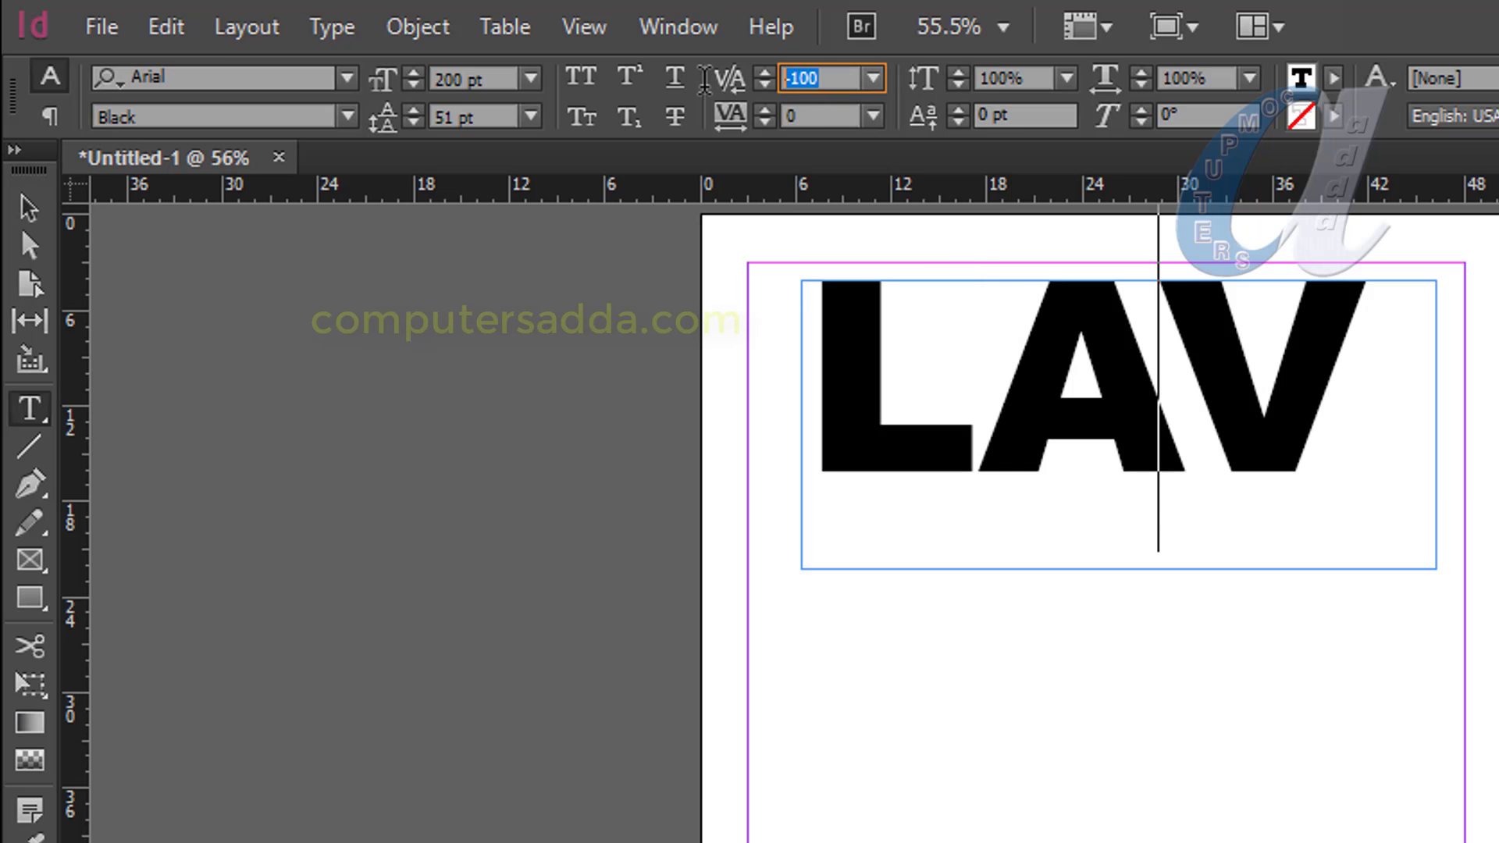
# Tighten the kerning between "A" and "V" in "LAV" to -200, and further to -230.
pyautogui.write('-200')
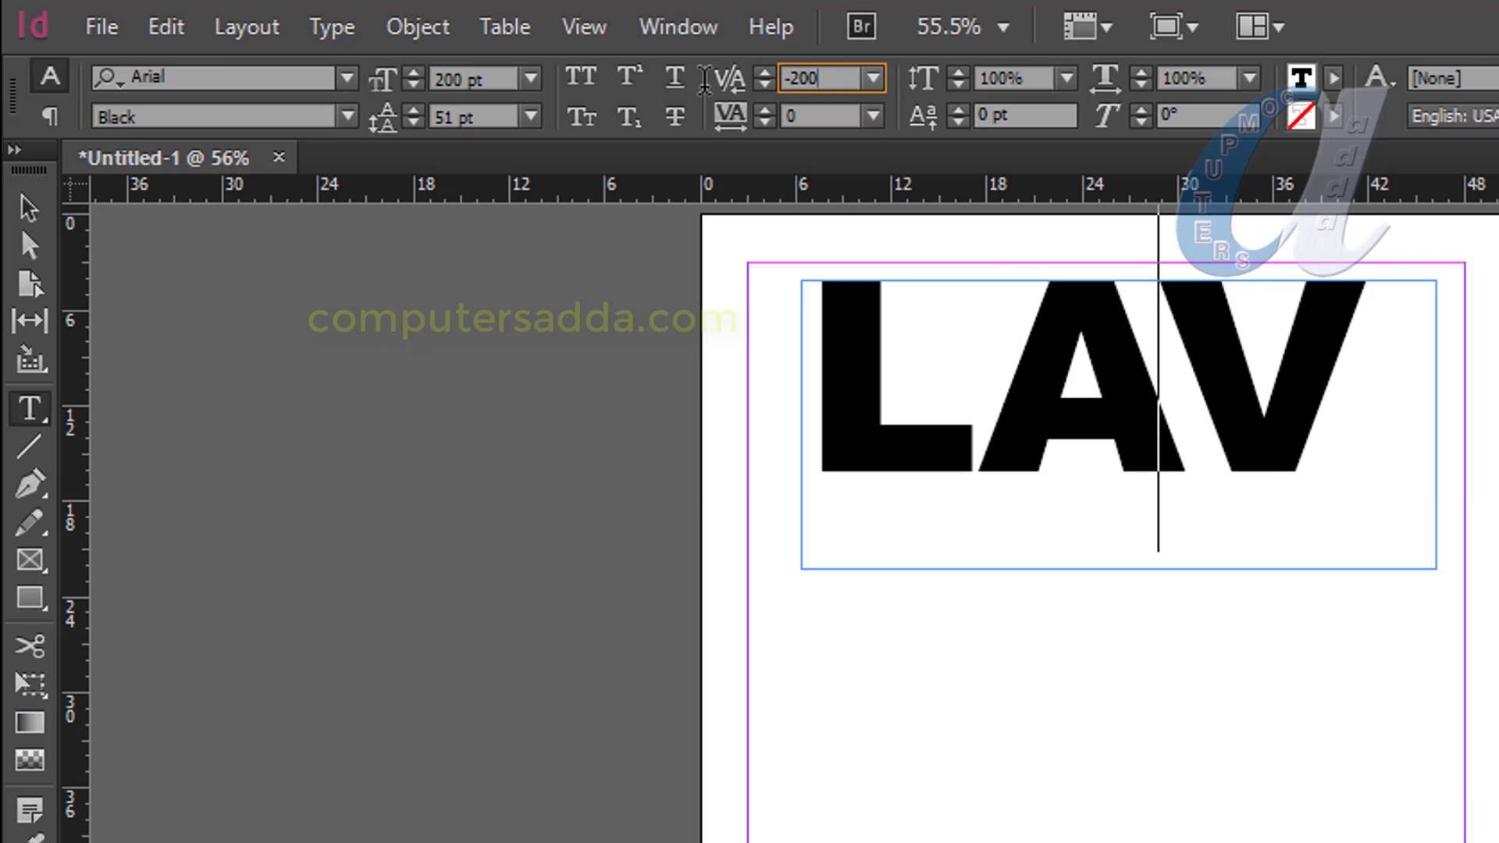
pyautogui.press('Return')
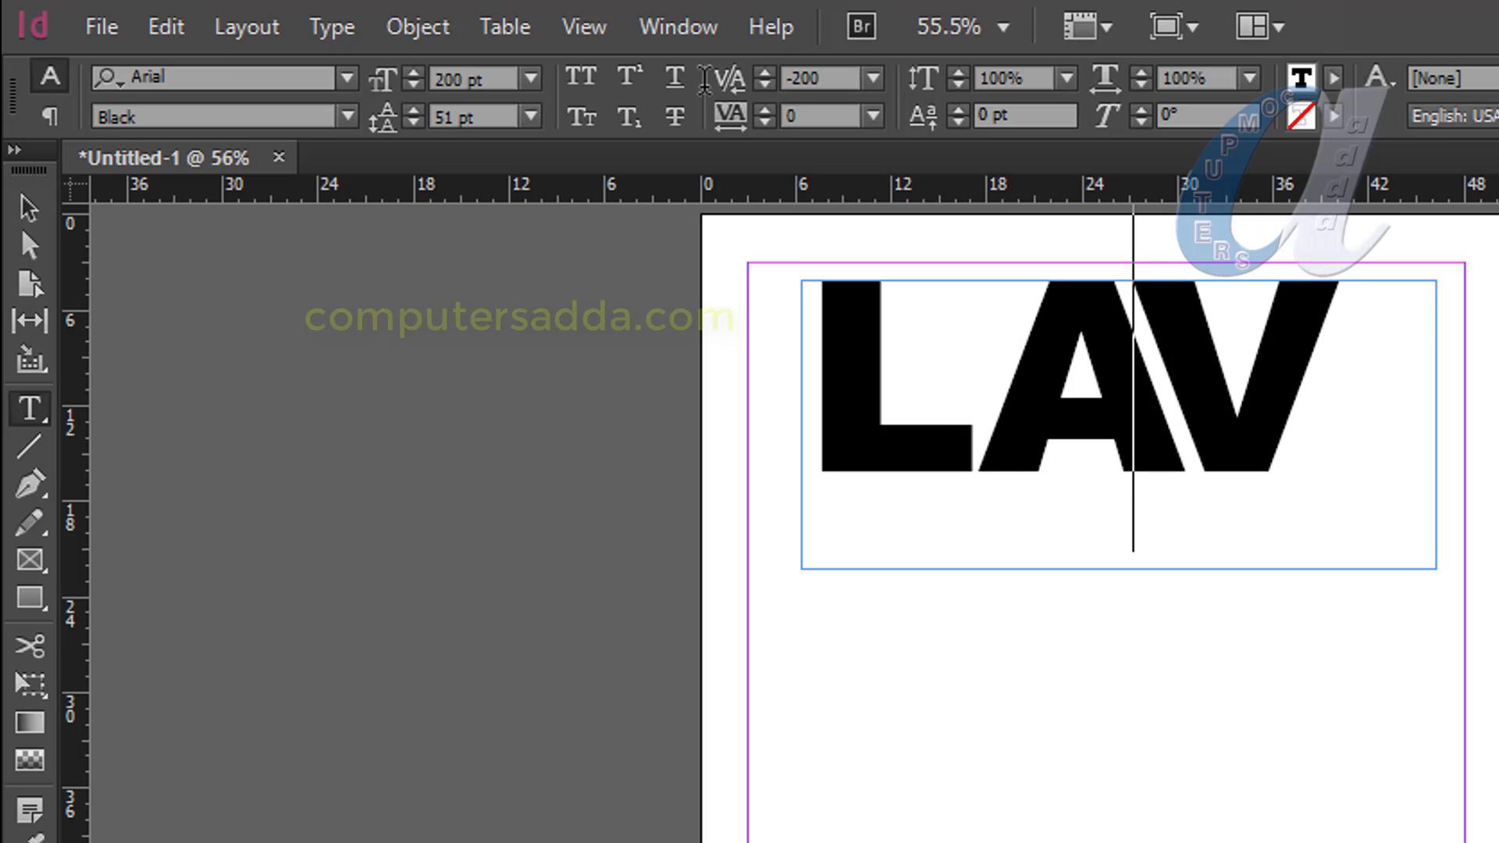
pyautogui.click(836, 86)
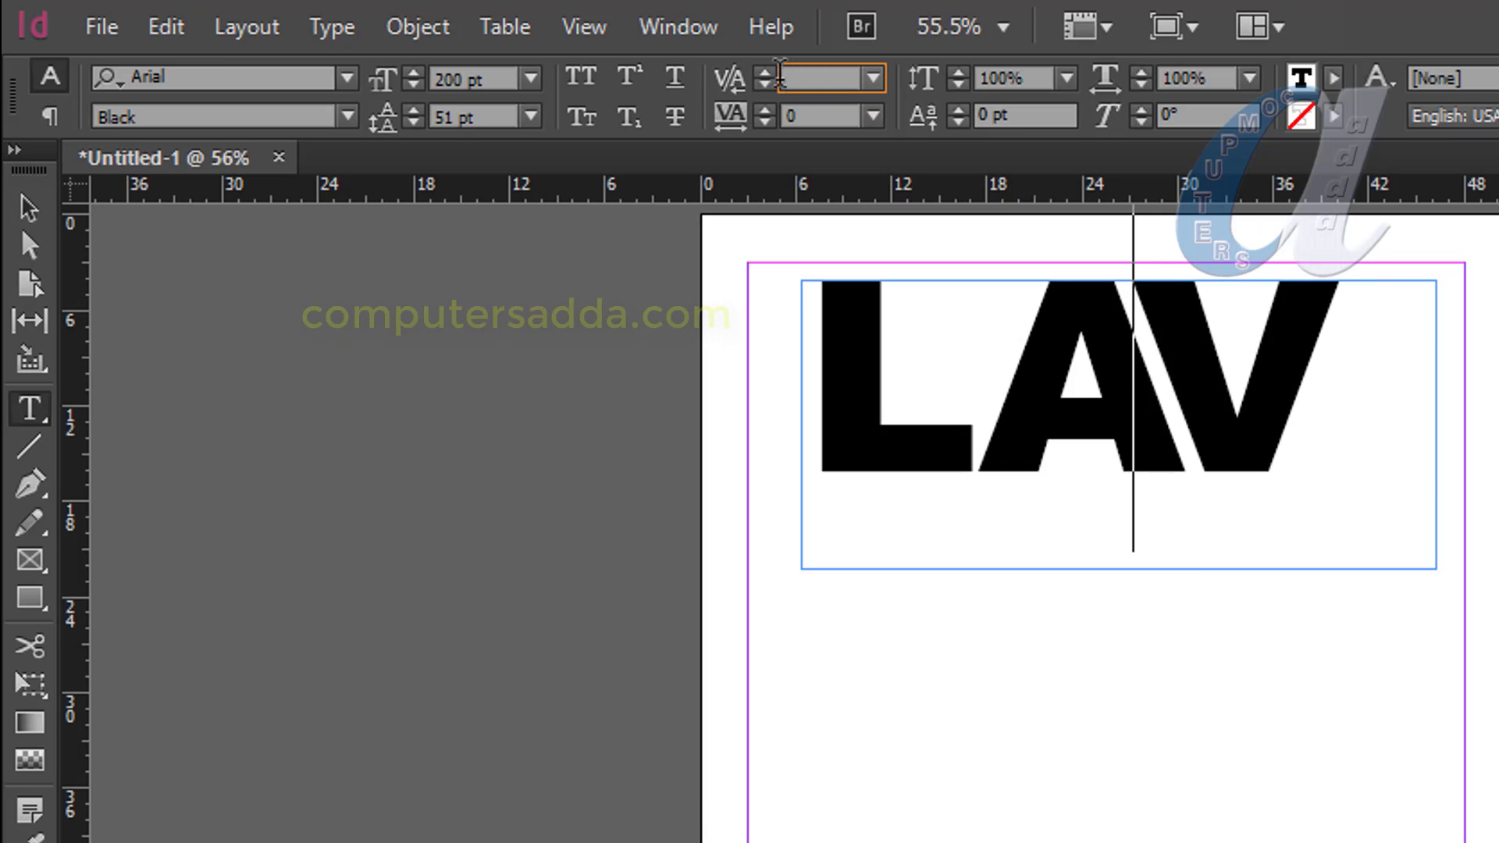
pyautogui.write('-230')
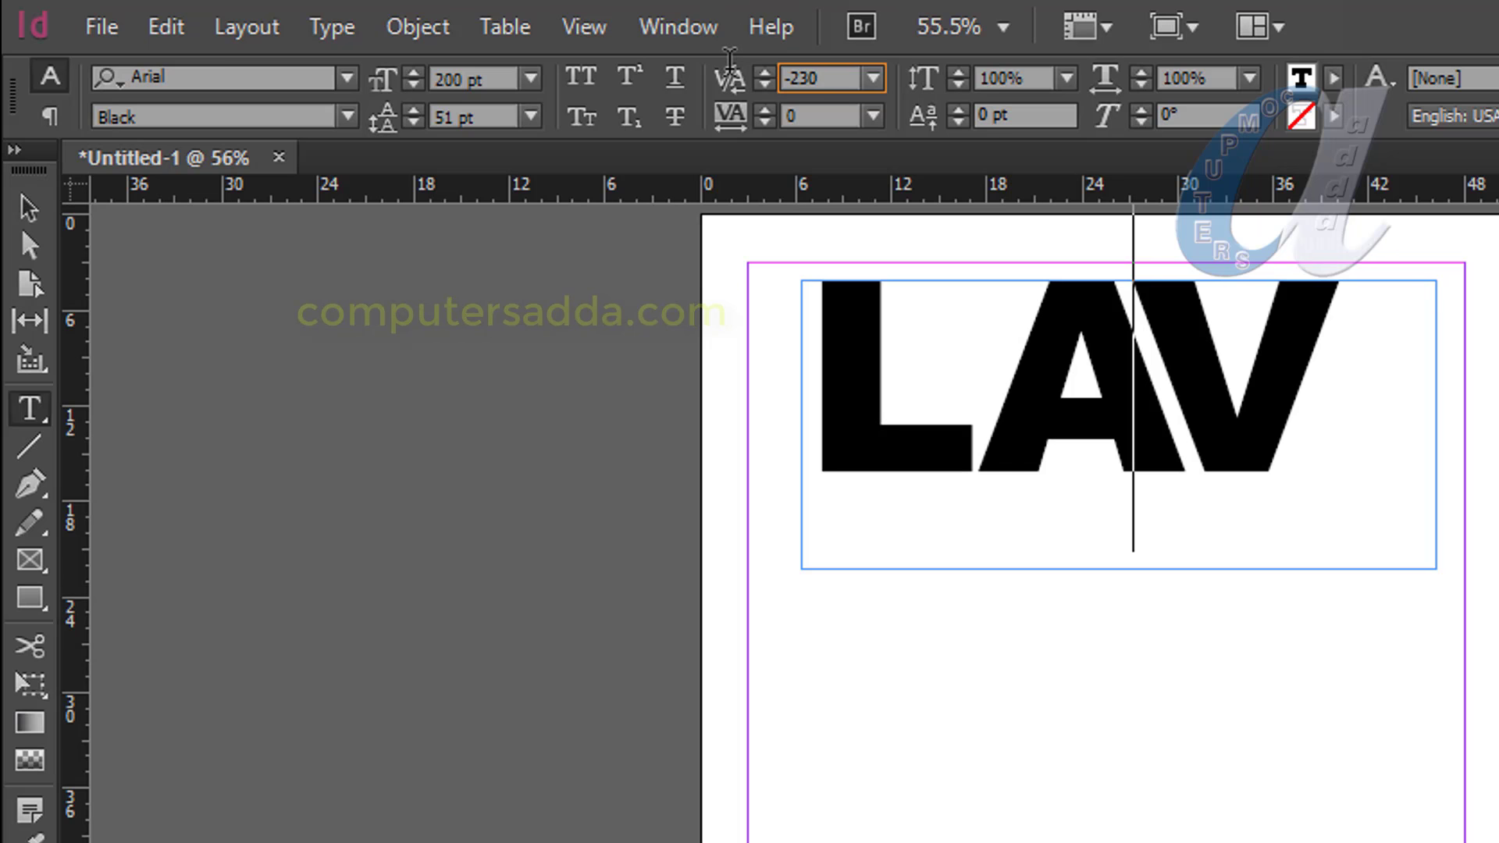
pyautogui.press('Return')
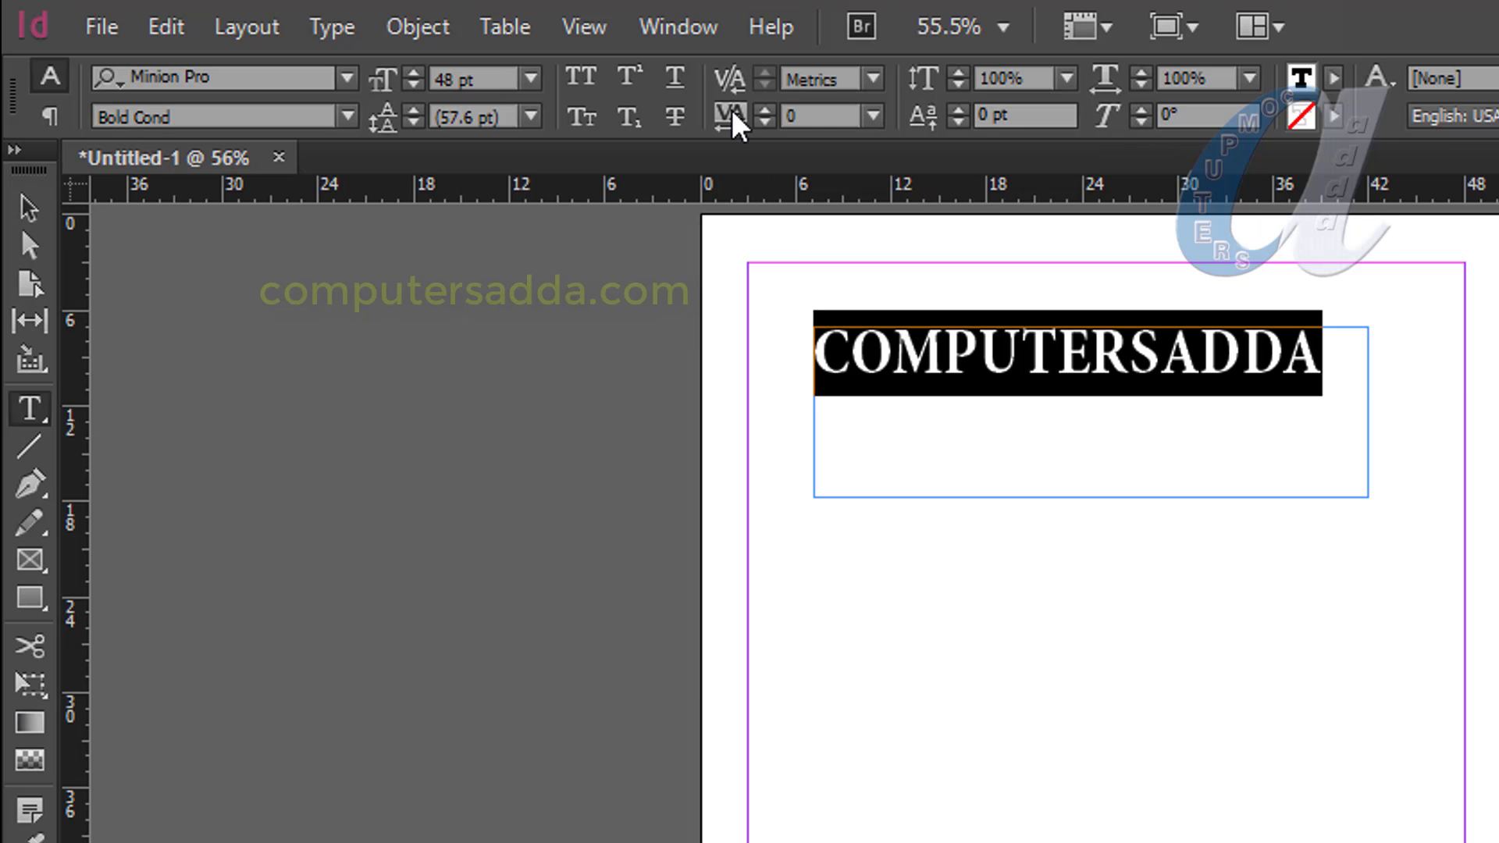
# Select the whole word "COMPUTERSADDA" and increase its tracking to 110.
pyautogui.click(1336, 354)
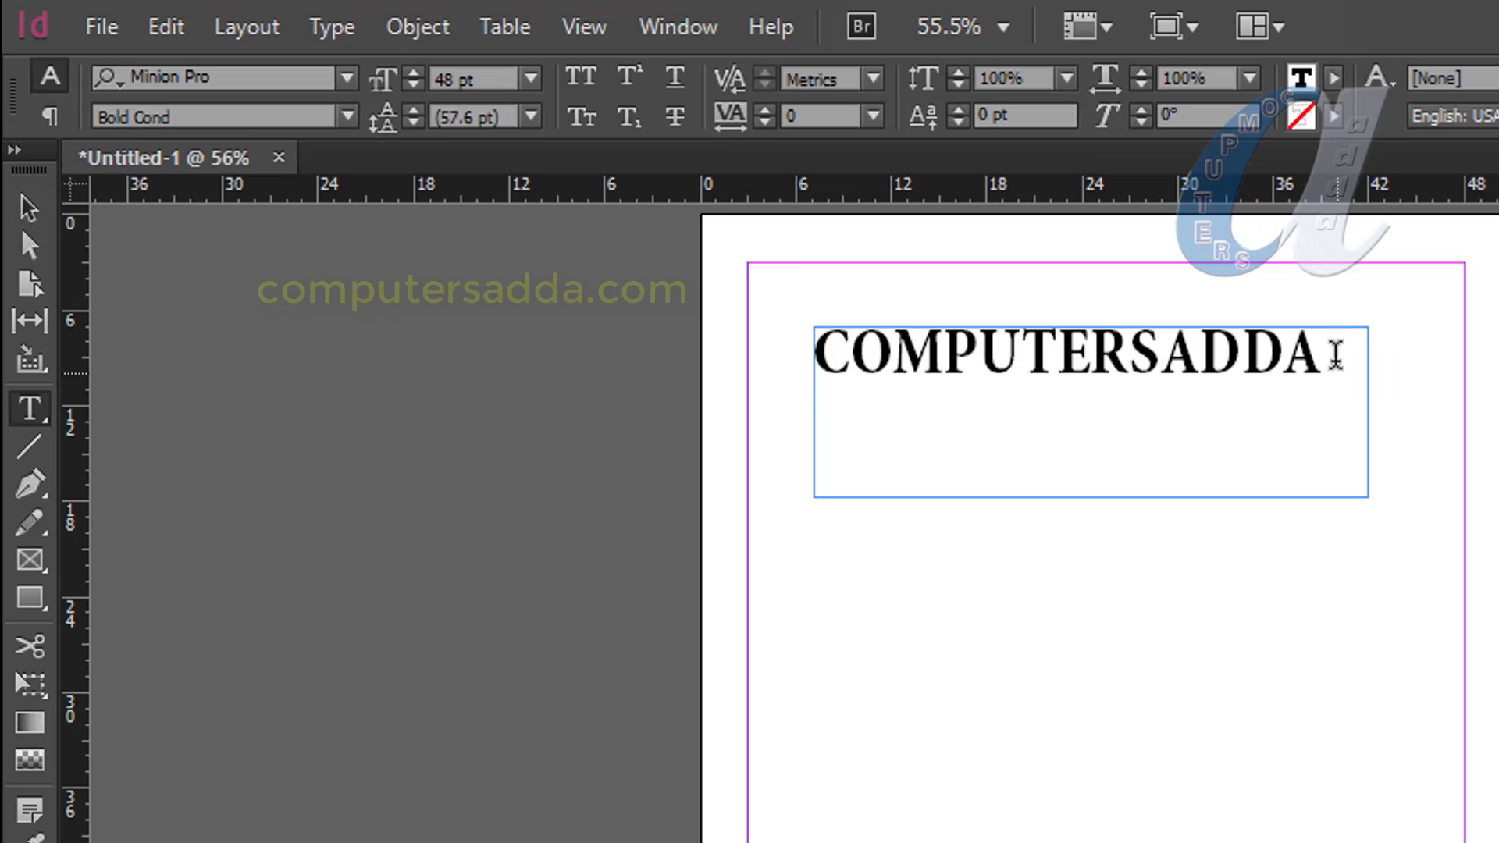
pyautogui.moveTo(1336, 354); pyautogui.dragTo(744, 355)
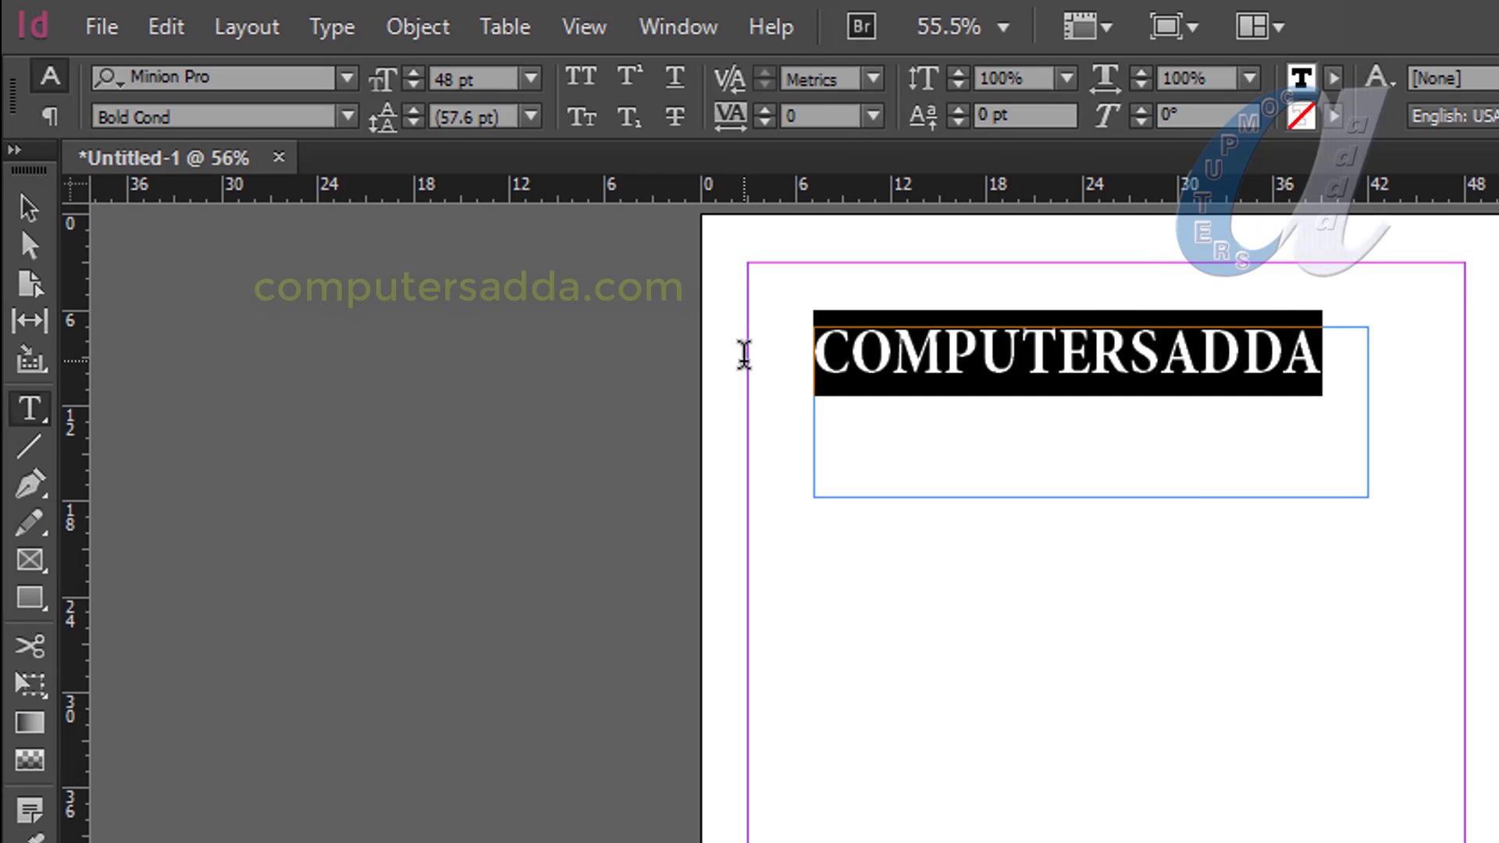
pyautogui.click(765, 109)
pyautogui.click(765, 110)
pyautogui.click(765, 109)
pyautogui.click(765, 110)
pyautogui.click(765, 110)
pyautogui.click(765, 110)
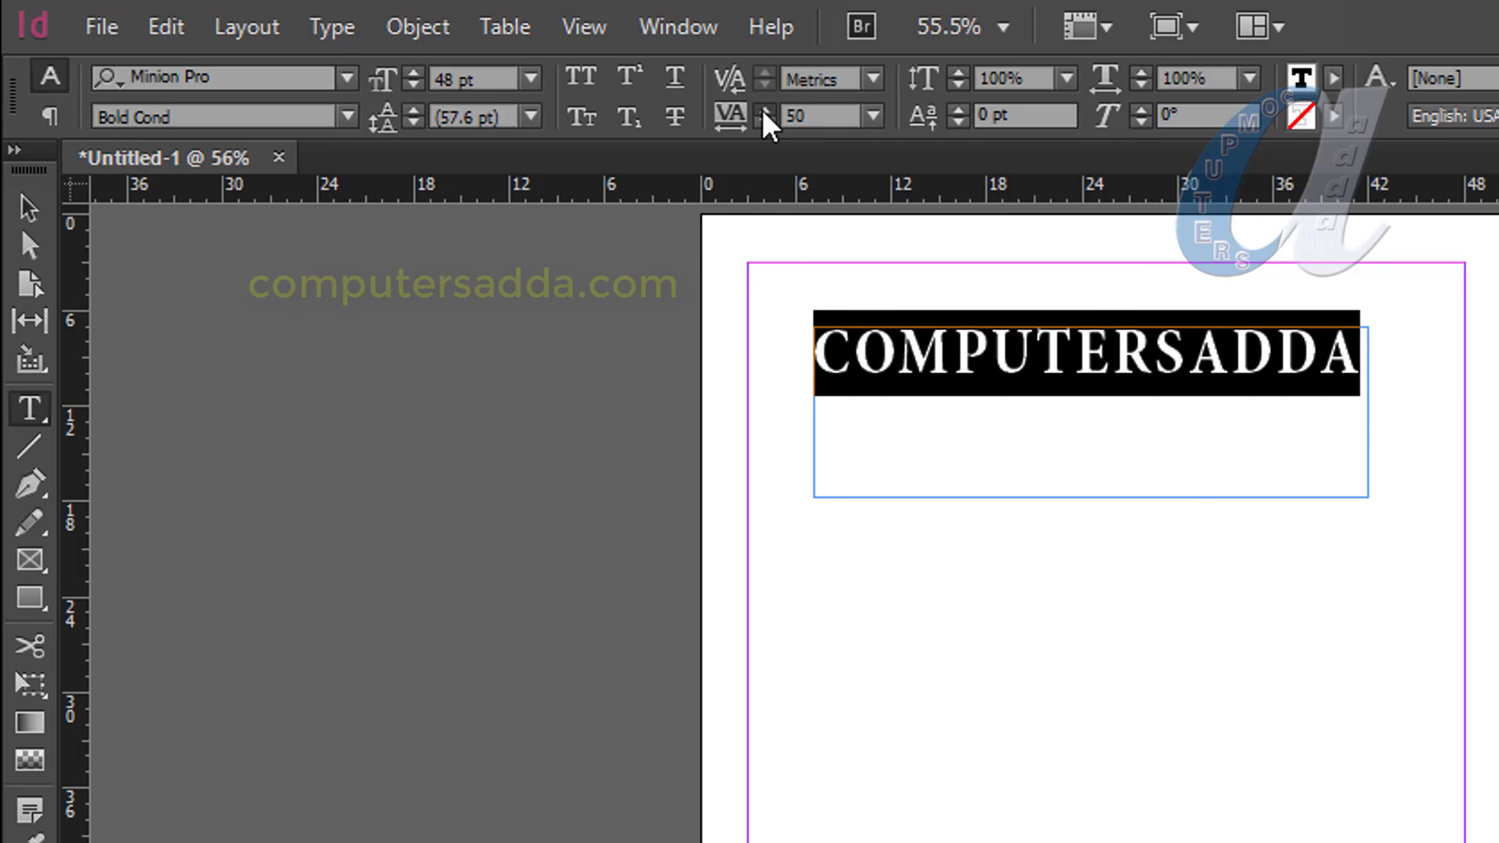
pyautogui.click(765, 109)
pyautogui.click(765, 109)
pyautogui.click(765, 110)
pyautogui.click(764, 110)
pyautogui.click(764, 110)
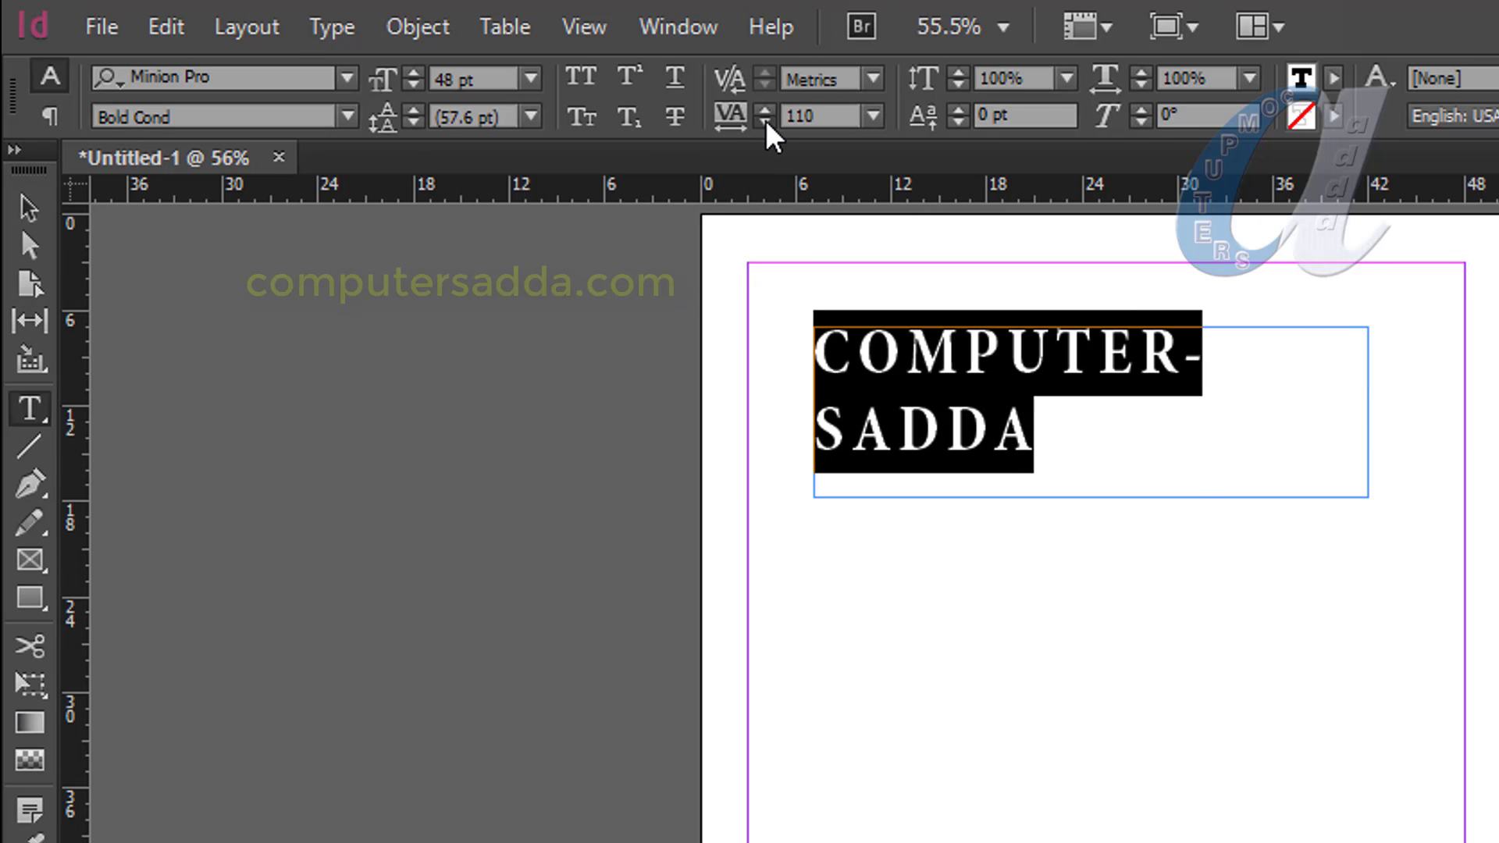
# Reduce the tracking of "COMPUTERSADDA" to 30.
pyautogui.click(765, 120)
pyautogui.click(764, 120)
pyautogui.click(765, 119)
pyautogui.click(765, 120)
pyautogui.click(765, 119)
pyautogui.click(765, 120)
pyautogui.click(765, 119)
pyautogui.click(764, 120)
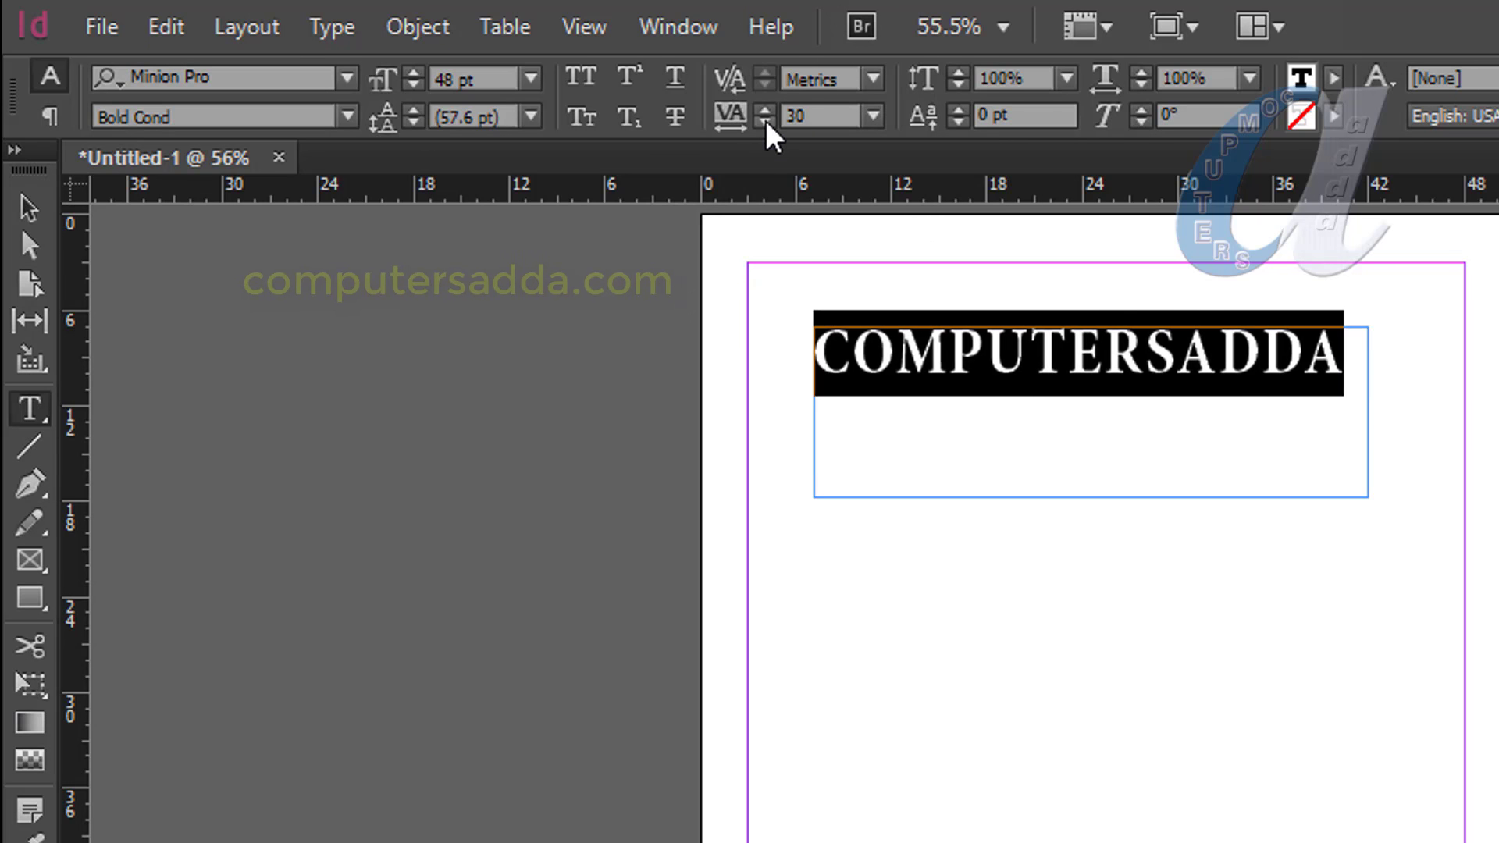
# Widen the text frame to the page's right margin and delete "ADDA" from the end of the word.
pyautogui.click(25, 212)
pyautogui.moveTo(1369, 412); pyautogui.dragTo(1465, 412)
pyautogui.doubleClick(1339, 353)
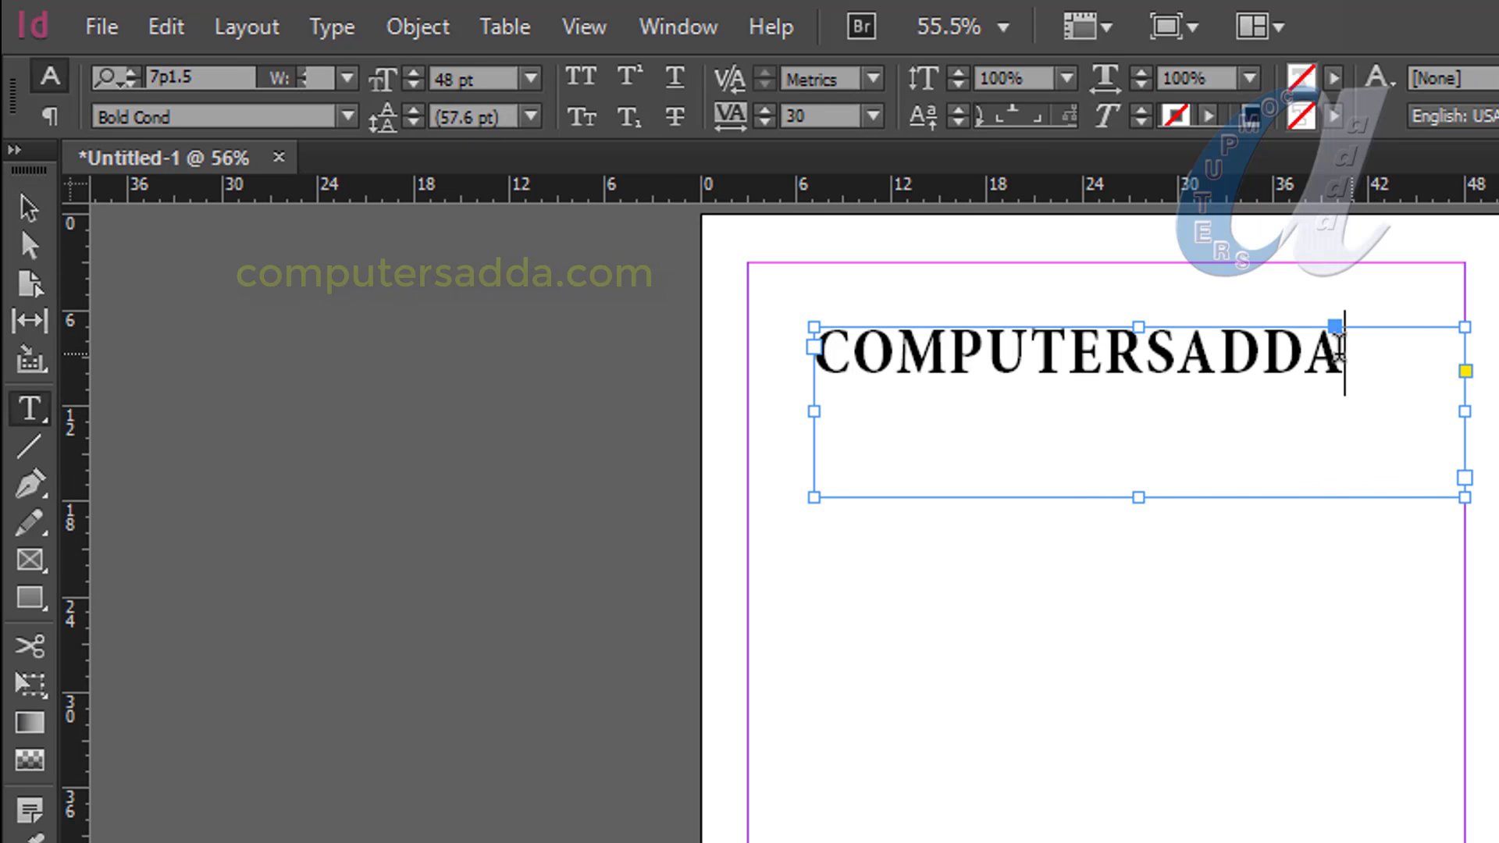
pyautogui.doubleClick(1340, 353)
pyautogui.moveTo(1192, 353); pyautogui.dragTo(1401, 353)
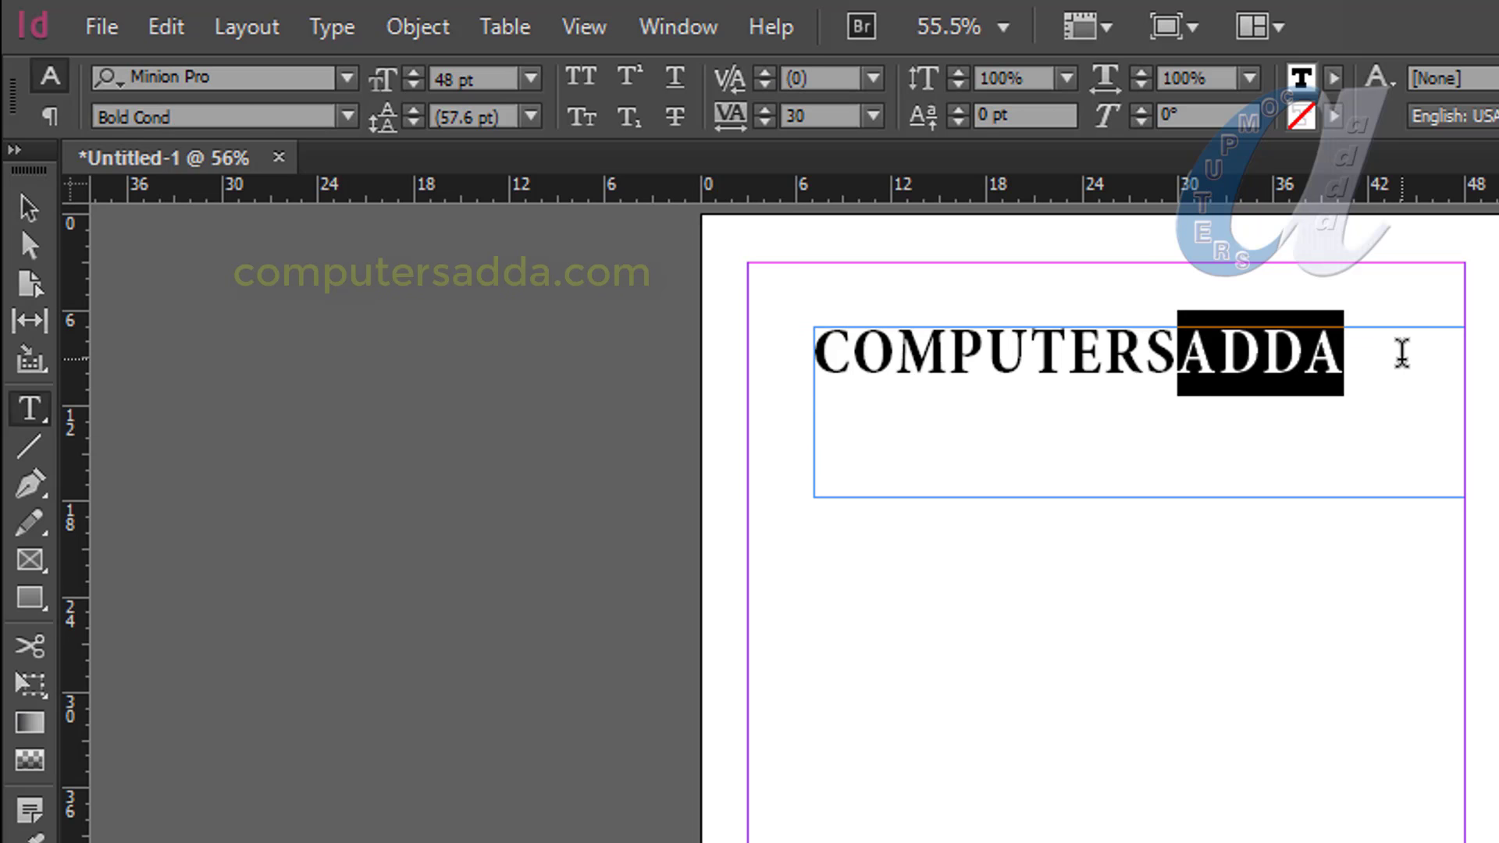
pyautogui.press('BackSpace')
# Select the word "COMPUTERS" and set its tracking to 100, and further to 200.
pyautogui.moveTo(1171, 359); pyautogui.dragTo(819, 254)
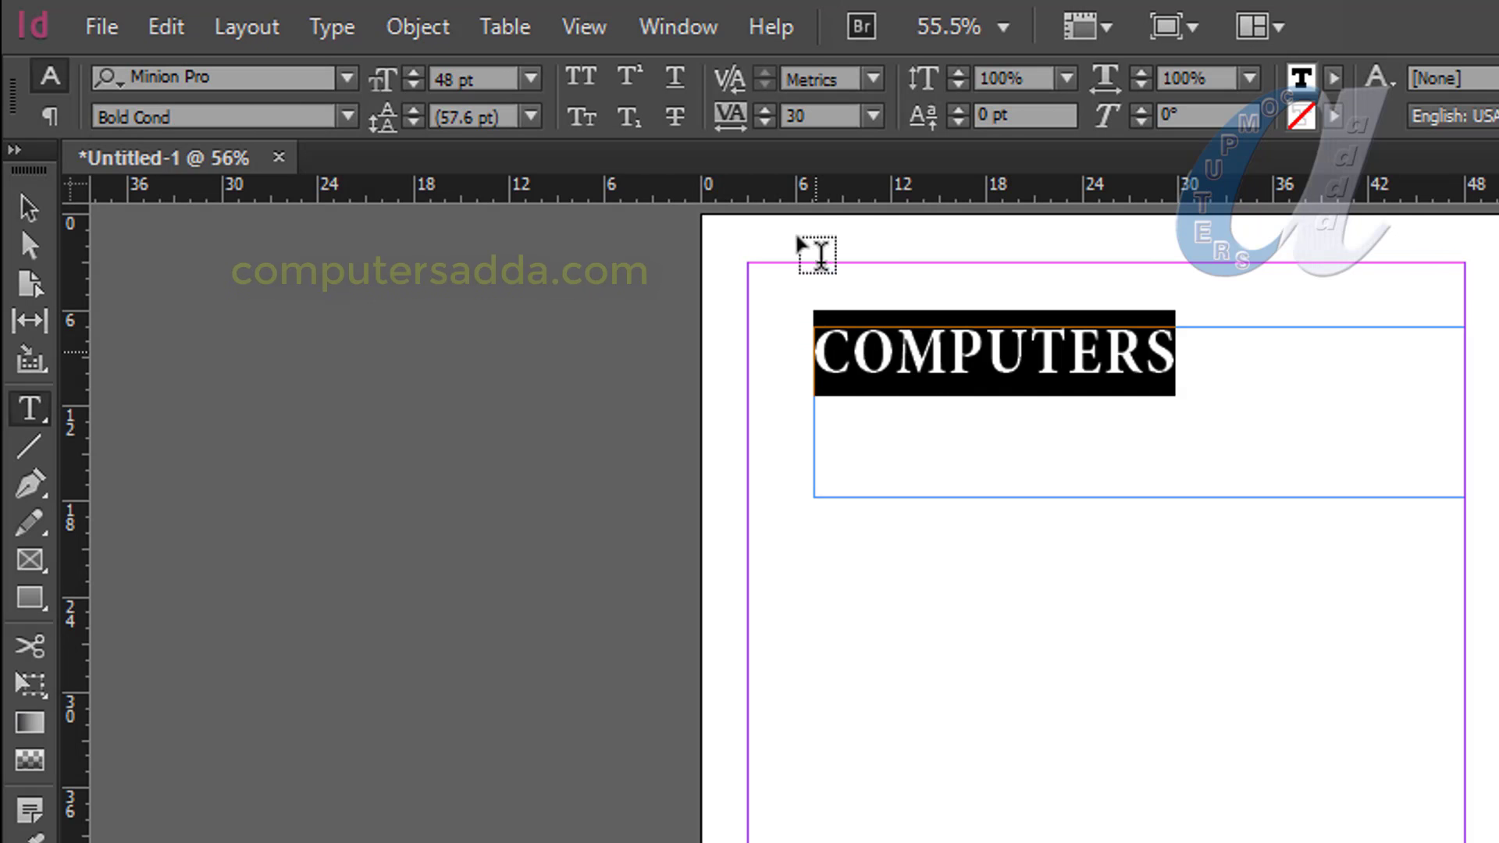
pyautogui.click(873, 116)
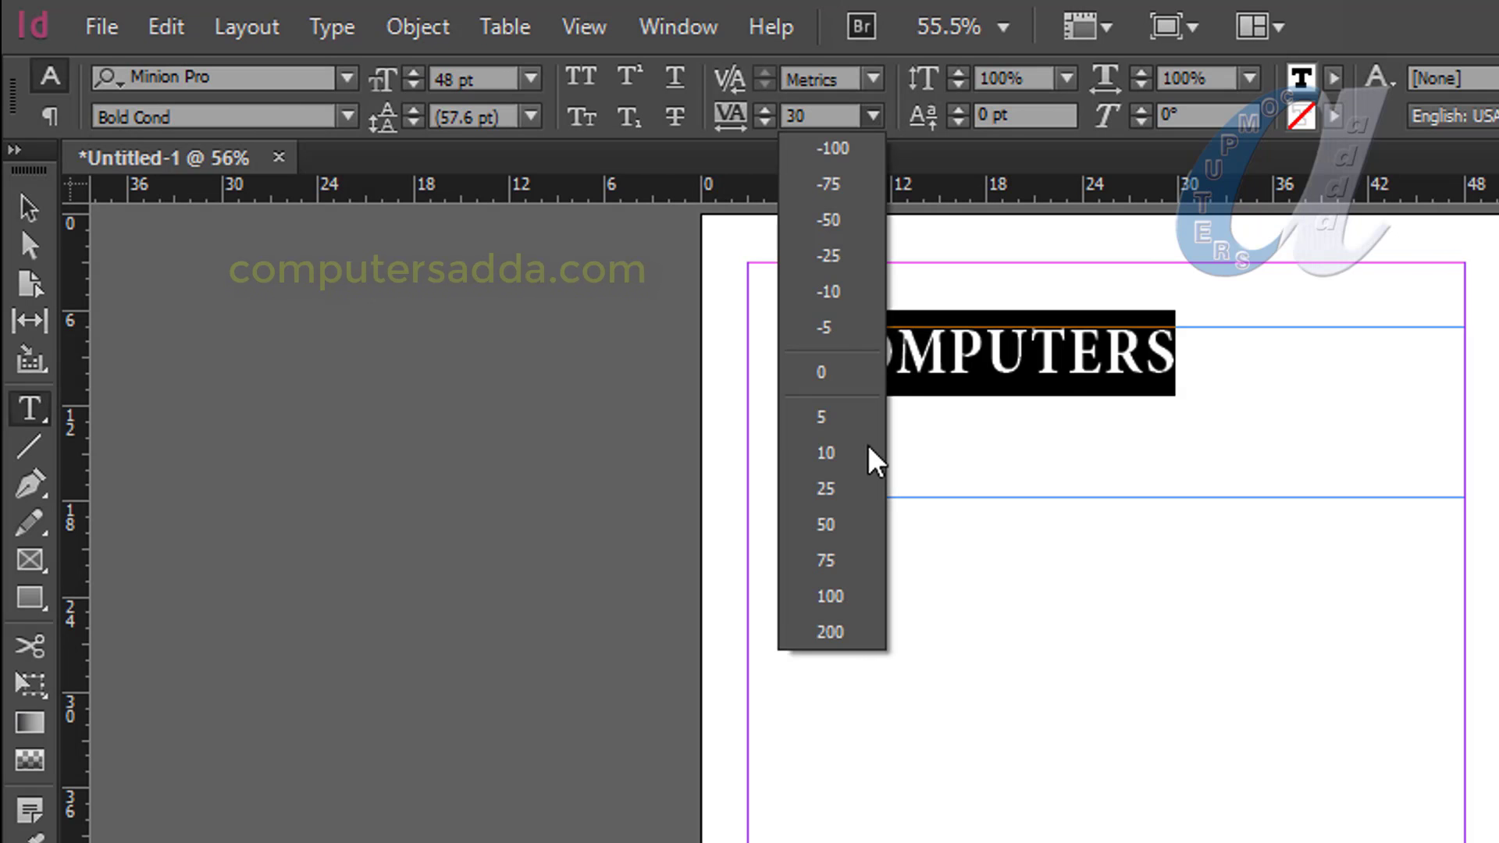
pyautogui.click(846, 594)
pyautogui.click(872, 115)
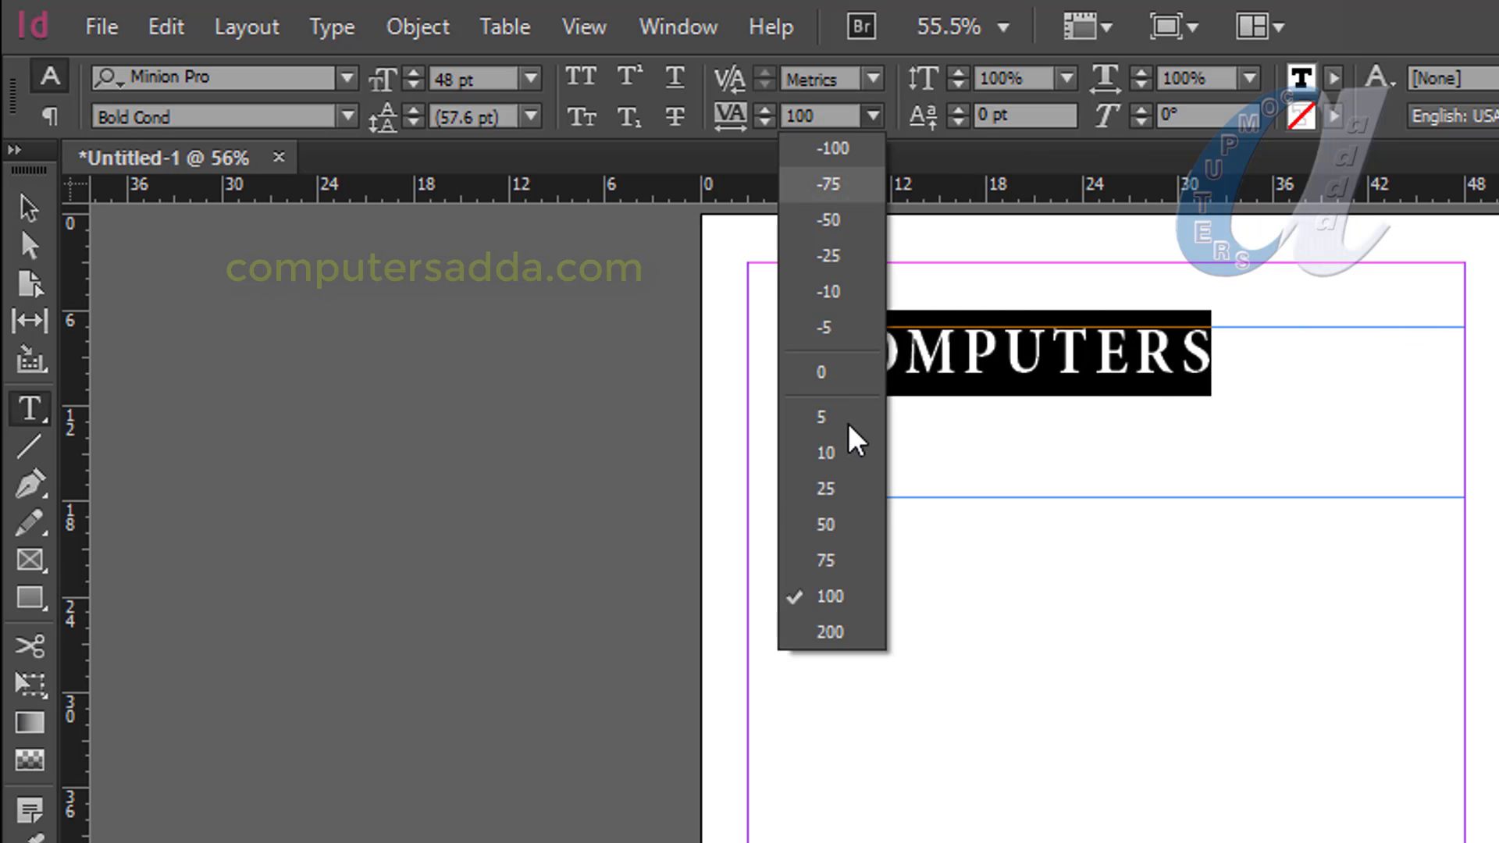
pyautogui.click(842, 629)
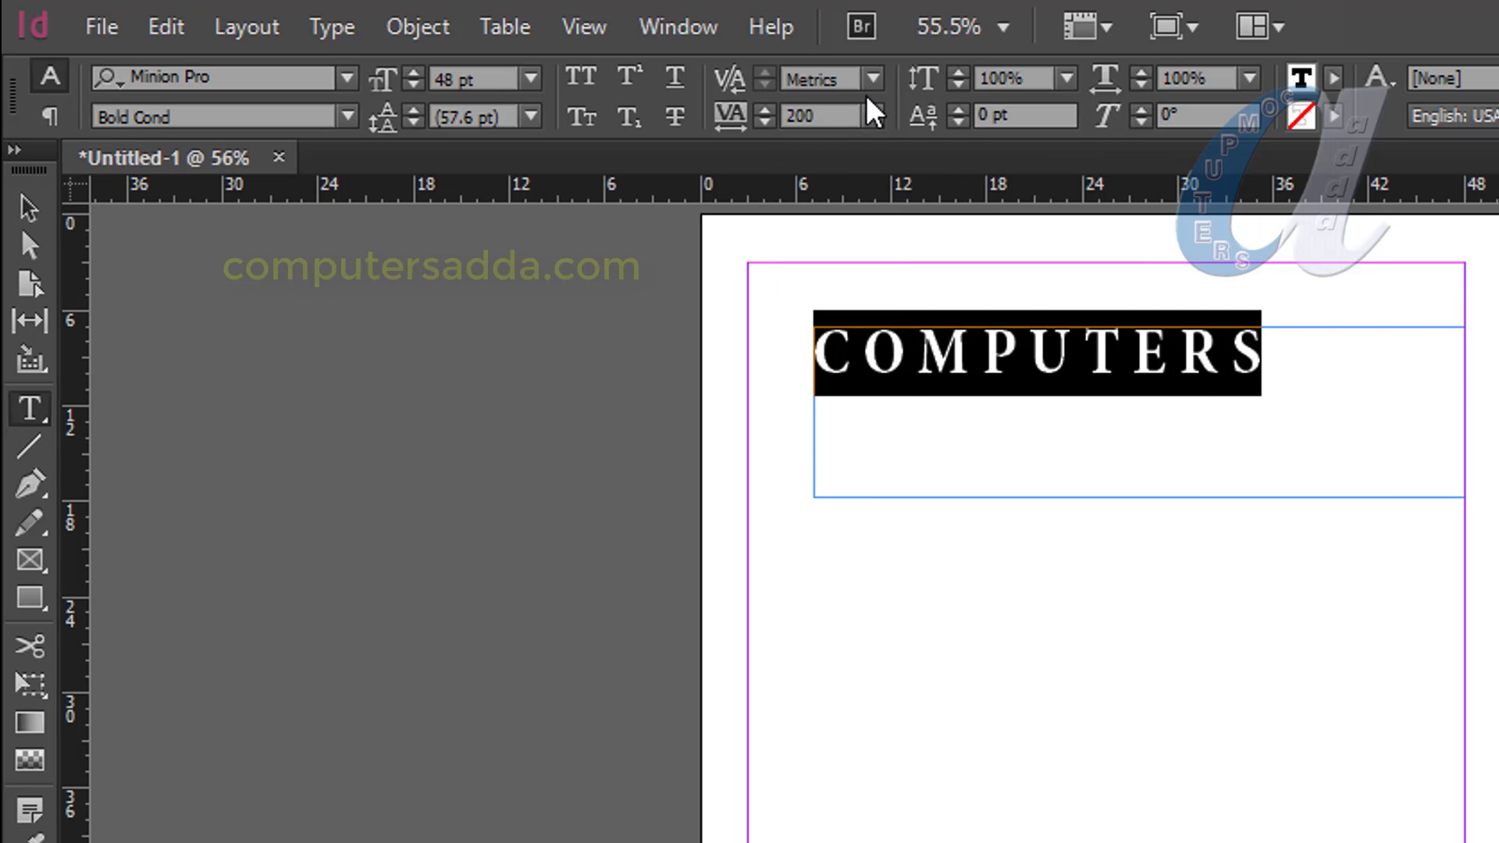
# Tighten the tracking of "COMPUTERS" to -100 and reset it to 0.
pyautogui.click(868, 116)
pyautogui.click(844, 149)
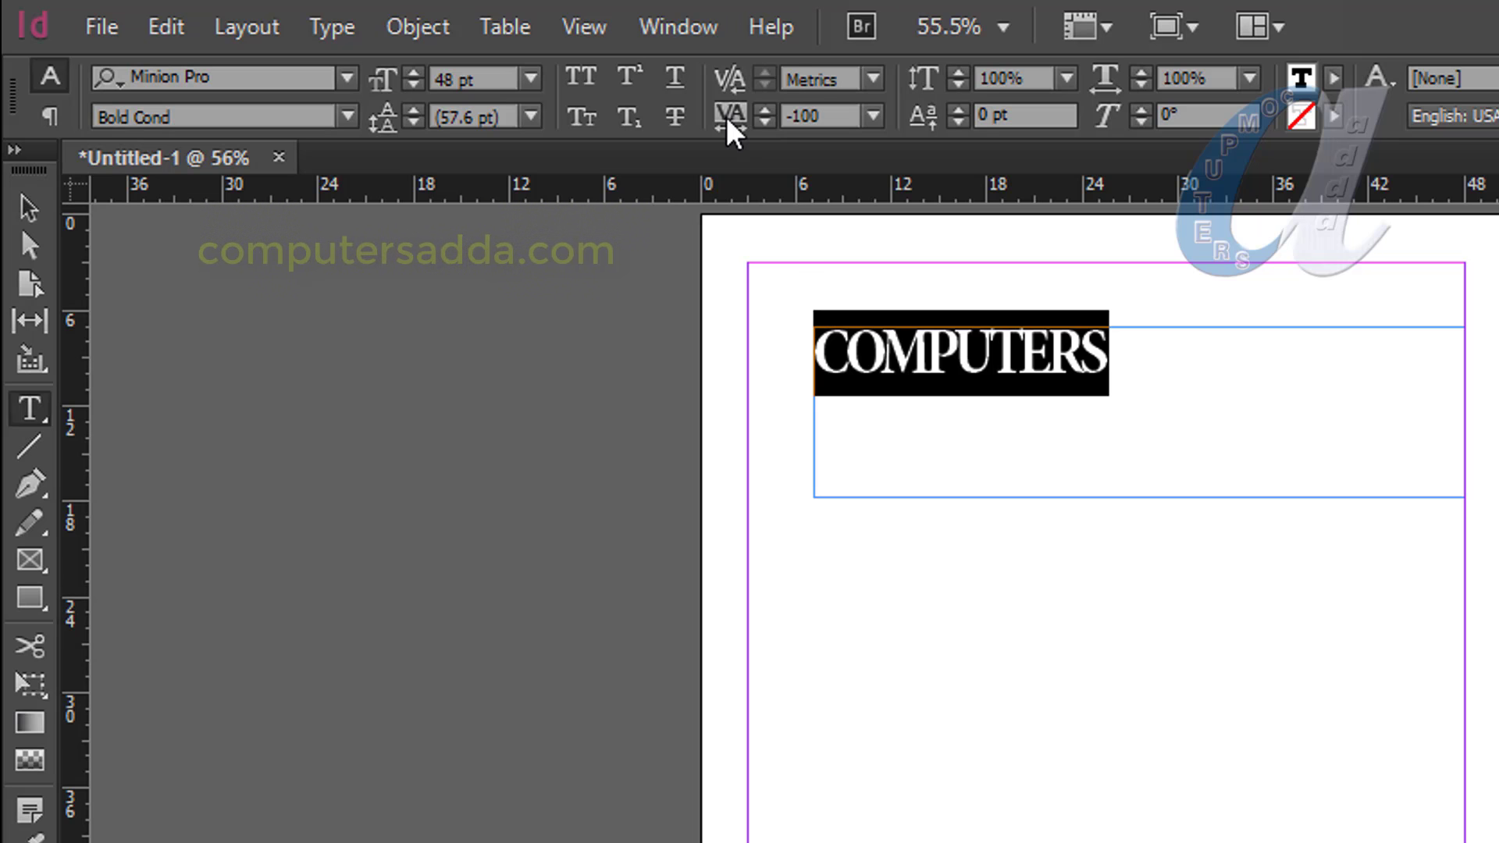
pyautogui.click(871, 116)
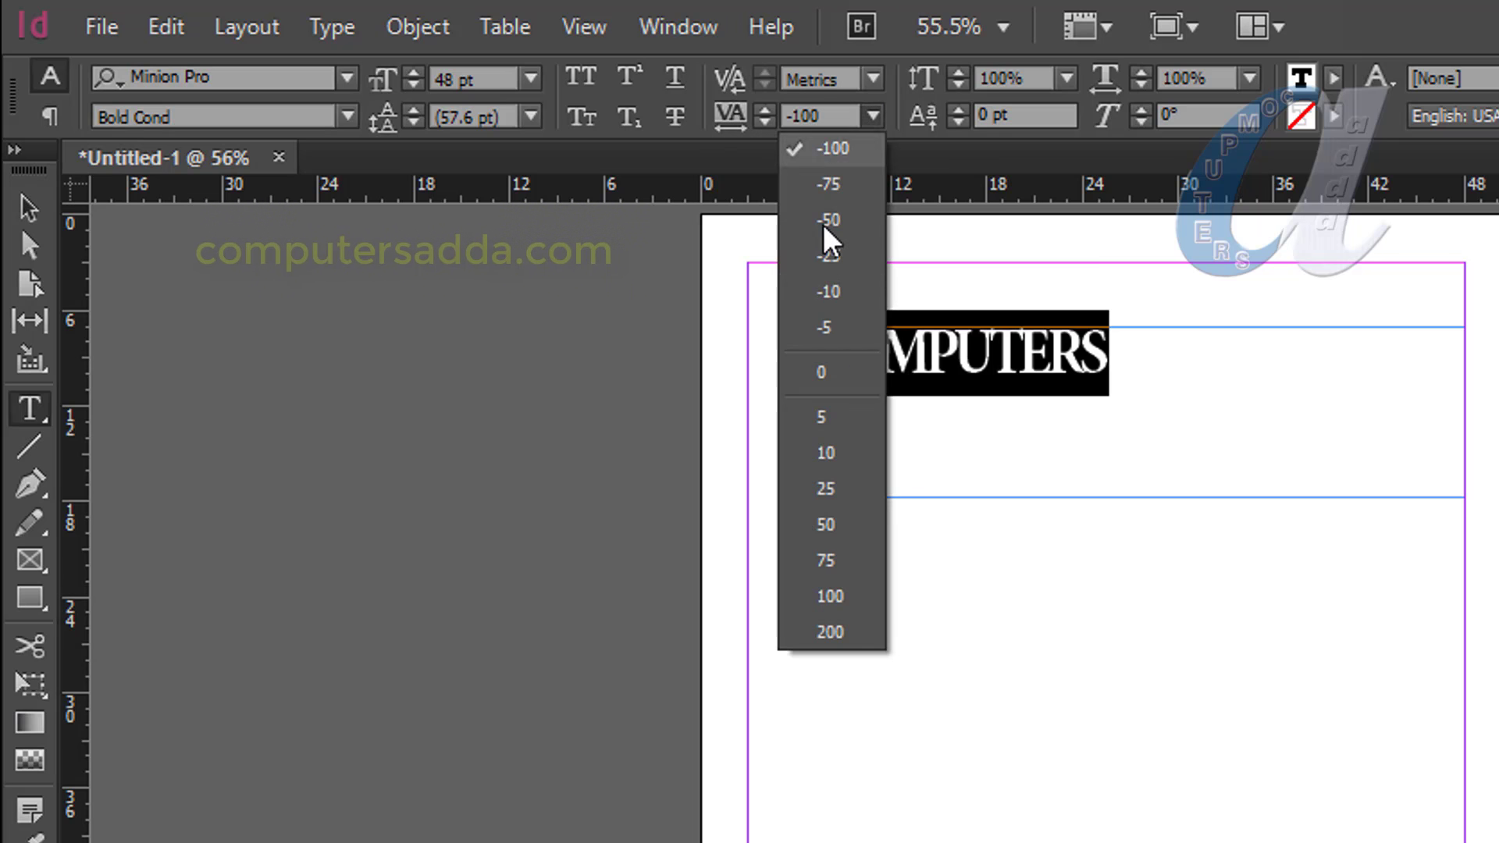
pyautogui.click(835, 367)
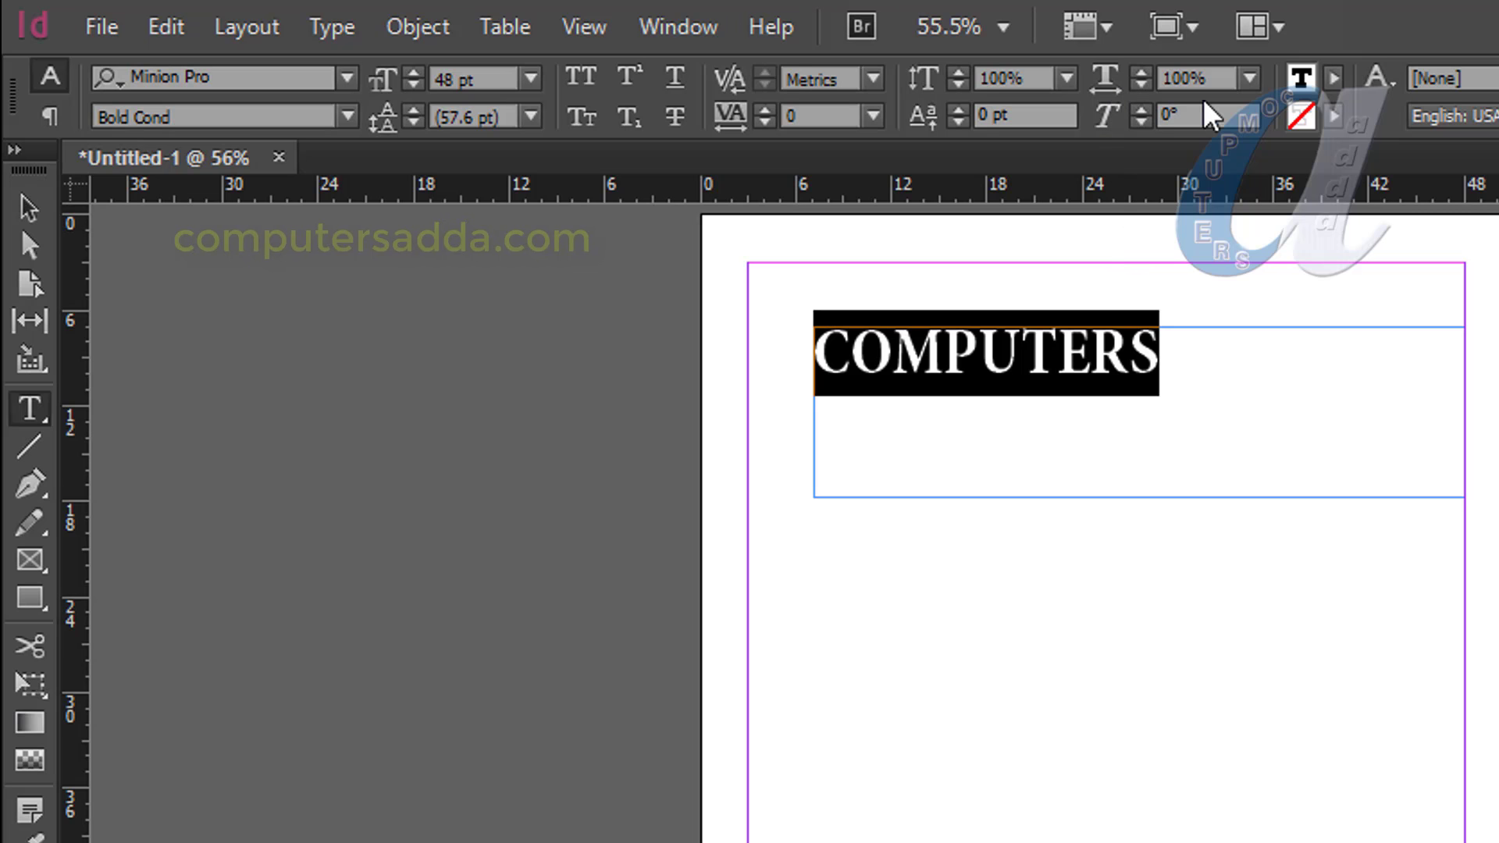
# Stretch "COMPUTERS" to a horizontal scale of 200% and reduce the scale to 150%.
pyautogui.click(1252, 75)
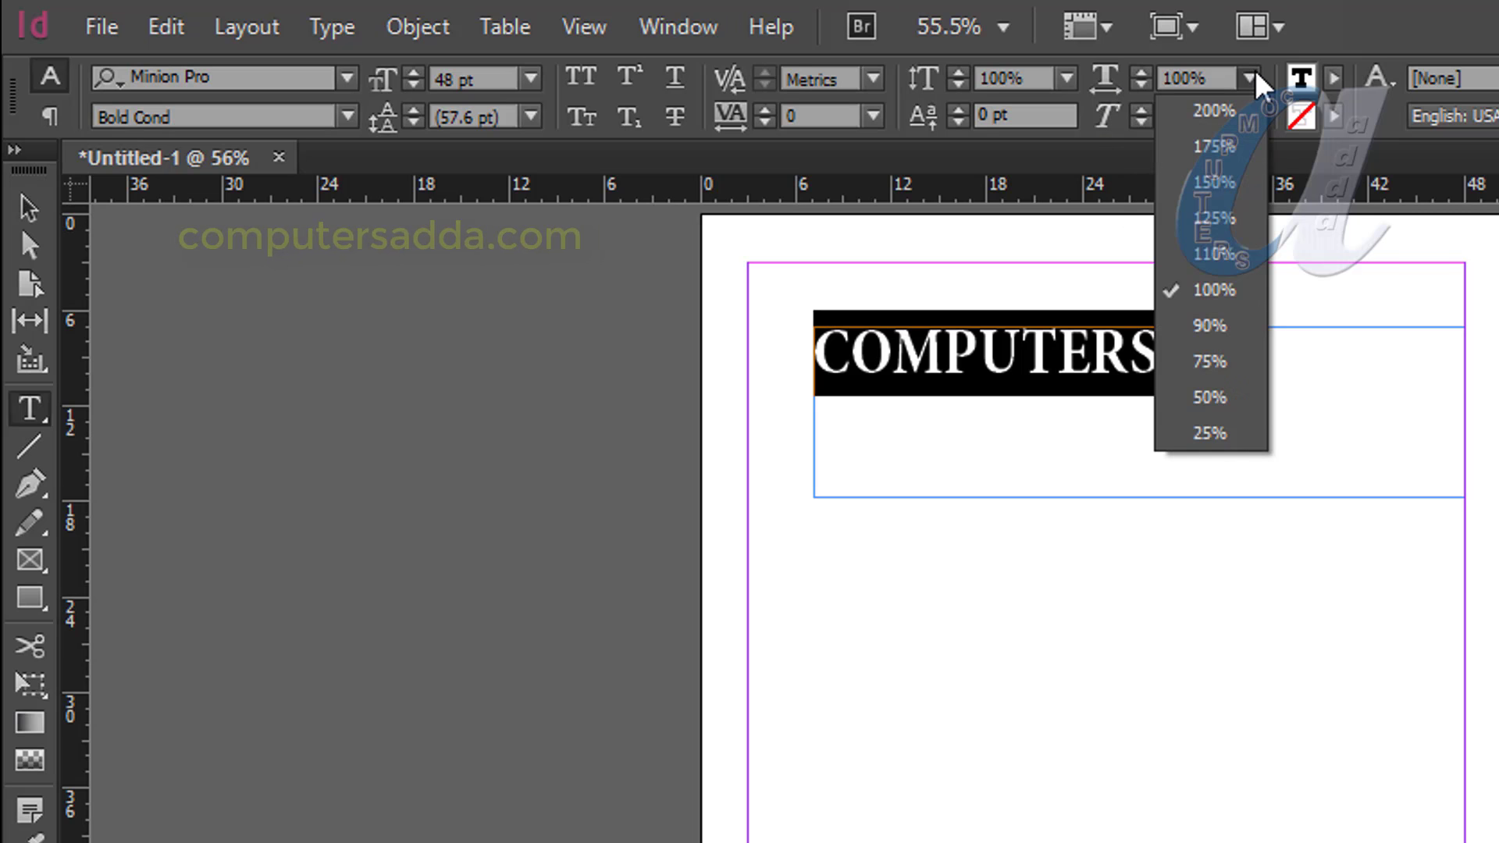
pyautogui.click(1208, 111)
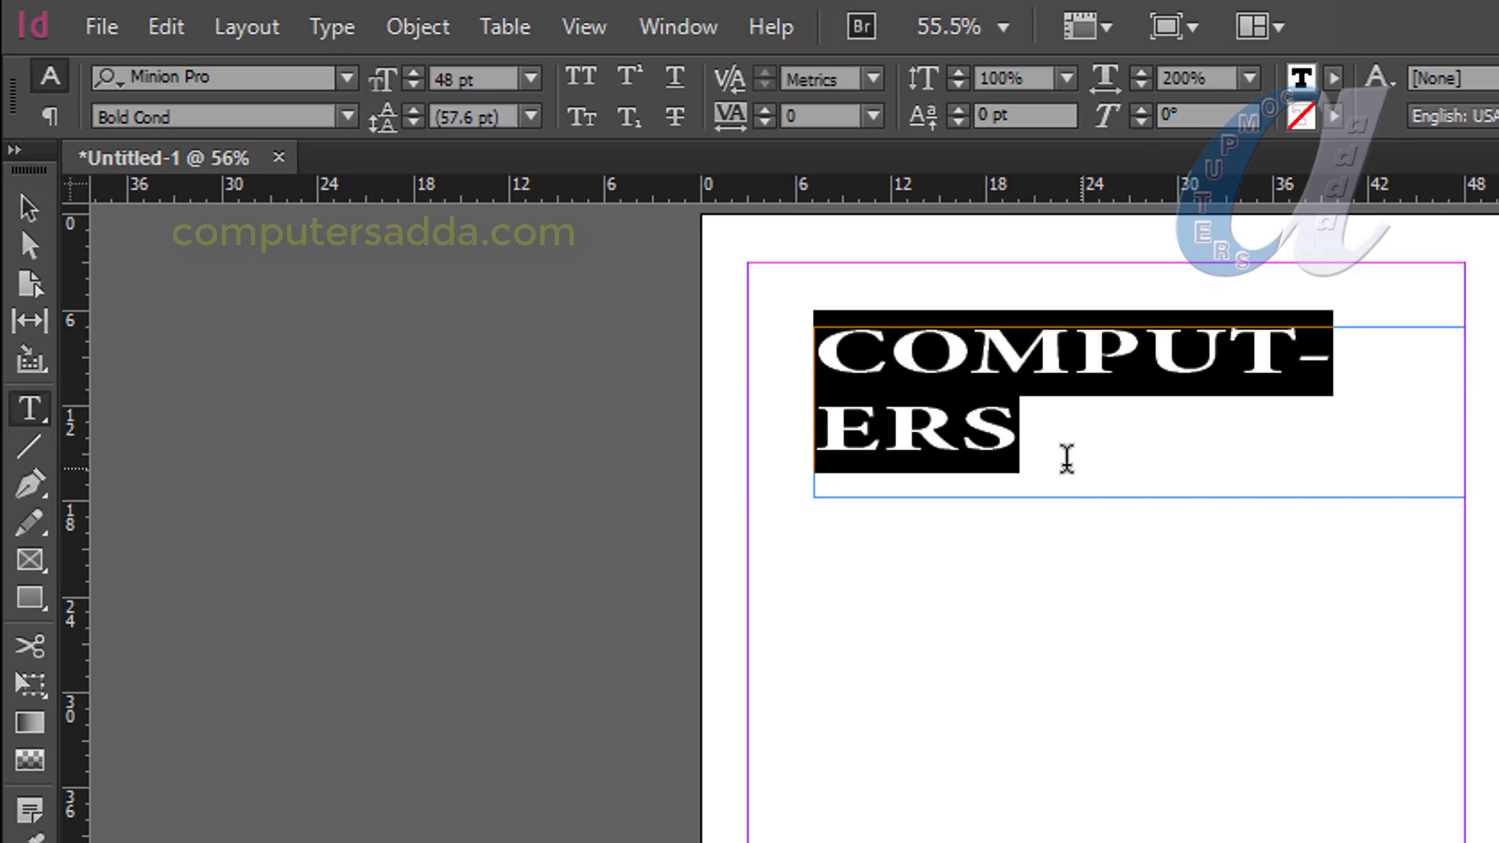
pyautogui.click(1249, 78)
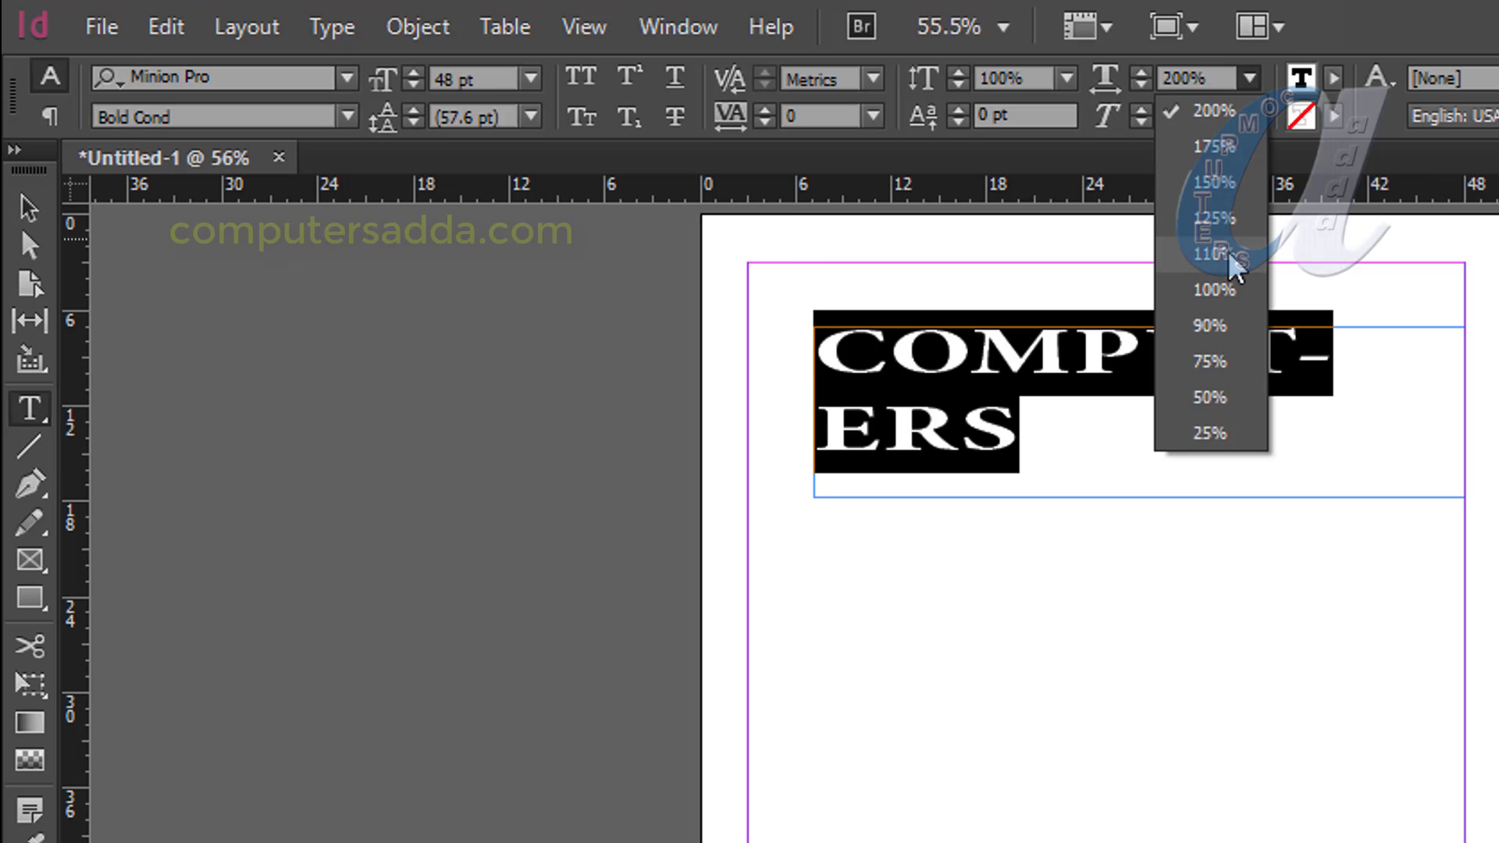
pyautogui.click(1209, 189)
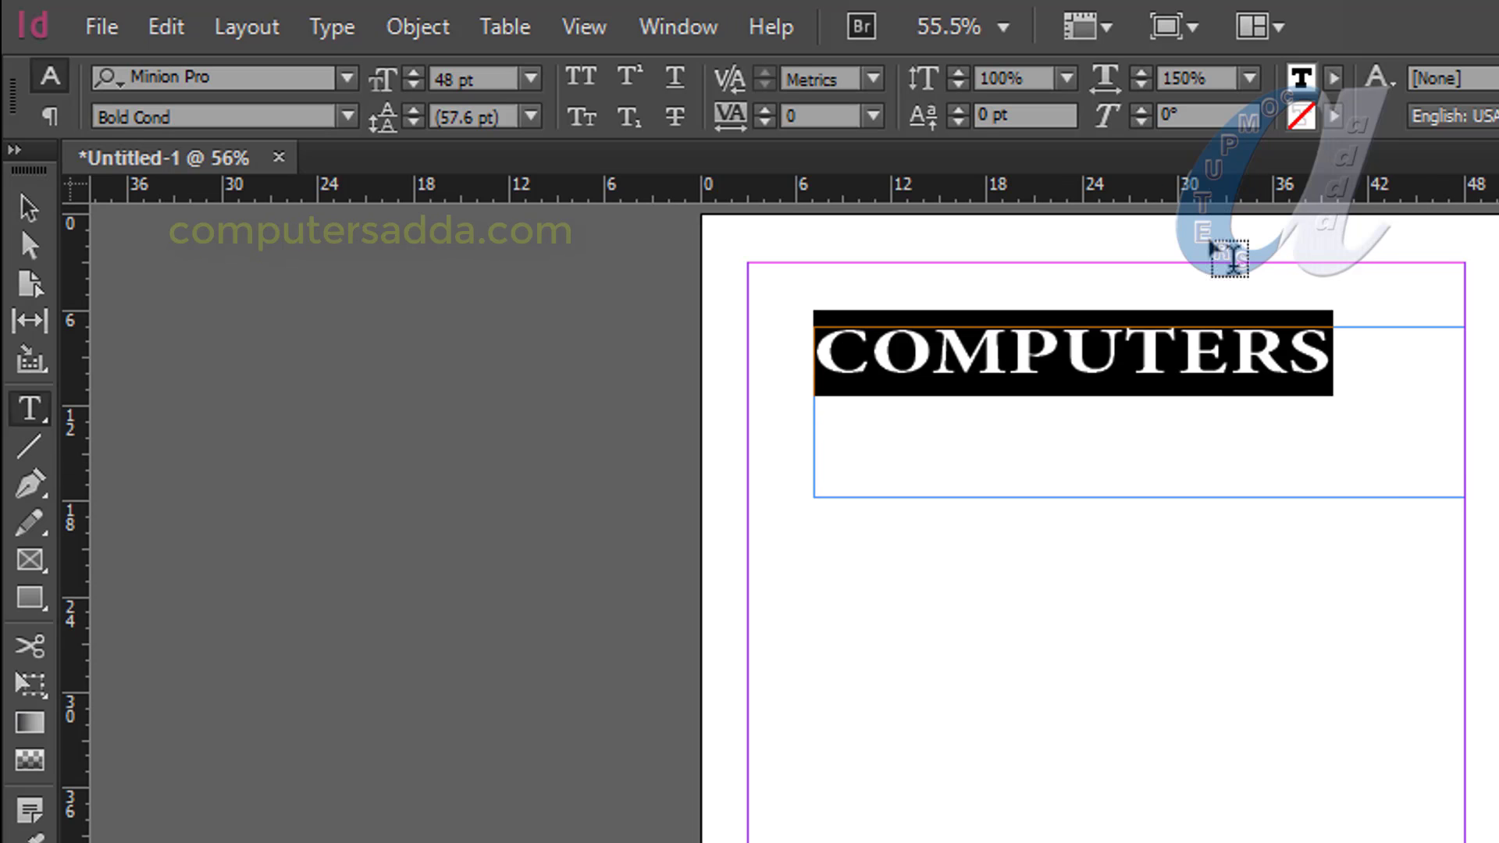
# Condense "COMPUTERS" to a horizontal scale of 25% and restore the scale to 100%.
pyautogui.click(1249, 78)
pyautogui.click(1194, 431)
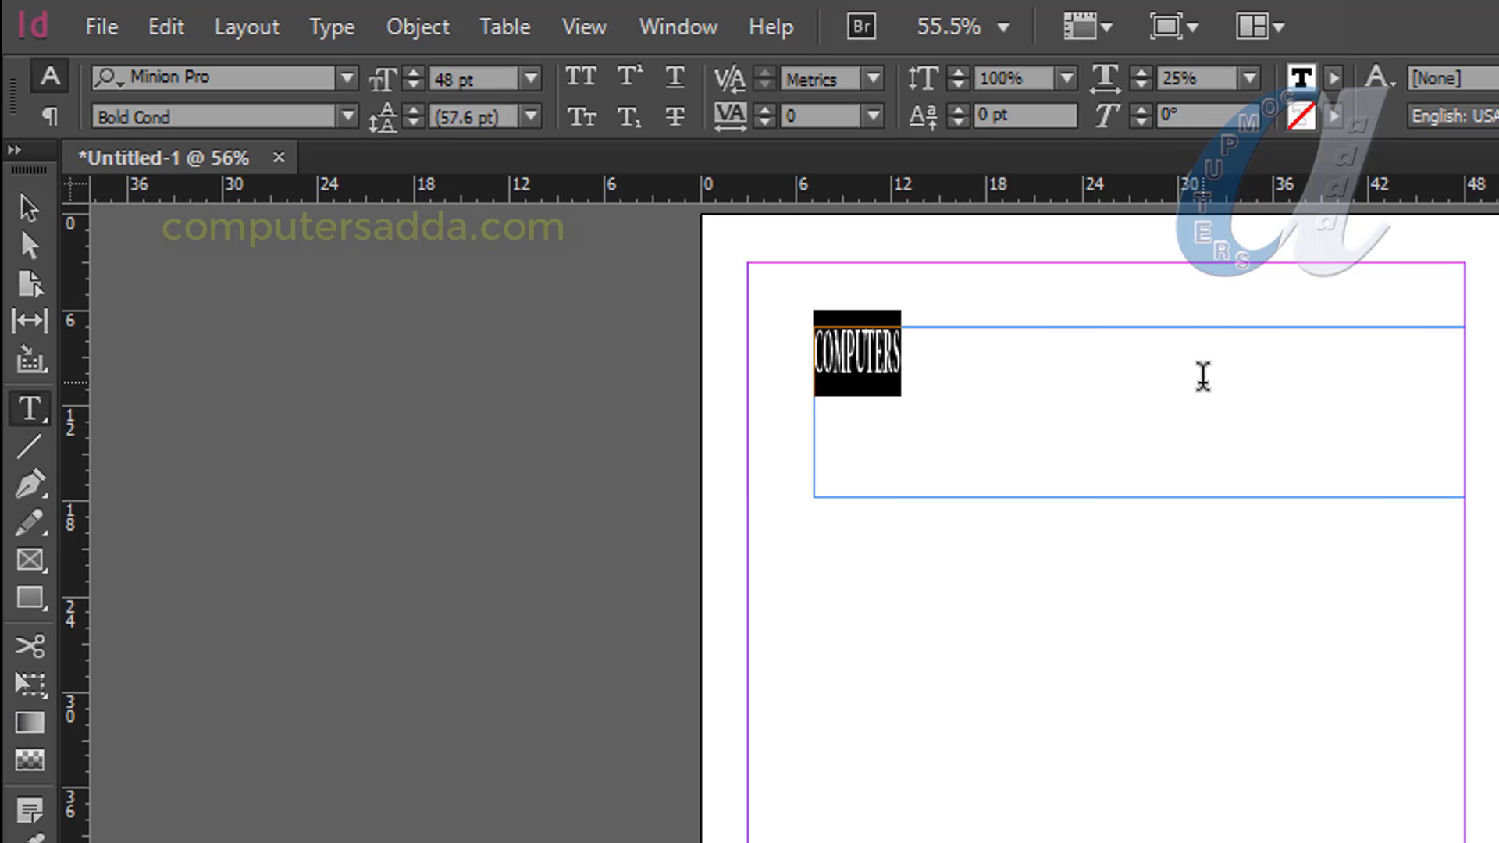
pyautogui.click(1247, 78)
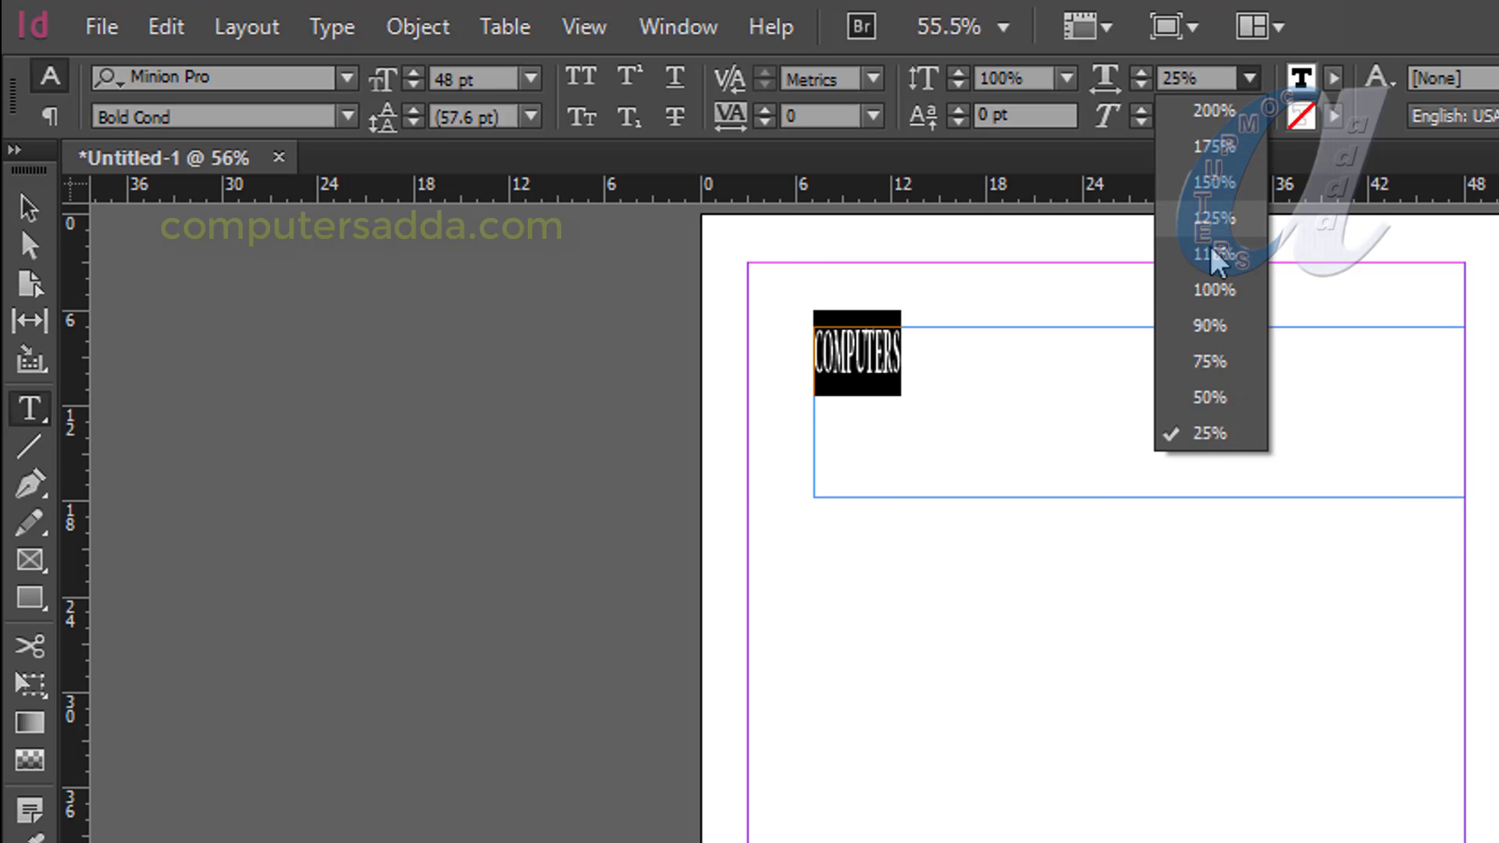
pyautogui.click(1210, 292)
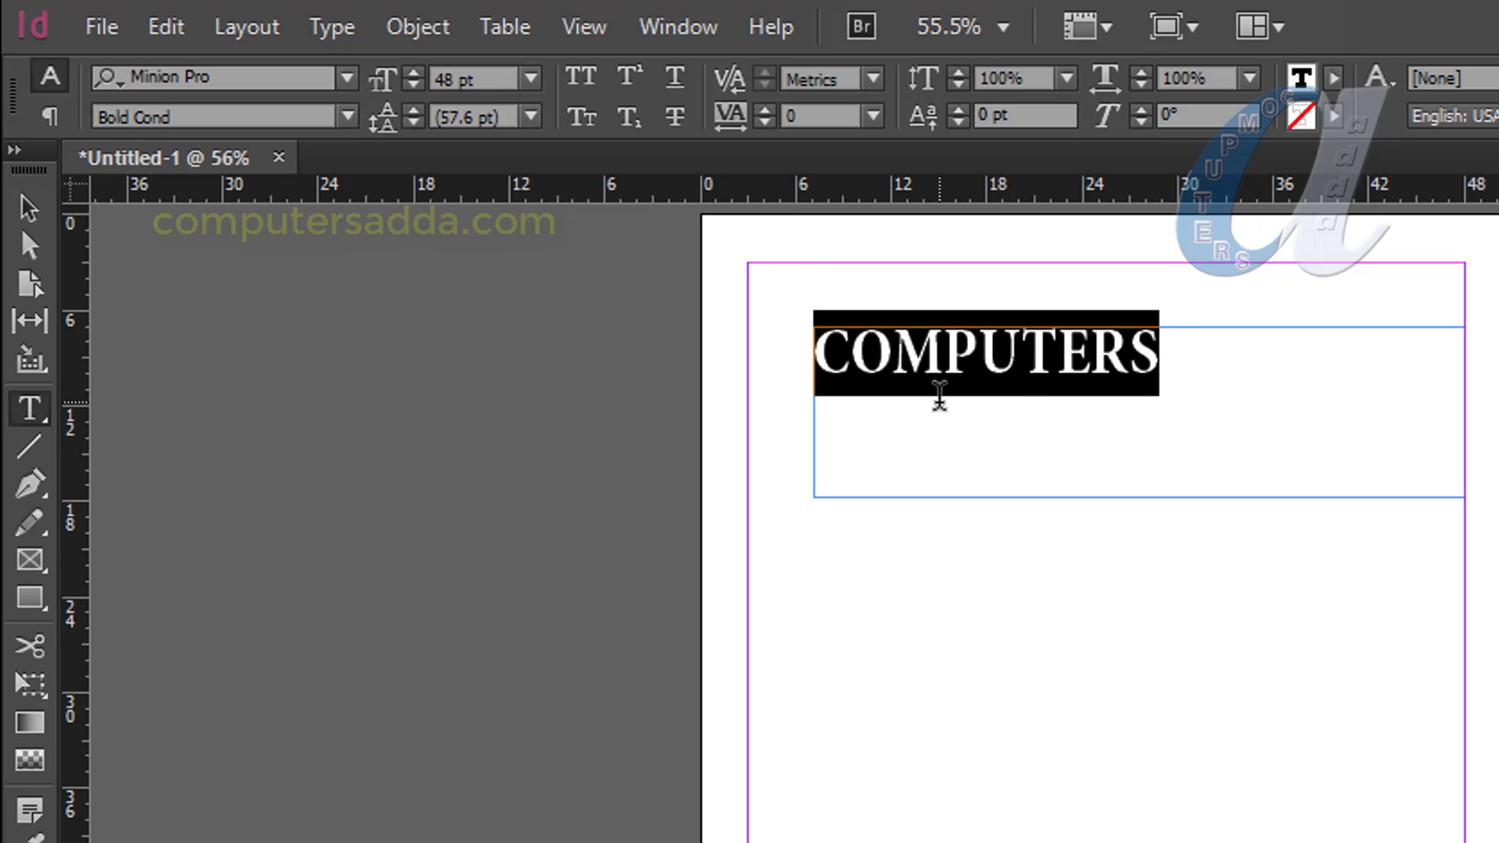
# Stretch "COMPUTERS" to a vertical scale of 175% and restore the scale to 100%.
pyautogui.click(1065, 75)
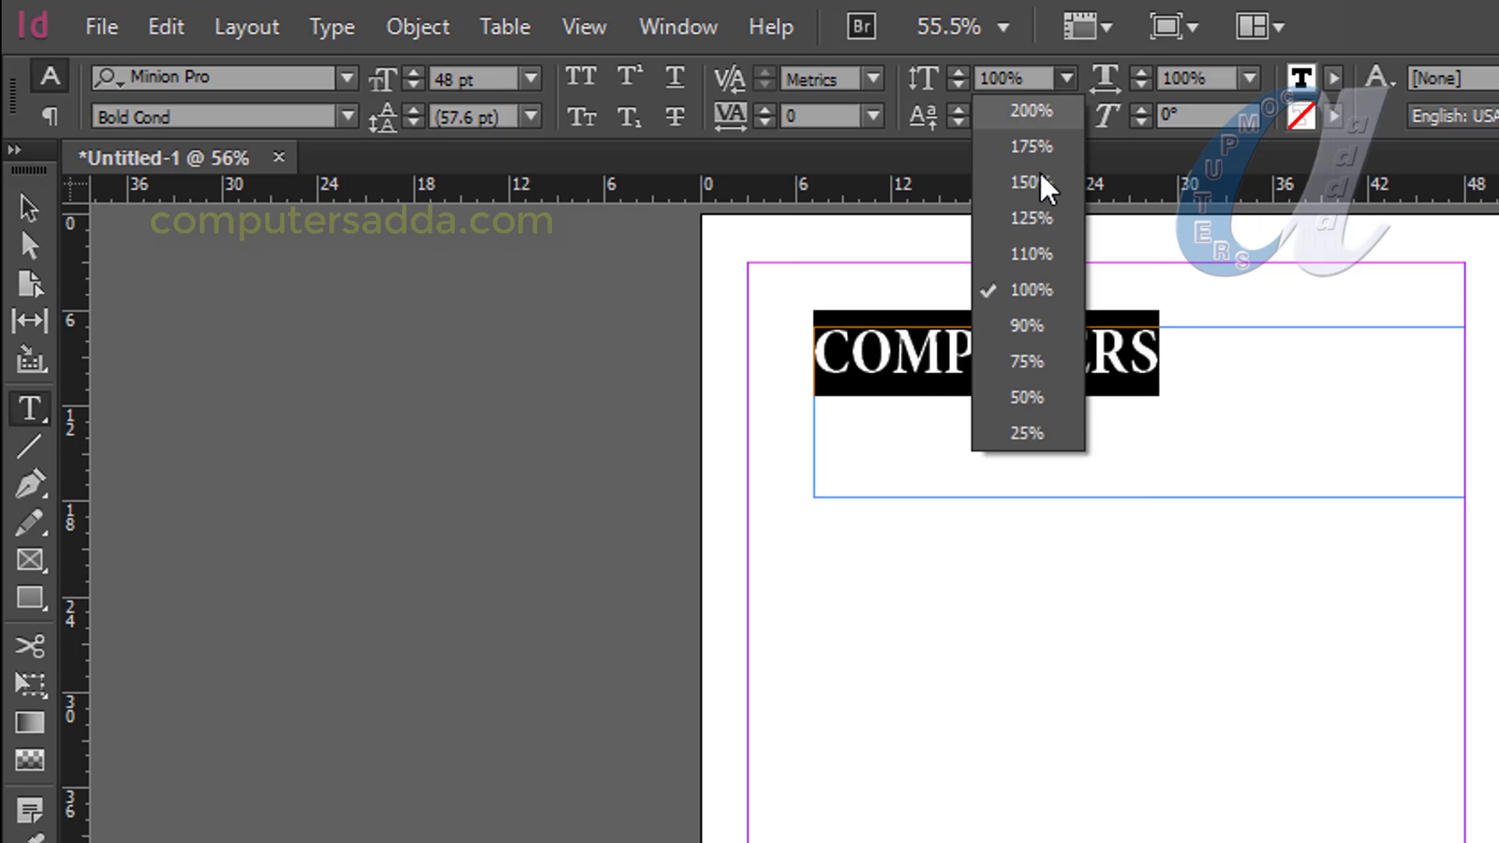
pyautogui.click(1030, 146)
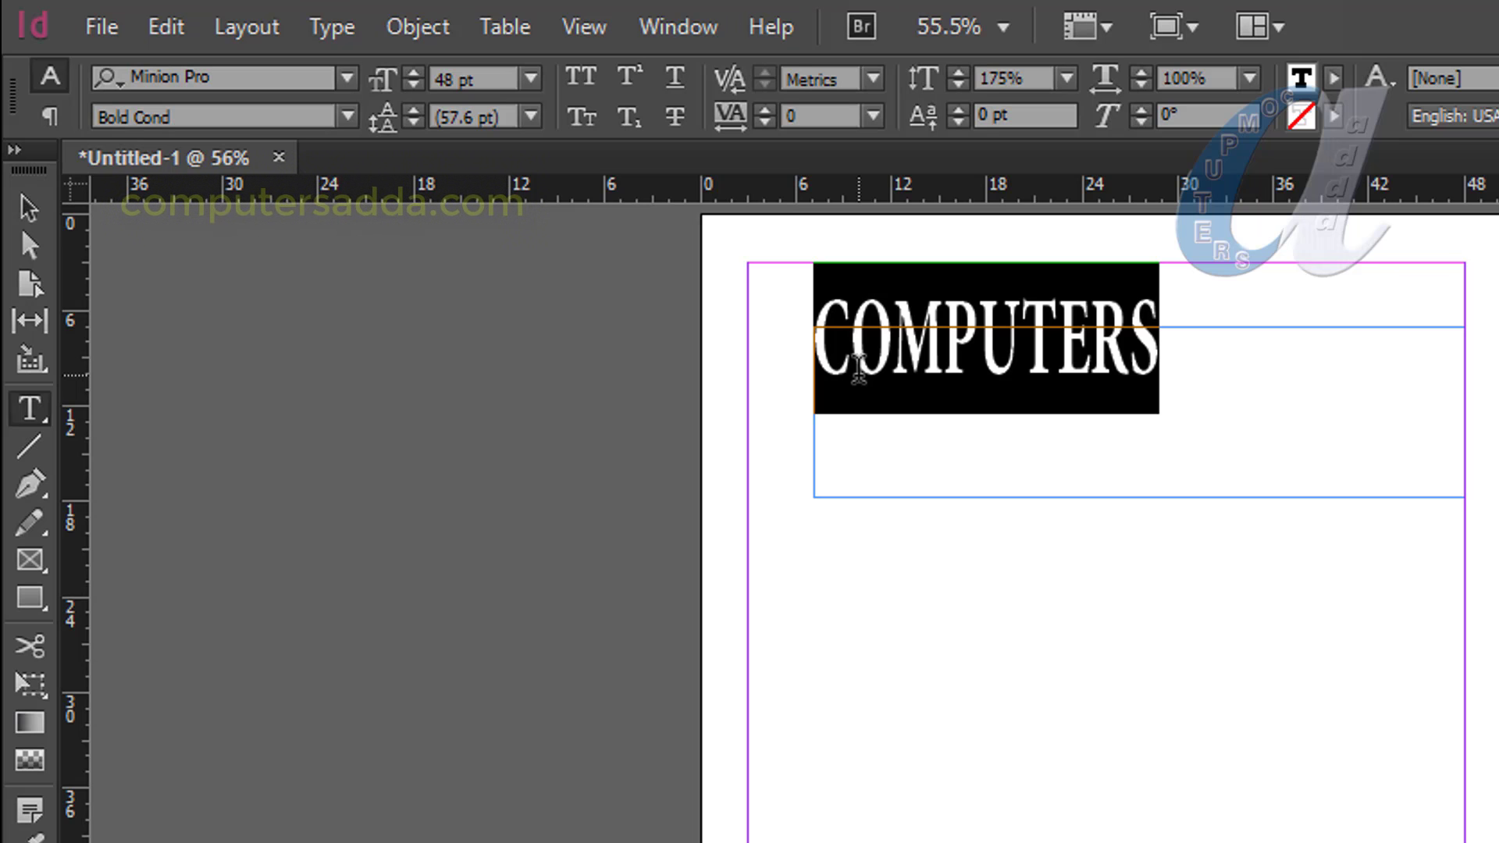
pyautogui.click(1064, 78)
pyautogui.click(1030, 287)
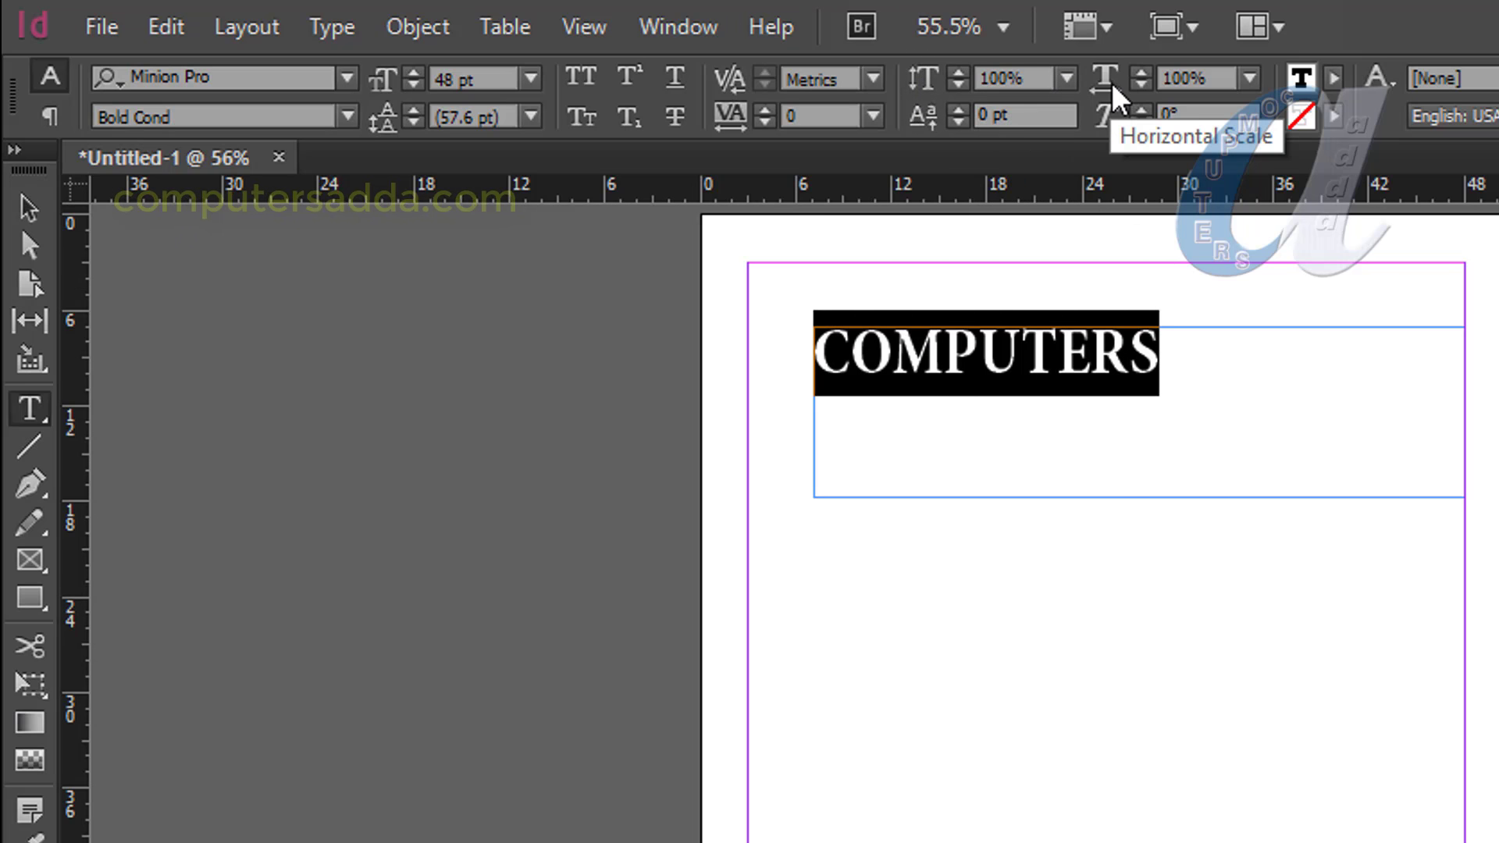
# Set the horizontal scale of "COMPUTERS" to the custom value 83%.
pyautogui.click(1248, 78)
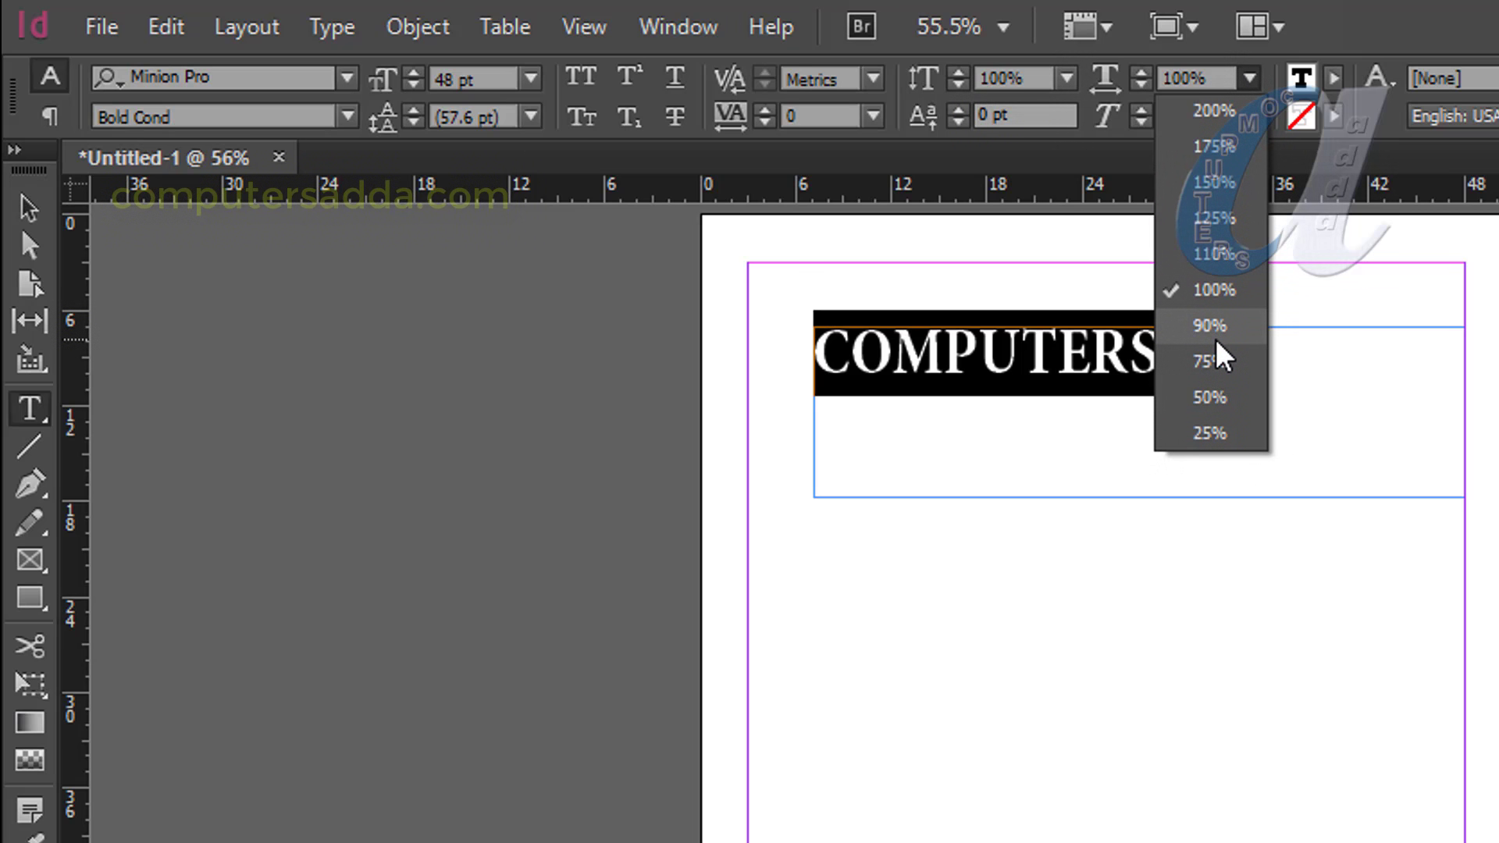
pyautogui.click(1215, 78)
pyautogui.doubleClick(1209, 78)
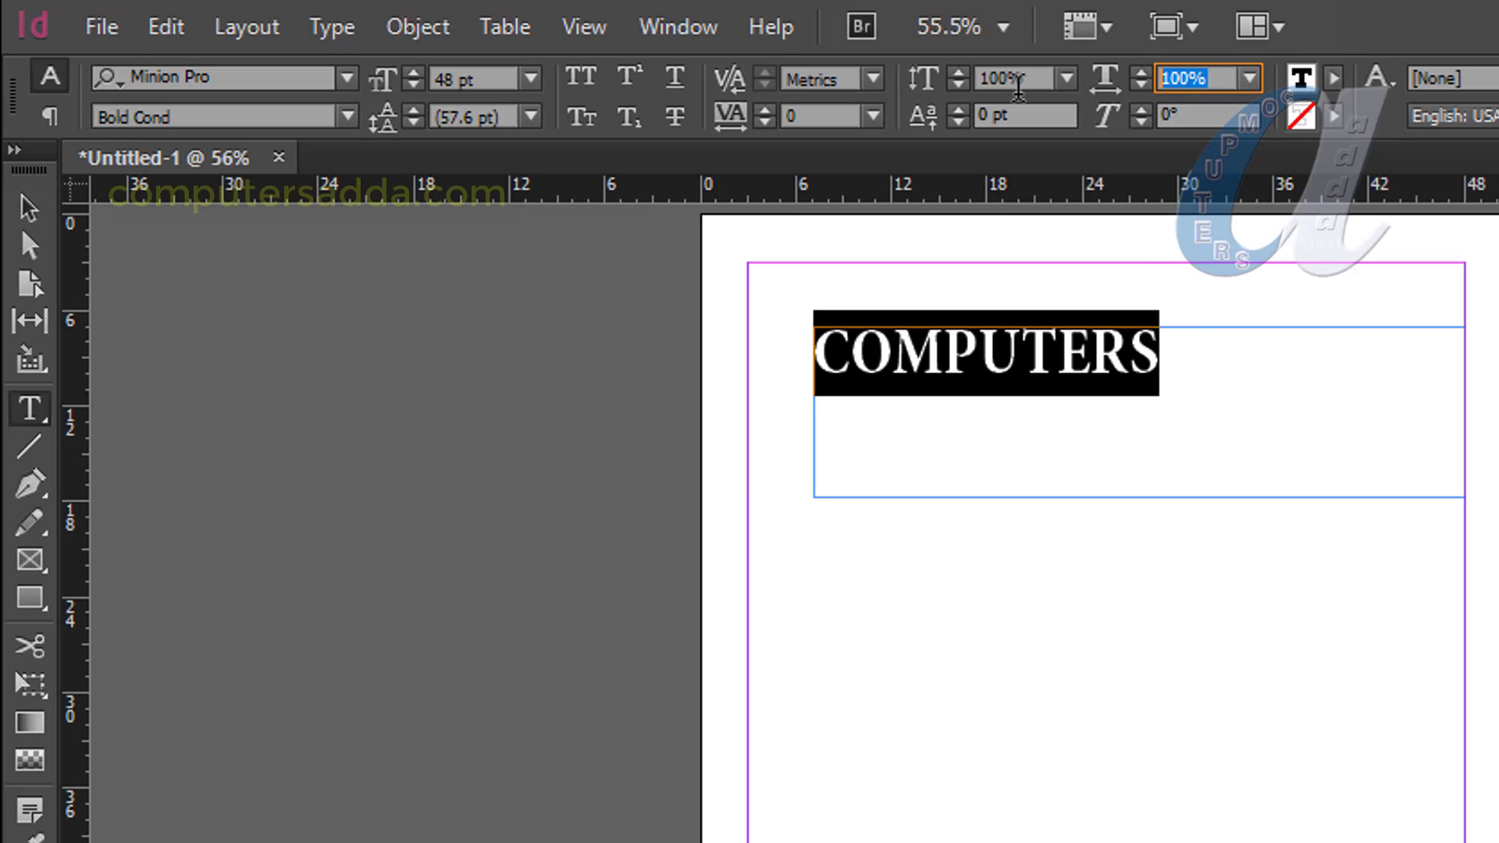
pyautogui.write('83')
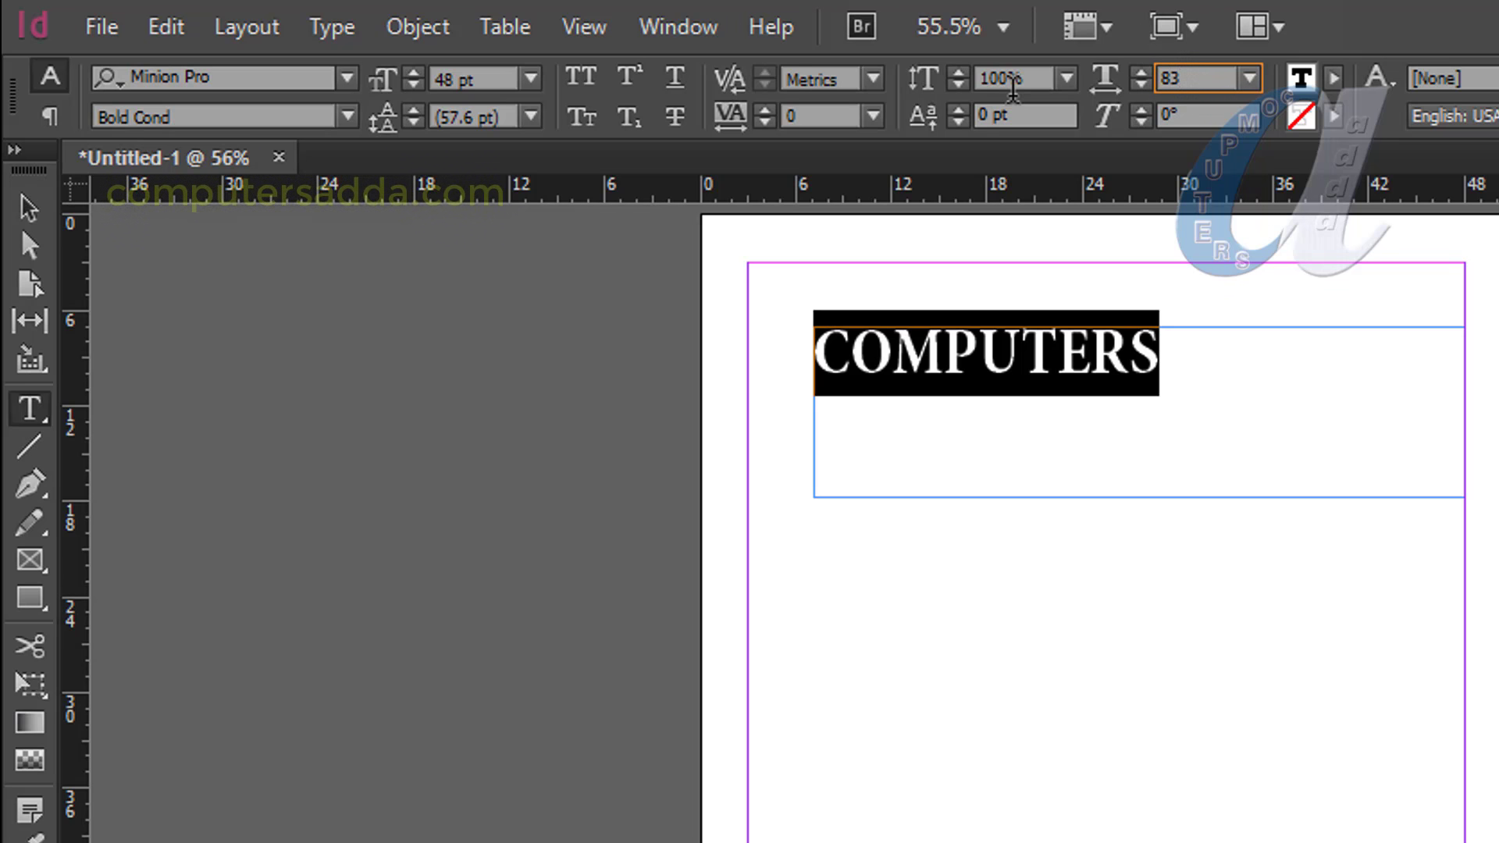
pyautogui.press('Return')
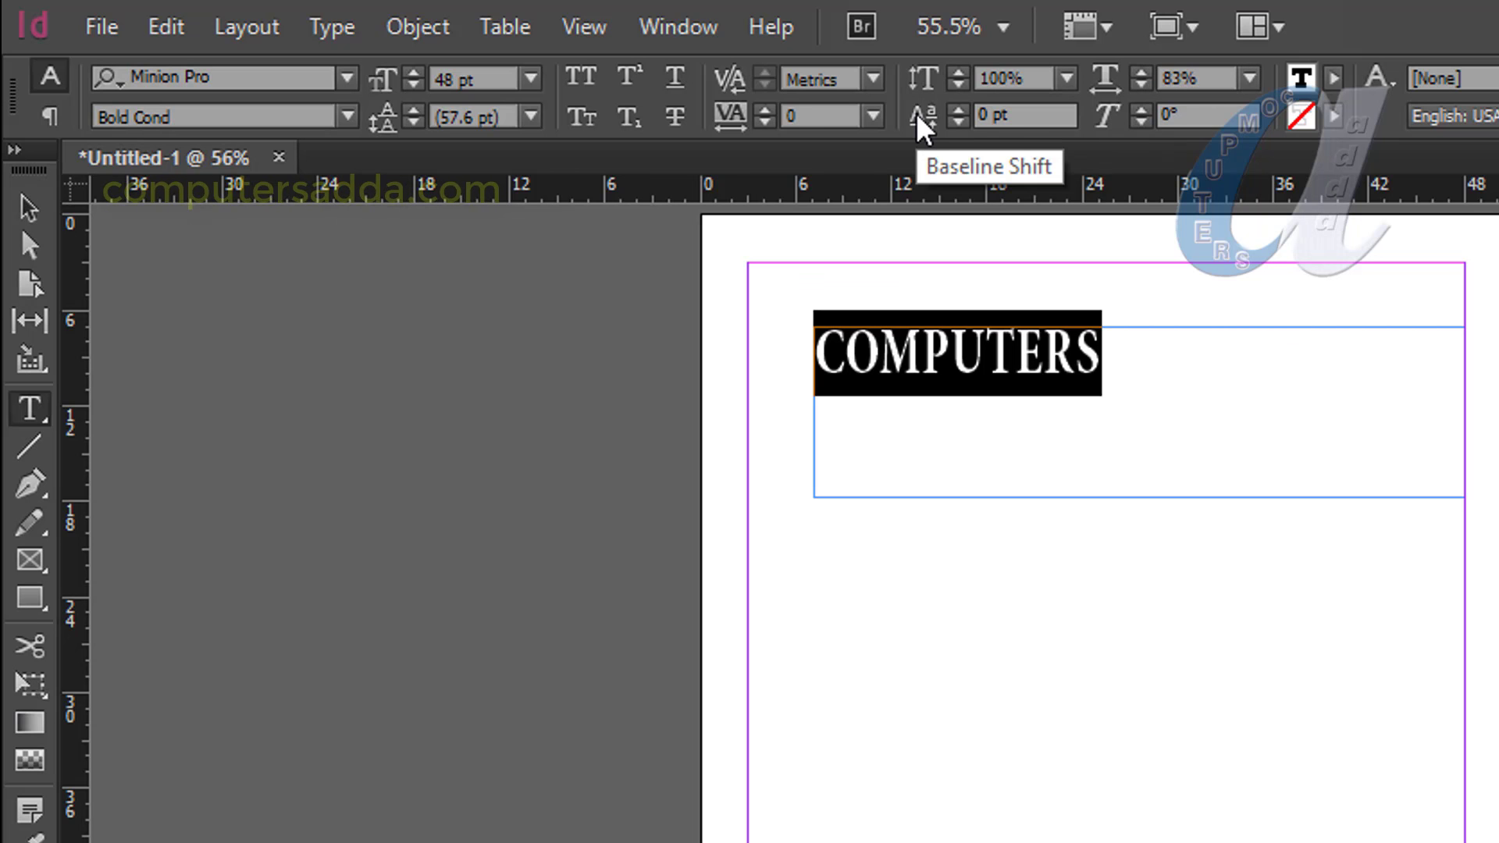
# Select the letter "U" in "COMPUTERS" and raise its baseline shift to 7 pt.
pyautogui.click(954, 349)
pyautogui.moveTo(952, 350); pyautogui.dragTo(980, 344)
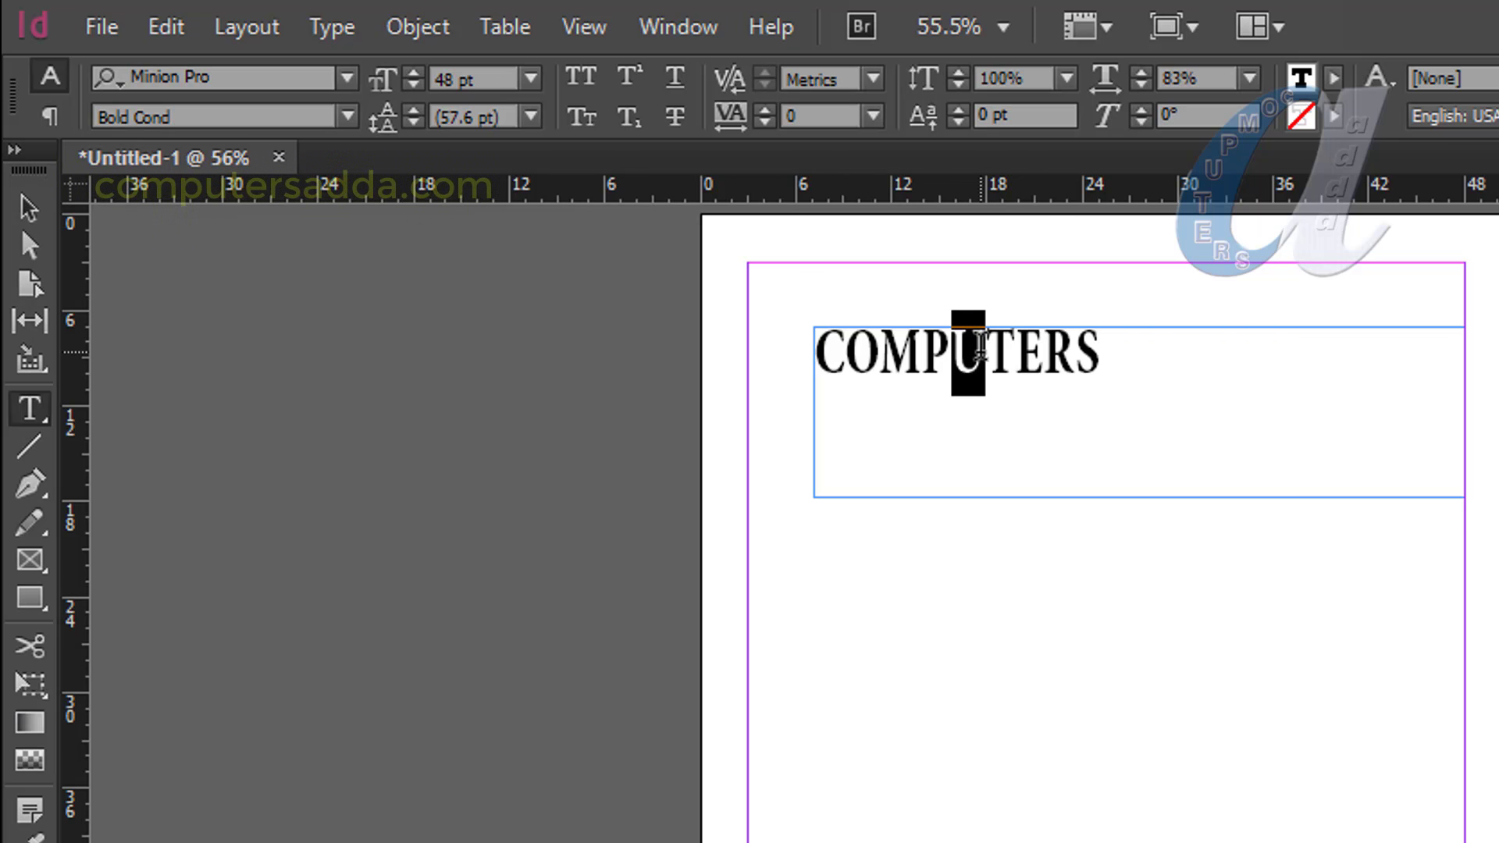
pyautogui.click(960, 110)
pyautogui.click(959, 110)
pyautogui.click(959, 110)
pyautogui.click(959, 110)
pyautogui.click(960, 110)
pyautogui.click(959, 110)
pyautogui.click(959, 110)
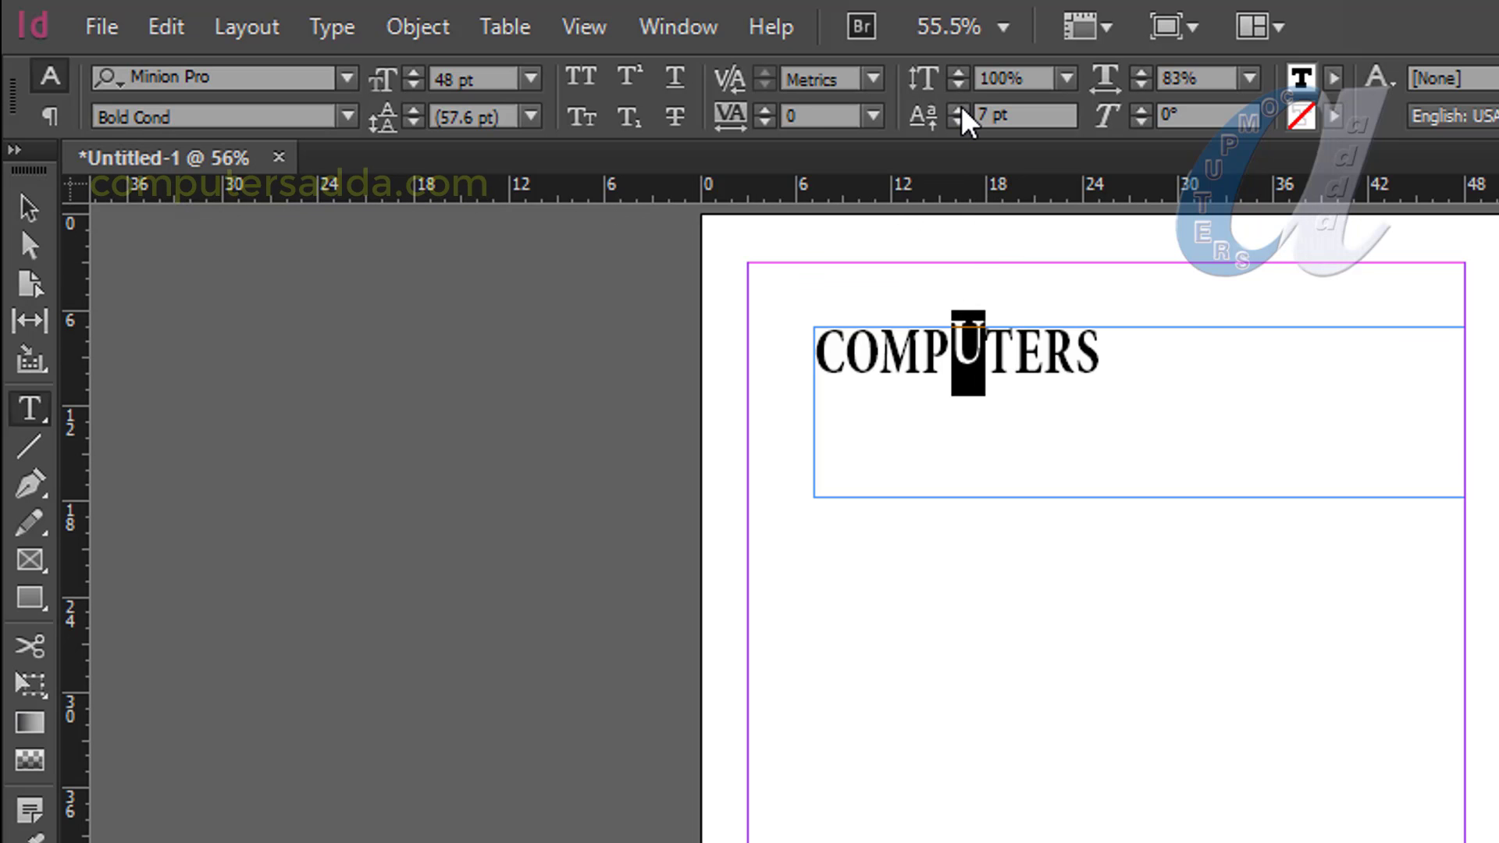
# Raise the baseline shift of the selected letter "U" in "COMPUTERS" to 13 pt and deselect it.
pyautogui.click(959, 110)
pyautogui.click(959, 111)
pyautogui.click(959, 110)
pyautogui.click(959, 110)
pyautogui.click(959, 110)
pyautogui.click(959, 110)
pyautogui.click(1023, 360)
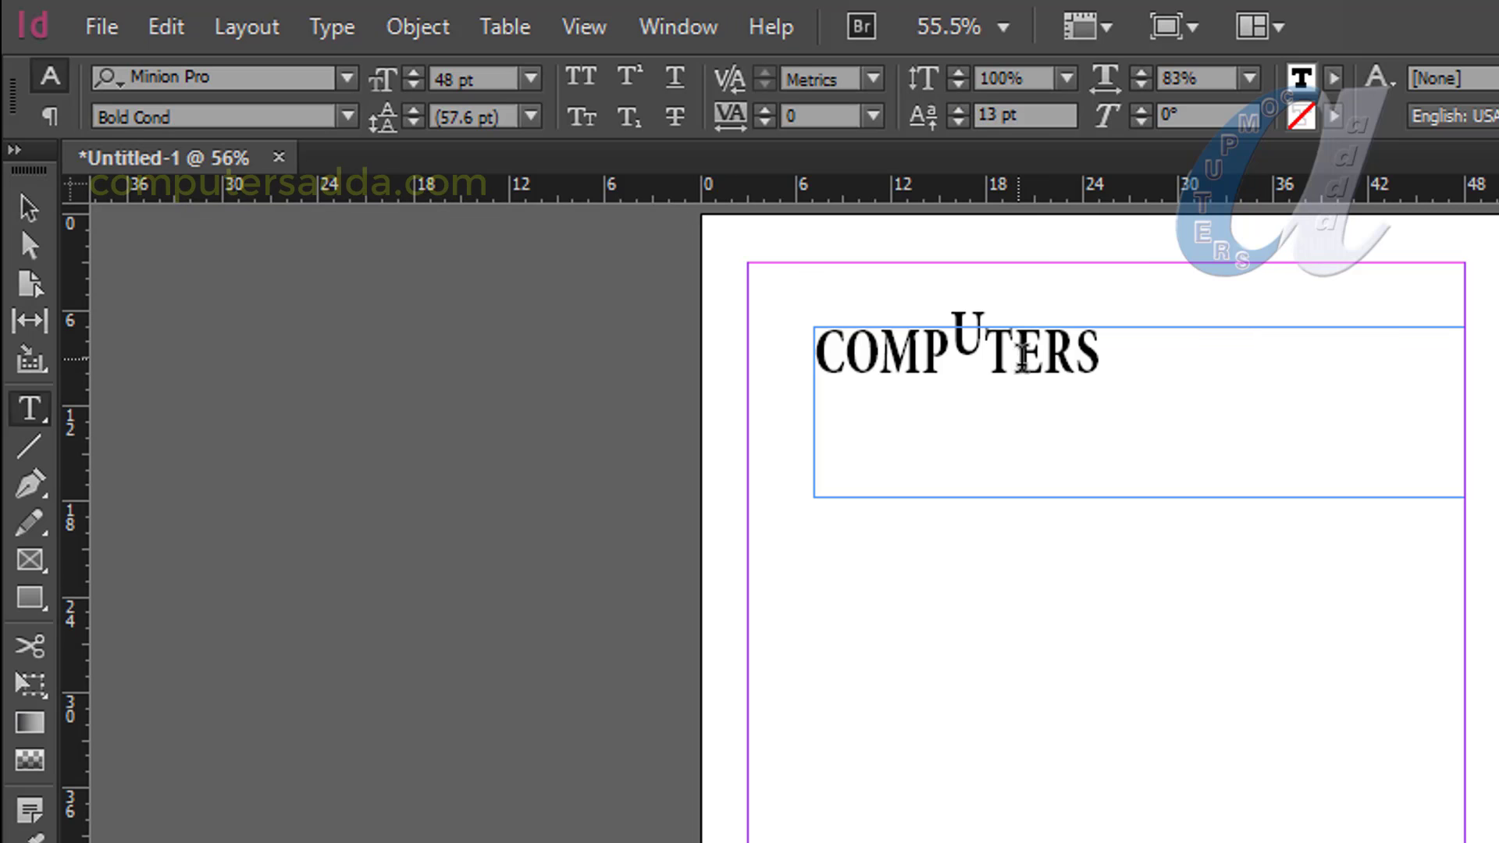
# Lower the baseline shift of the letter "E" in "COMPUTERS" to -11 pt and undo the baseline shifts of both letters.
pyautogui.moveTo(1015, 360); pyautogui.dragTo(1043, 361)
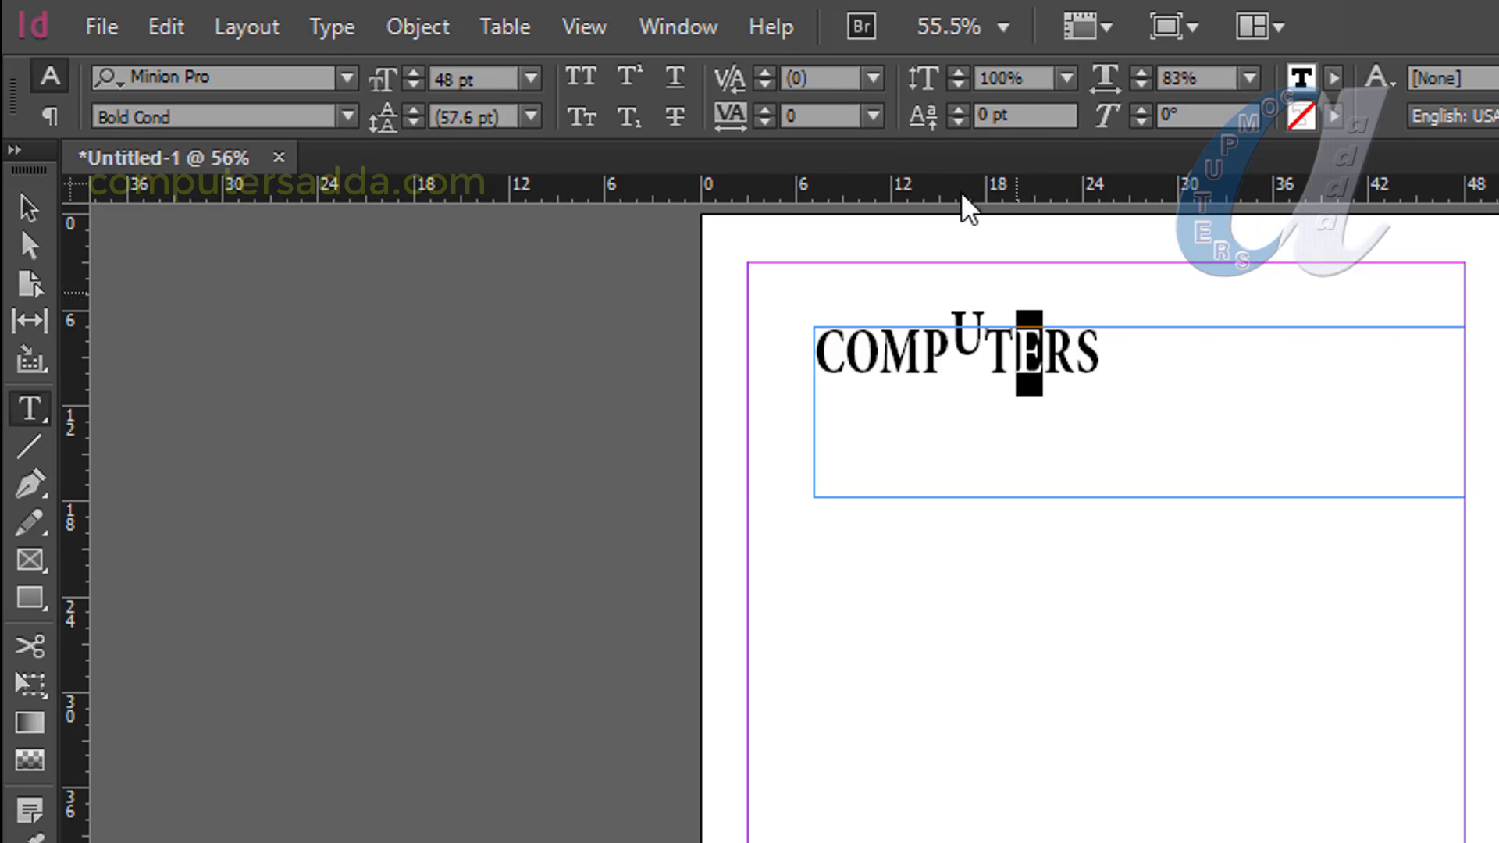
pyautogui.click(956, 118)
pyautogui.click(957, 118)
pyautogui.click(957, 119)
pyautogui.click(957, 119)
pyautogui.click(957, 119)
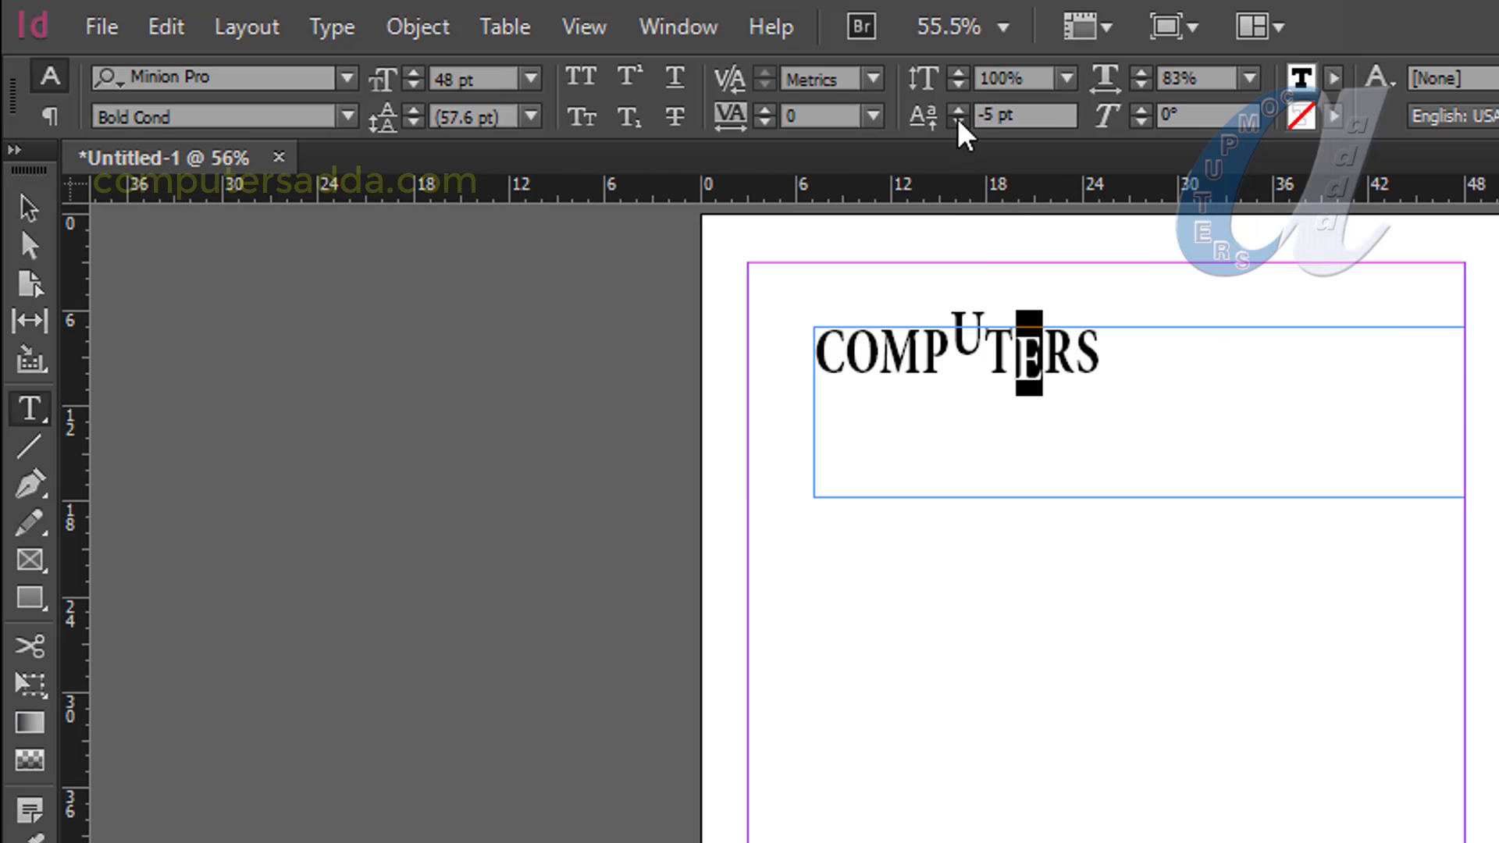
pyautogui.click(957, 118)
pyautogui.click(957, 119)
pyautogui.click(957, 118)
pyautogui.click(957, 119)
pyautogui.click(957, 119)
pyautogui.click(957, 119)
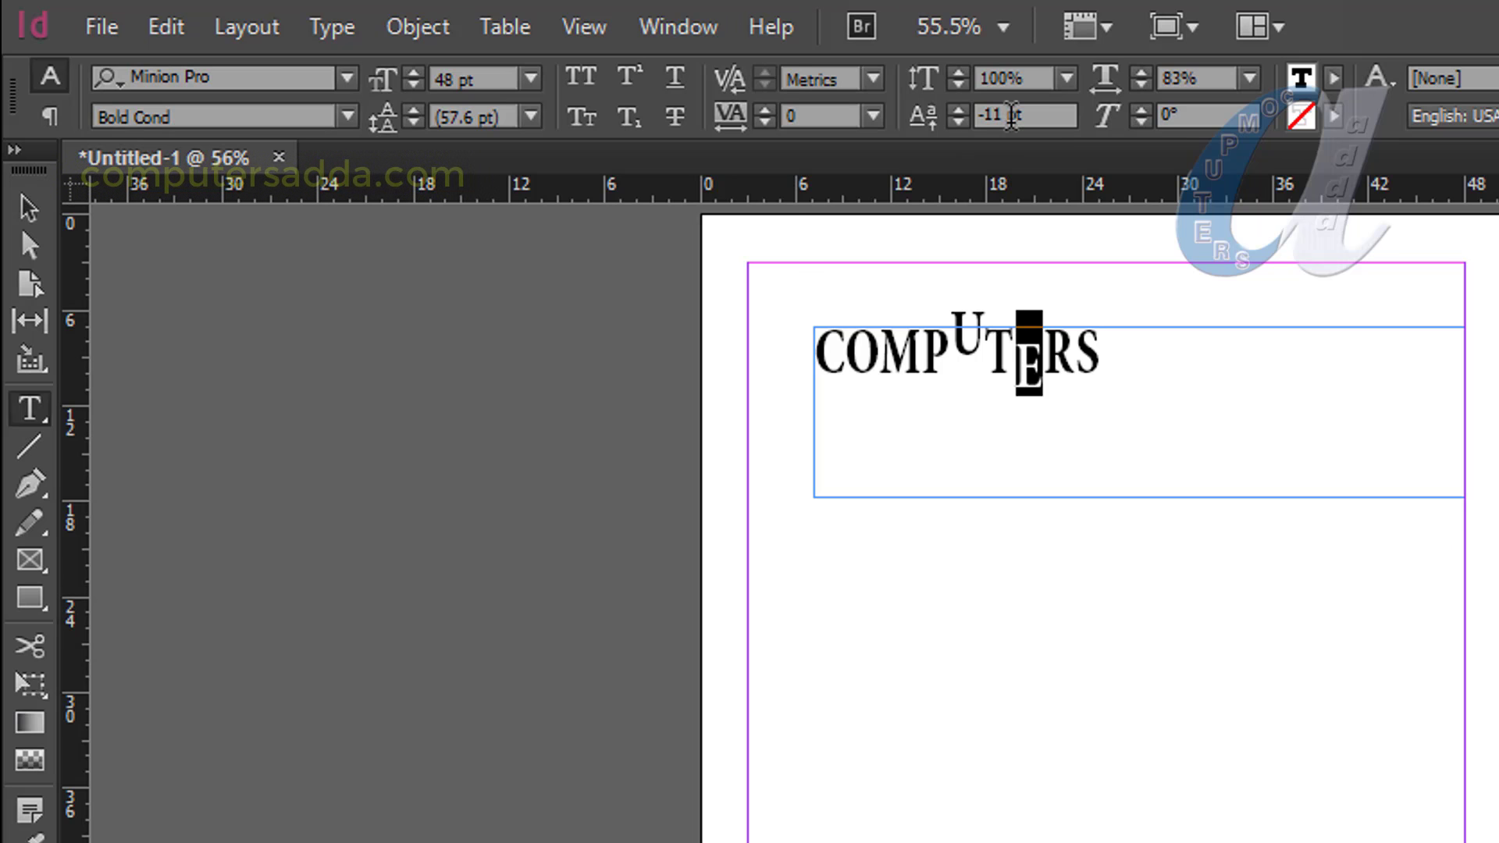
pyautogui.hotkey('ctrl', 'z')
pyautogui.hotkey('ctrl', 'z')
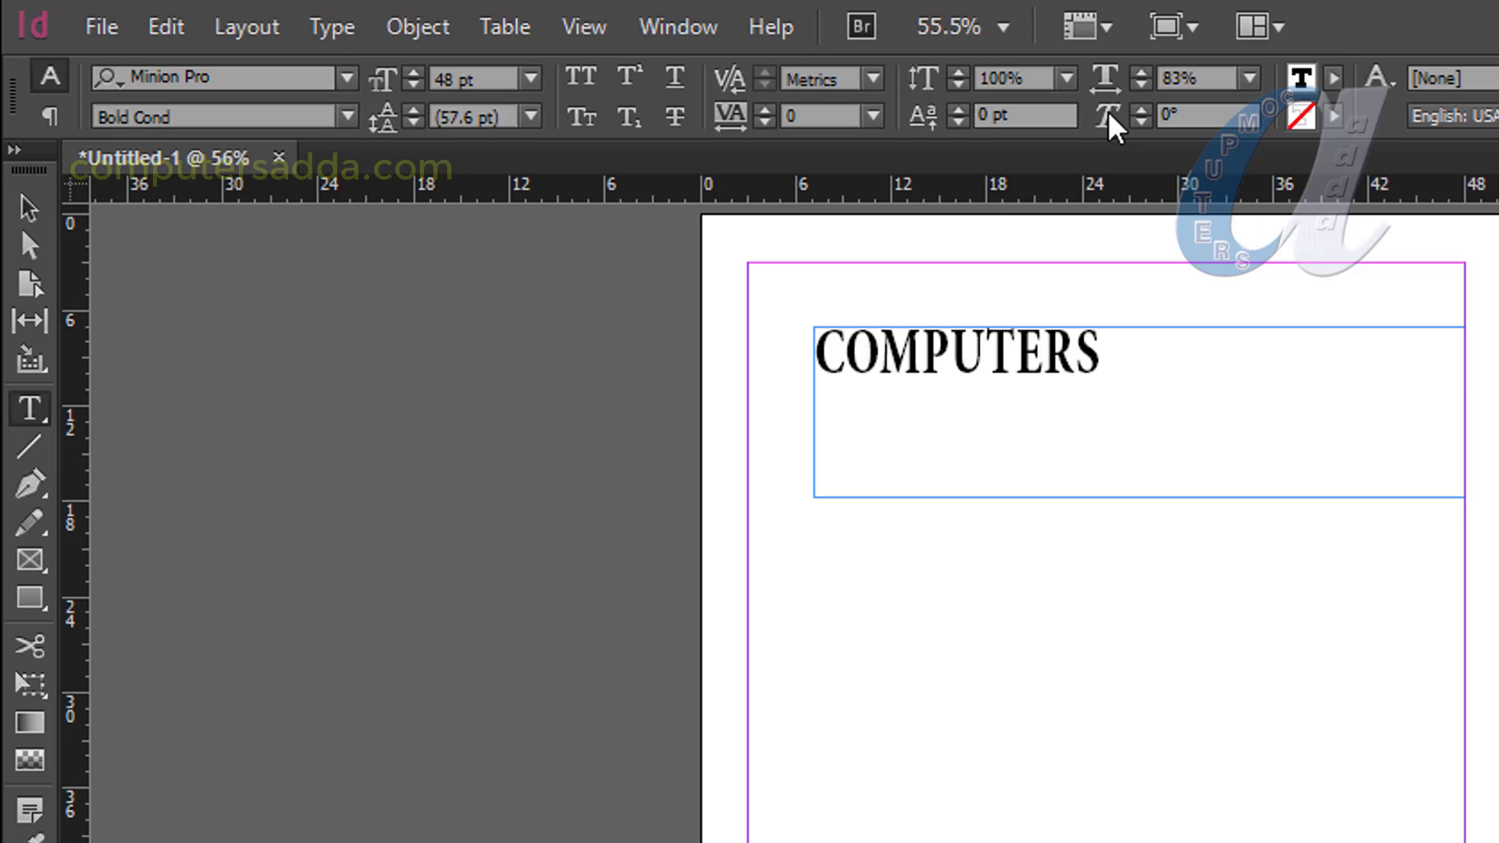
# Select the whole word "COMPUTERS" and skew it by 30°.
pyautogui.moveTo(1121, 371); pyautogui.dragTo(690, 365)
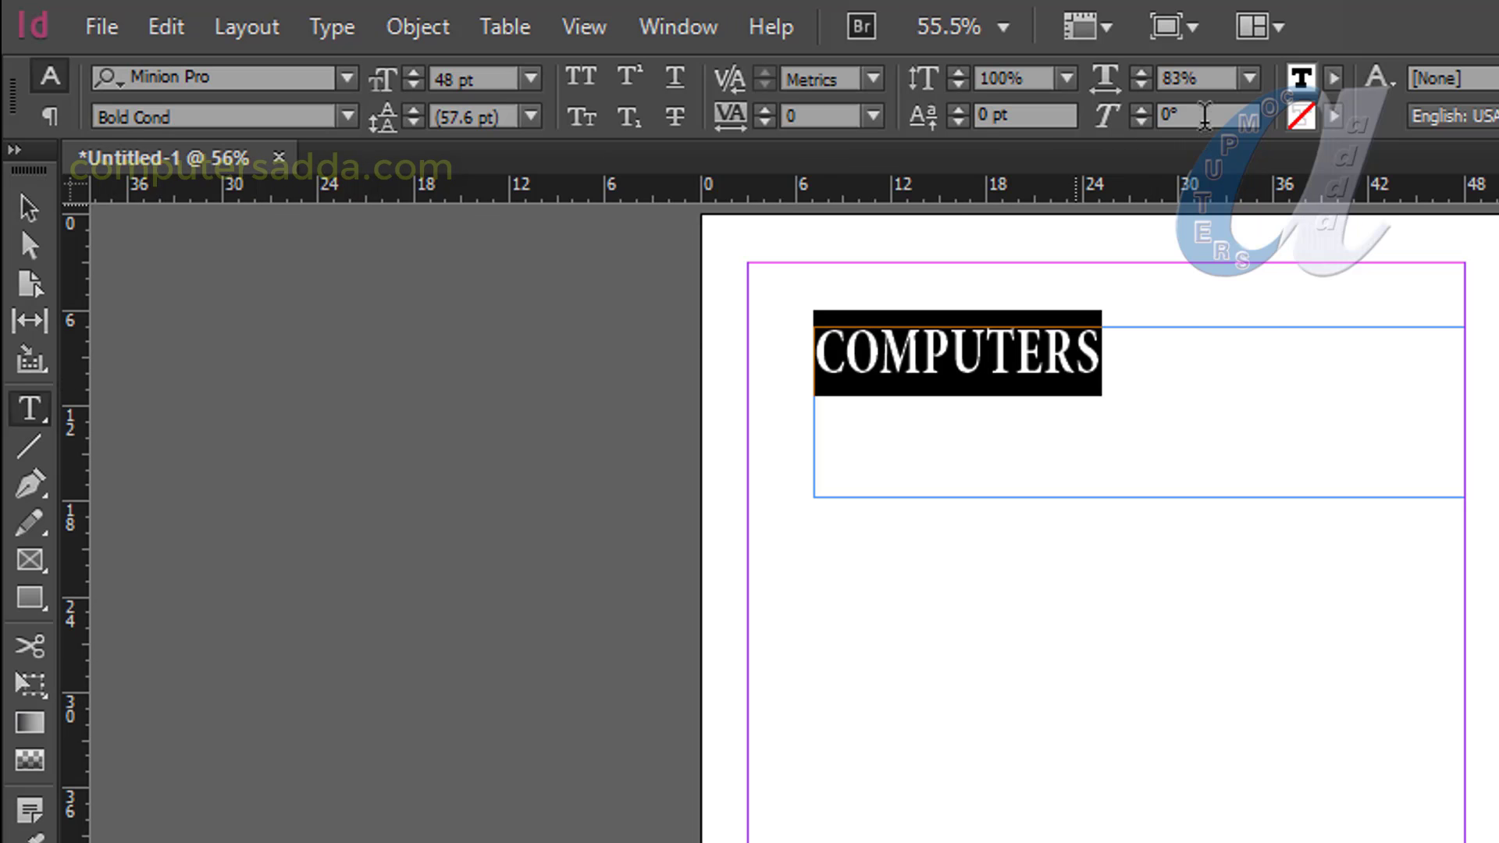
pyautogui.click(1169, 116)
pyautogui.write('30')
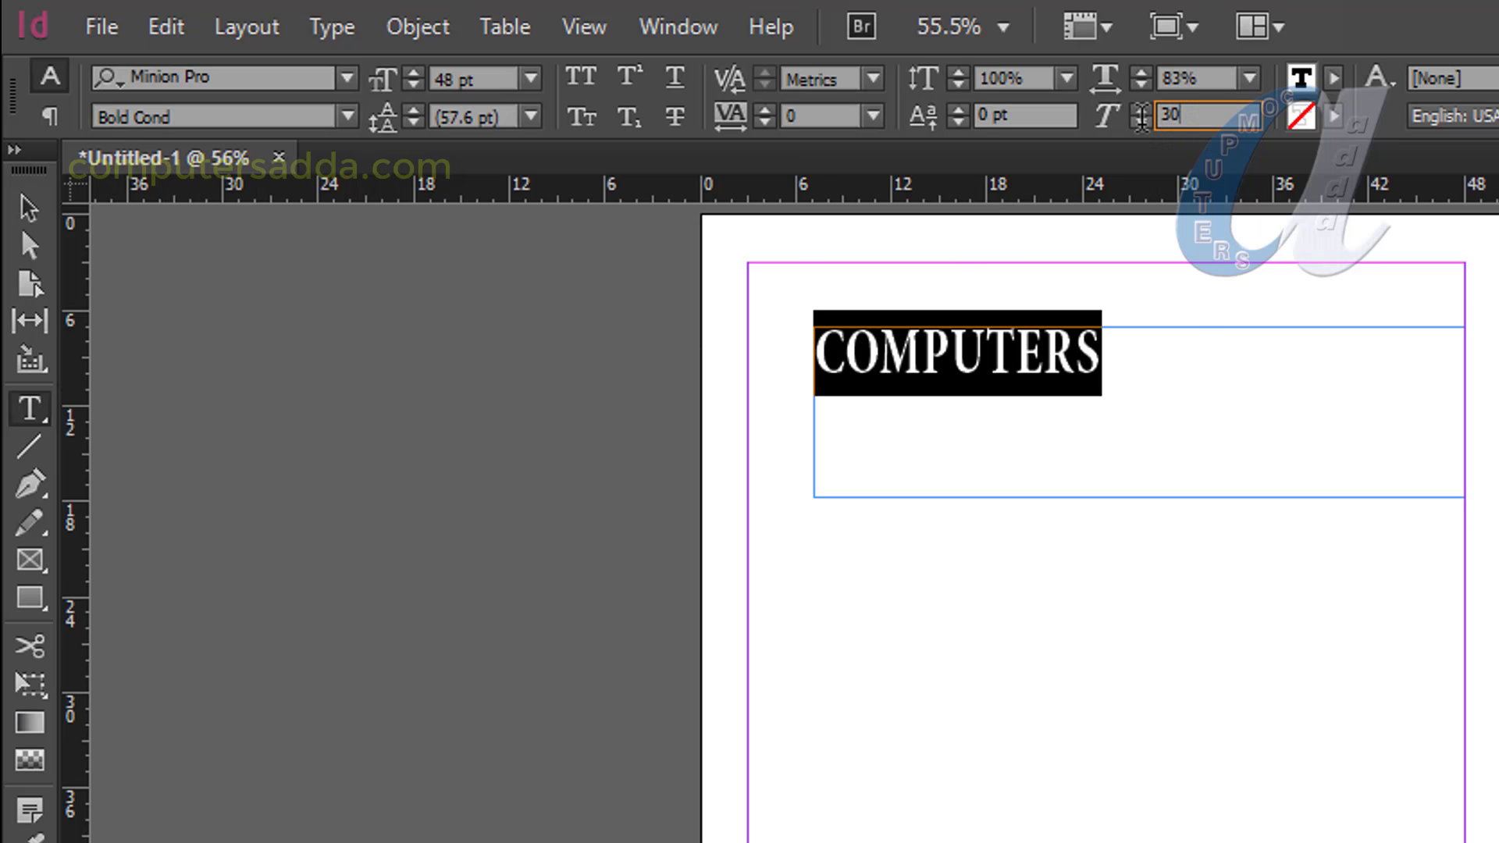
pyautogui.press('Return')
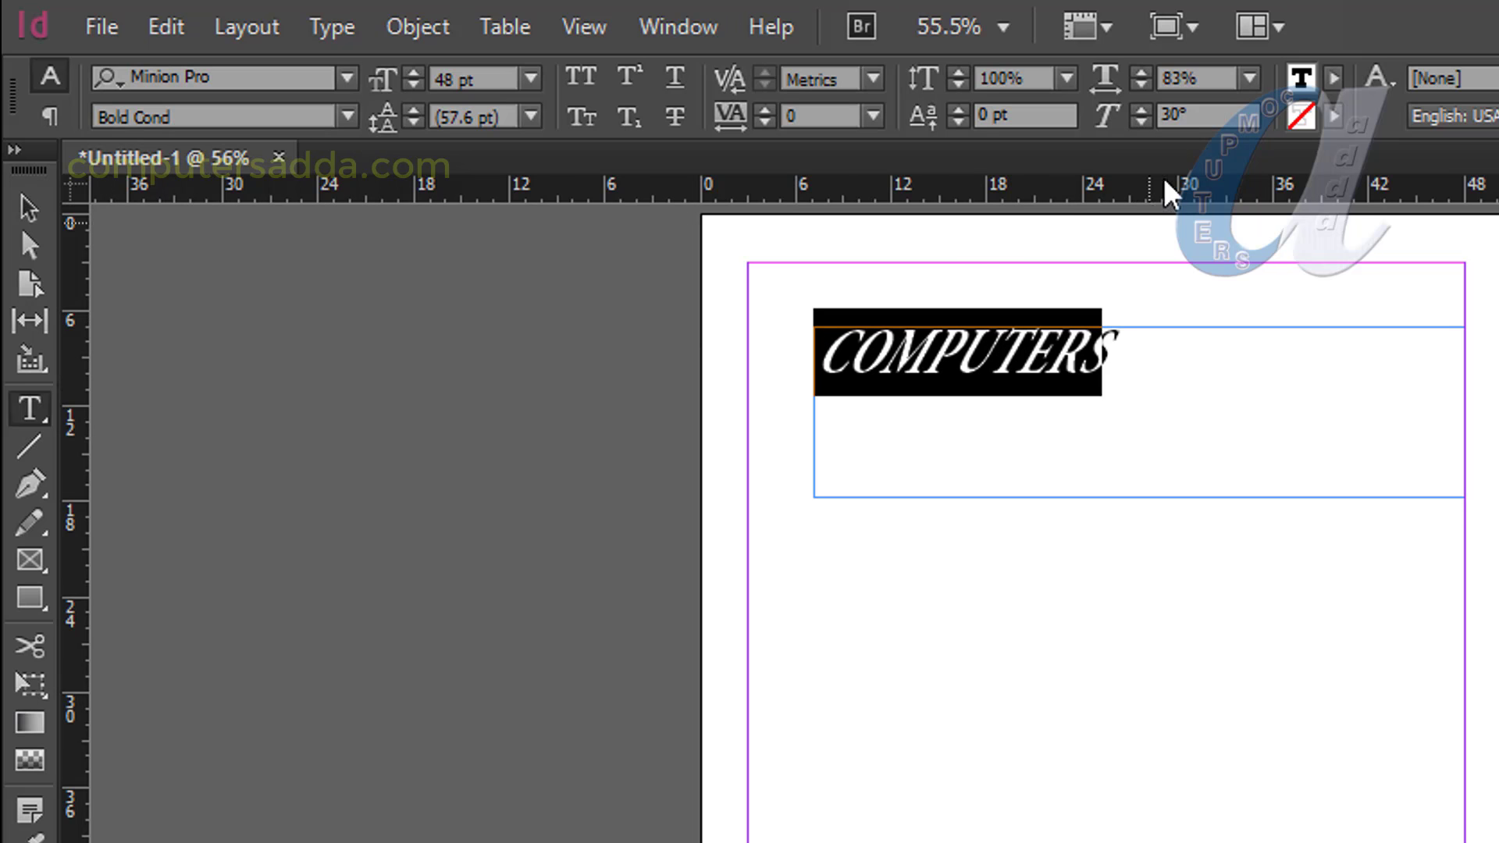
# Skew "COMPUTERS" in the opposite direction by -30° and reduce the skew to -10°.
pyautogui.click(1182, 114)
pyautogui.write('-30')
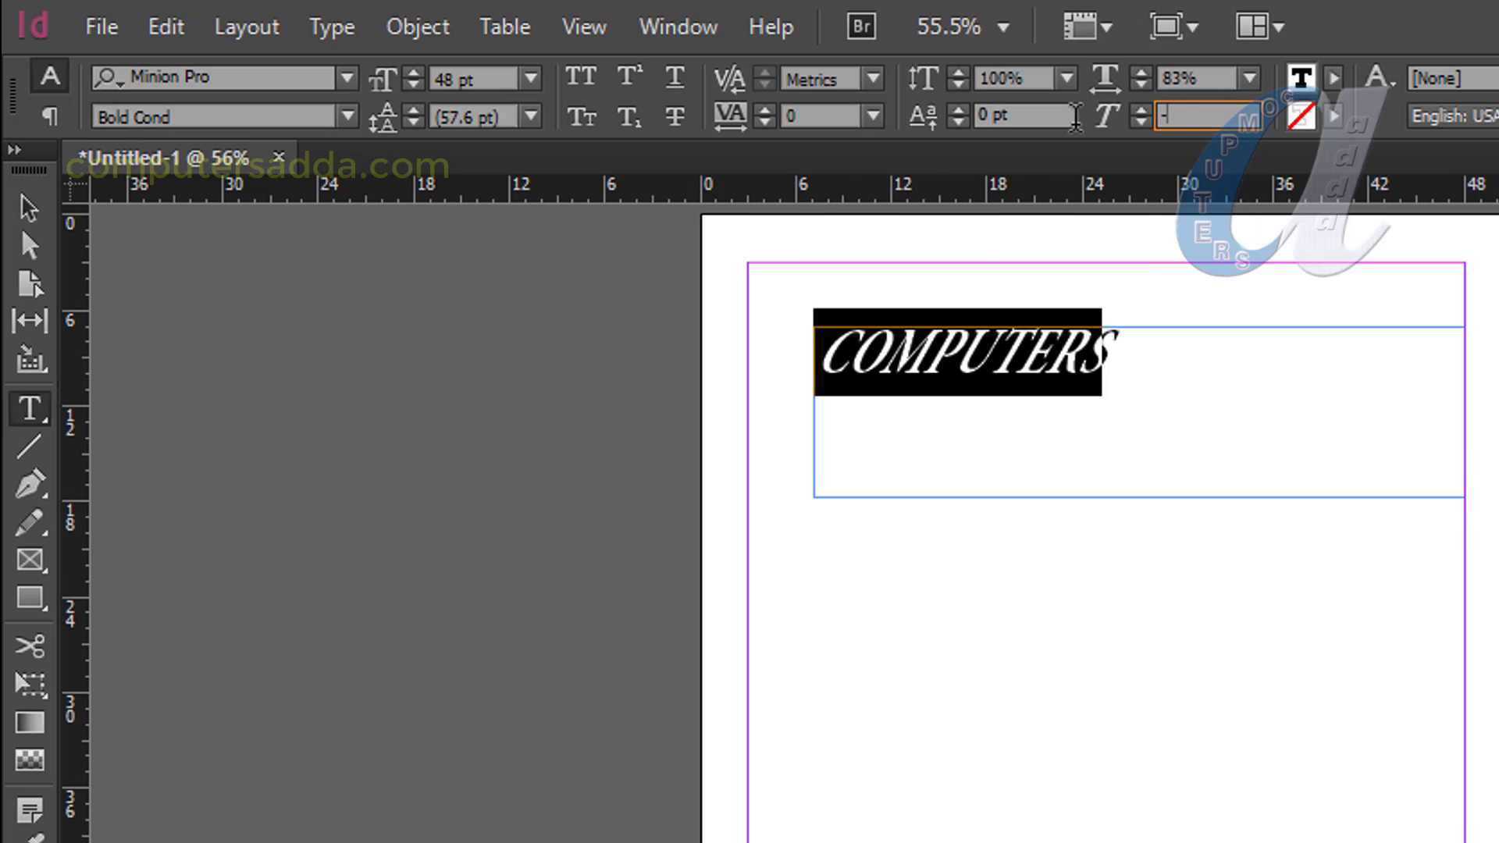
pyautogui.press('Return')
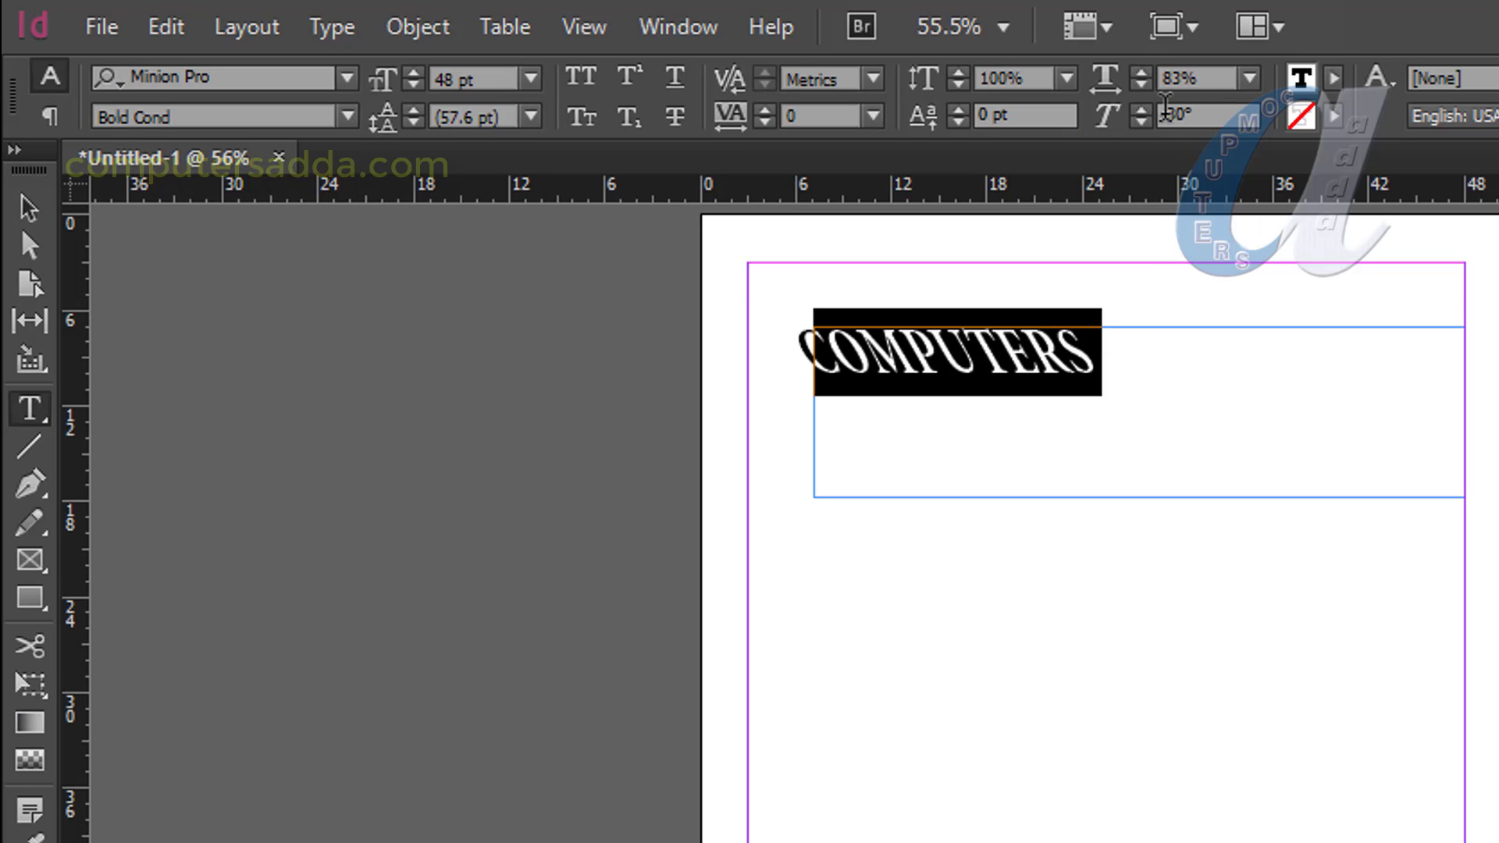
pyautogui.click(1206, 114)
pyautogui.write('-')
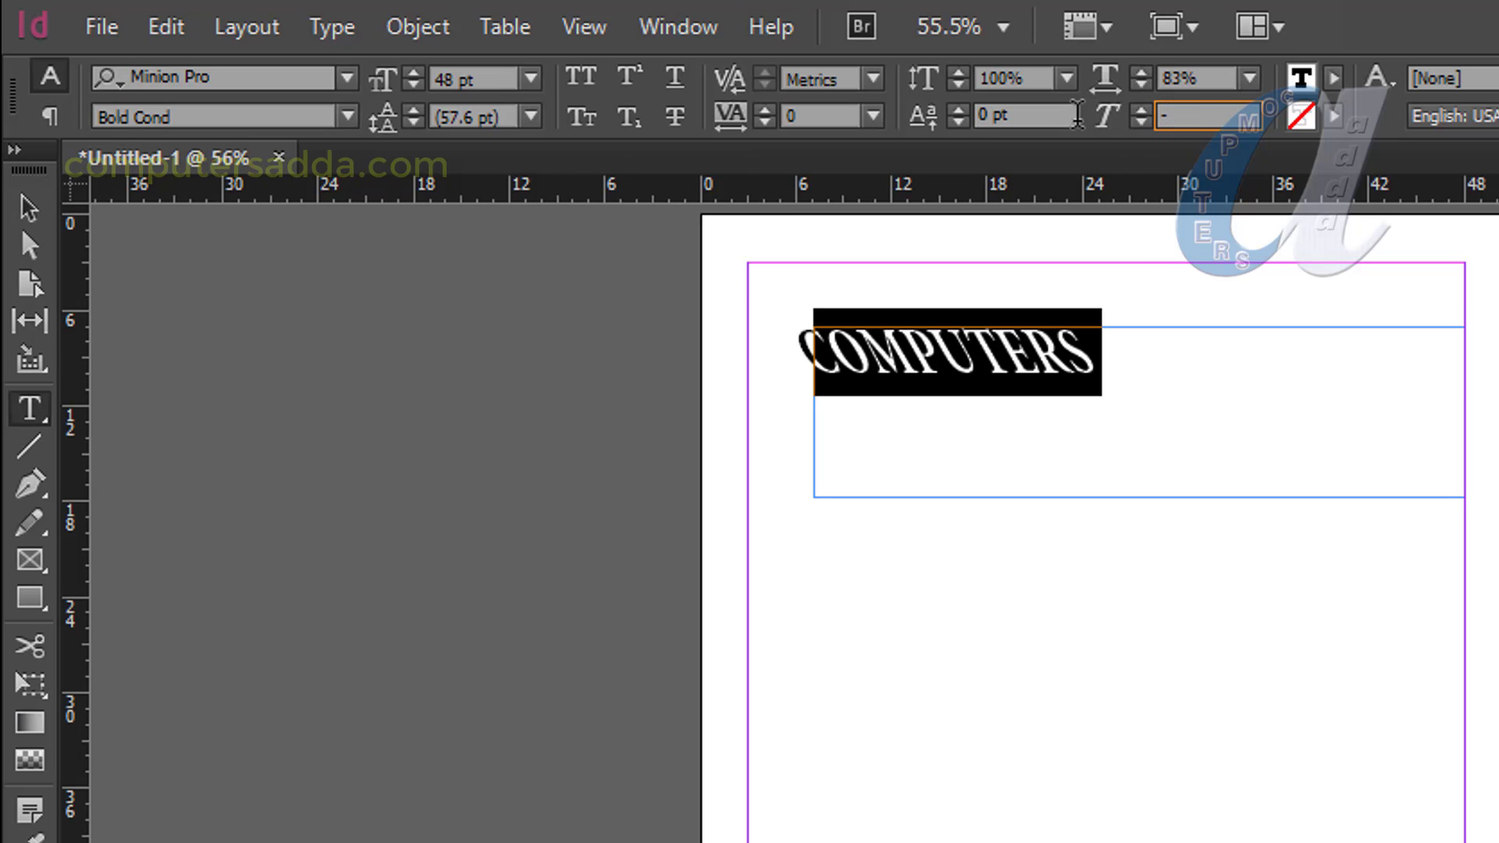
pyautogui.write('10')
pyautogui.press('Return')
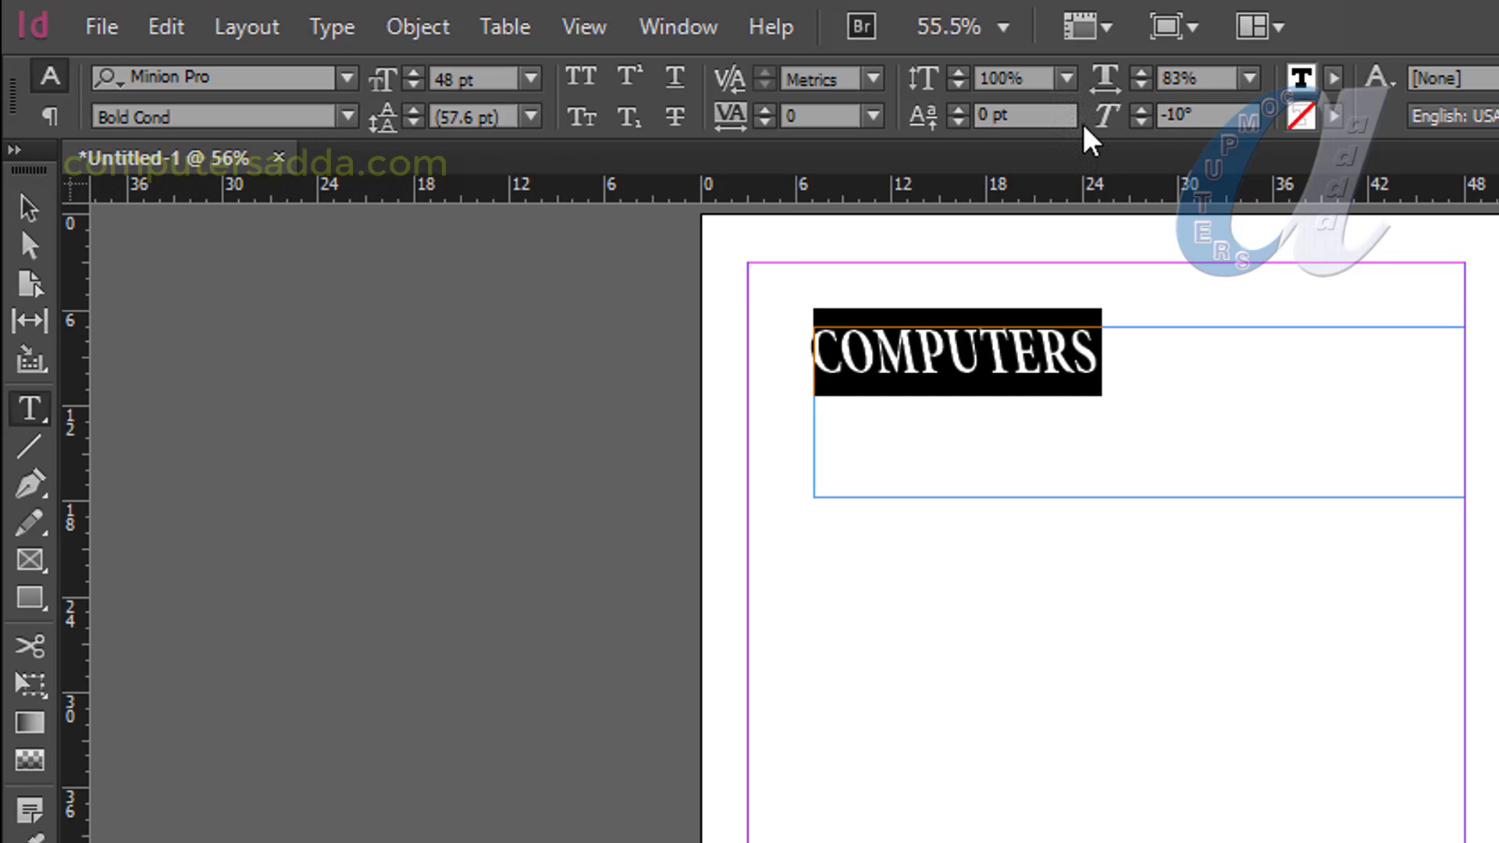
# Adjust the skew of "COMPUTERS" in one-degree increments up to -1° and back down to -5°.
pyautogui.click(1139, 110)
pyautogui.click(1139, 110)
pyautogui.click(1139, 110)
pyautogui.click(1140, 110)
pyautogui.click(1140, 110)
pyautogui.click(1140, 110)
pyautogui.click(1140, 110)
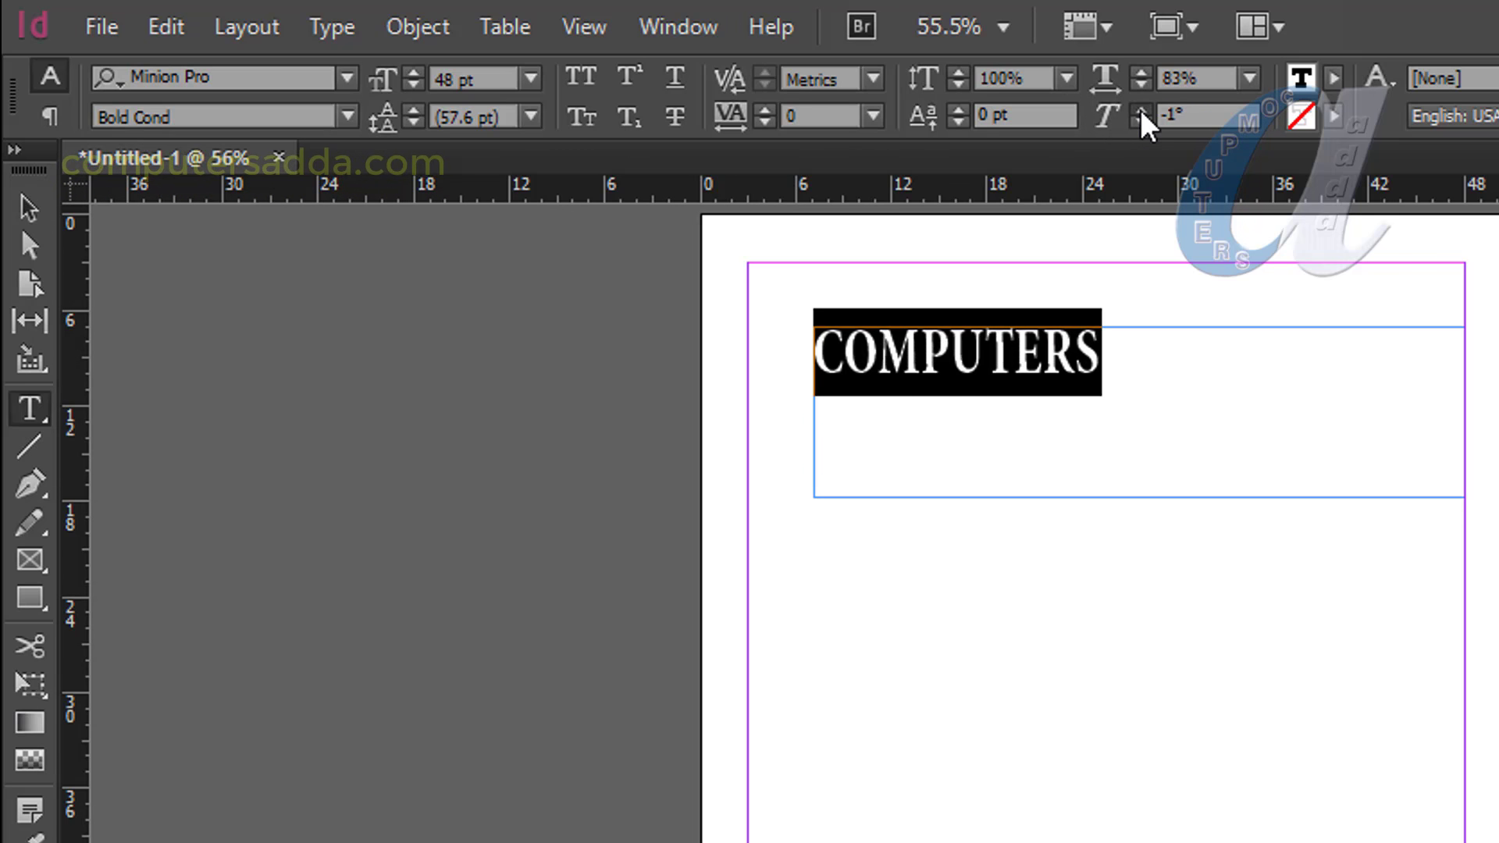
pyautogui.click(1140, 122)
pyautogui.click(1140, 121)
pyautogui.click(1140, 122)
pyautogui.click(1139, 121)
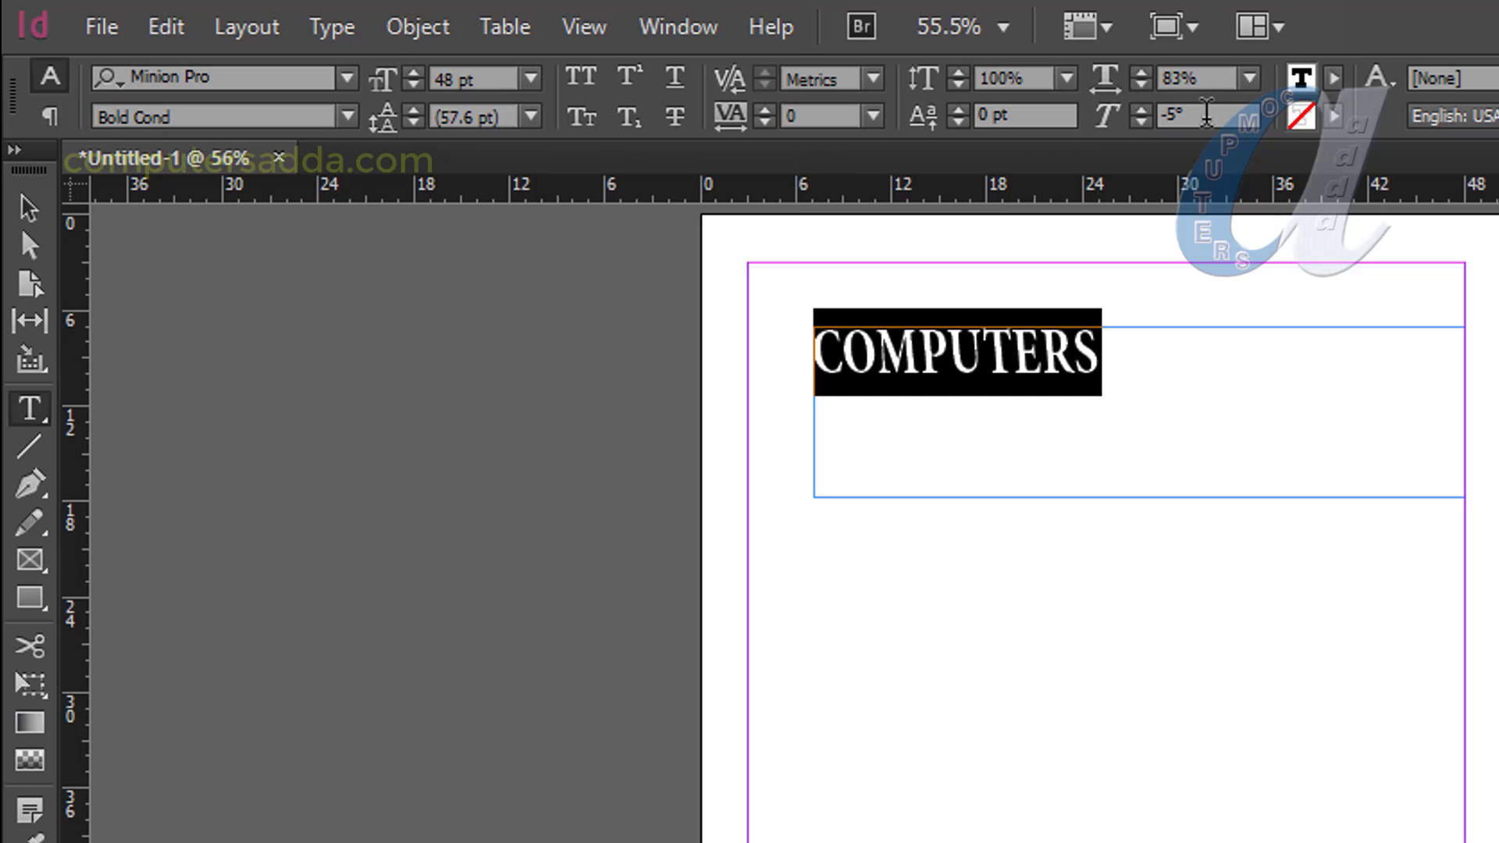
# Color the text "COMPUTERS" with the magenta swatch C=0 M=100 Y=0 K=0 and deselect it.
pyautogui.click(1333, 78)
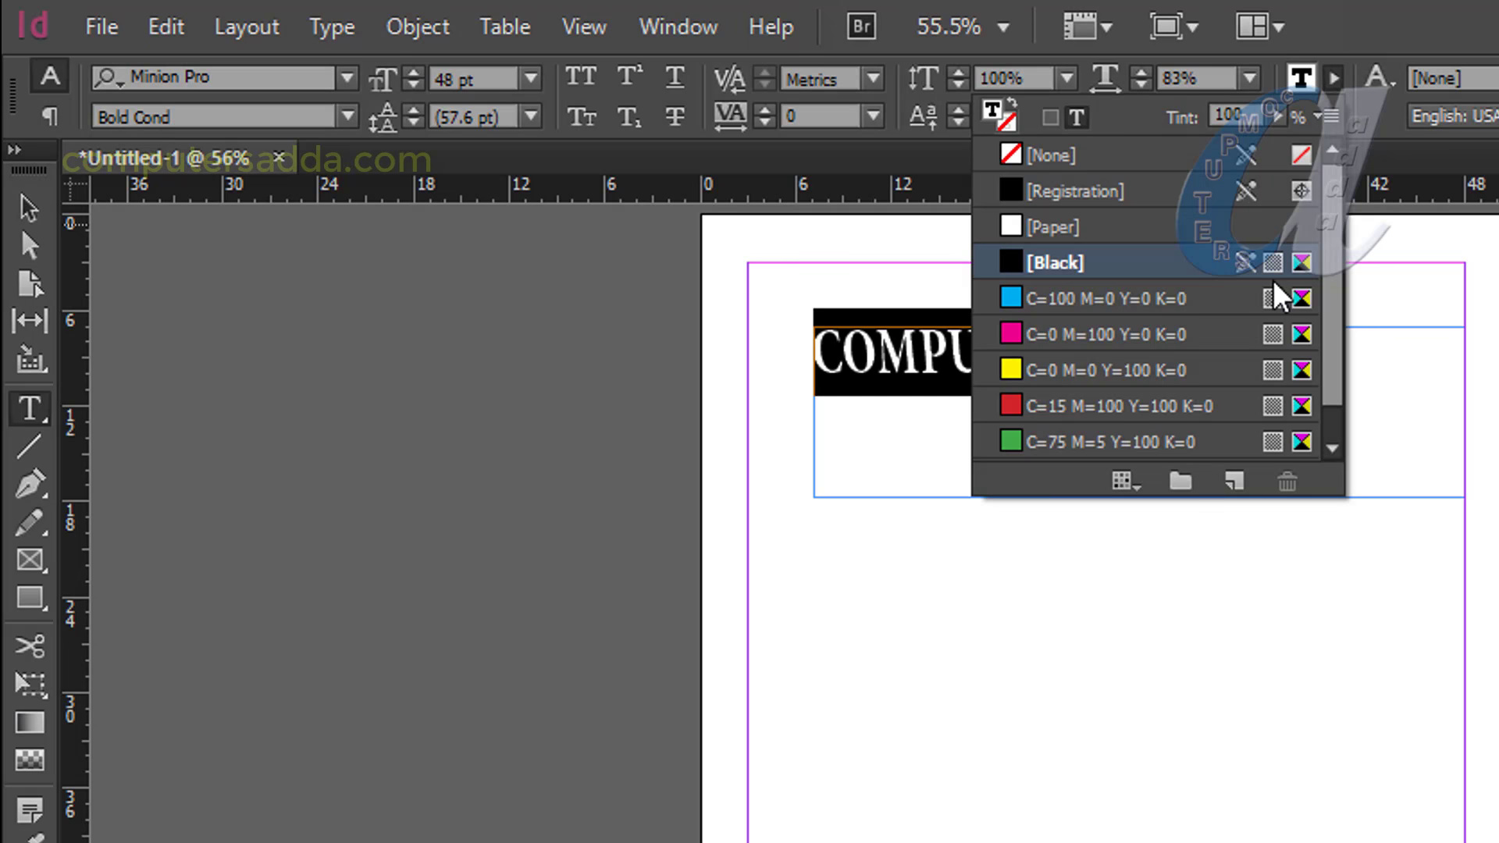
pyautogui.click(1054, 331)
pyautogui.click(967, 361)
pyautogui.moveTo(949, 355); pyautogui.dragTo(1150, 349)
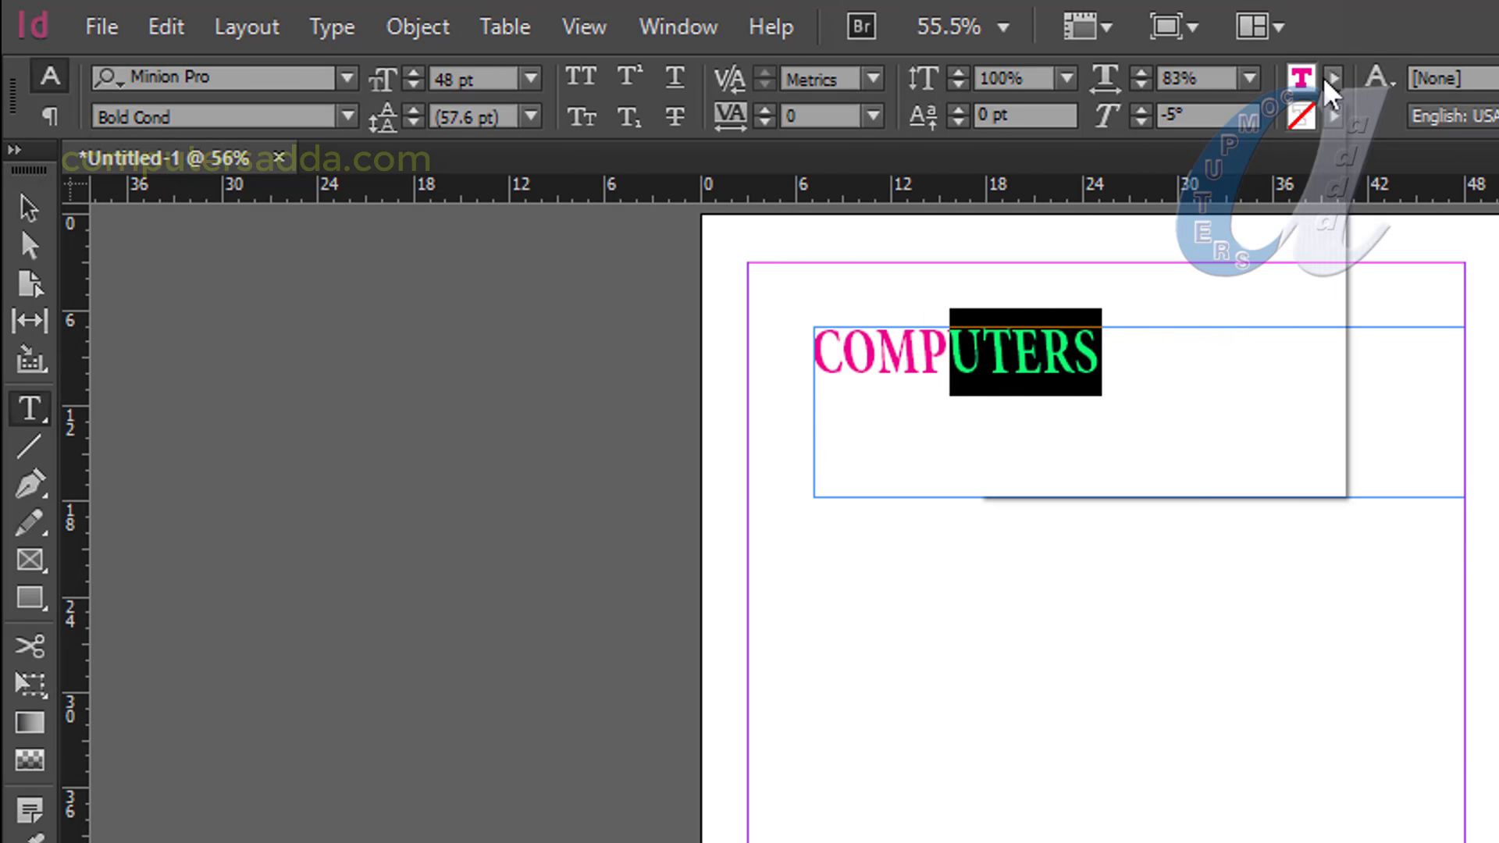
pyautogui.click(1331, 78)
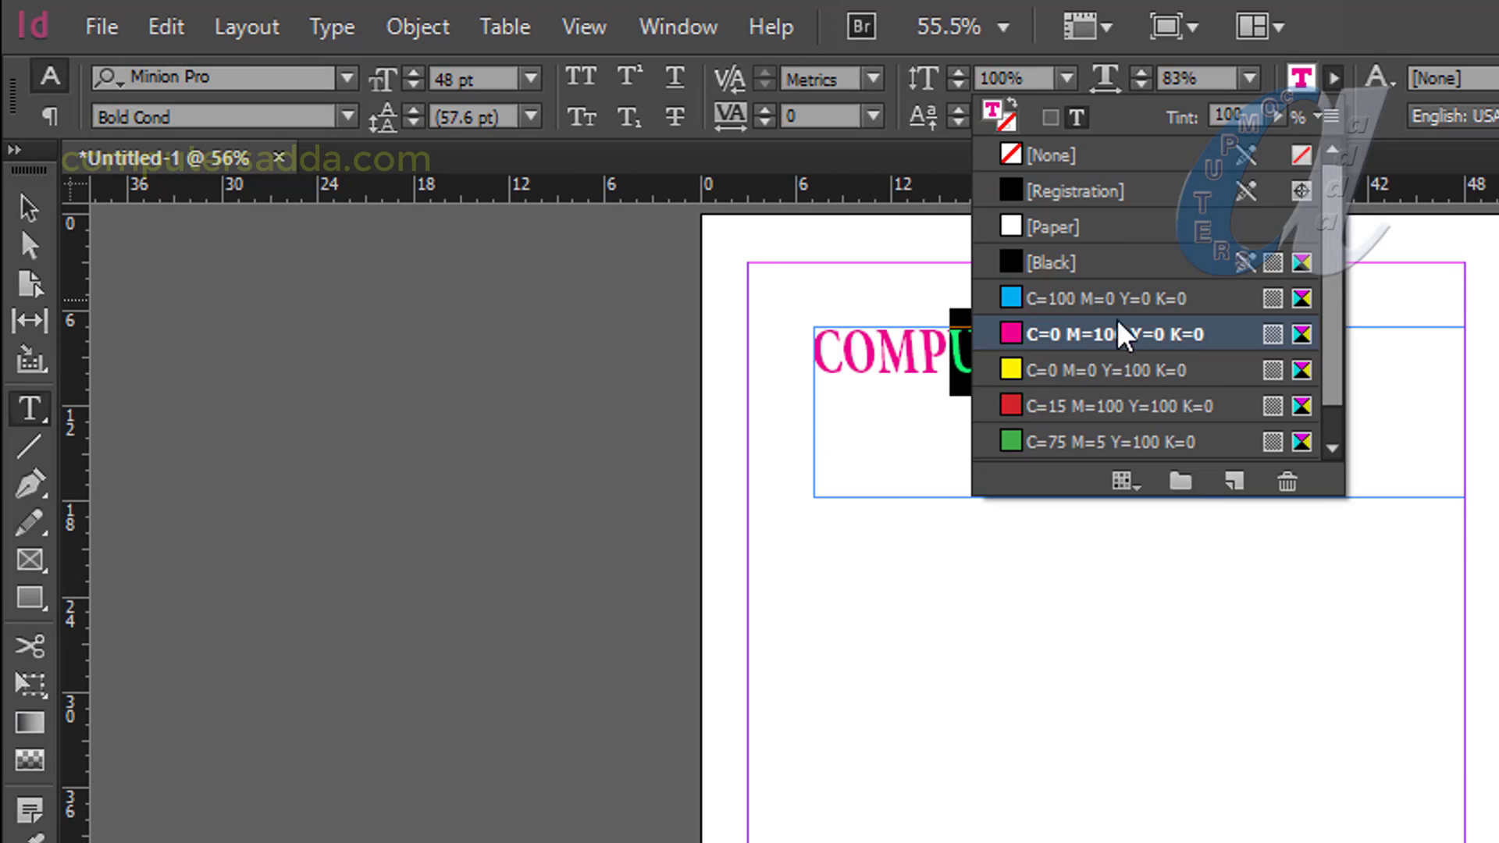
pyautogui.click(925, 361)
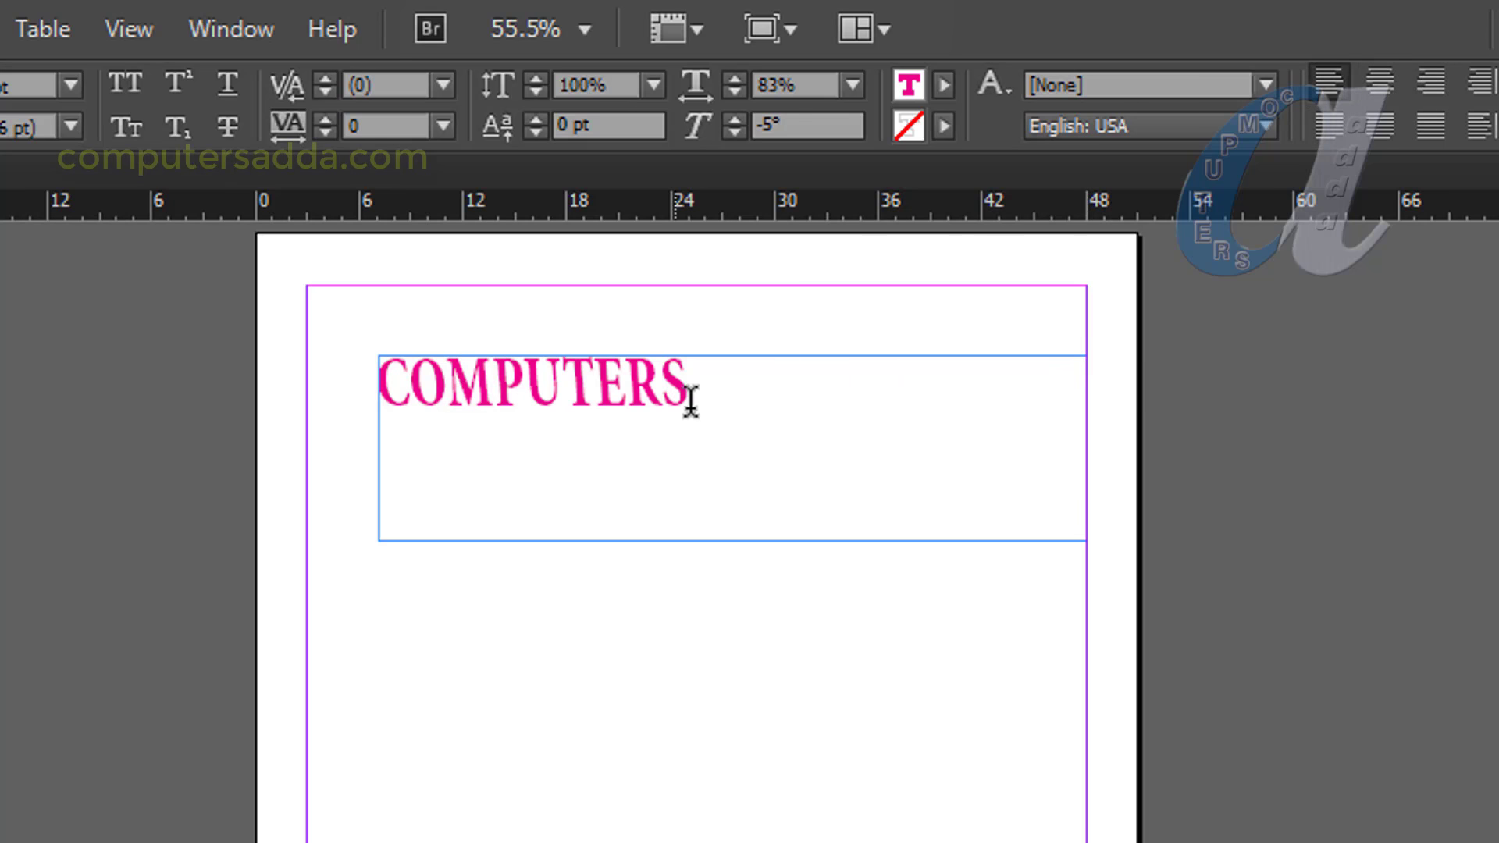
# Select "COMPUTERS", try center and right alignment in its frame, and restore left alignment.
pyautogui.moveTo(690, 394); pyautogui.dragTo(380, 382)
pyautogui.click(1372, 86)
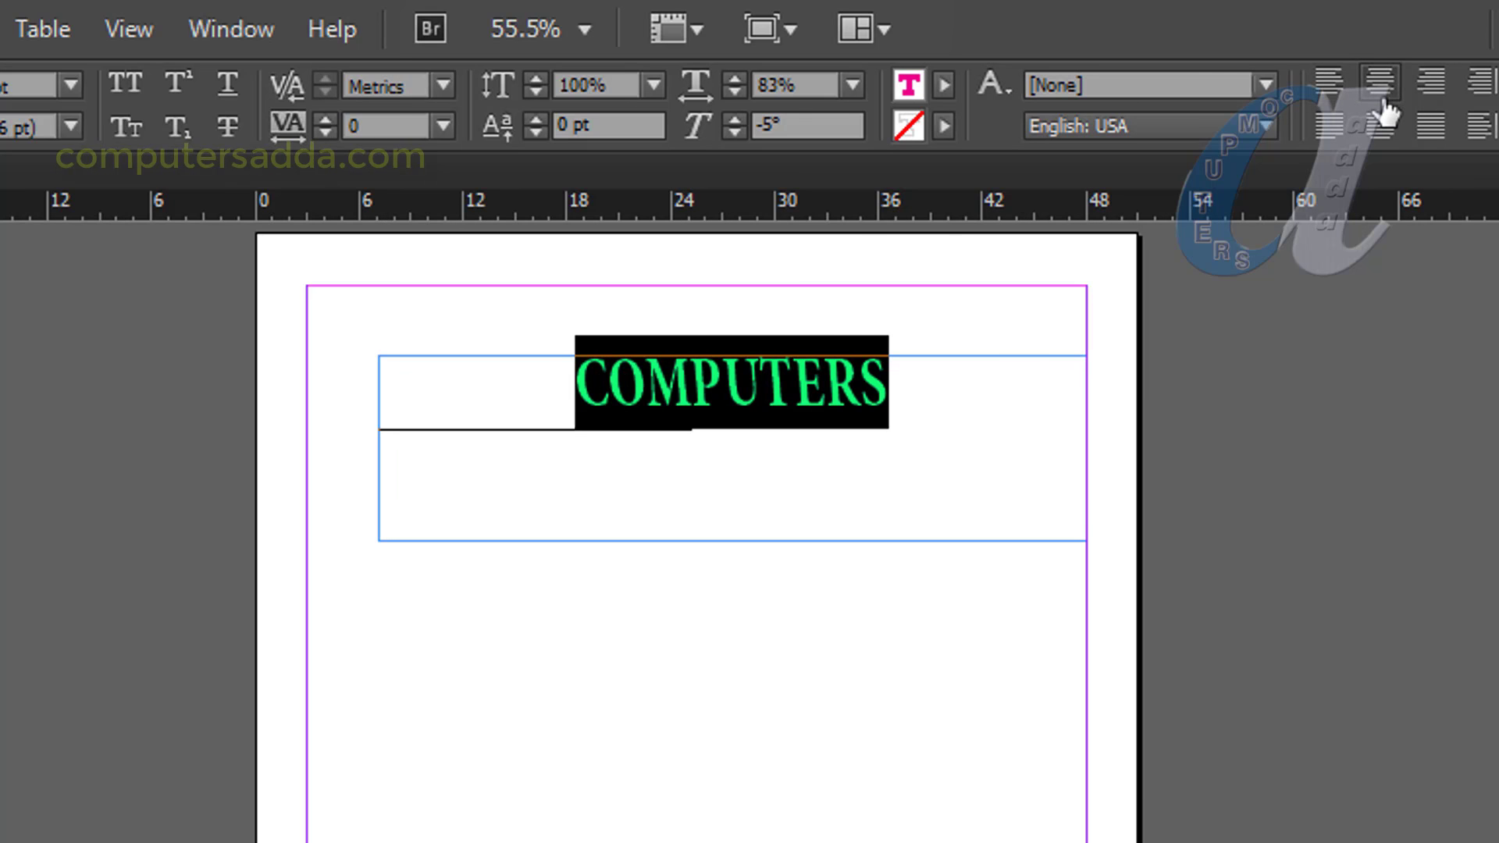
pyautogui.click(1431, 92)
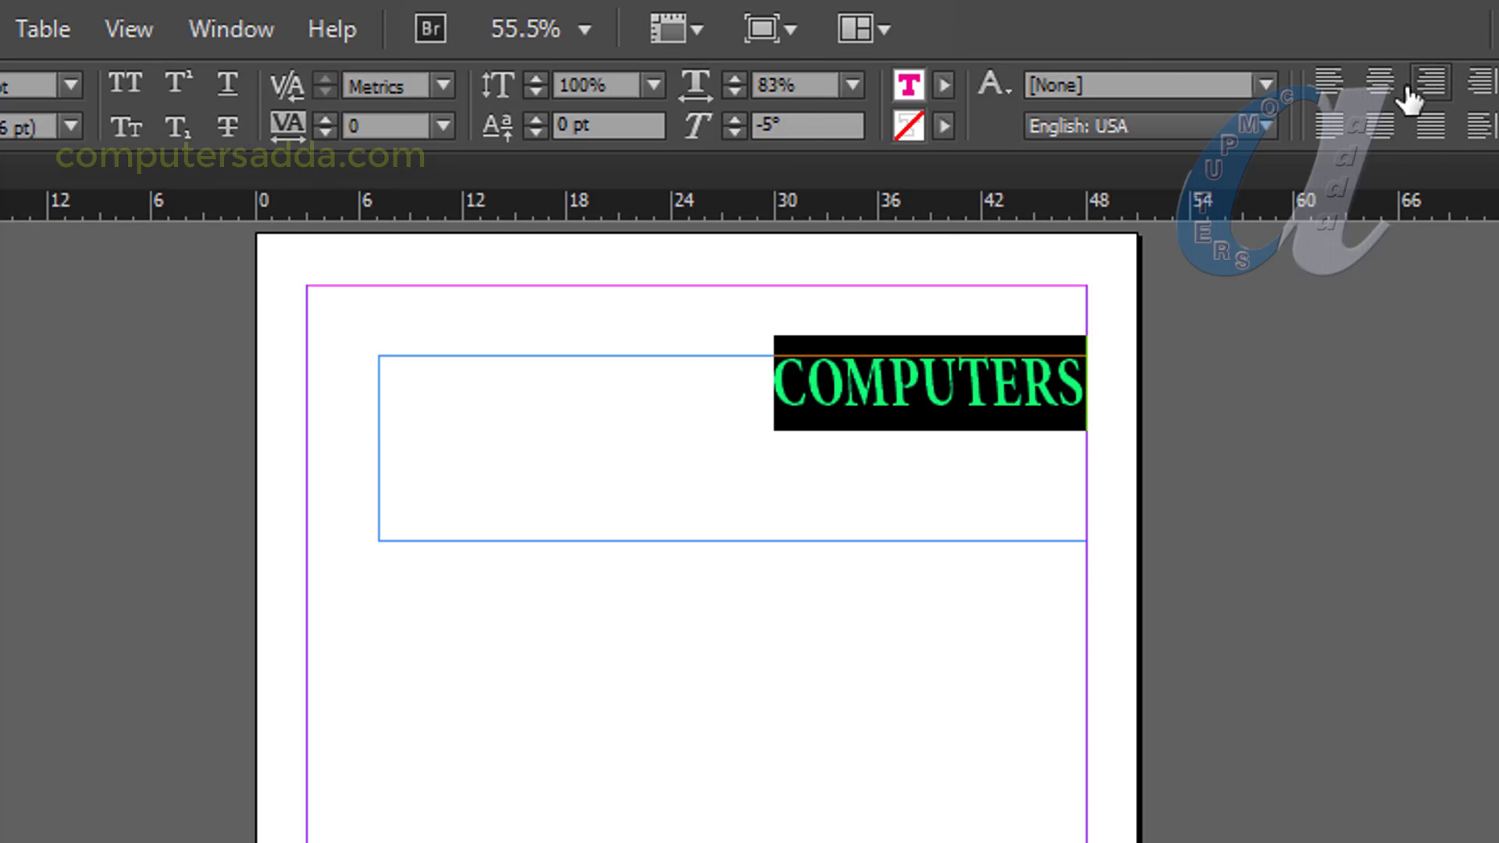
pyautogui.click(1328, 92)
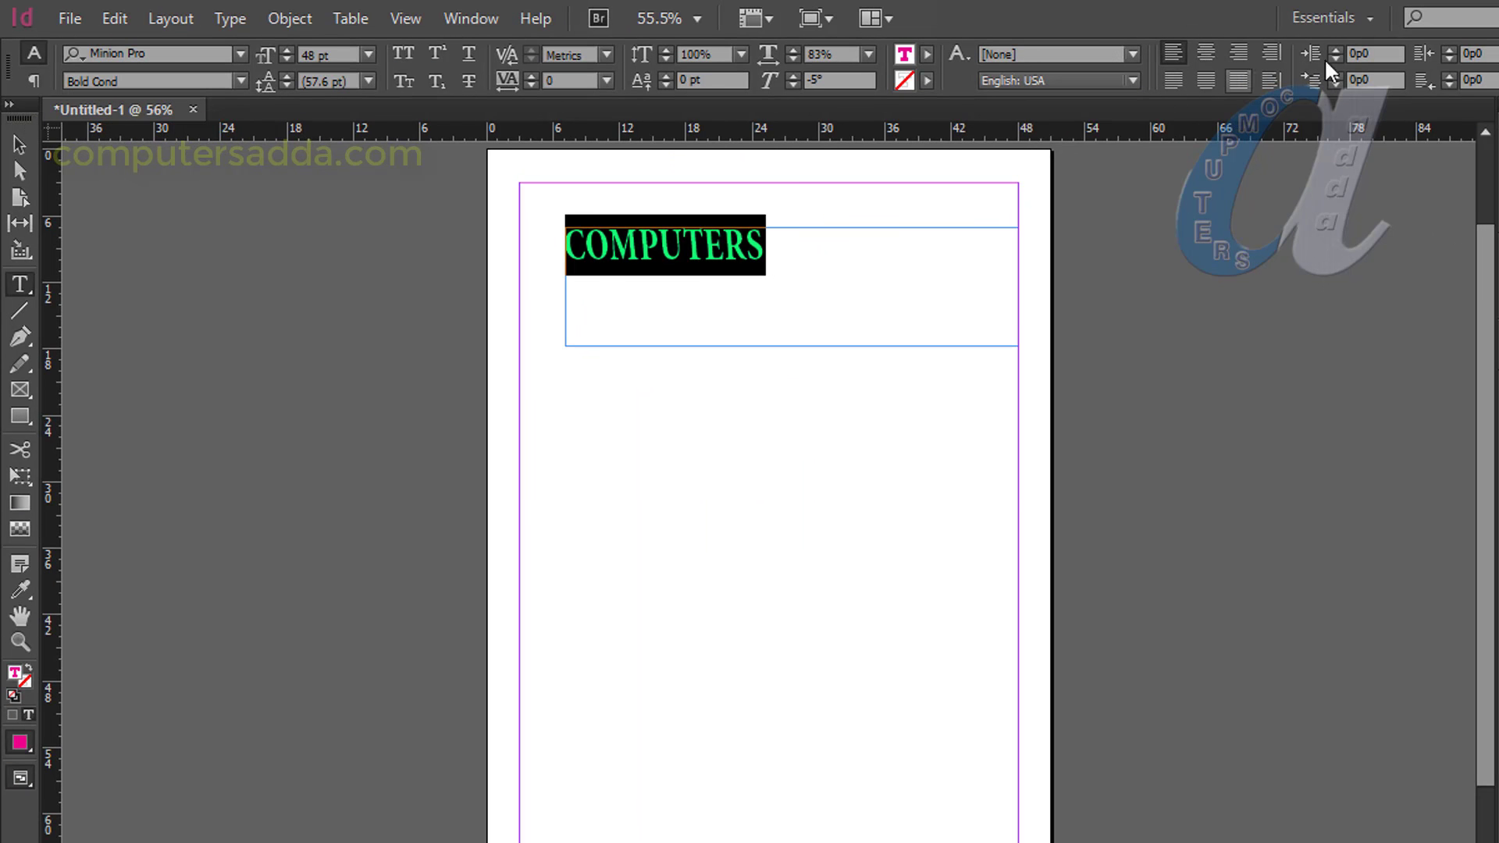
# Display the paragraph formatting controls and return to the character formatting controls.
pyautogui.click(30, 82)
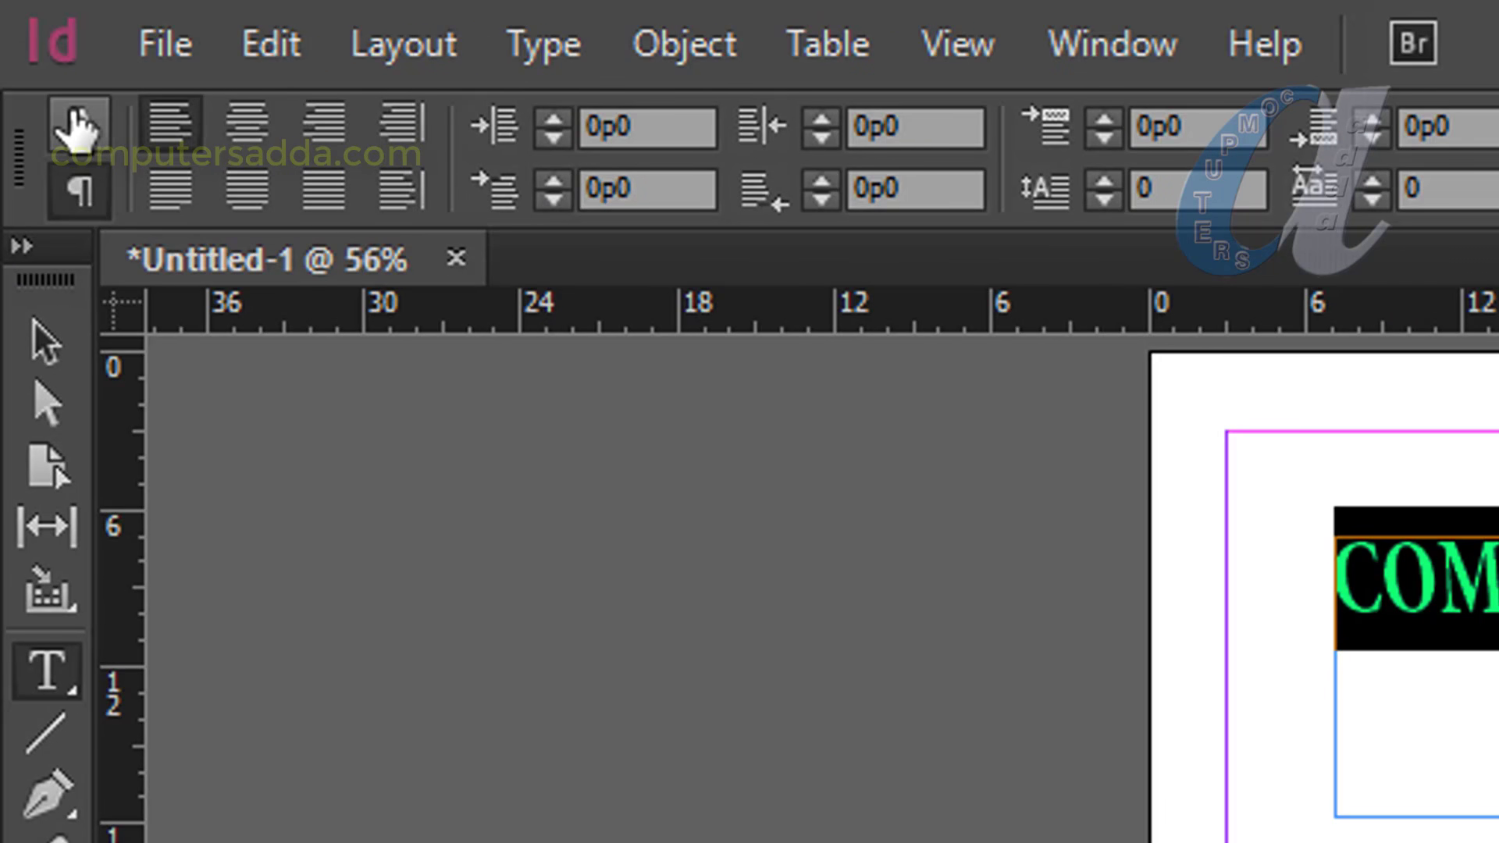
pyautogui.click(78, 124)
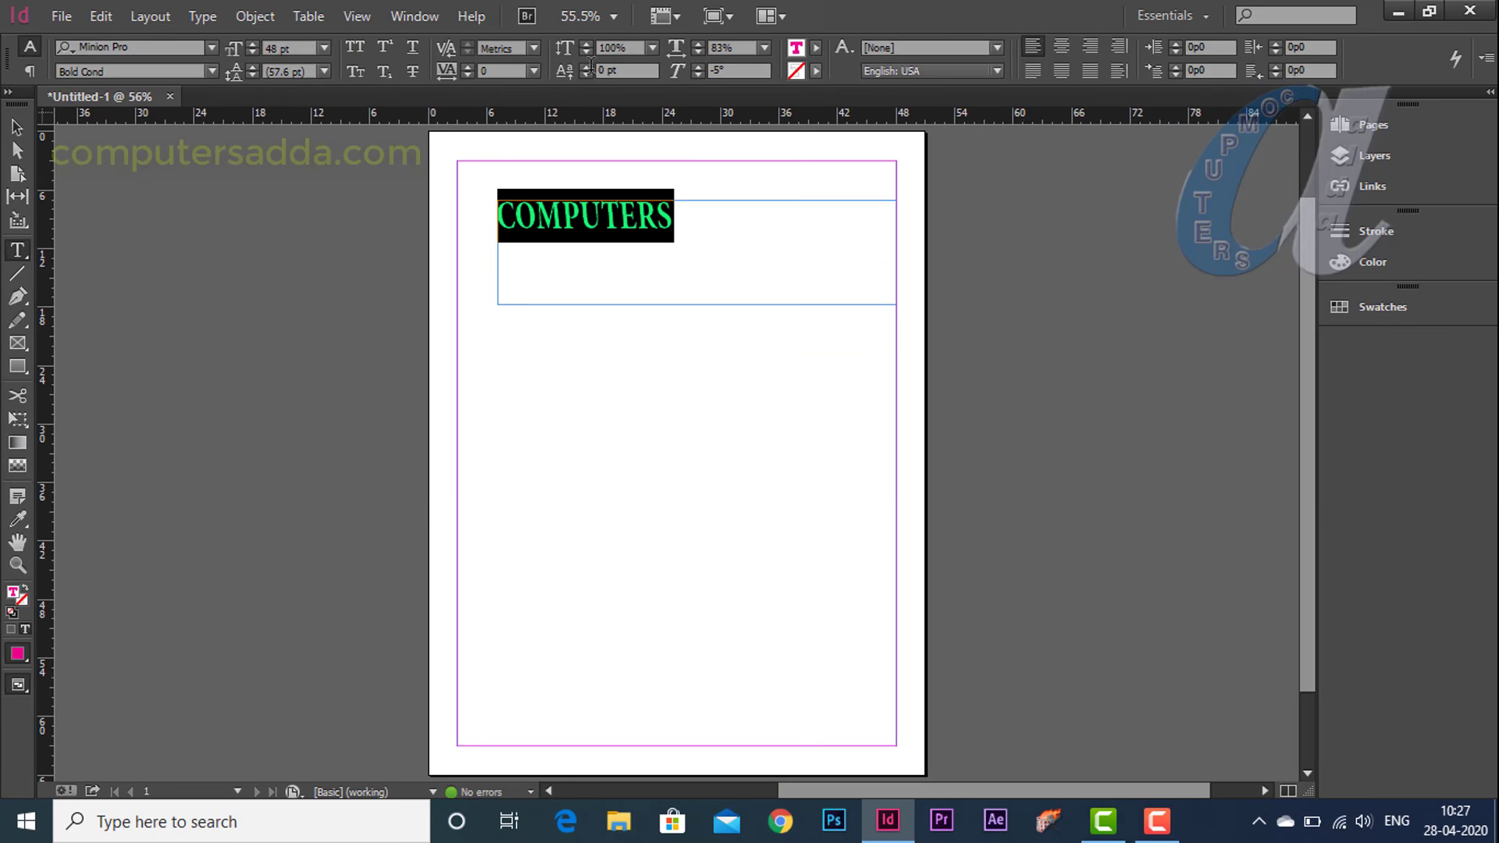